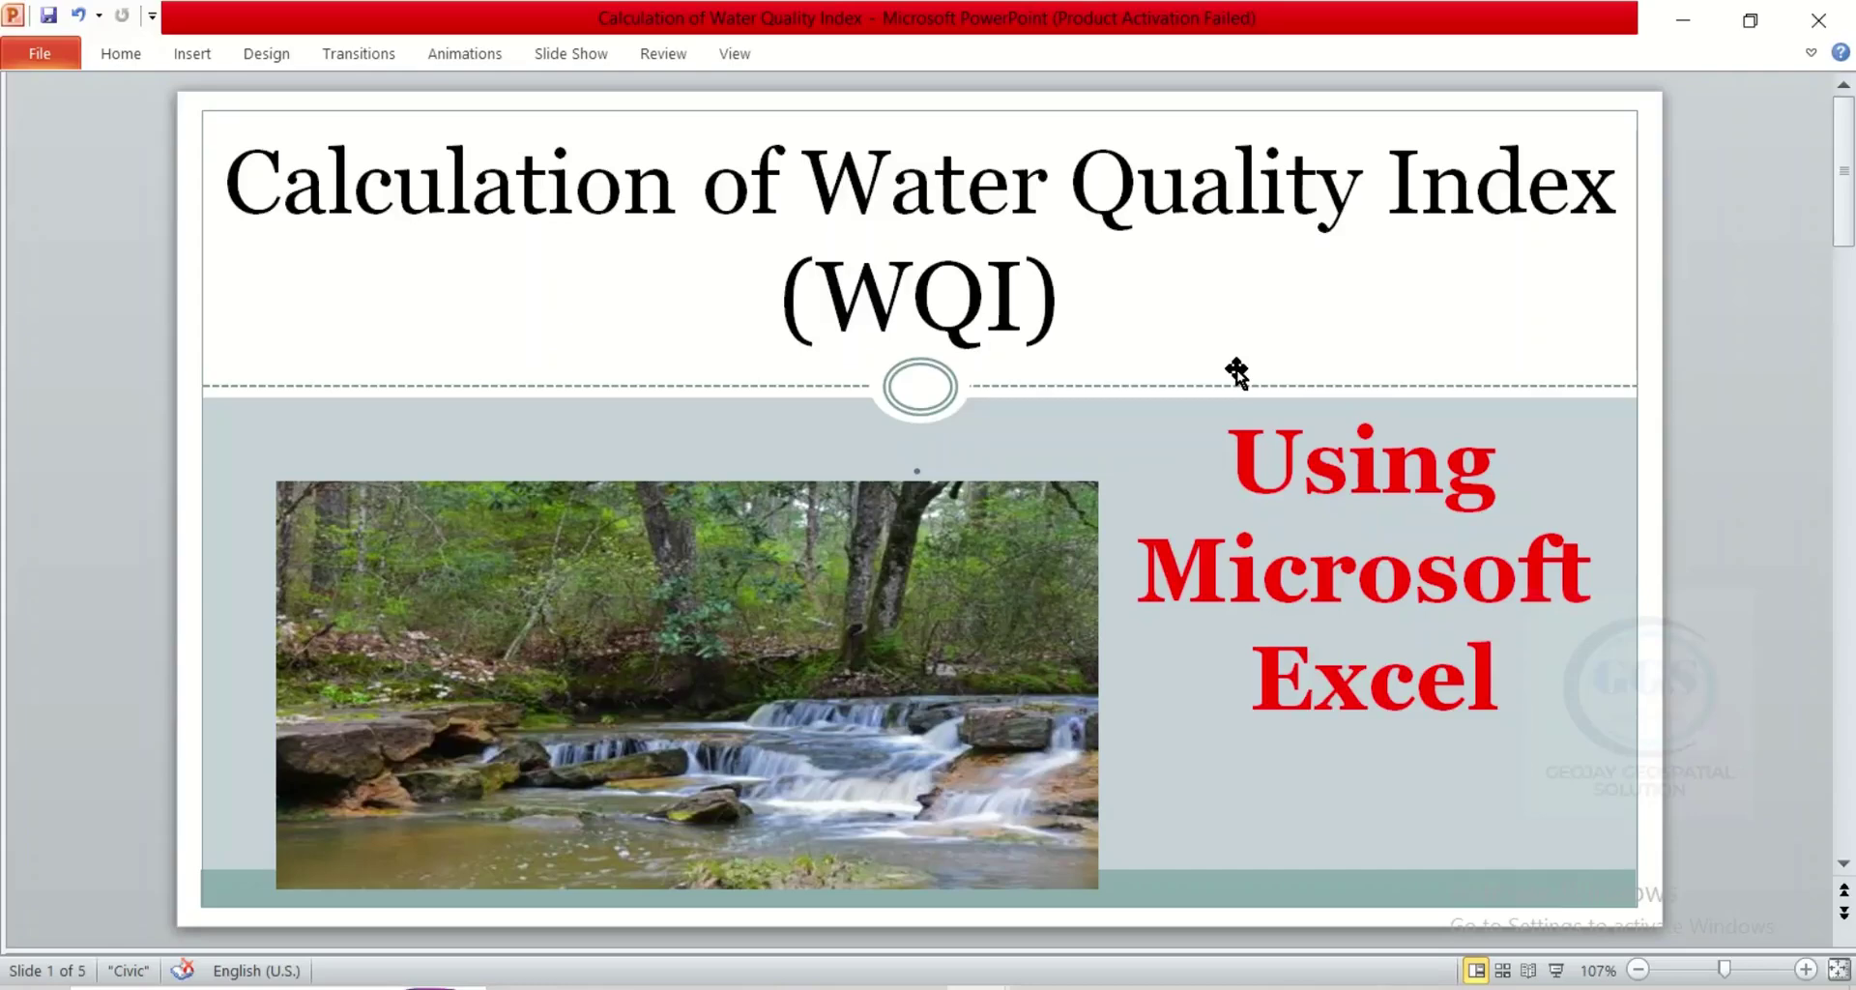
- Read through the presentation slides on the key points, chosen method and WQI formula steps up to the calculation slide
scroll(1237, 372, "down", 3)
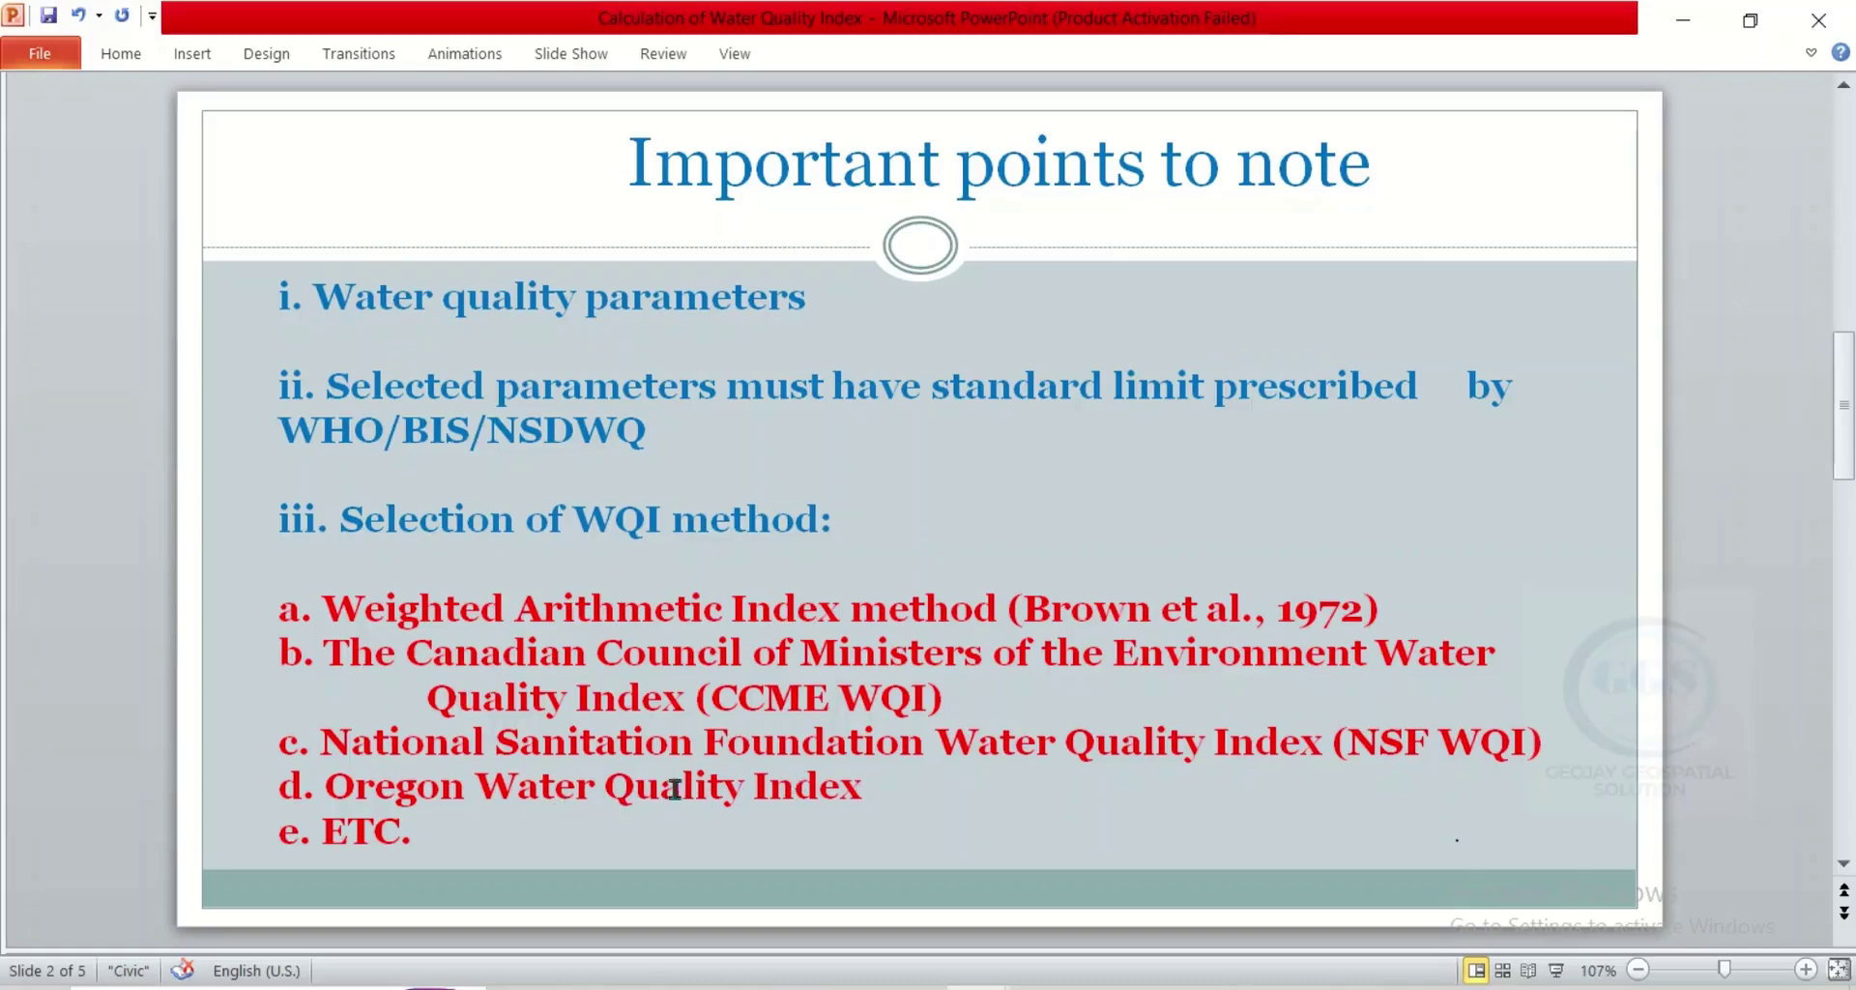
scroll(732, 638, "down", 1)
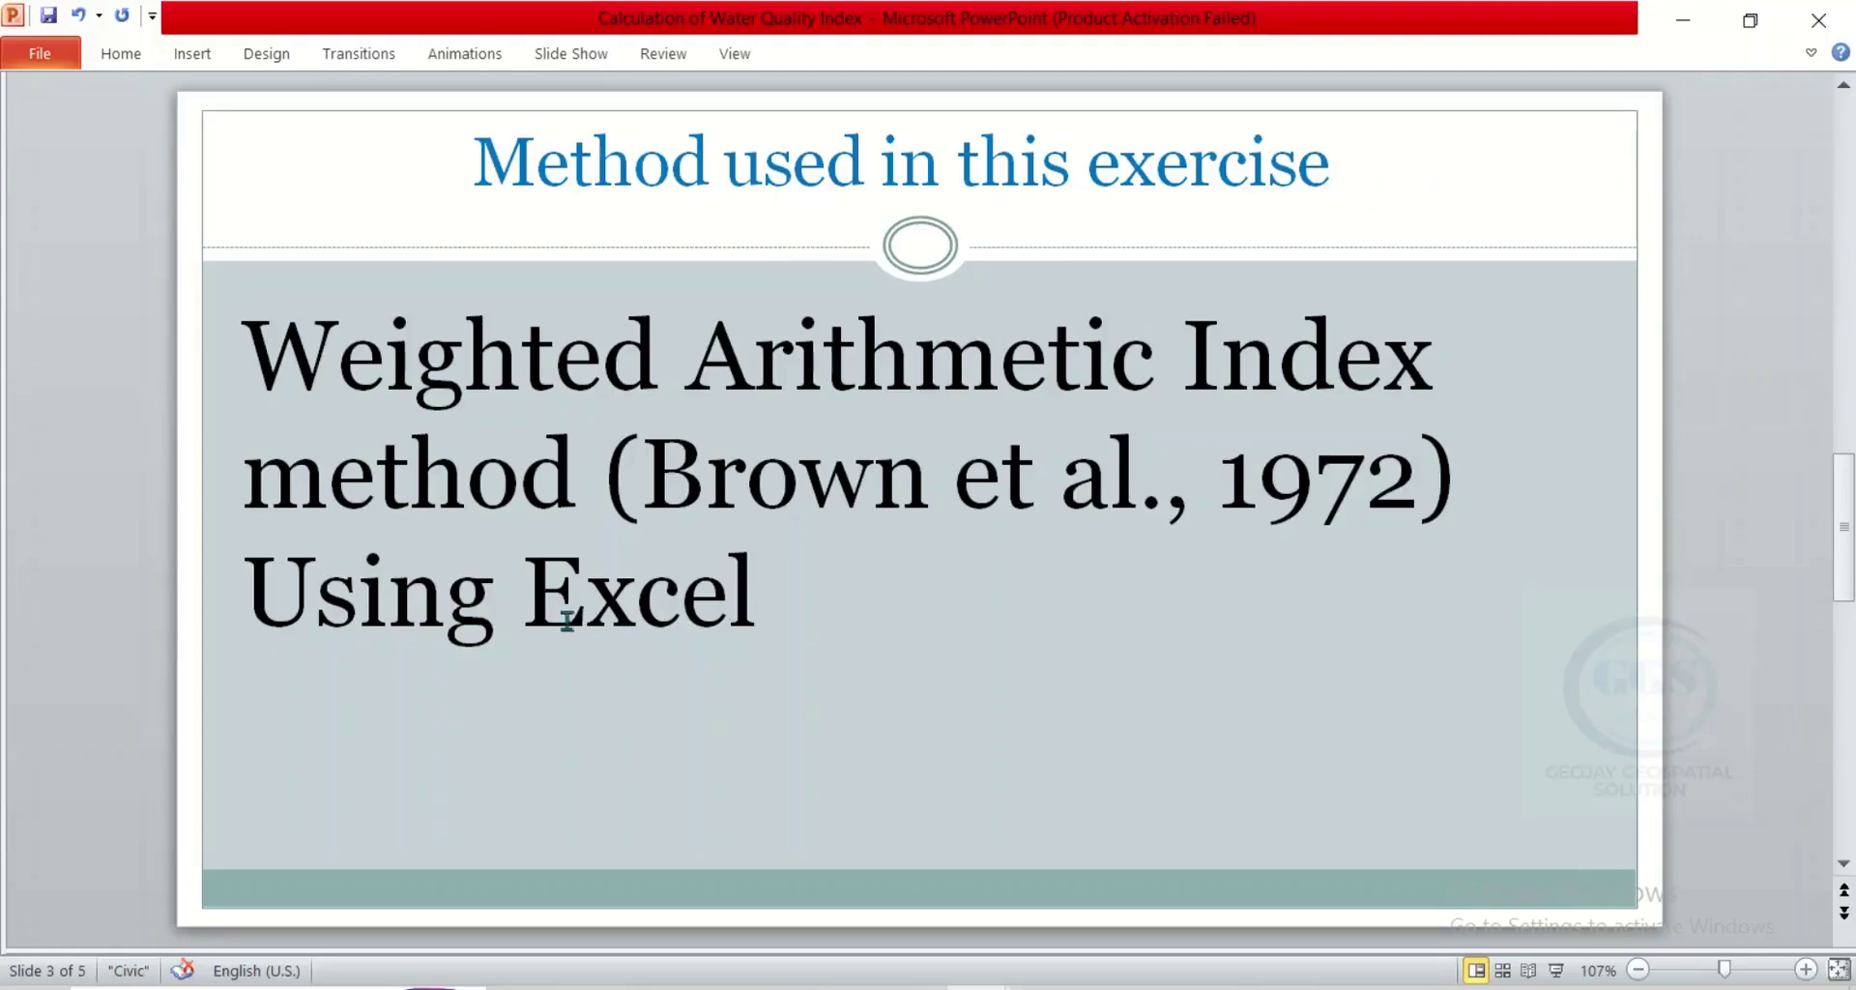
scroll(583, 622, "down", 1)
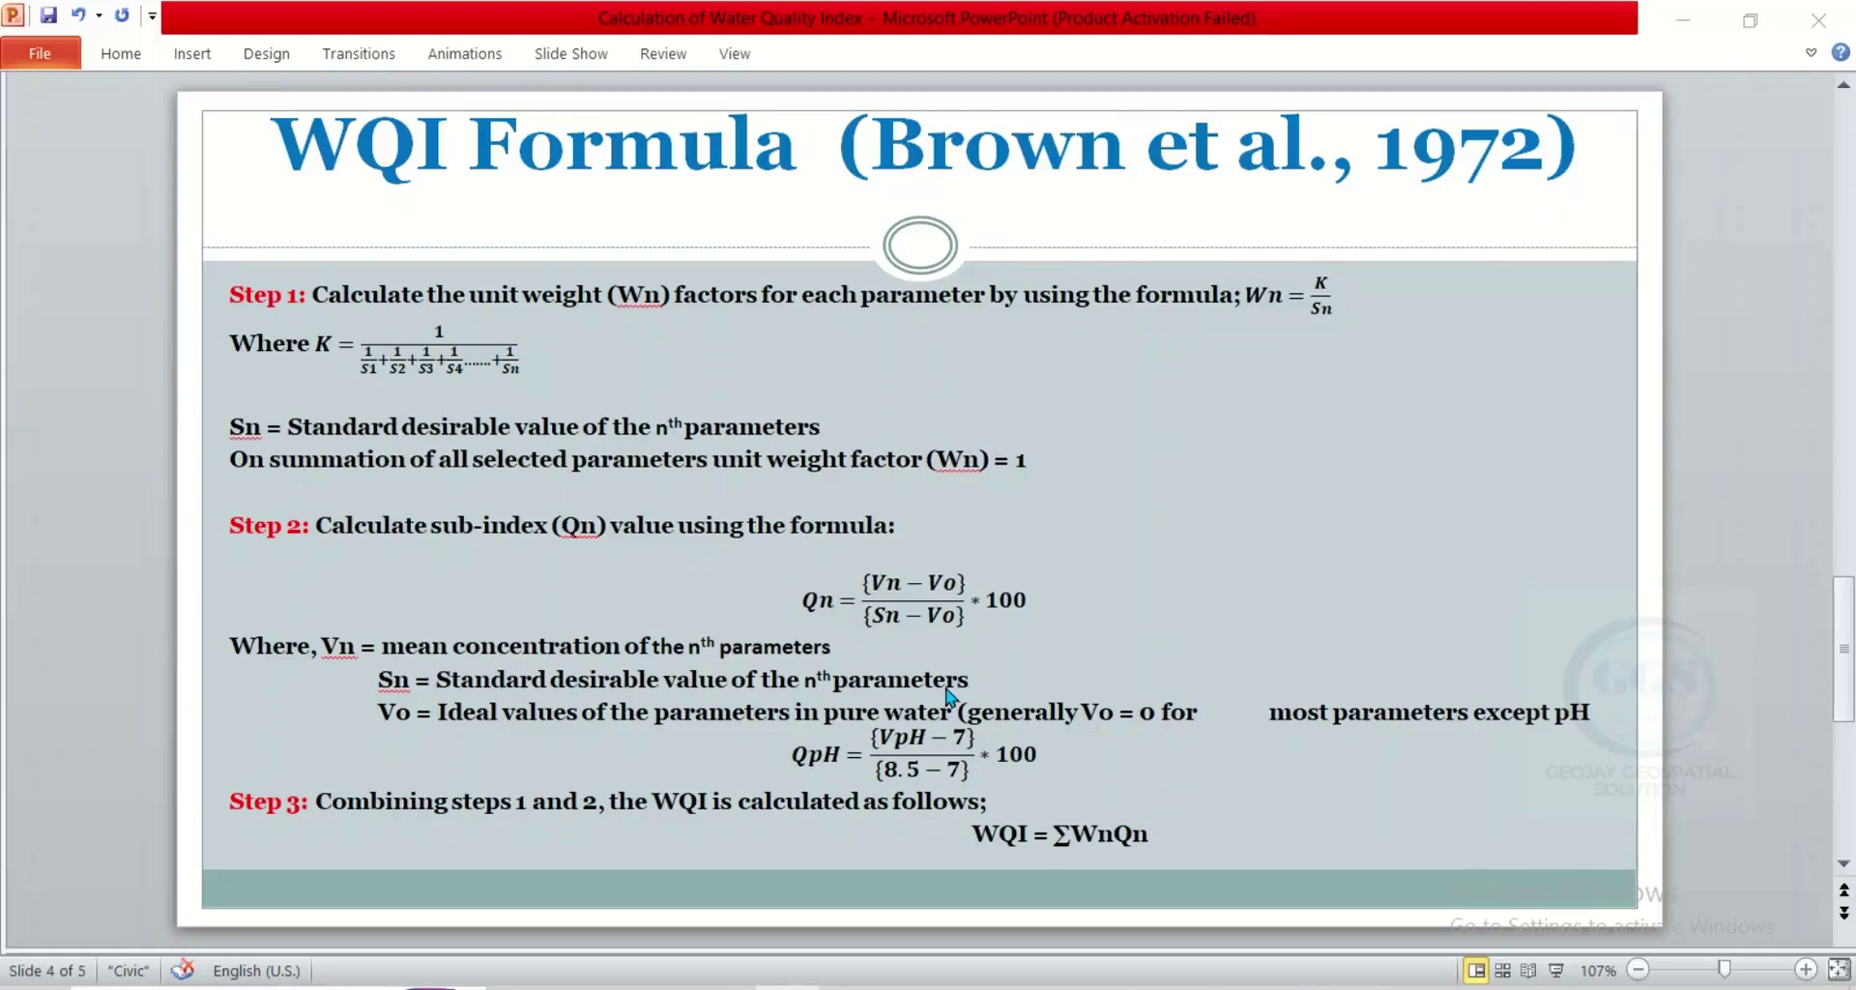
scroll(950, 694, "down", 2)
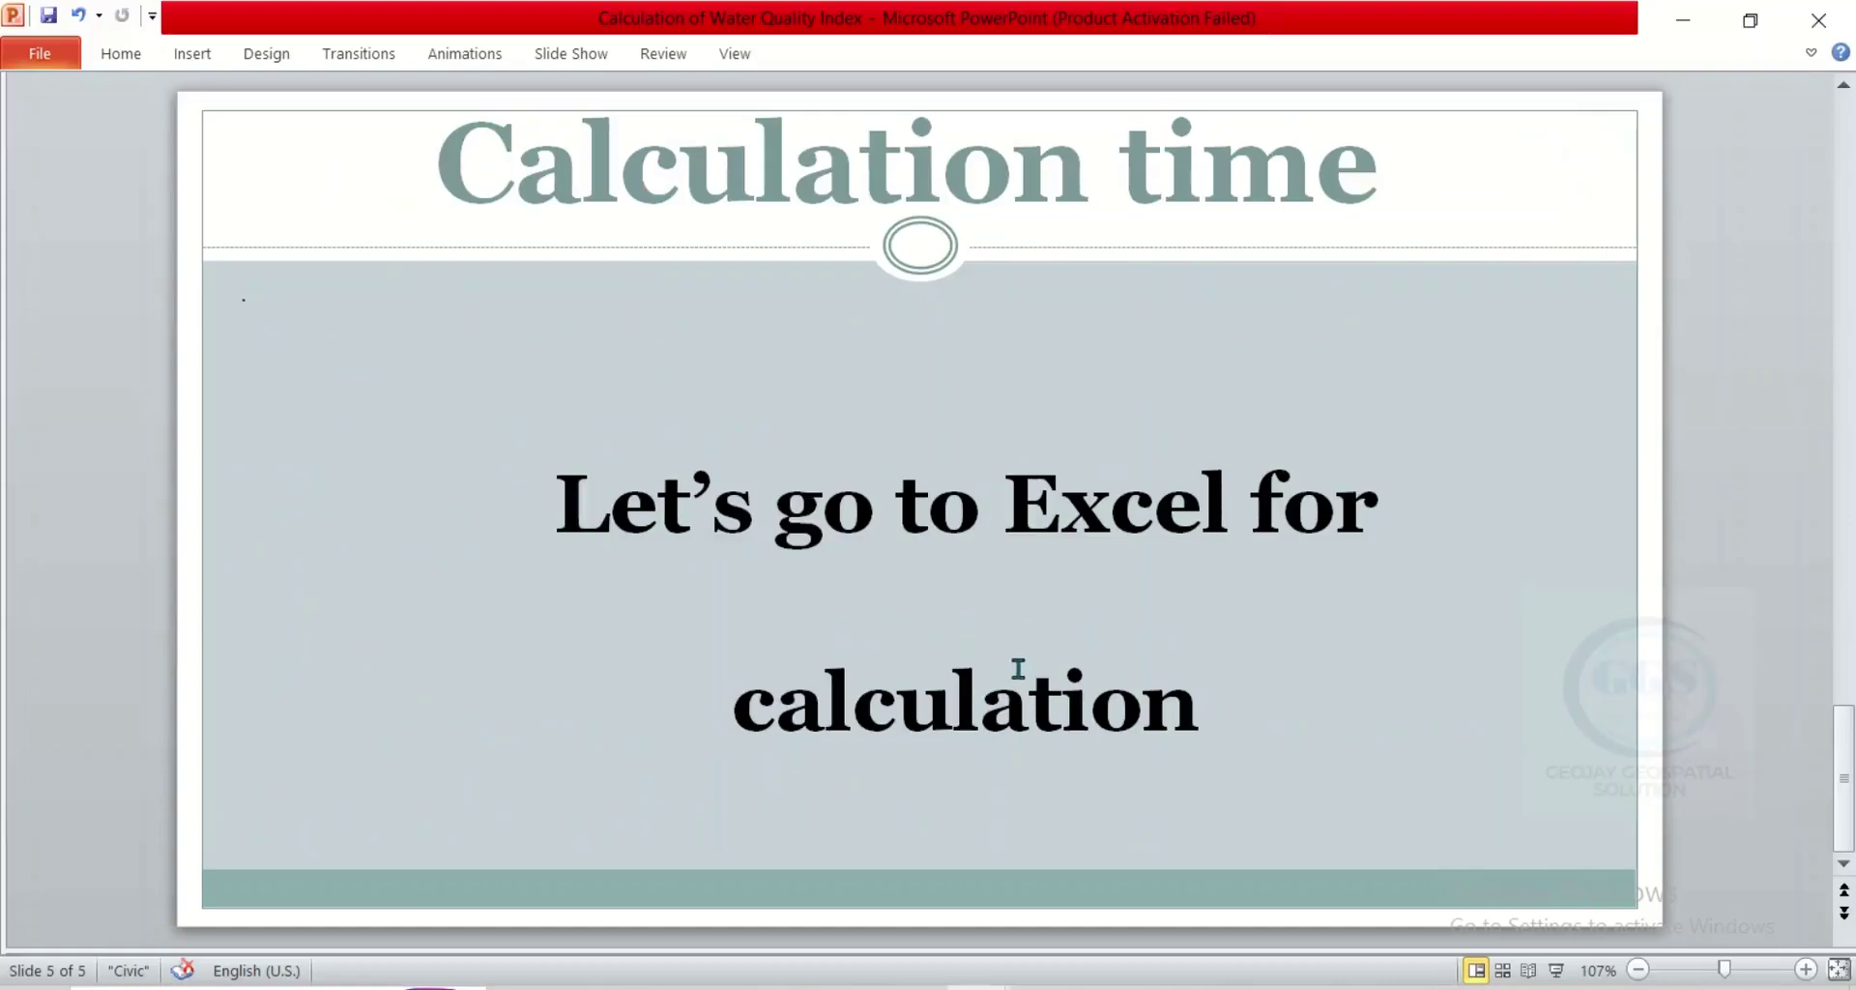
- Switch to the WQI workbook in Excel and review the Brown et al 1972 formula steps and water quality status table
left_click(947, 986)
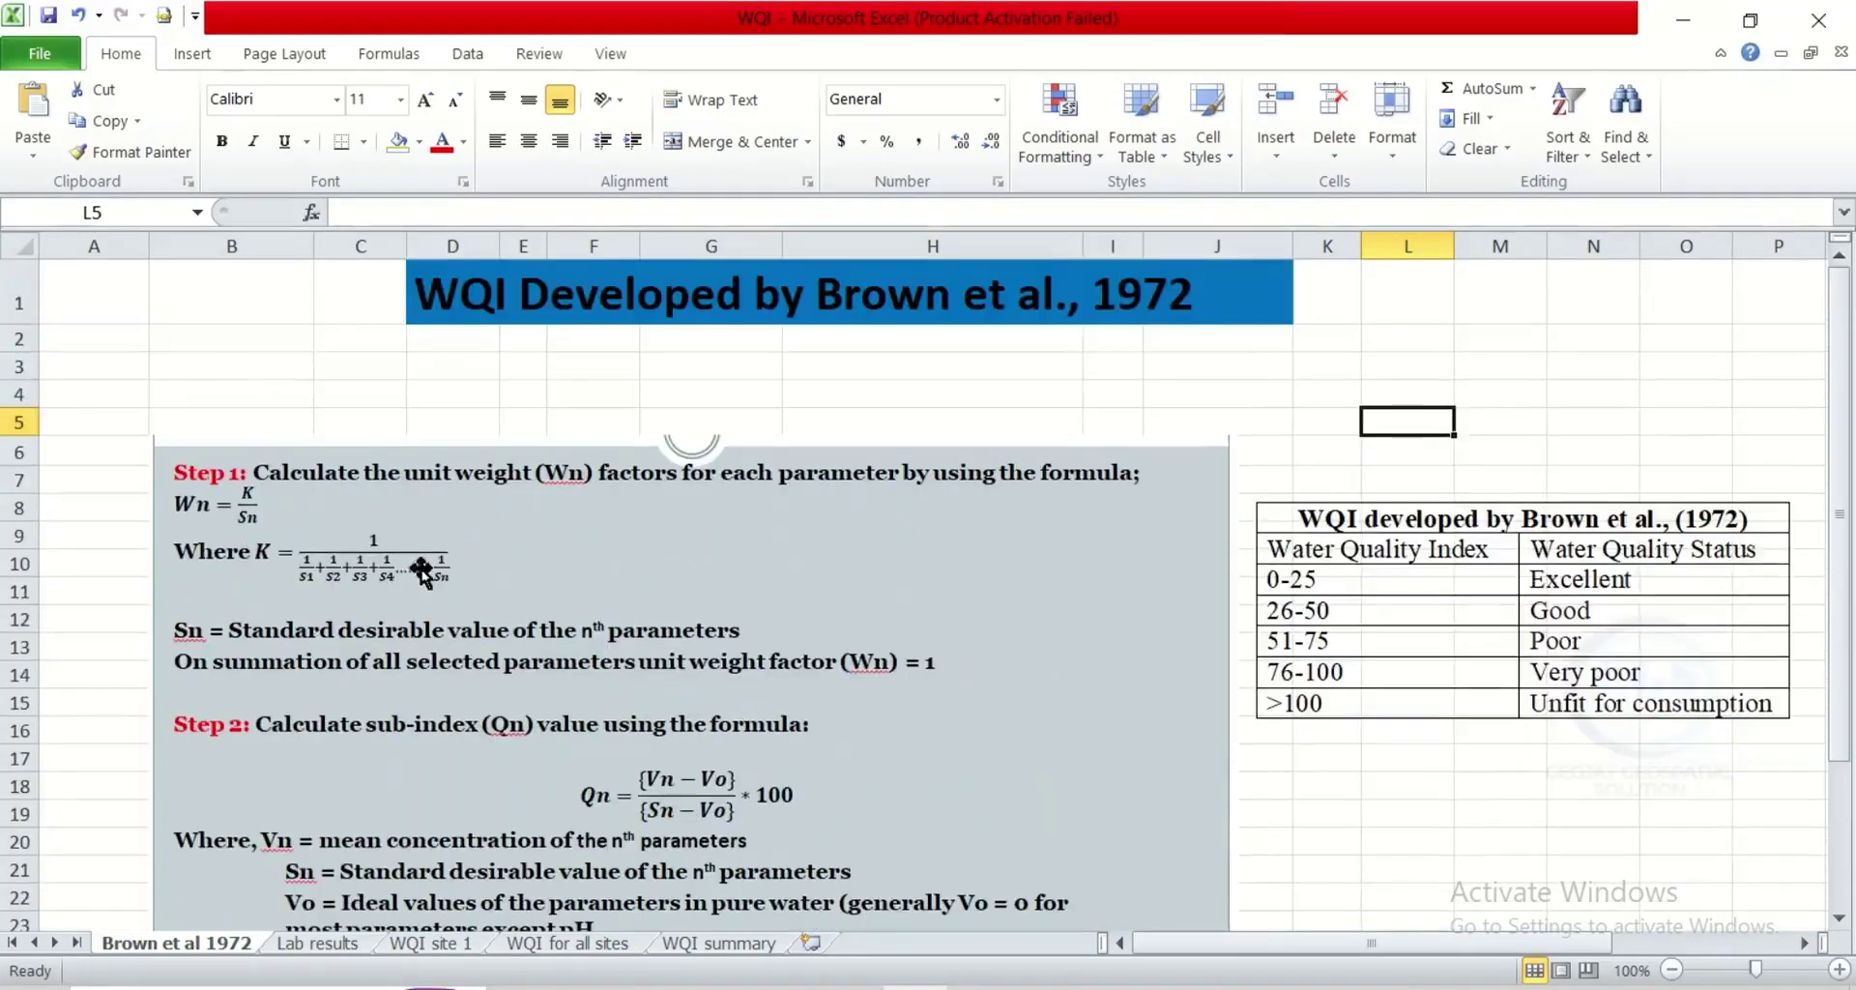
scroll(379, 580, "down", 1)
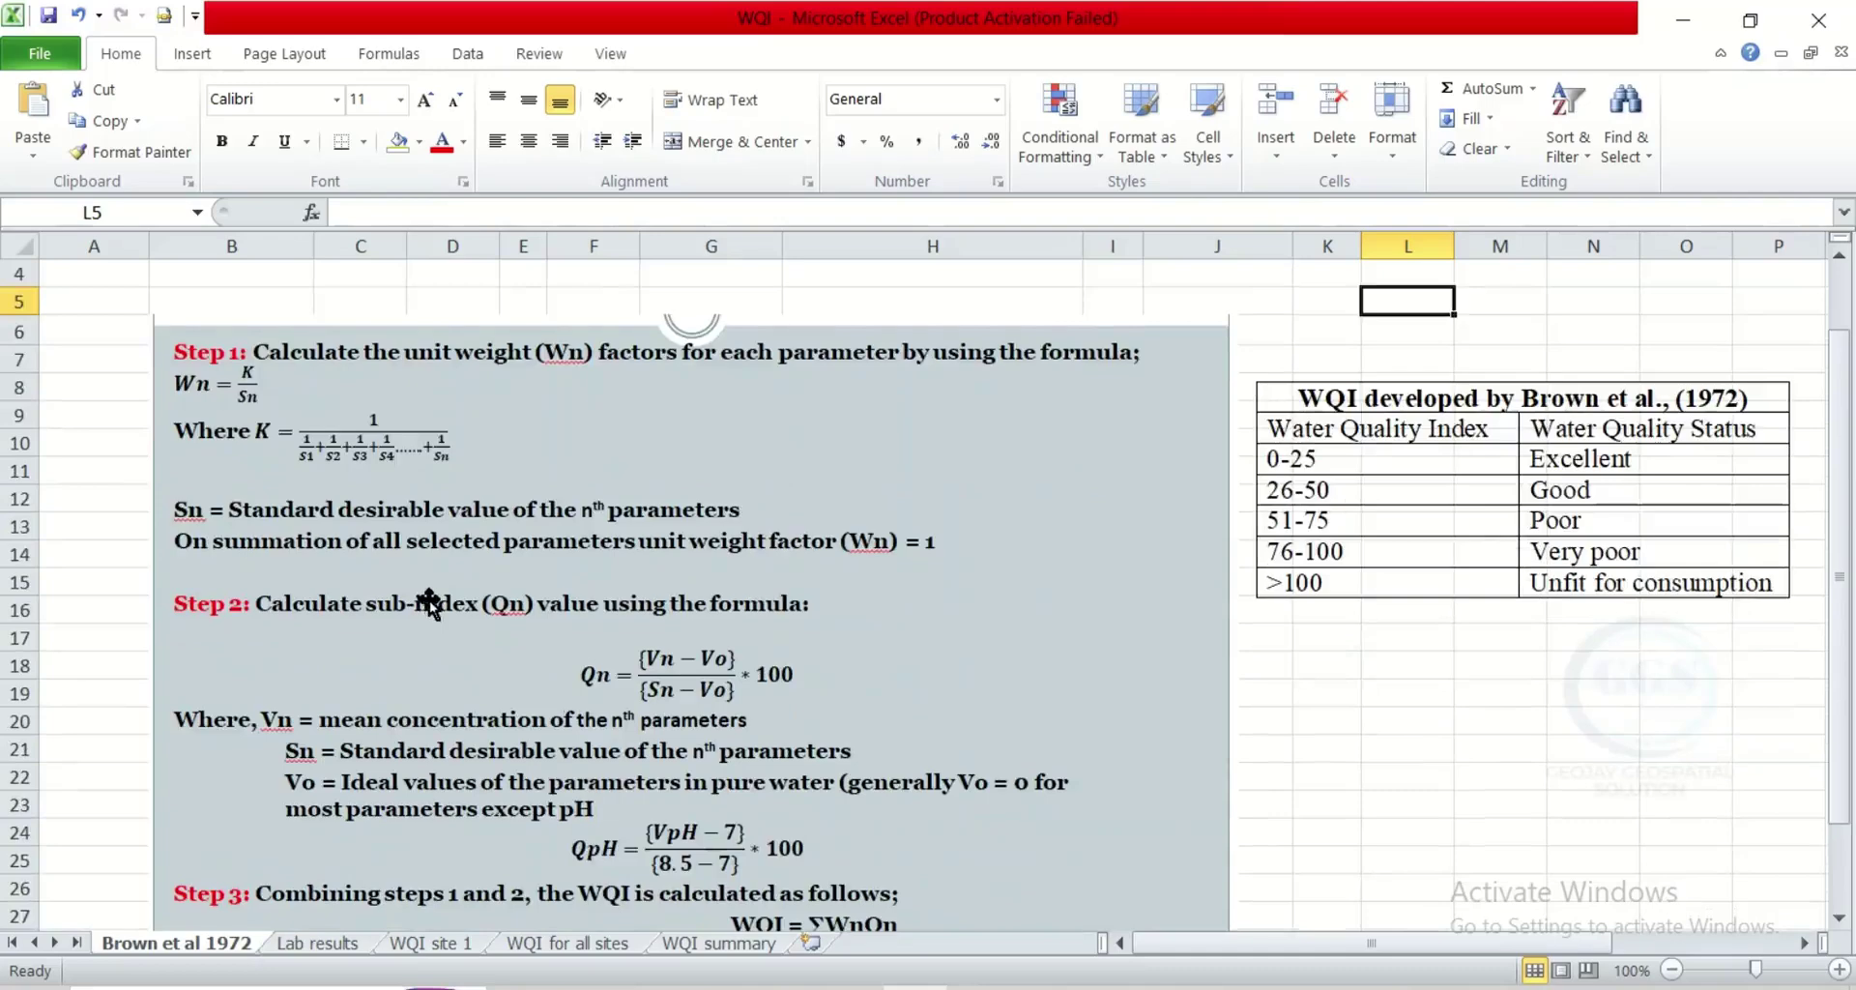
scroll(429, 600, "down", 2)
scroll(429, 601, "up", 2)
- Examine the lab results for the three sites with their notes, and view the WQI site 1 calculation sheet
left_click(317, 945)
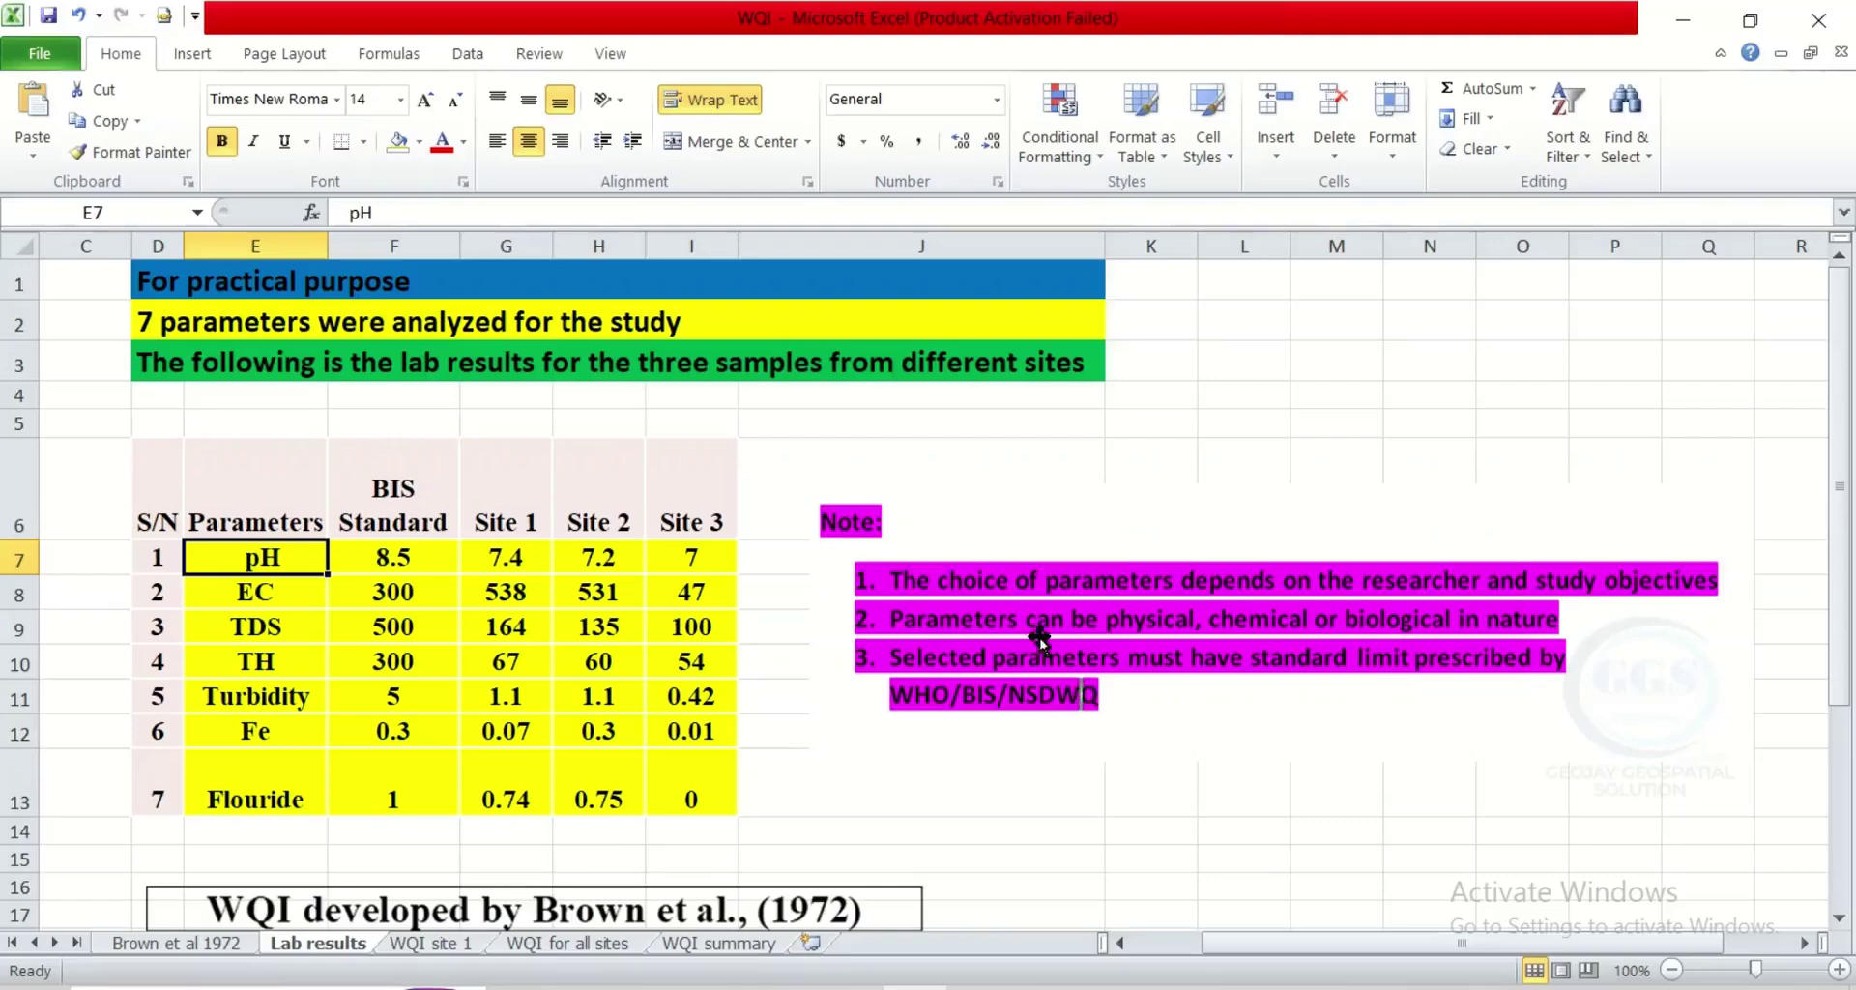
scroll(1025, 624, "down", 3)
scroll(1024, 628, "up", 3)
left_click(422, 945)
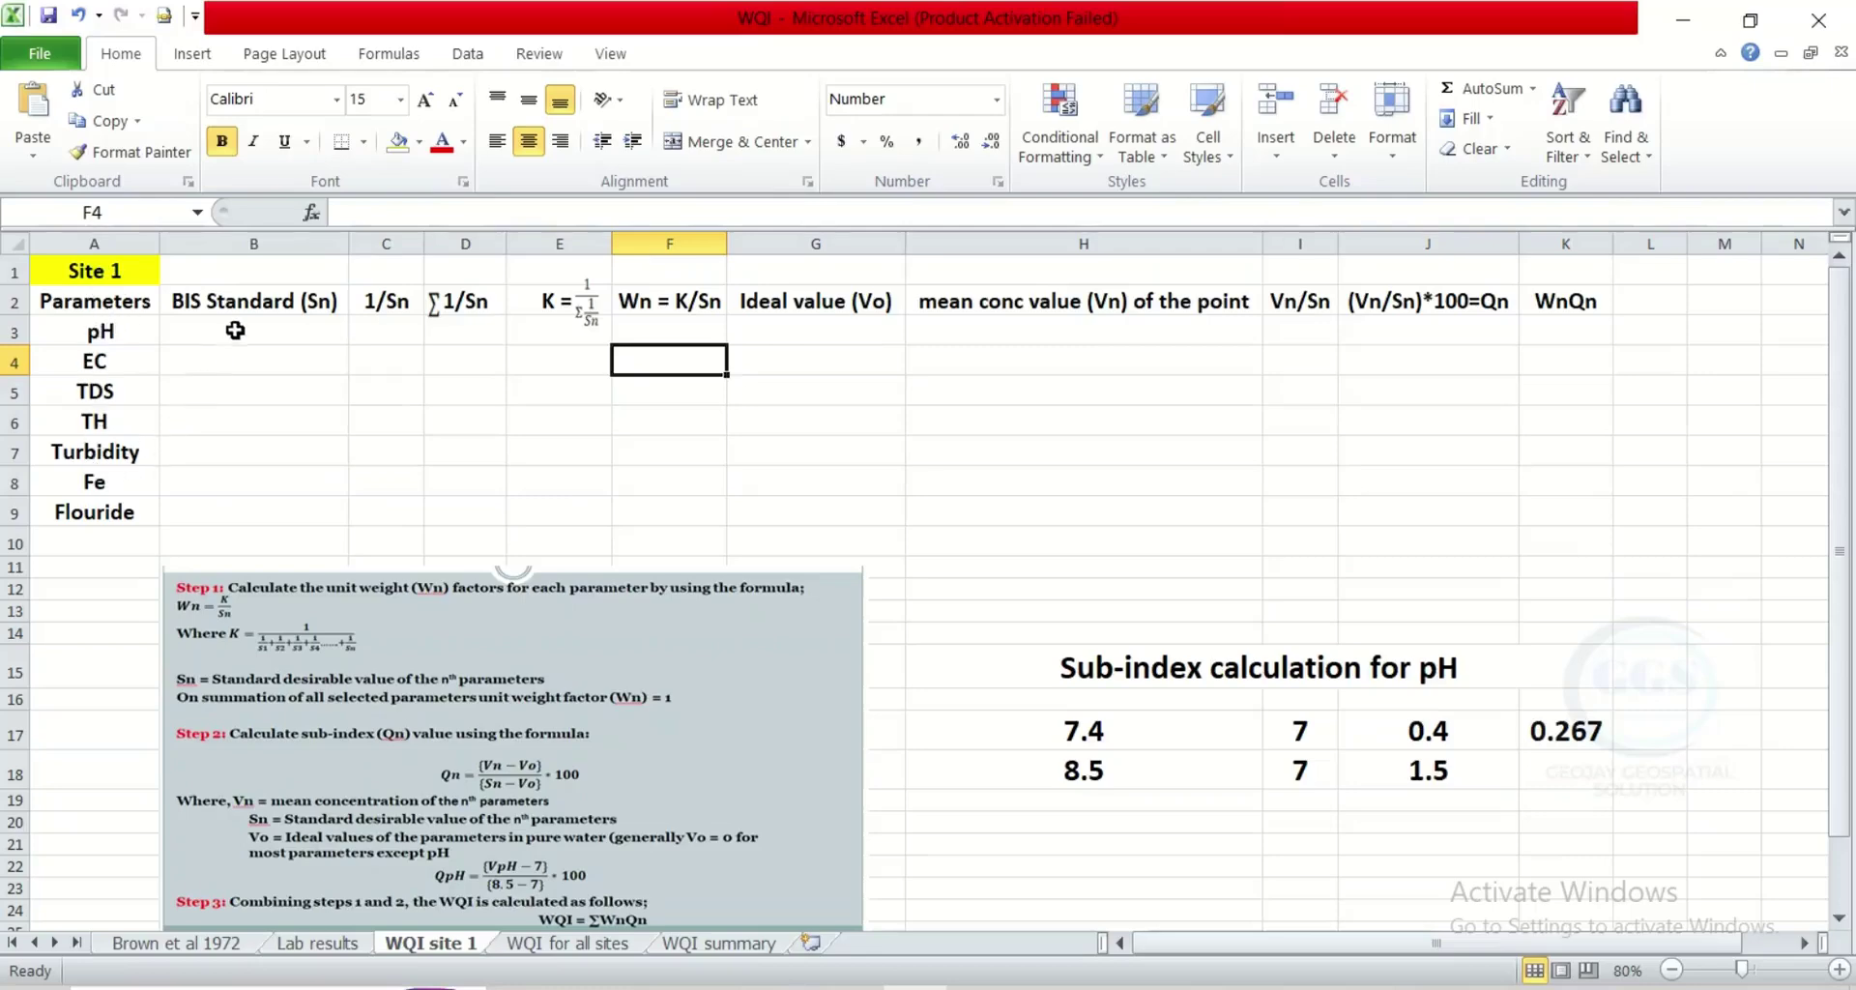
- Copy the seven BIS Standard values from the Lab results sheet into B3:B9 of WQI site 1 as values only
left_click(296, 944)
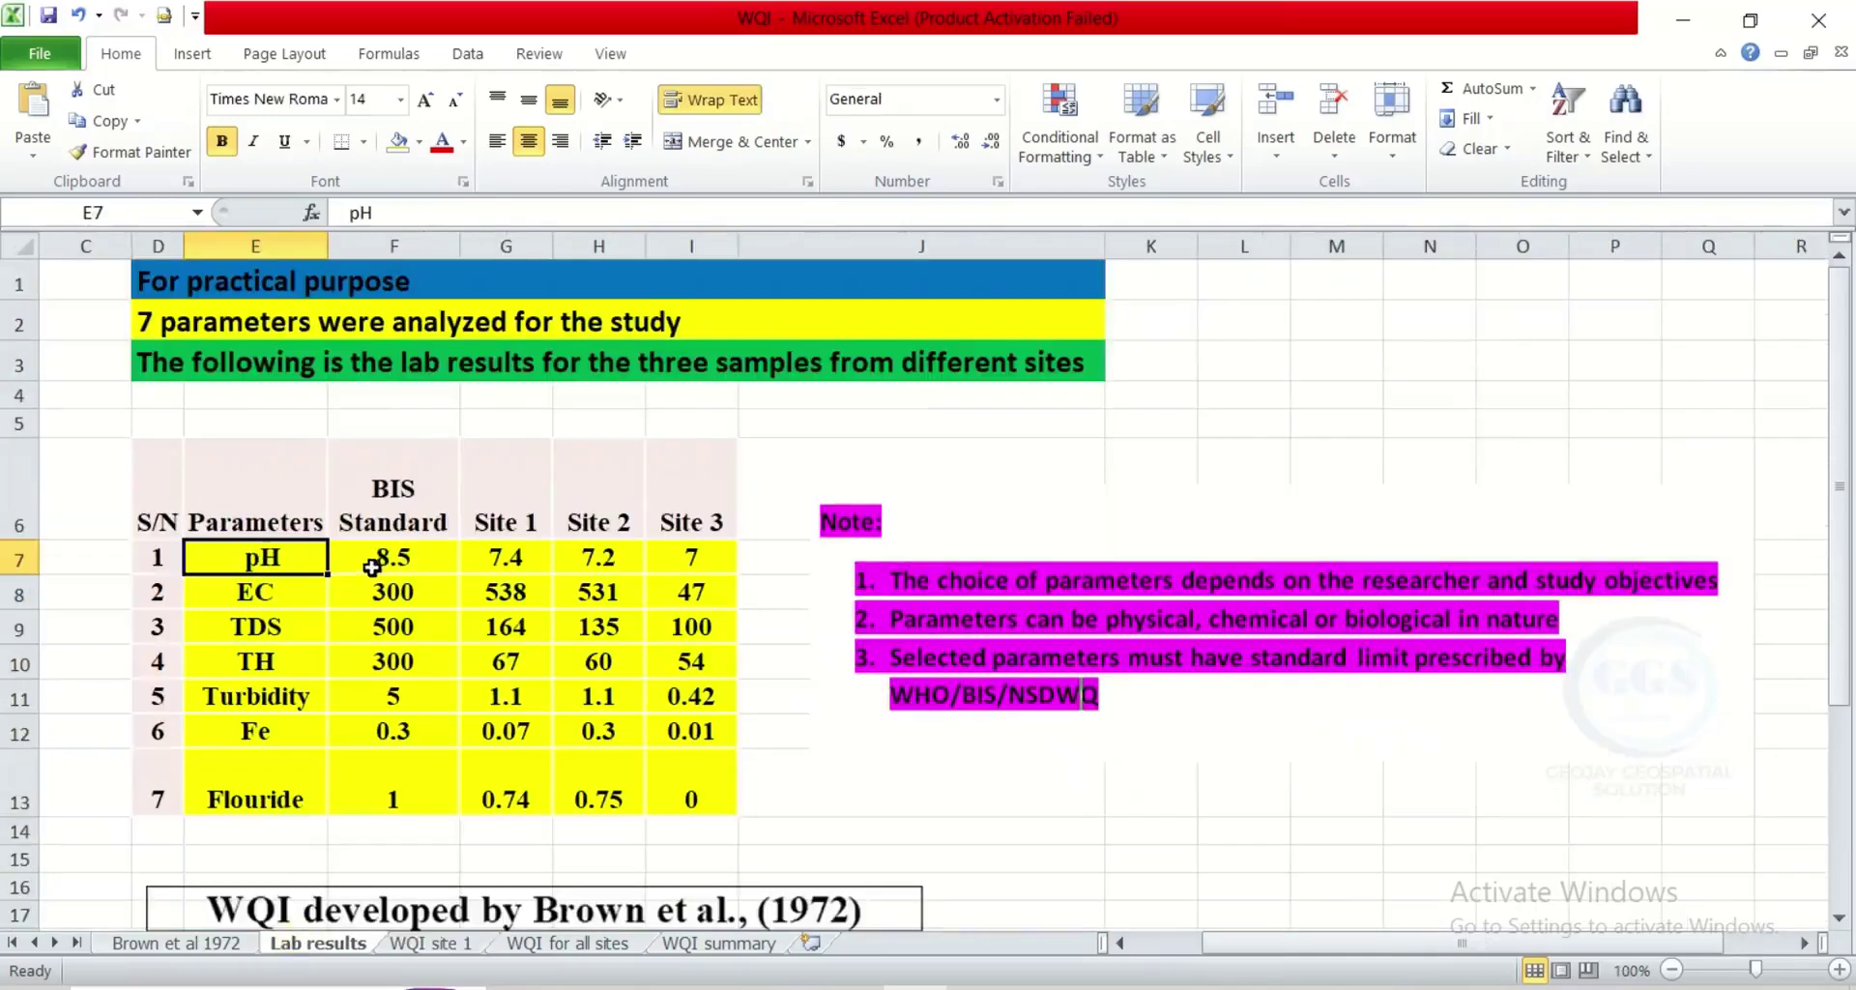
left_click_drag(379, 559, 387, 788)
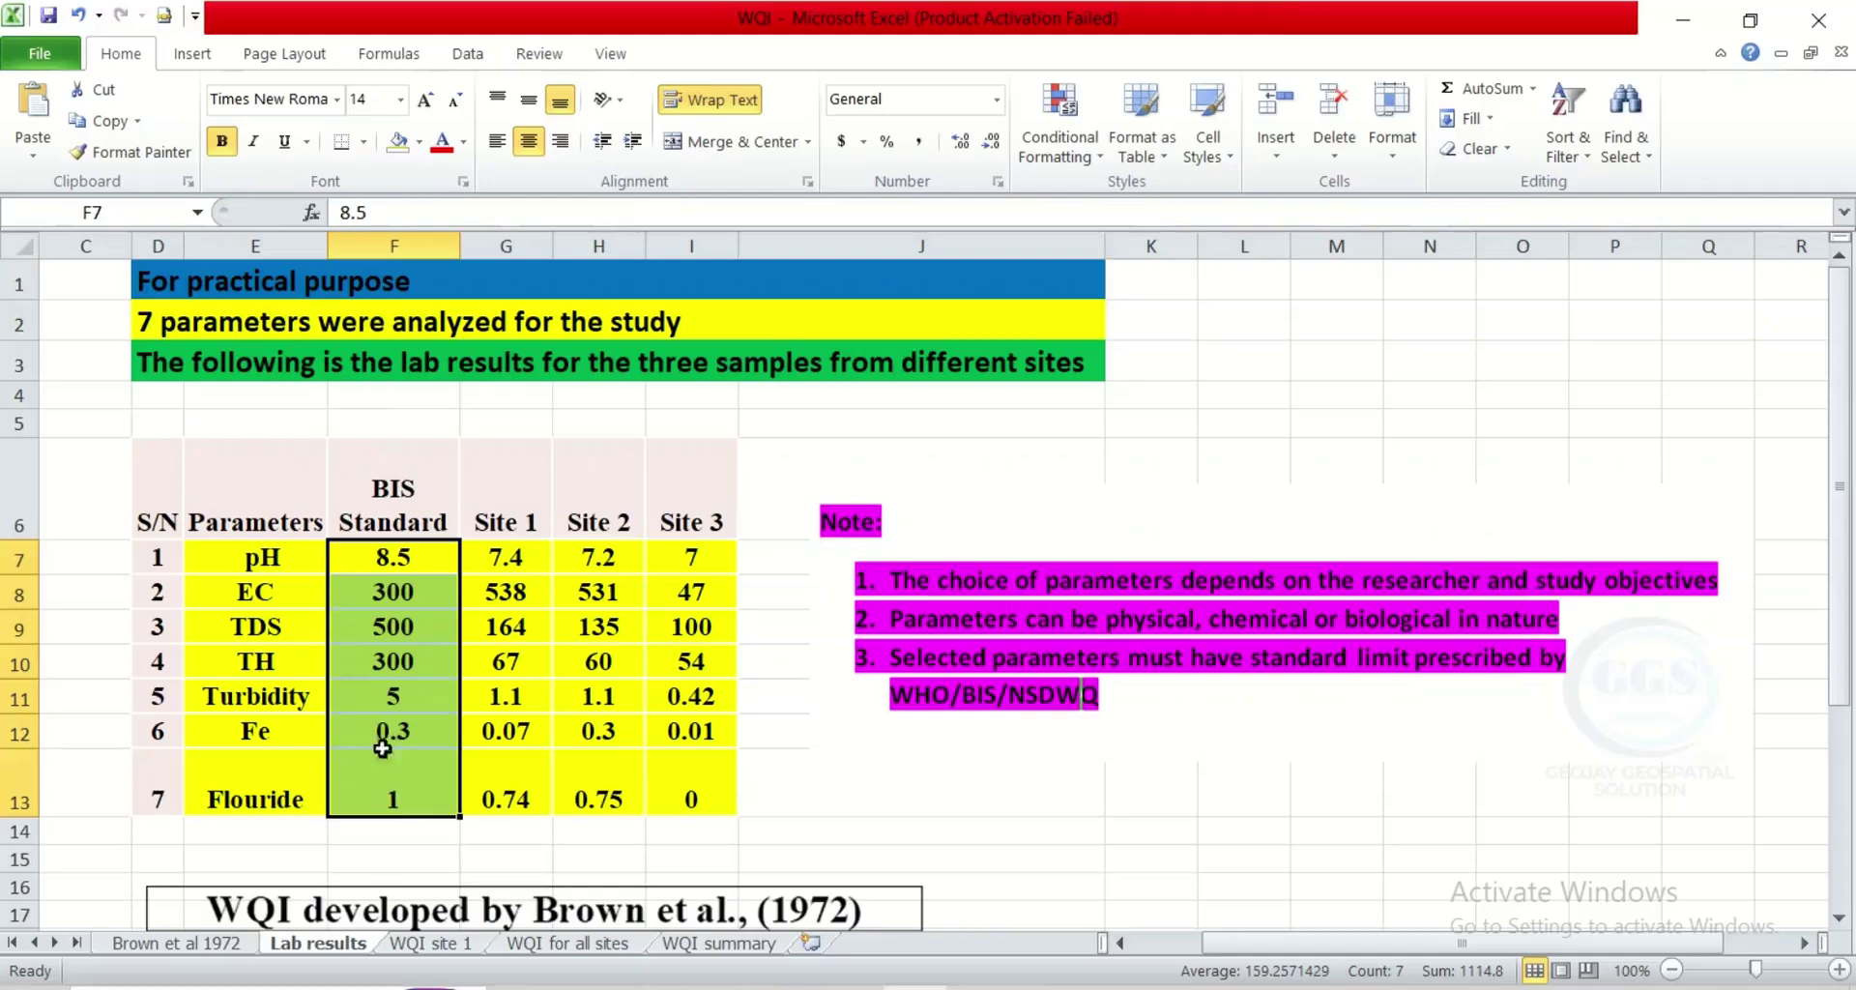
right_click(386, 629)
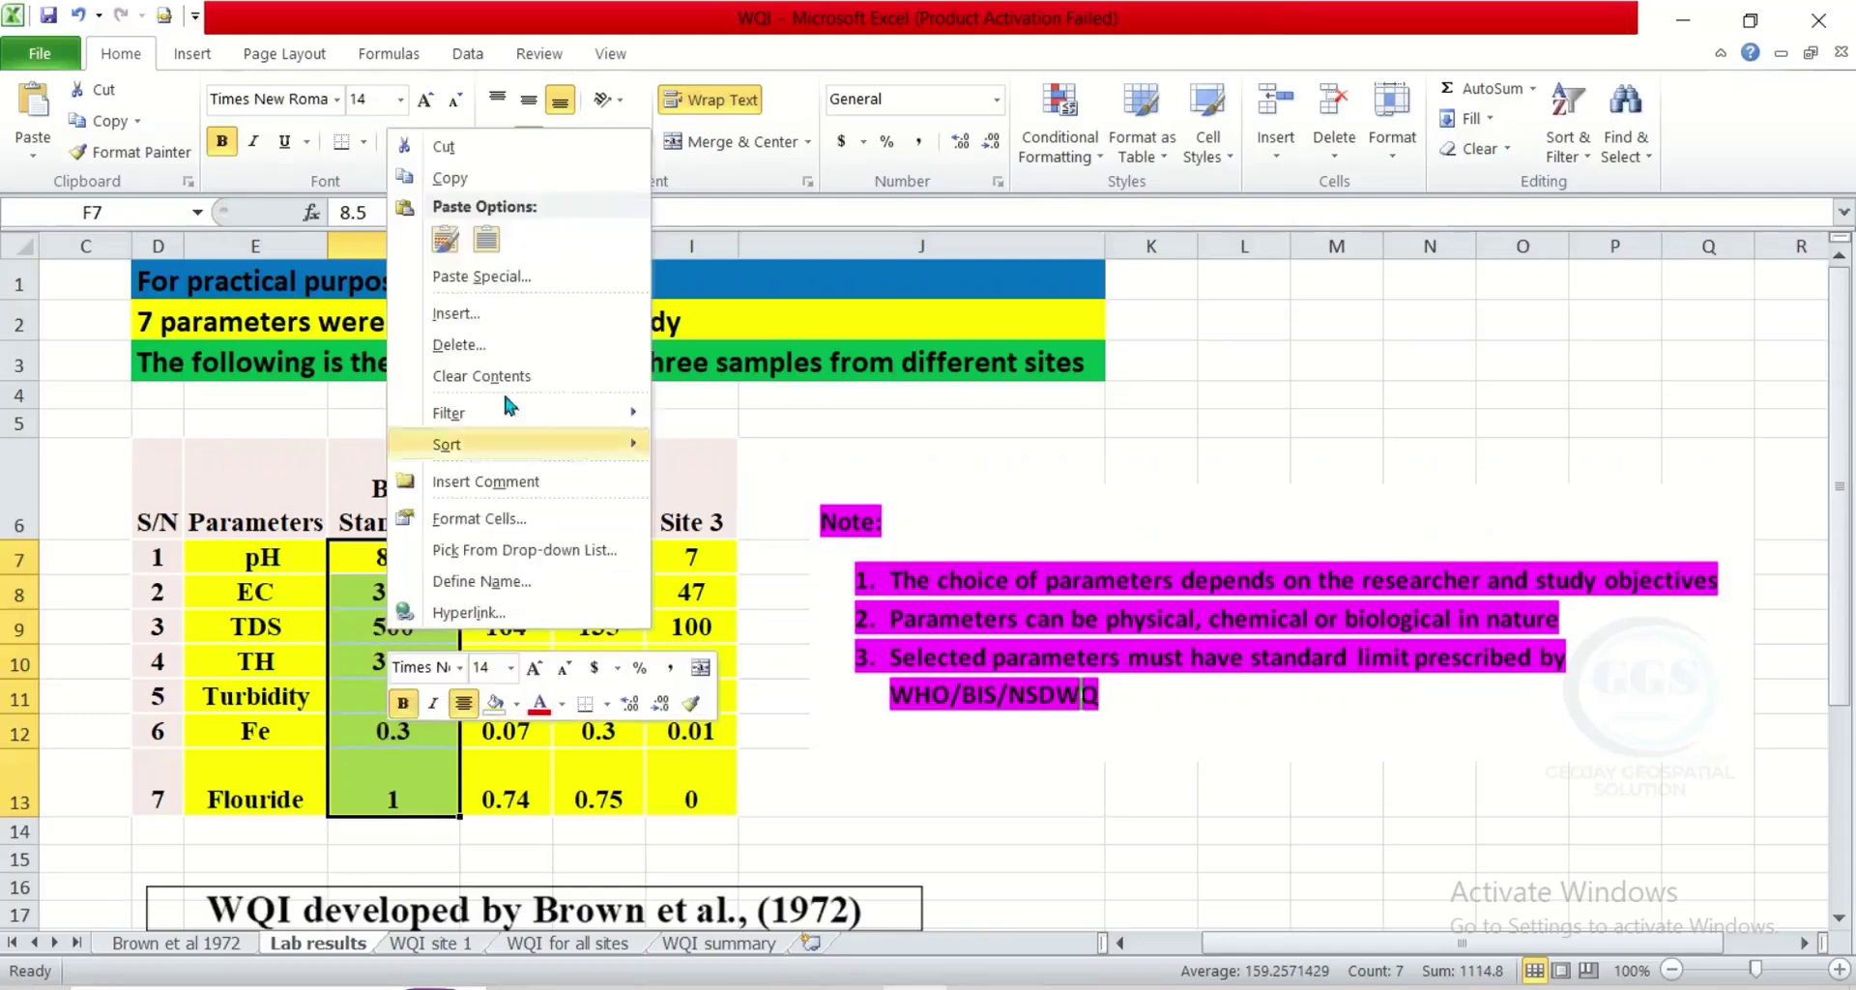
left_click(448, 178)
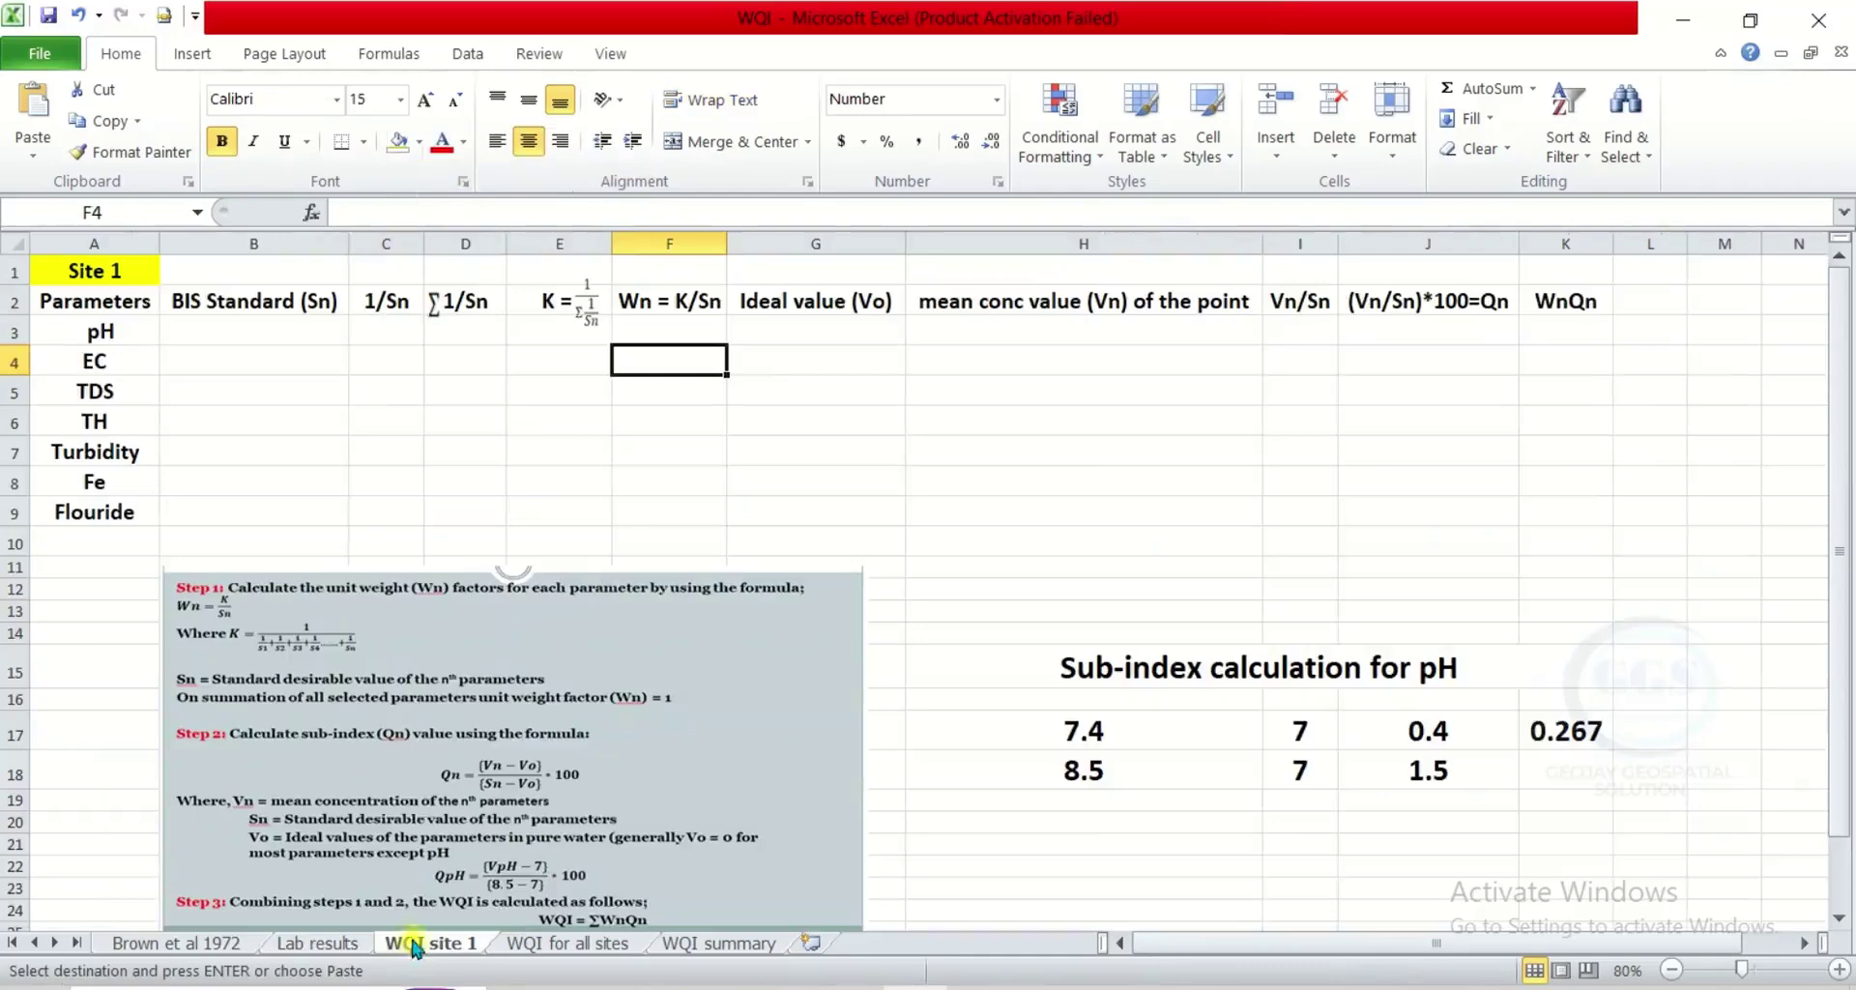
left_click(432, 943)
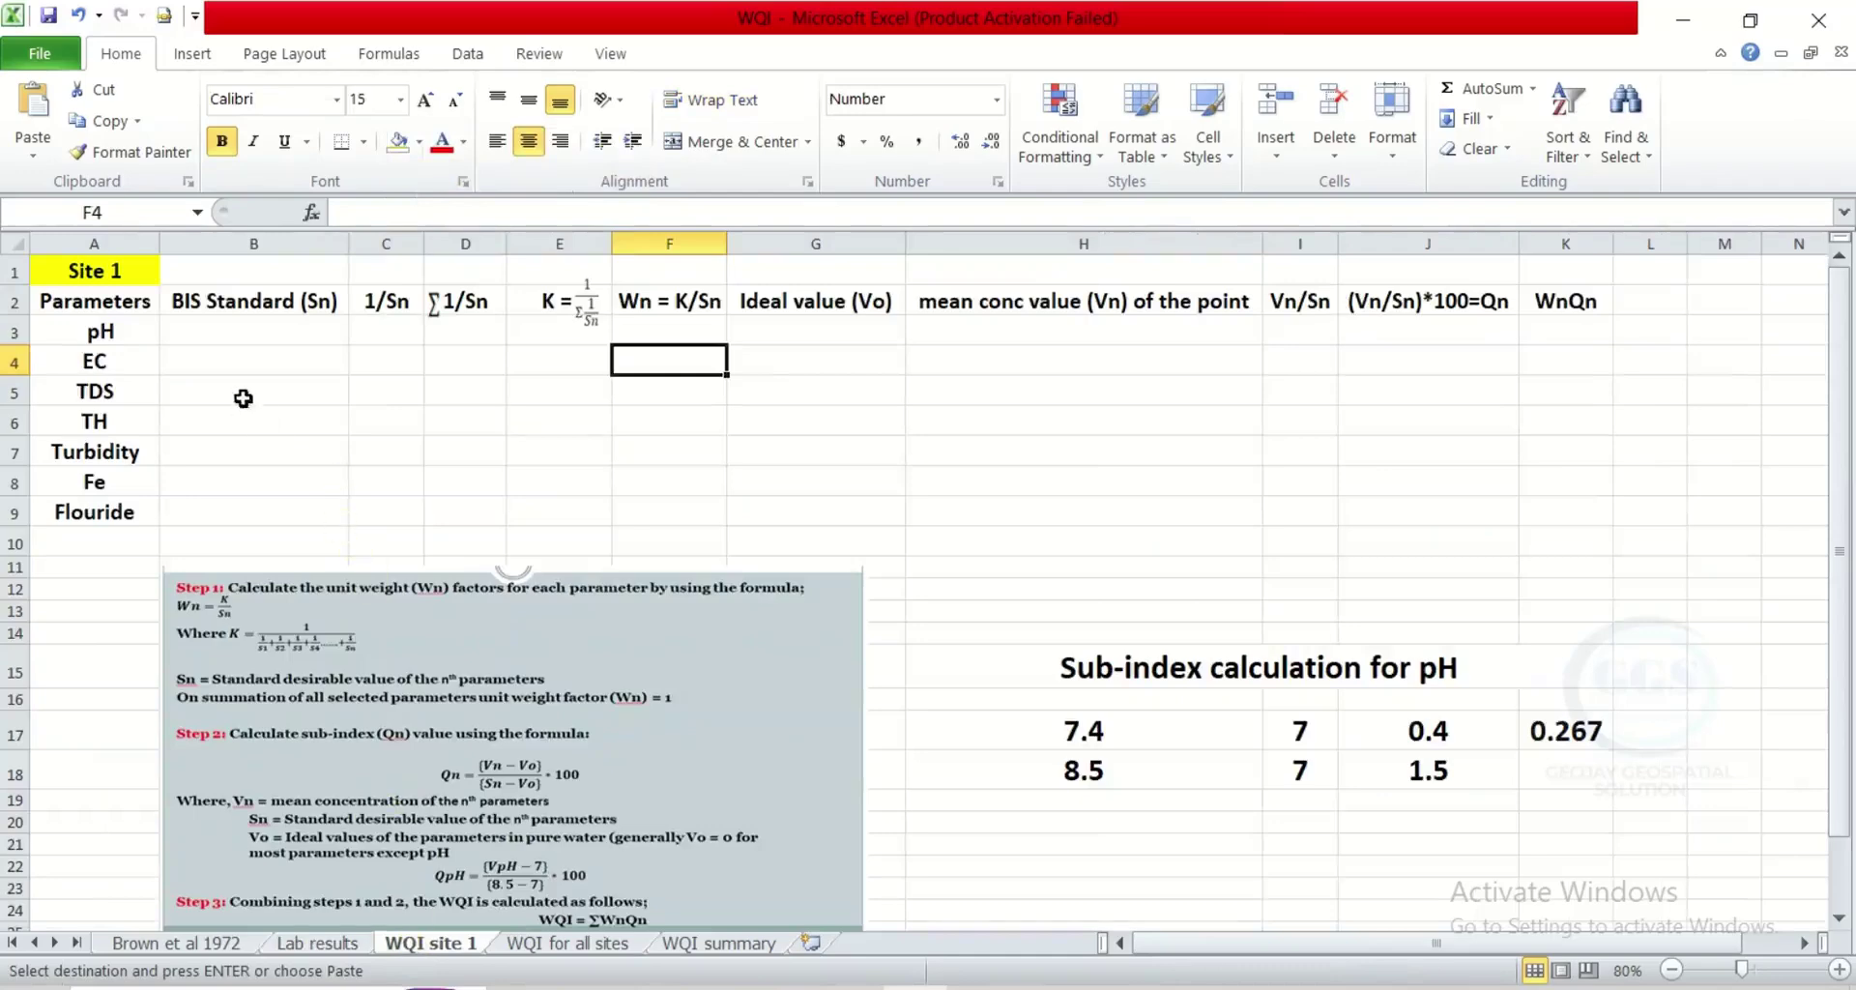
left_click(241, 334)
right_click(240, 334)
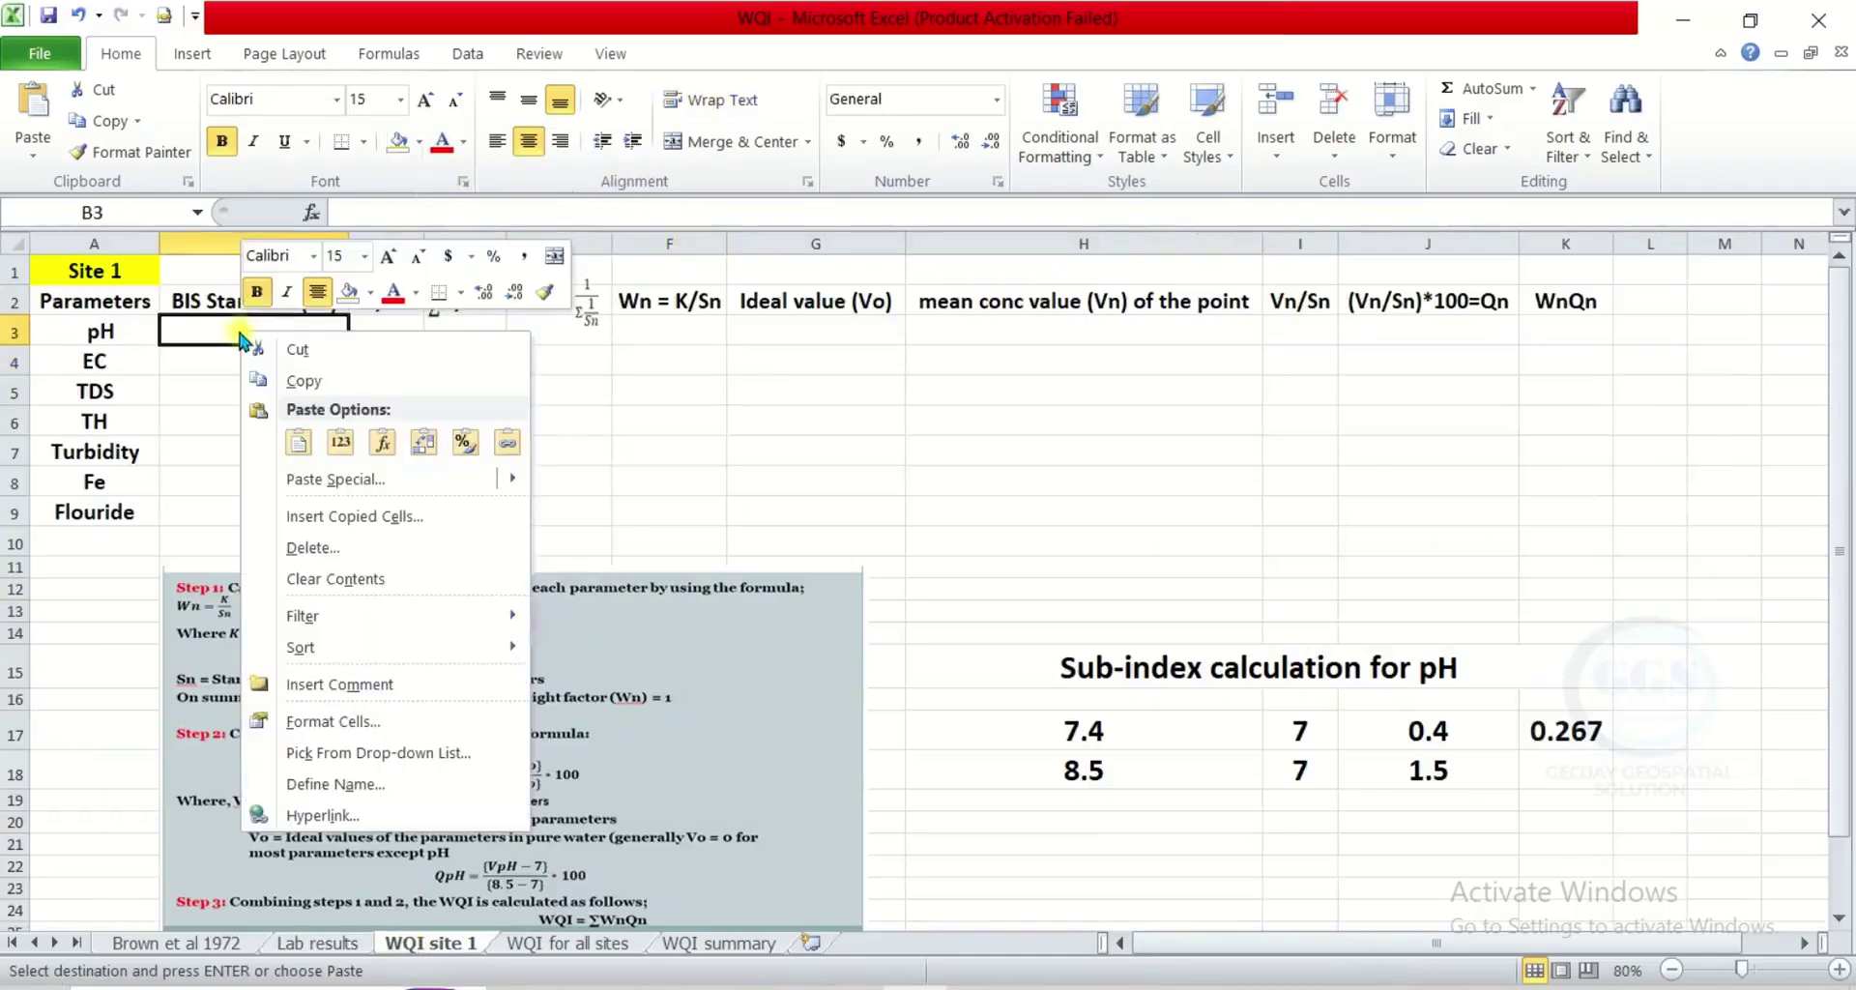
left_click(339, 444)
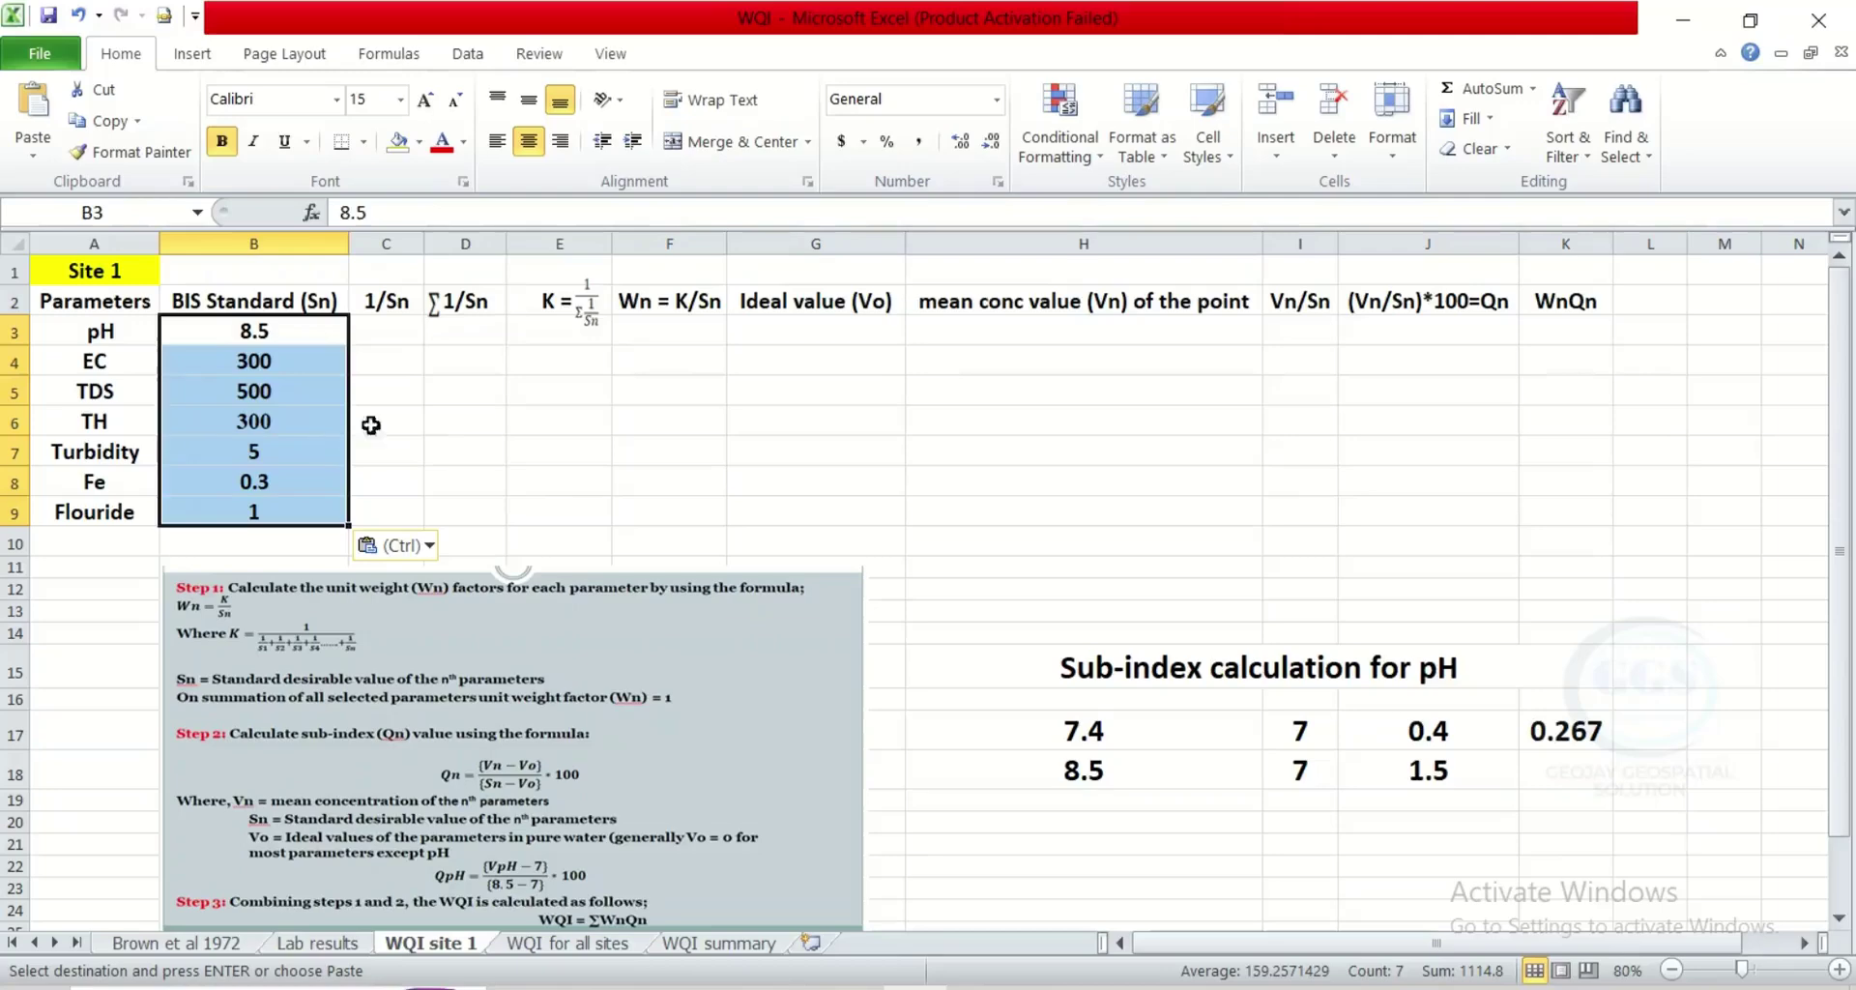
- Calculate 1/Sn for pH in C3 with =1/B3 and fill the formula down to Flouride in C9
left_click(393, 332)
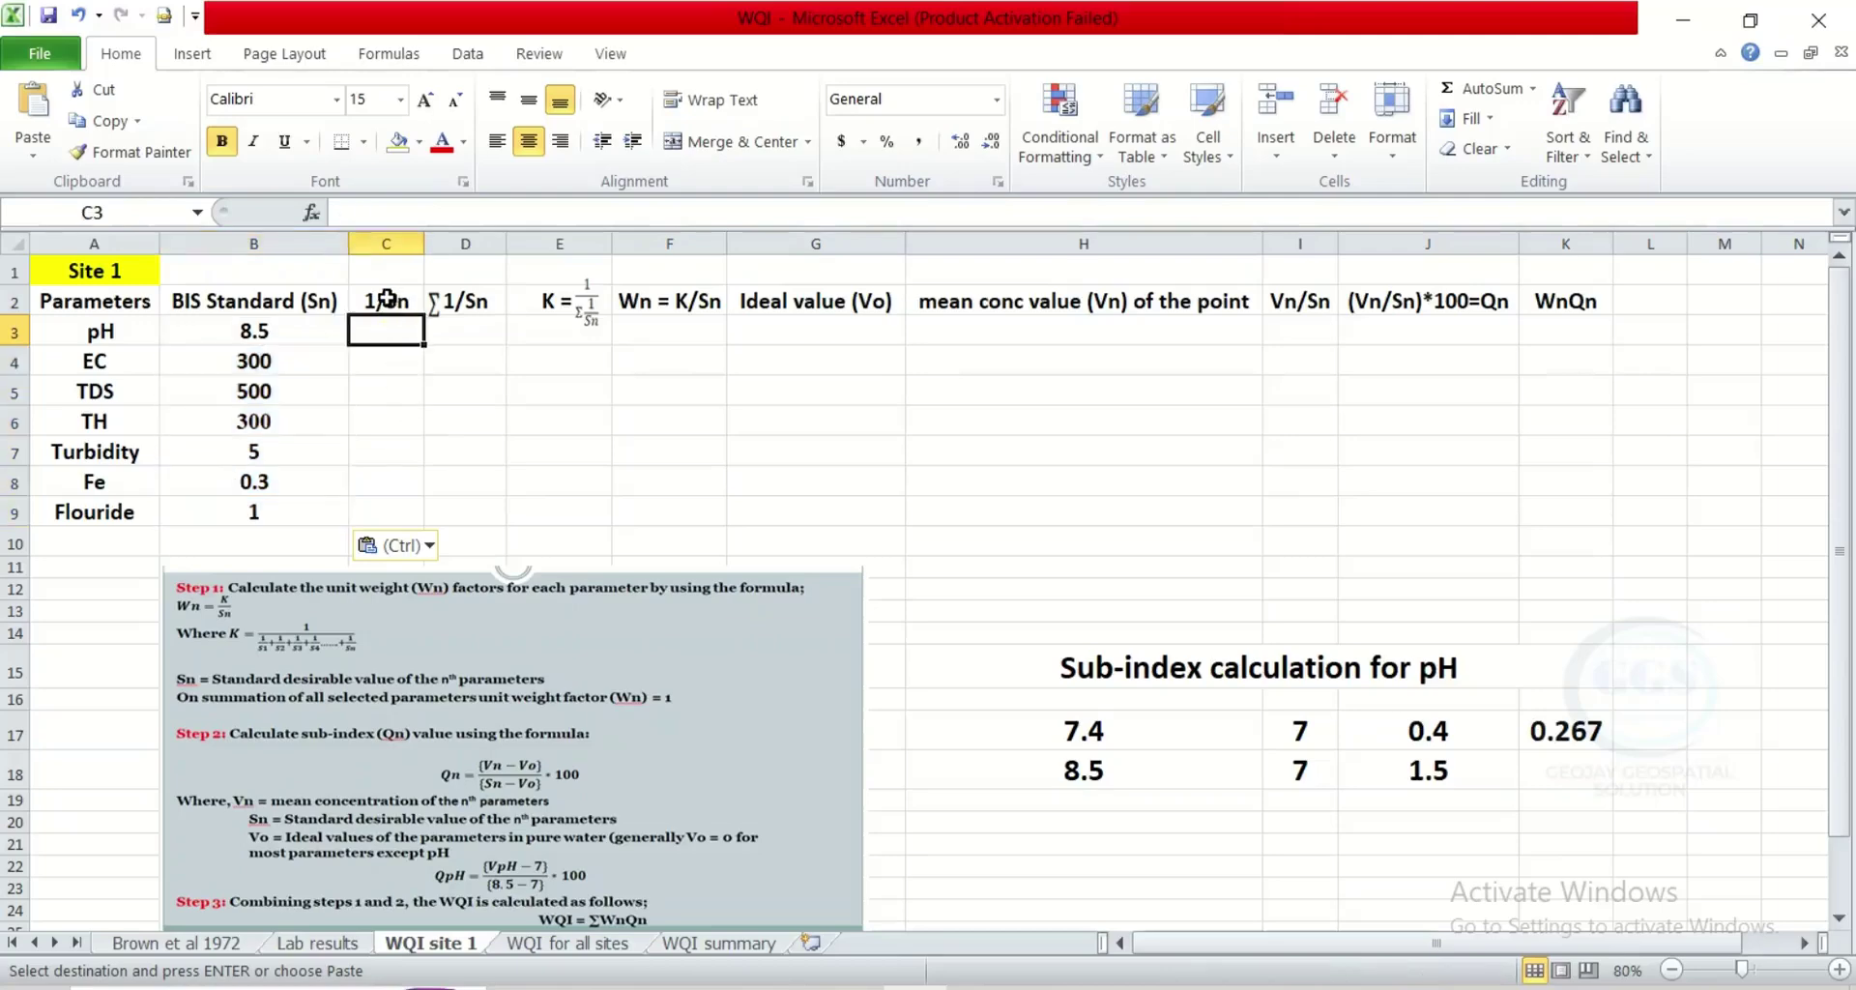
left_click(387, 299)
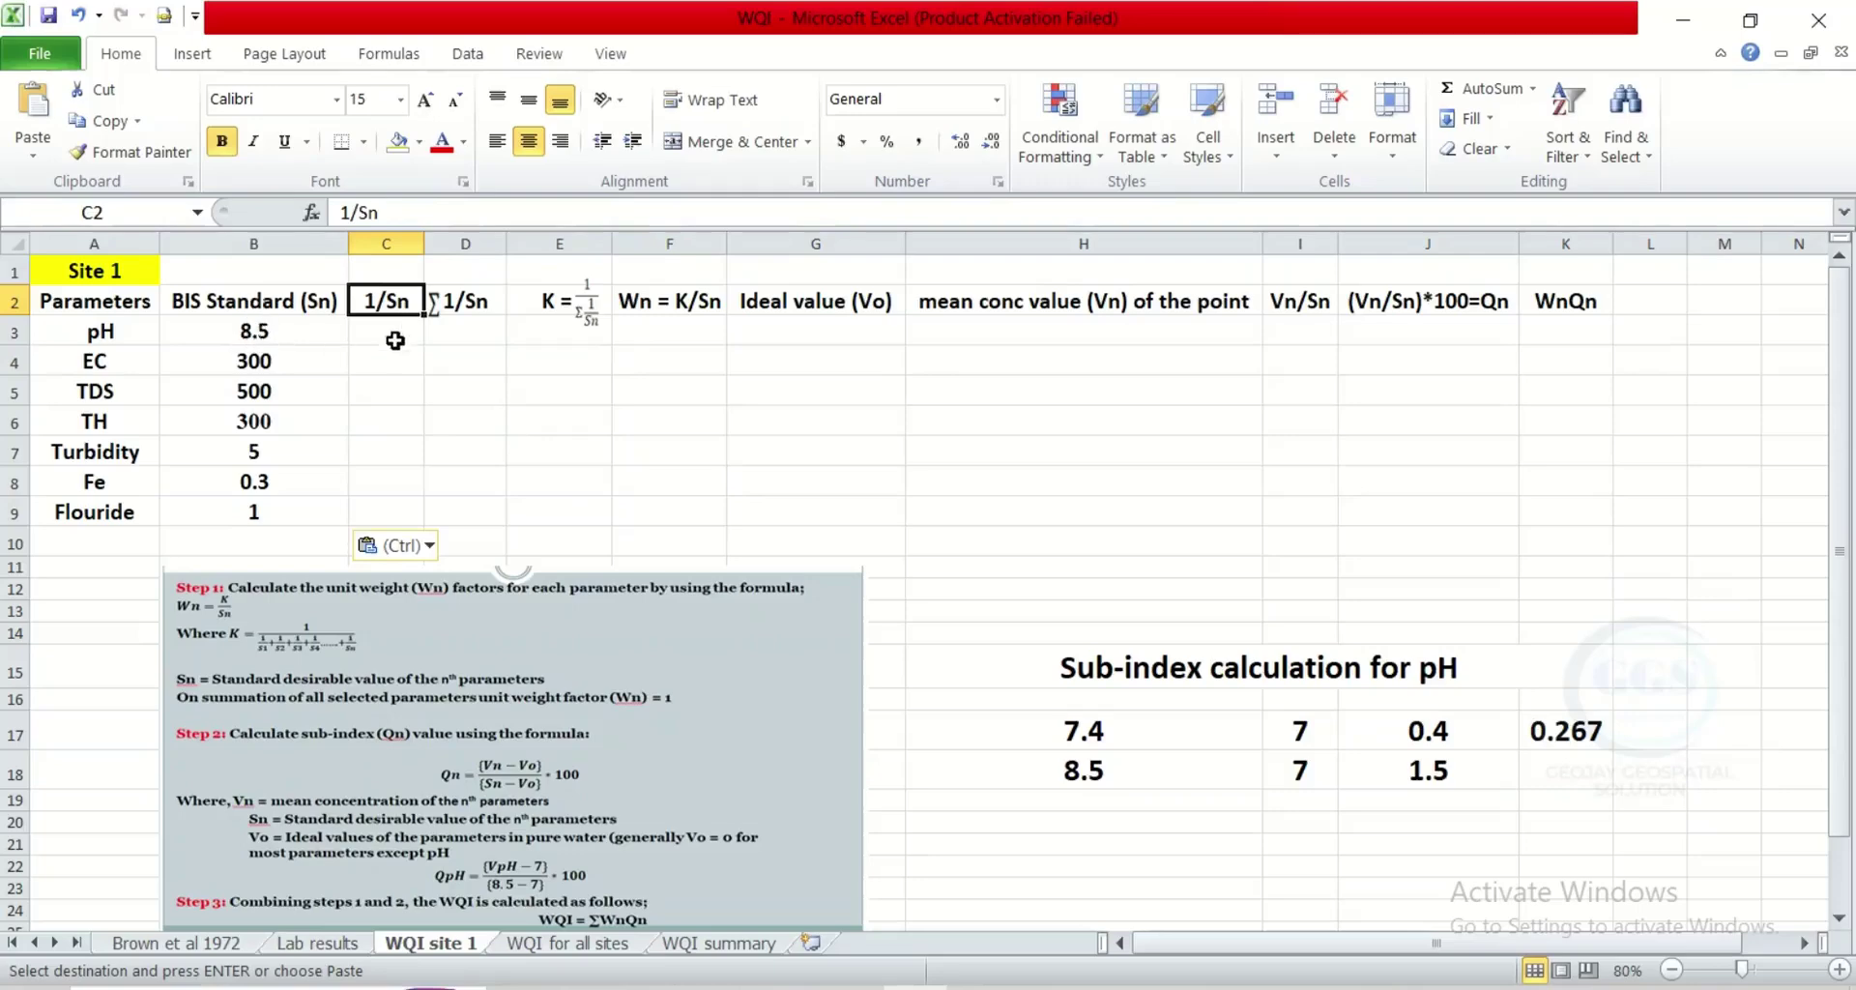
left_click(387, 330)
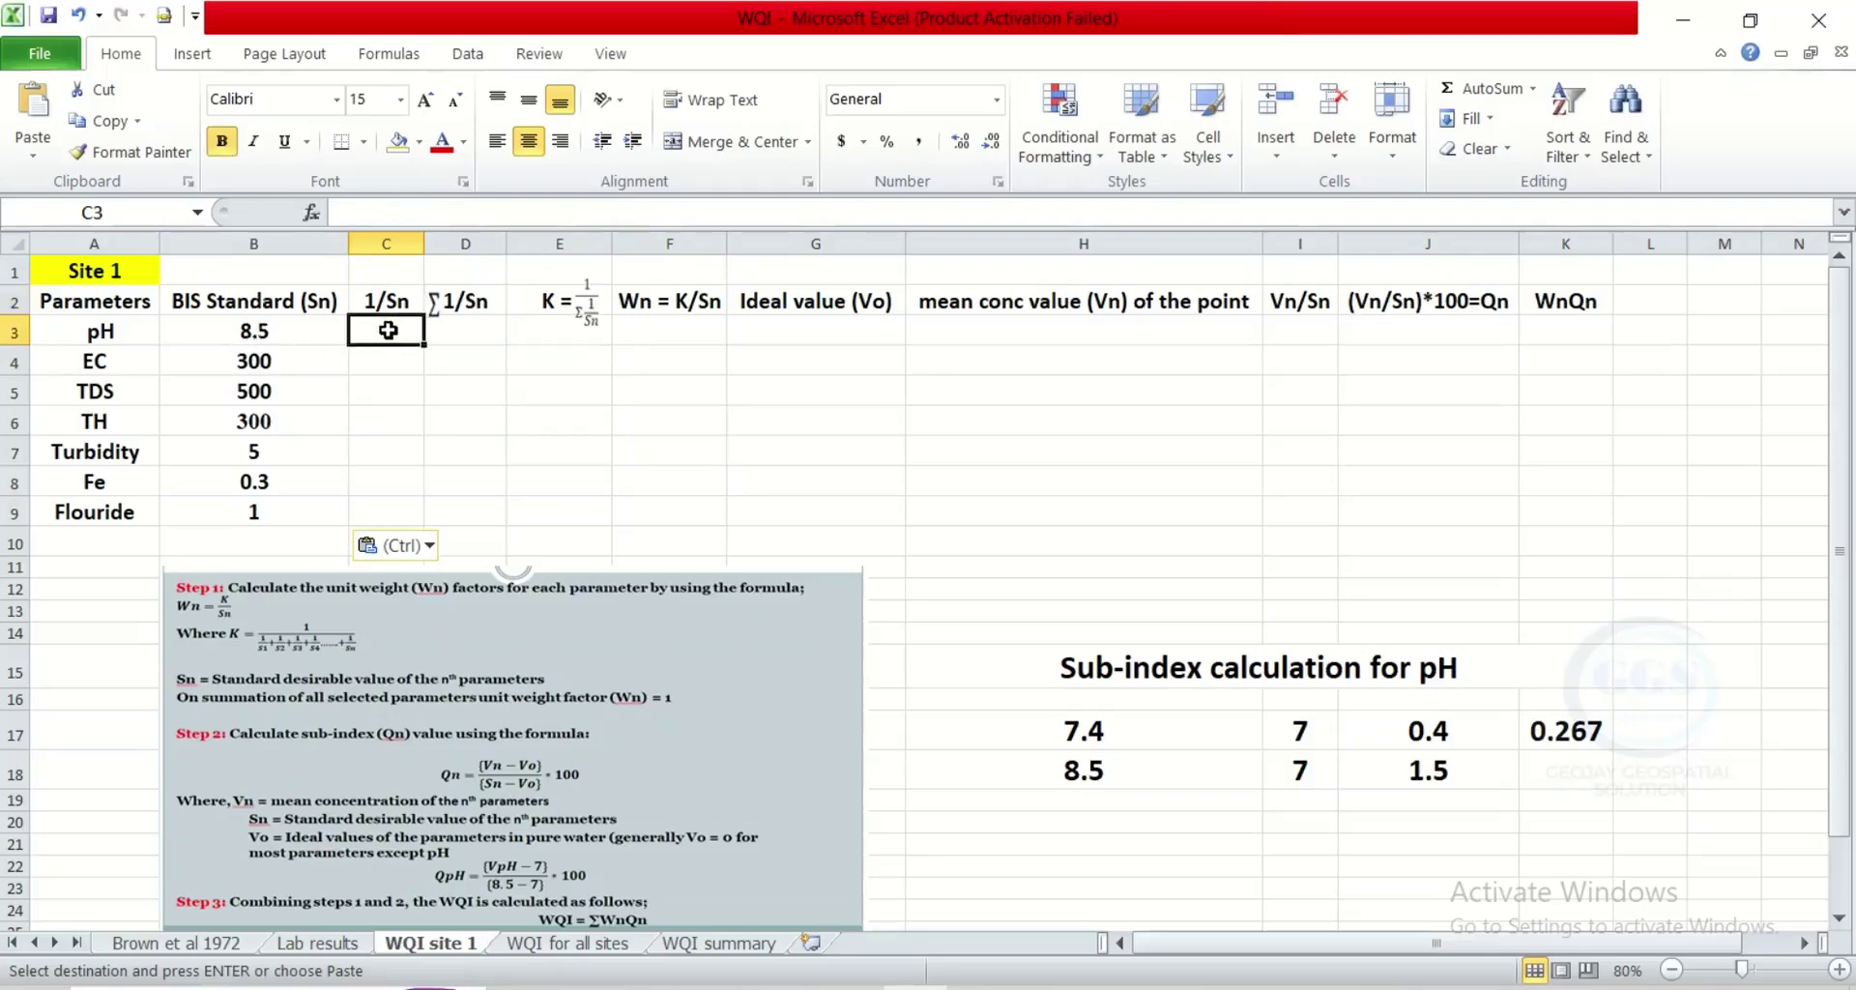
type("=")
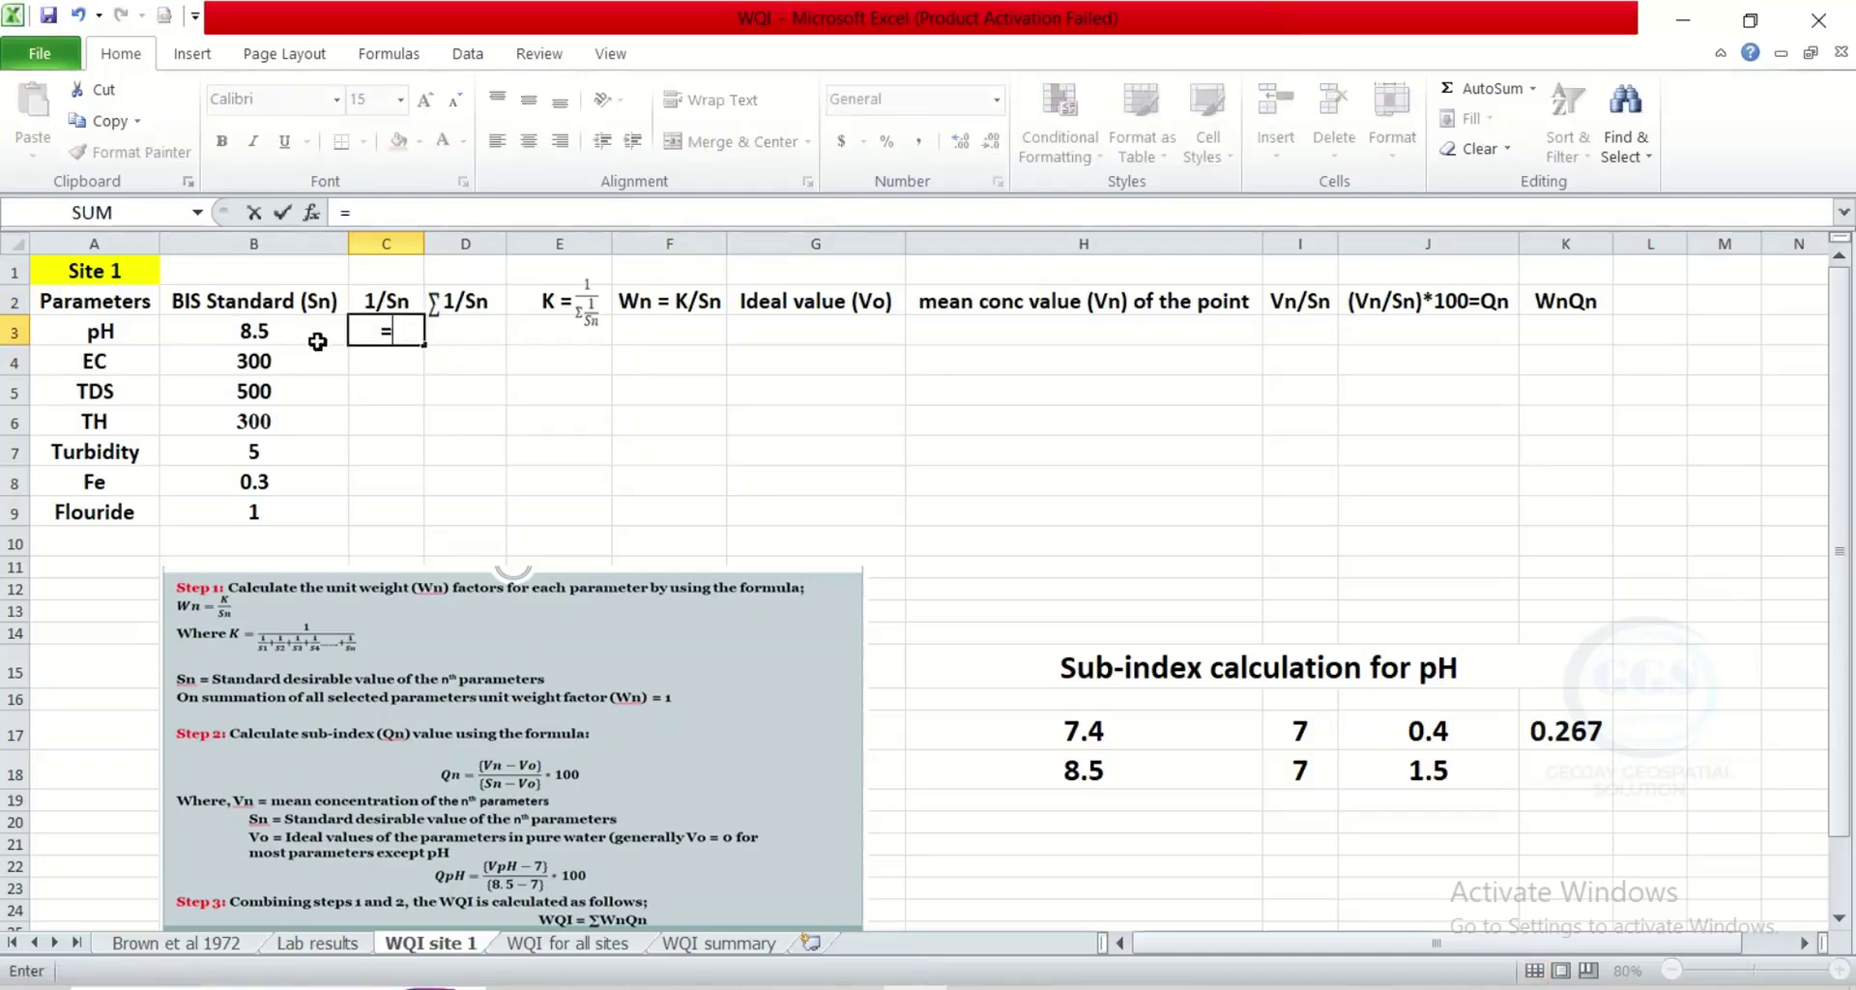
type("1")
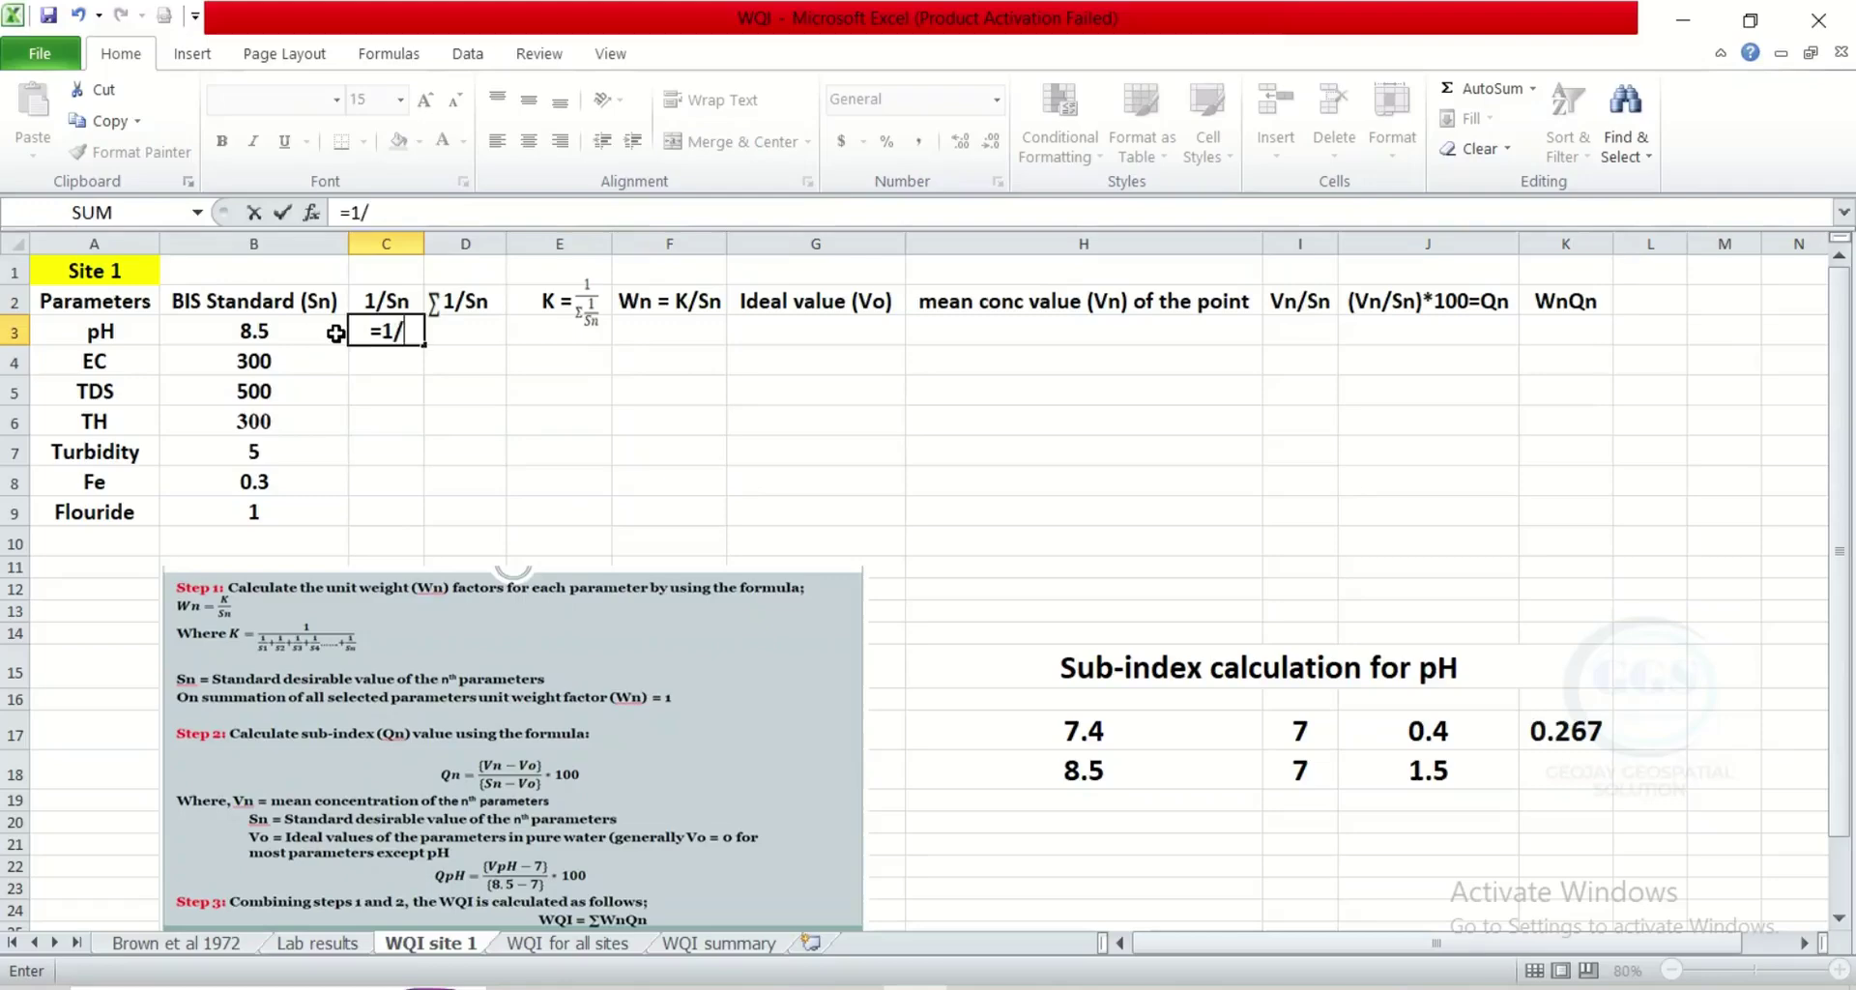
type("/")
left_click(259, 331)
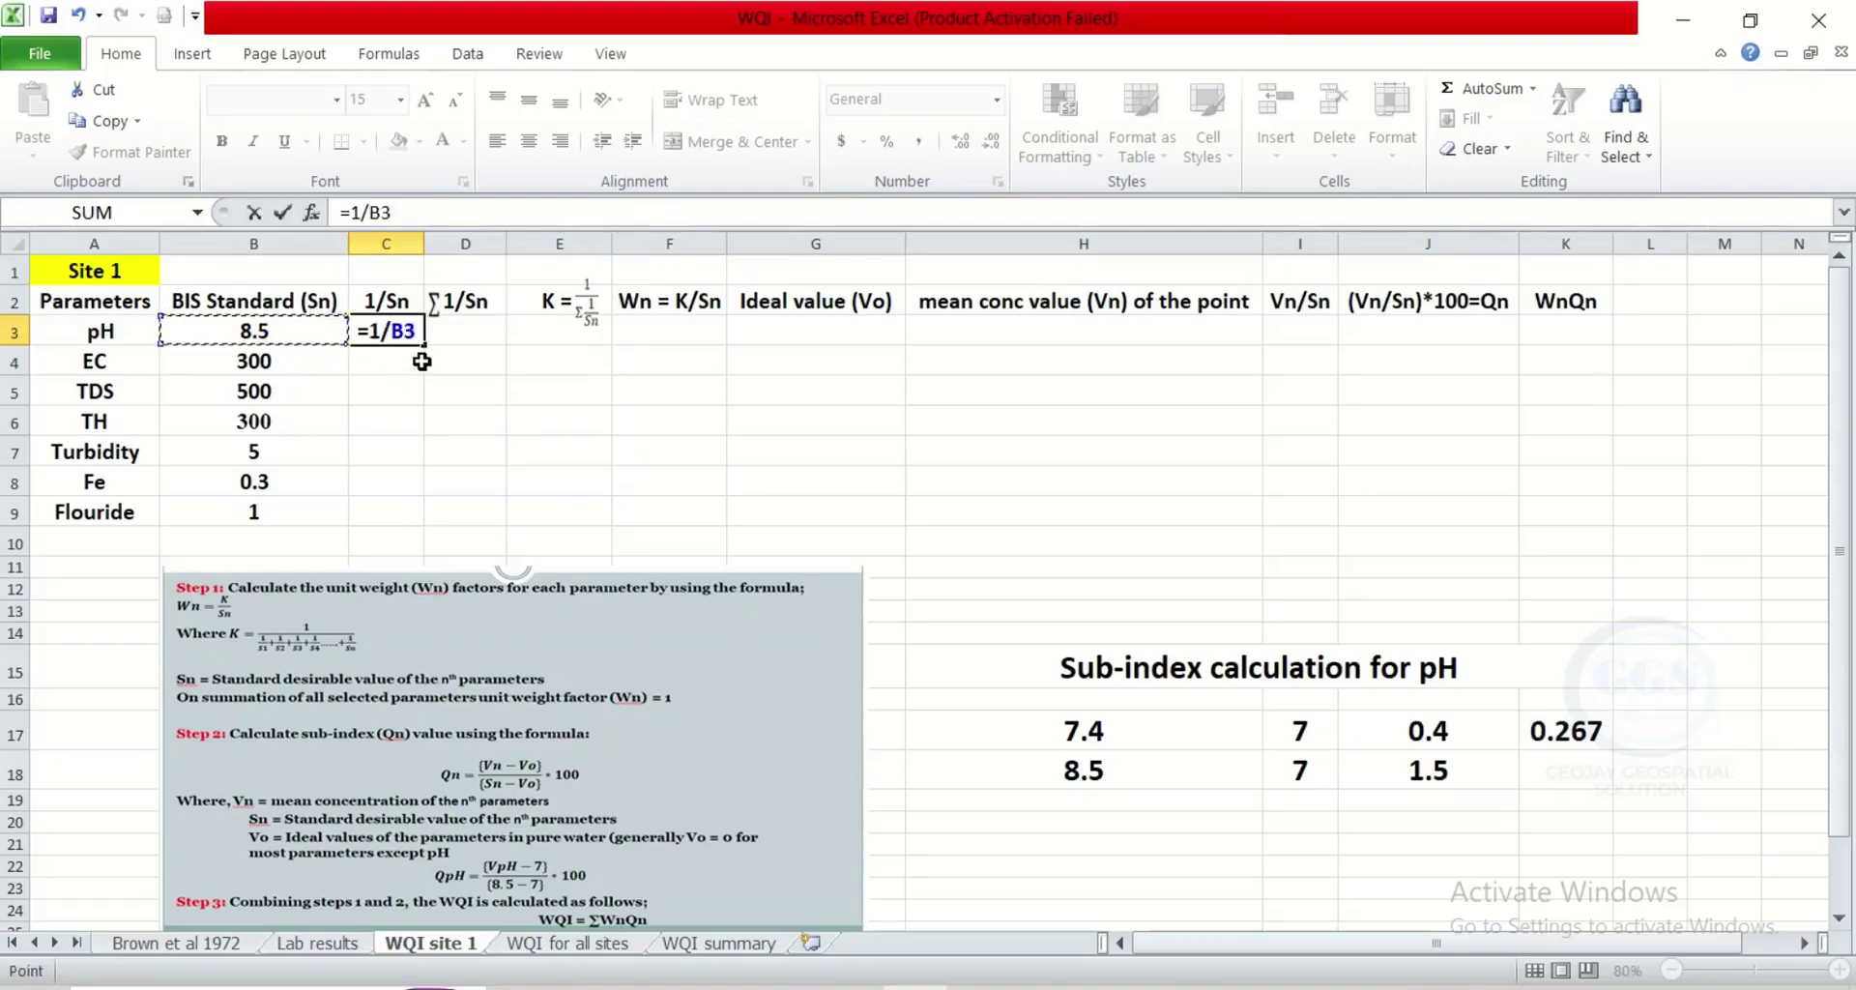
key("Return")
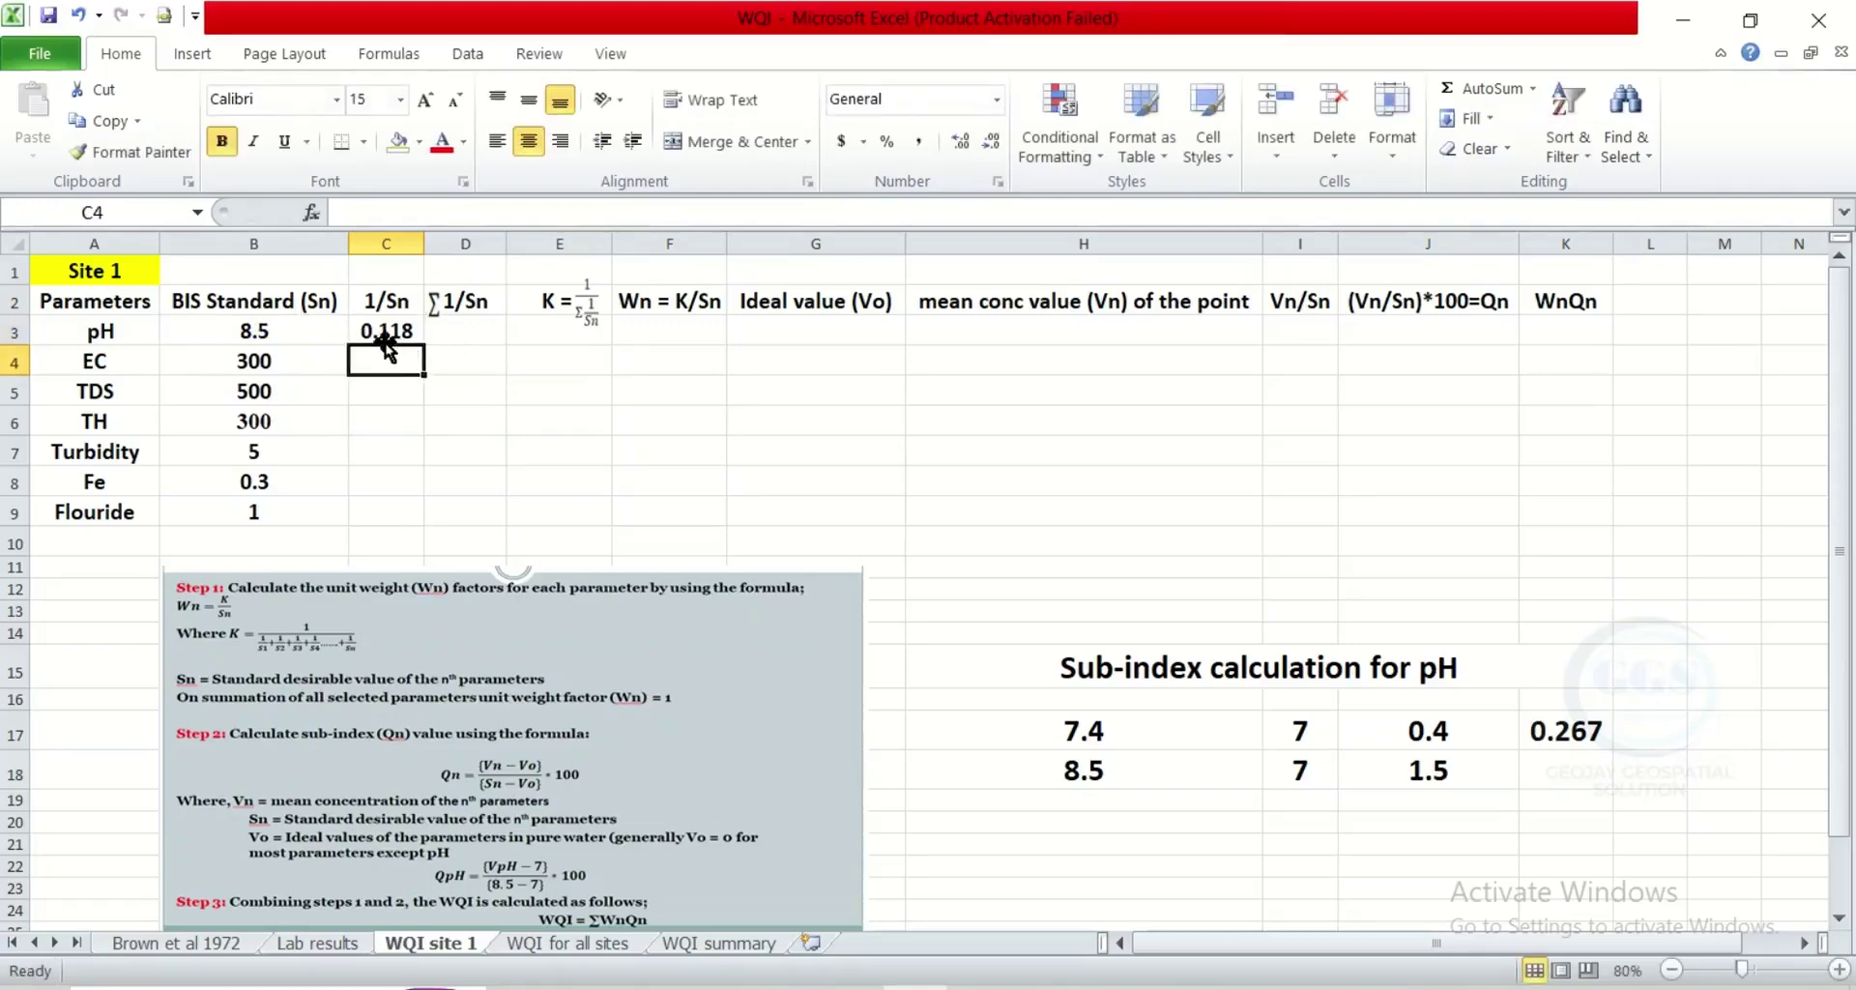
left_click(384, 334)
left_click_drag(422, 346, 416, 522)
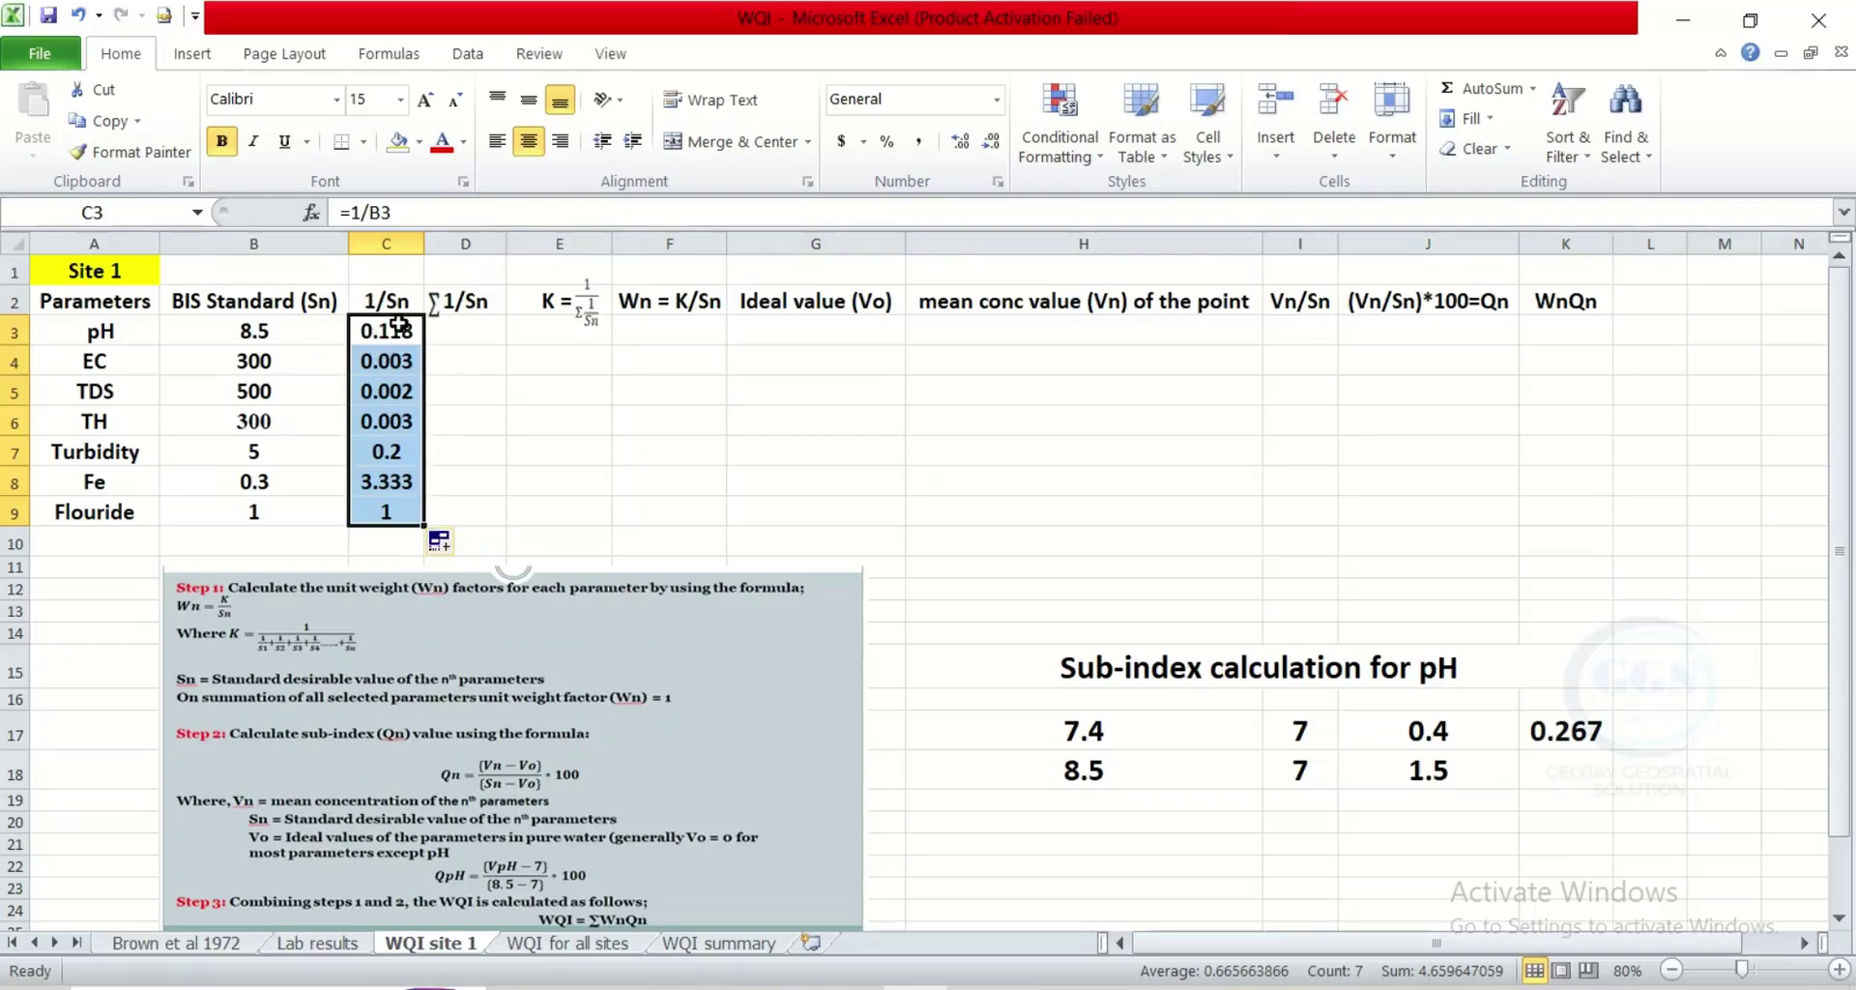
- Total the 1/Sn values of C3:C9 in cell C10 with AutoSum
left_click(456, 359)
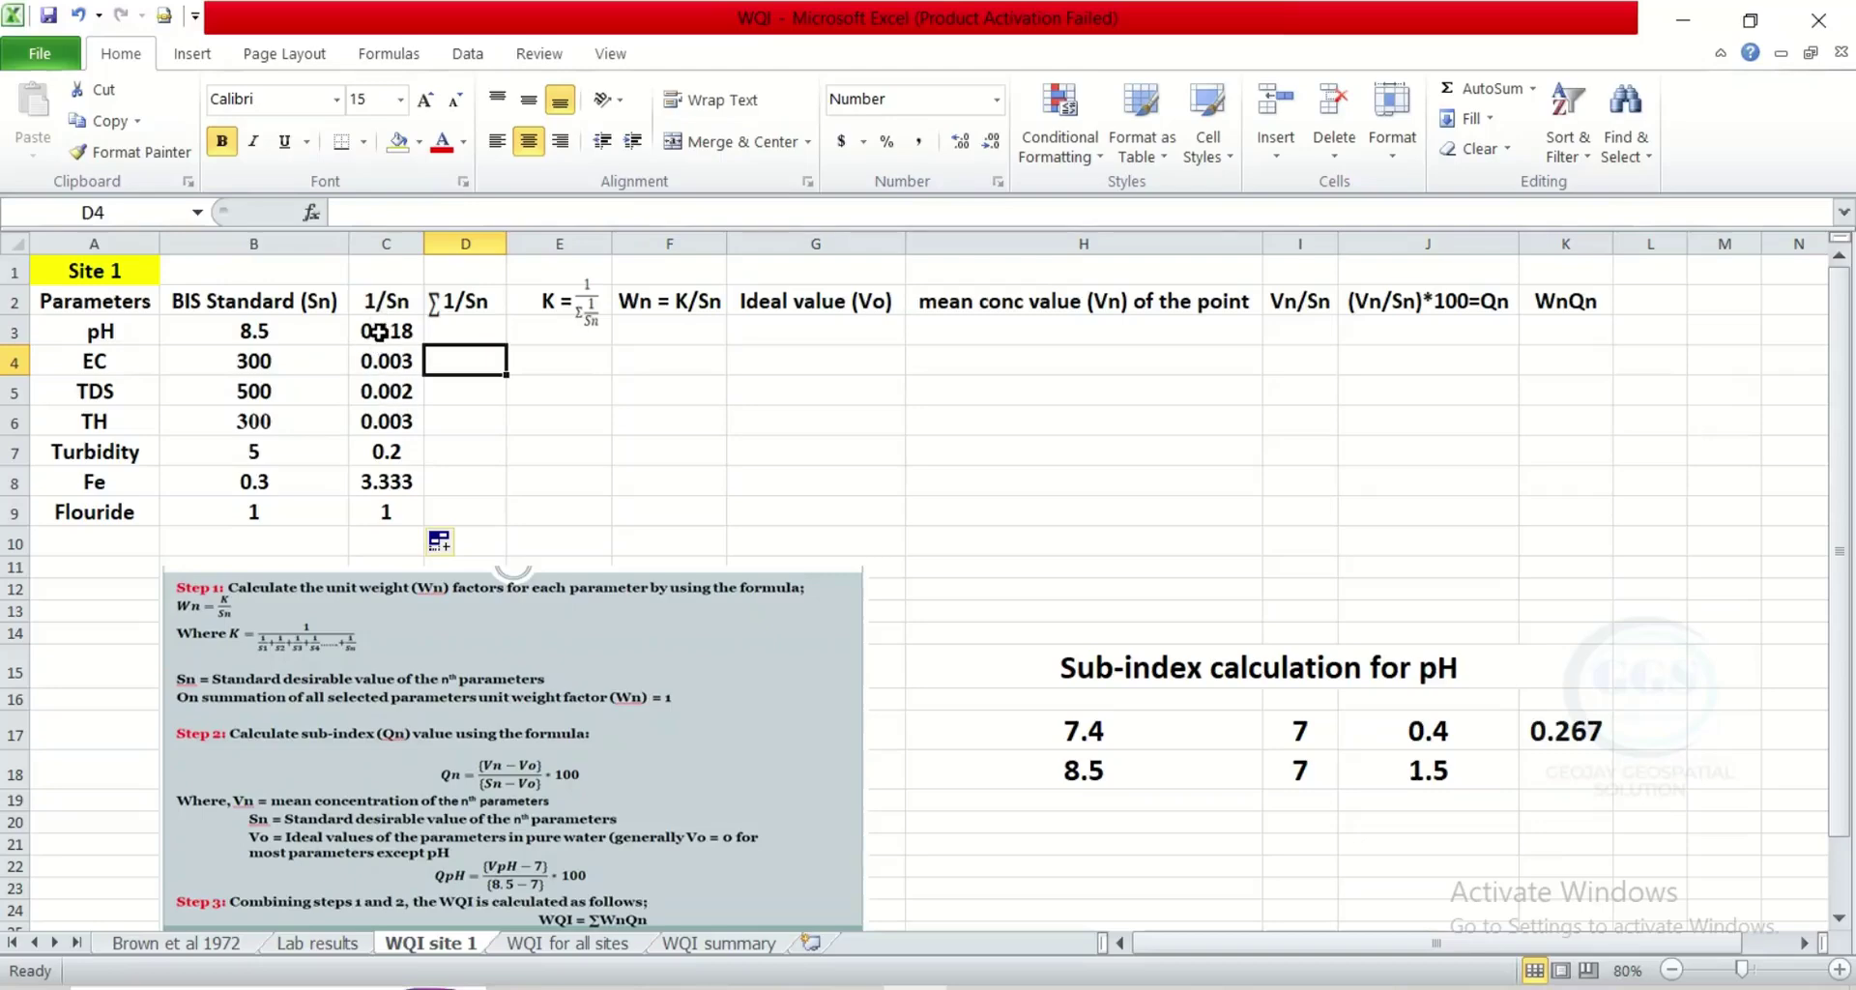
left_click_drag(379, 332, 394, 510)
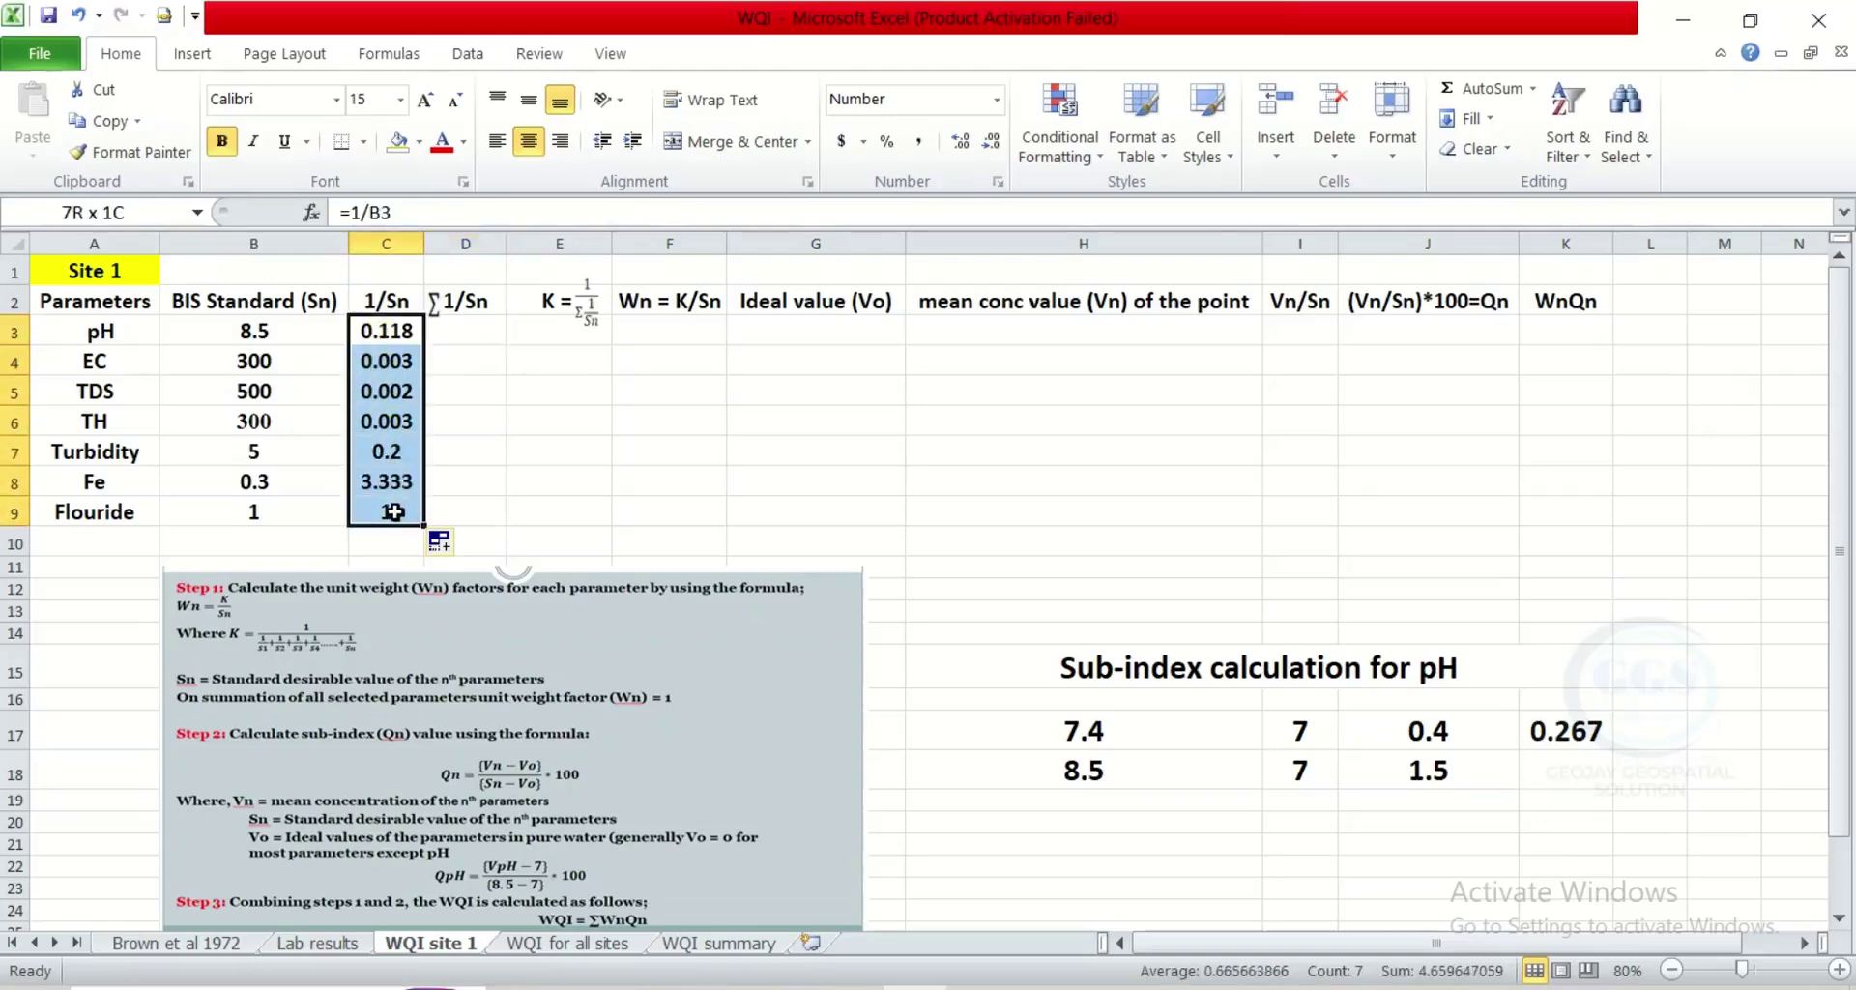
left_click(1484, 88)
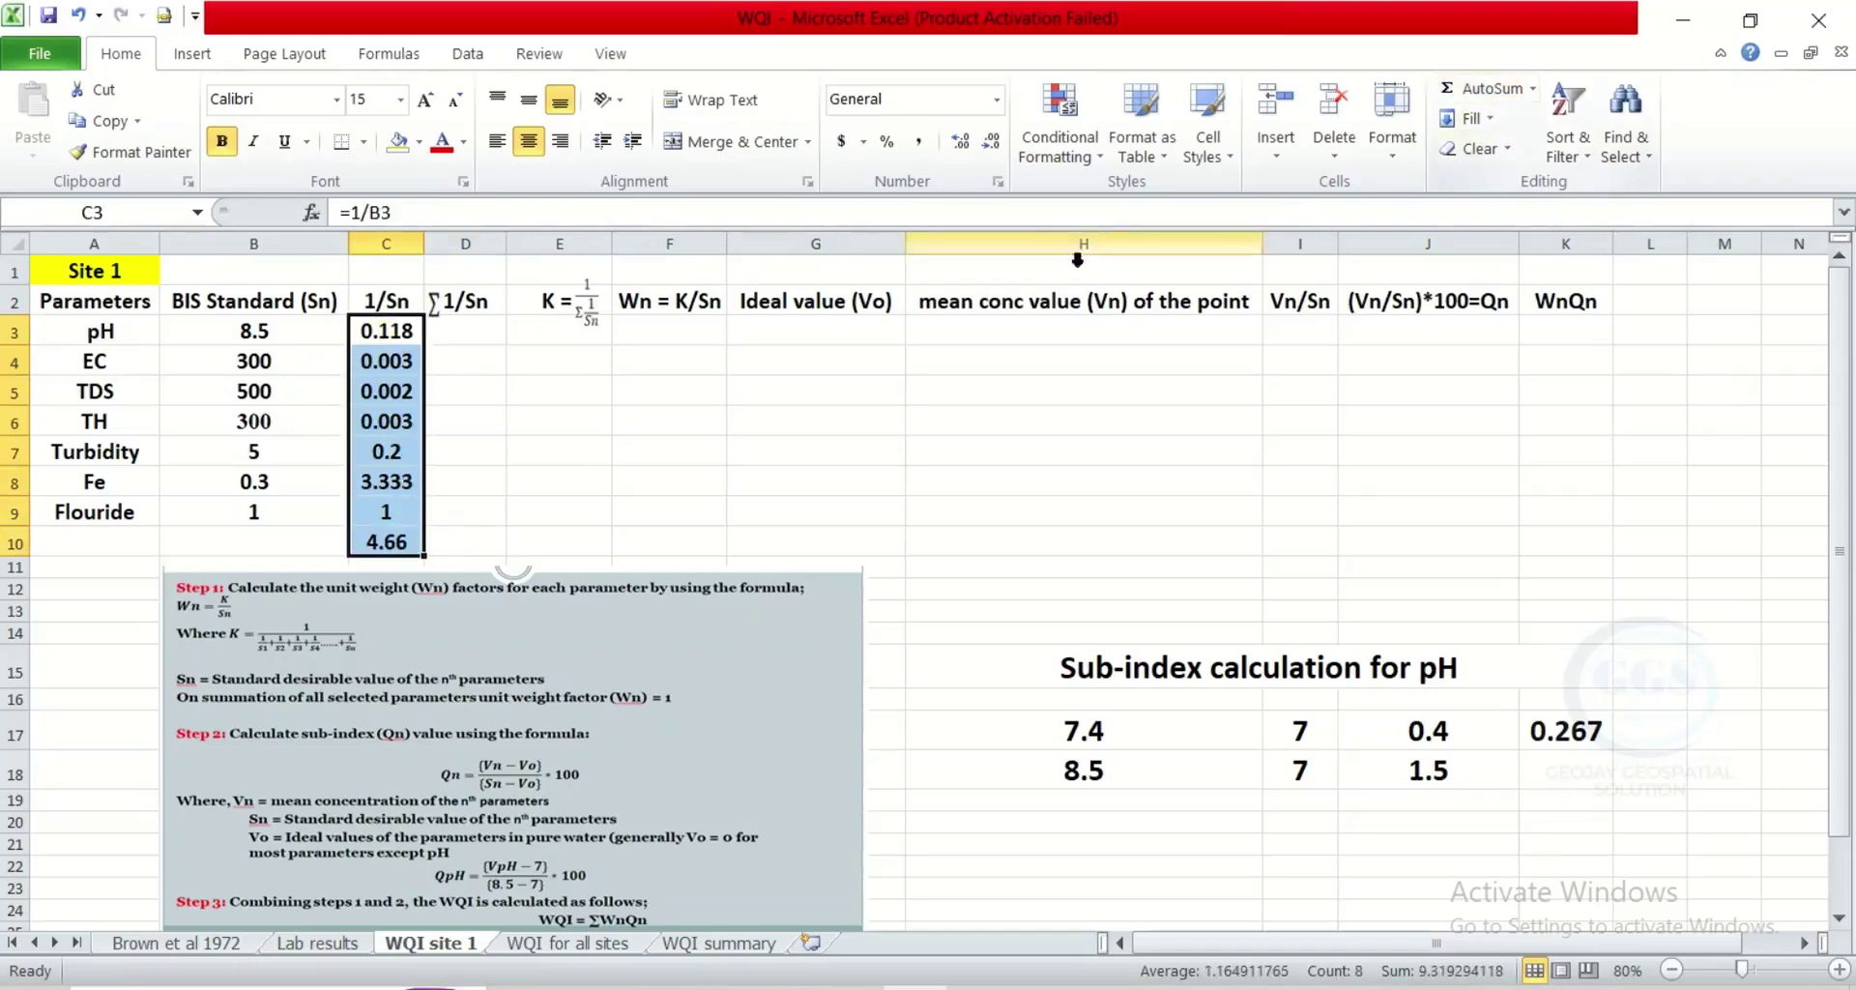
- Copy the 1/Sn total from C10 into D3 of the ∑1/Sn column as a value only
left_click(412, 545)
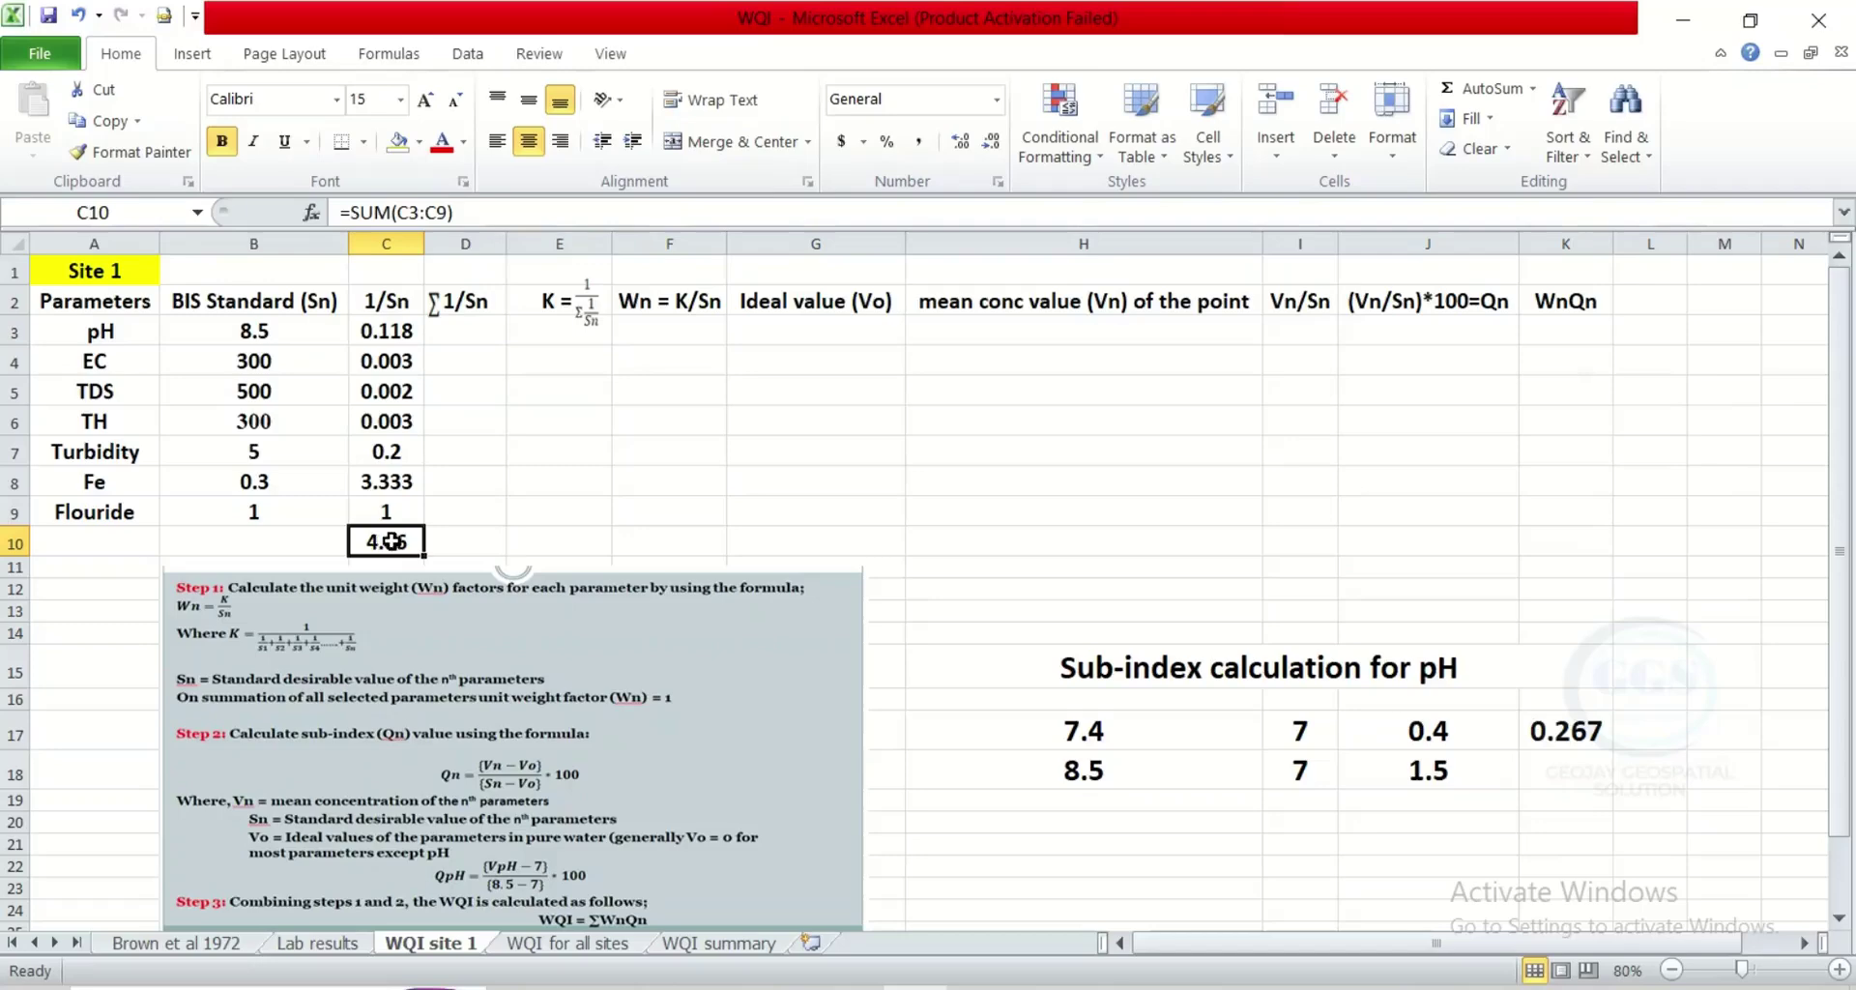
right_click(395, 540)
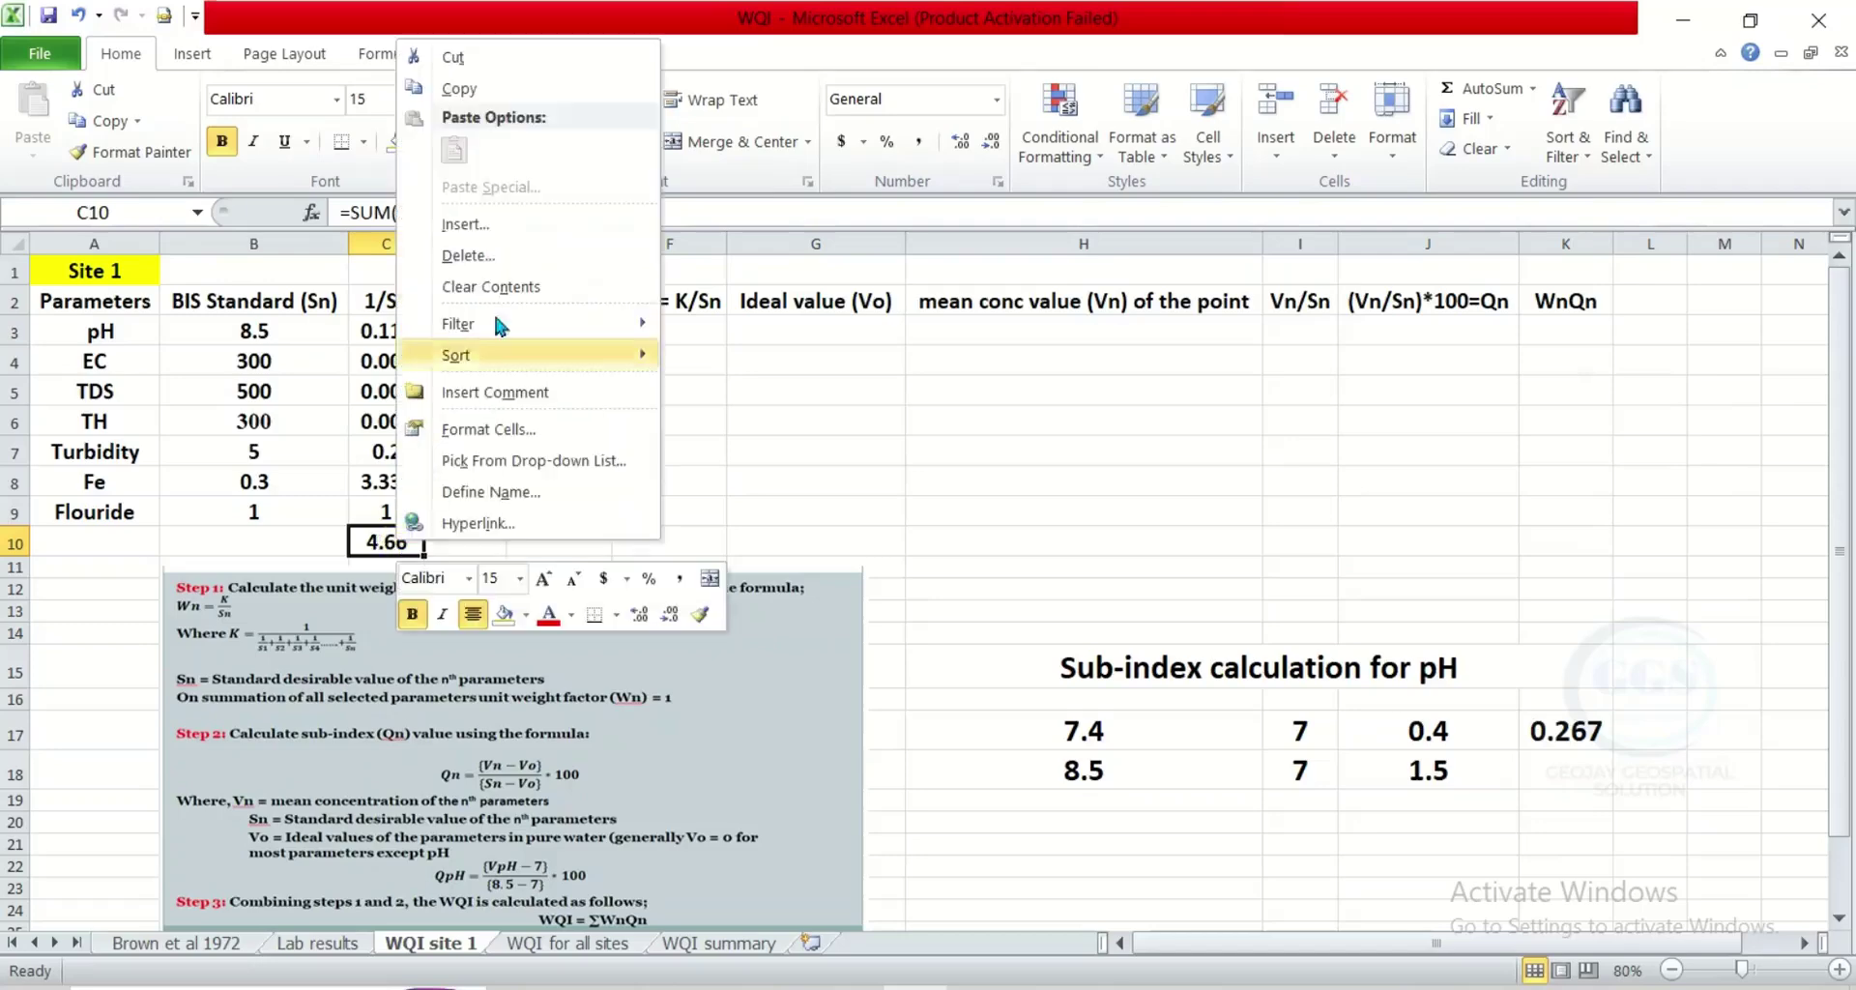
left_click(462, 89)
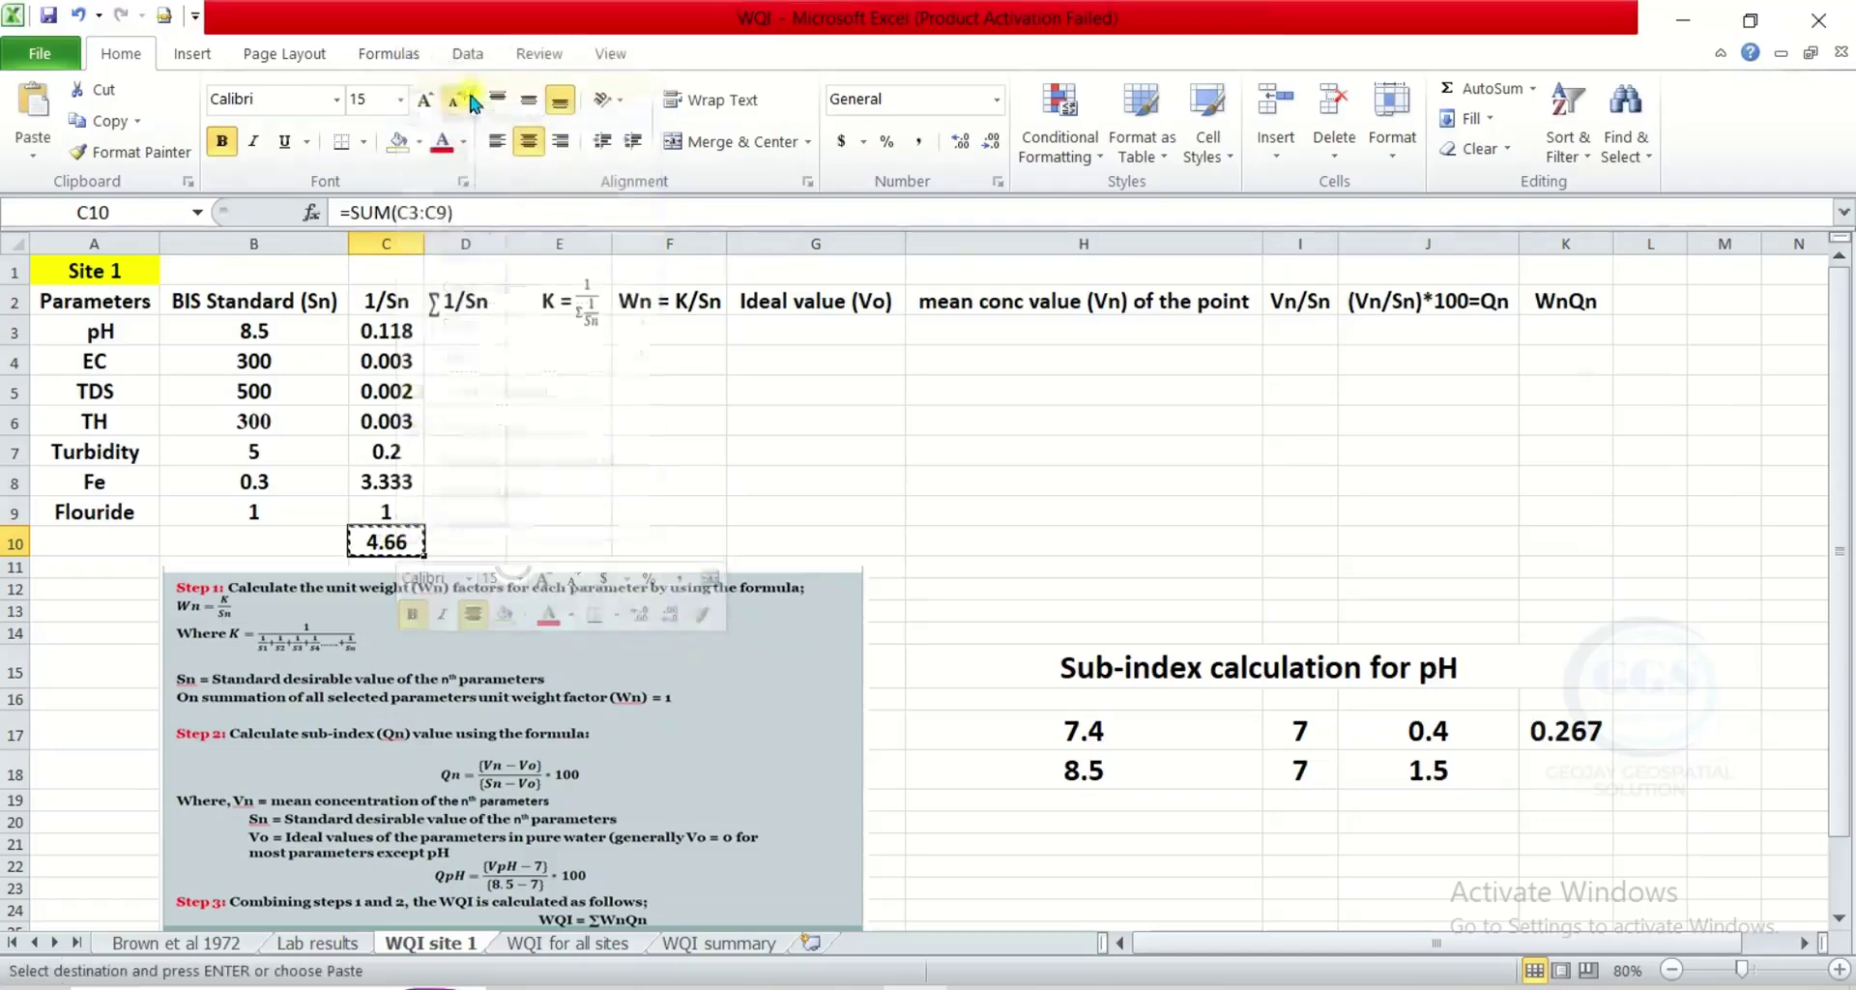
left_click(477, 335)
right_click(477, 336)
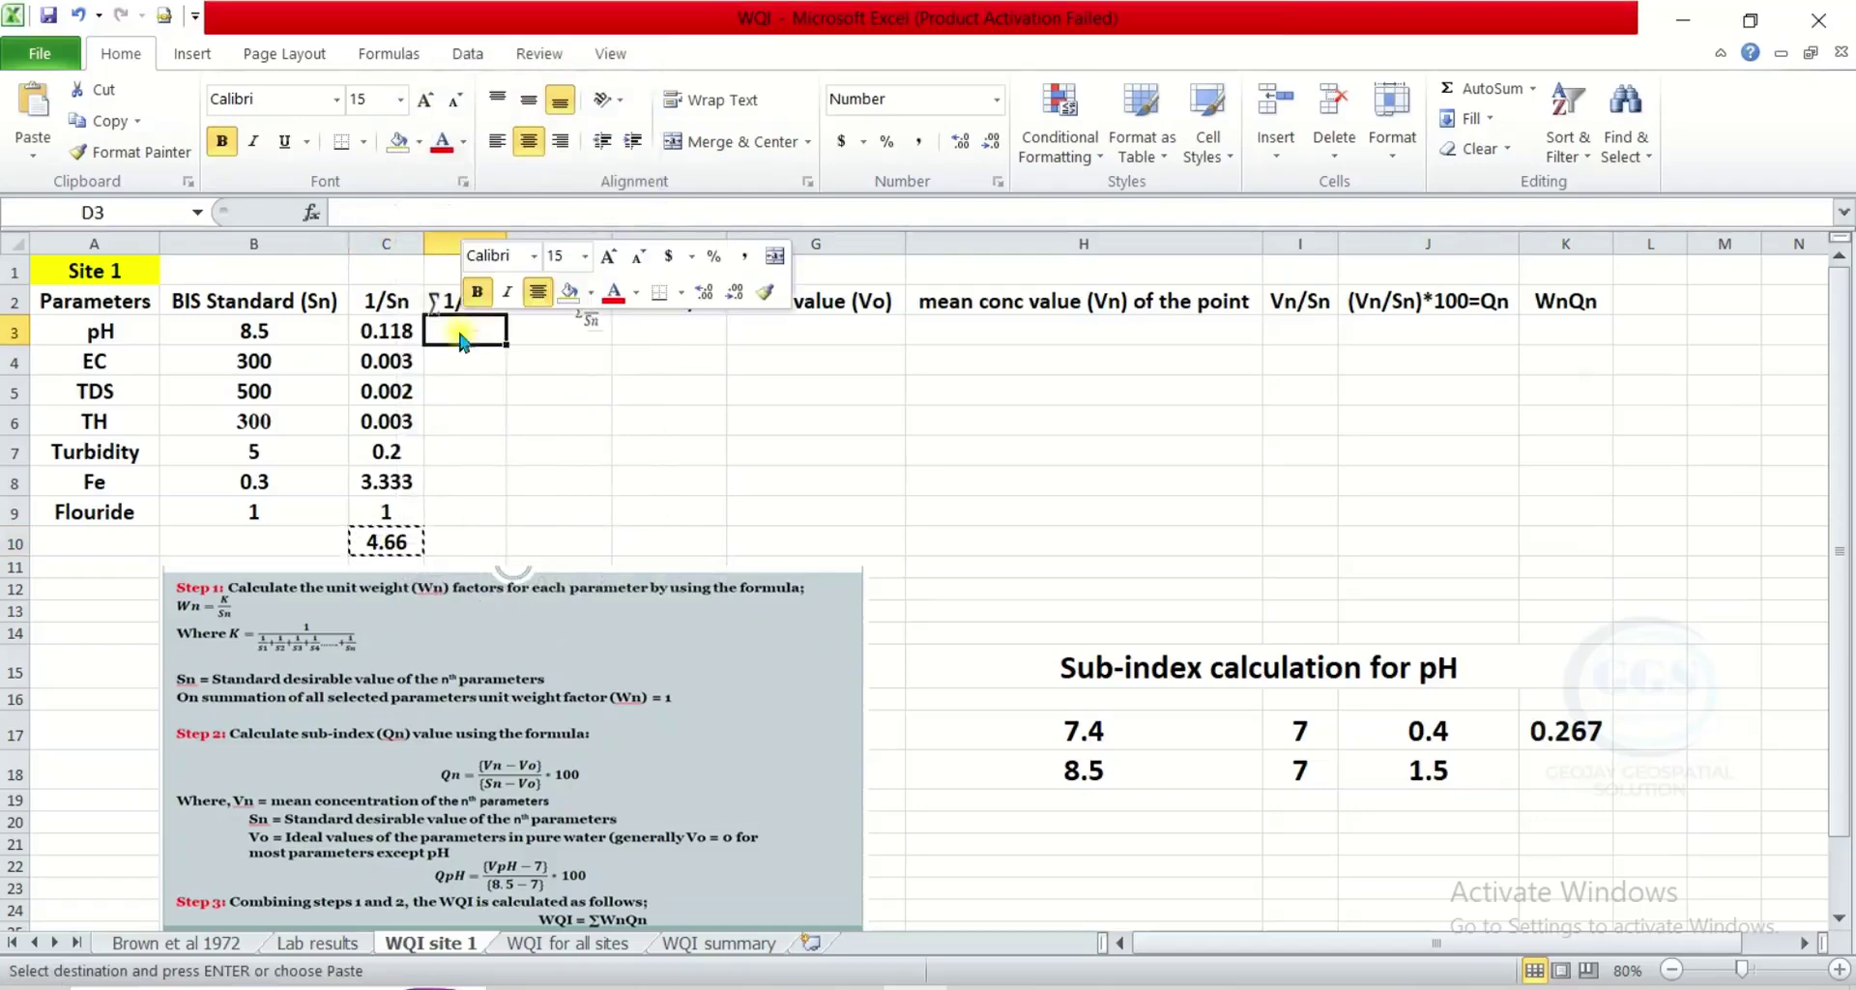
left_click(561, 434)
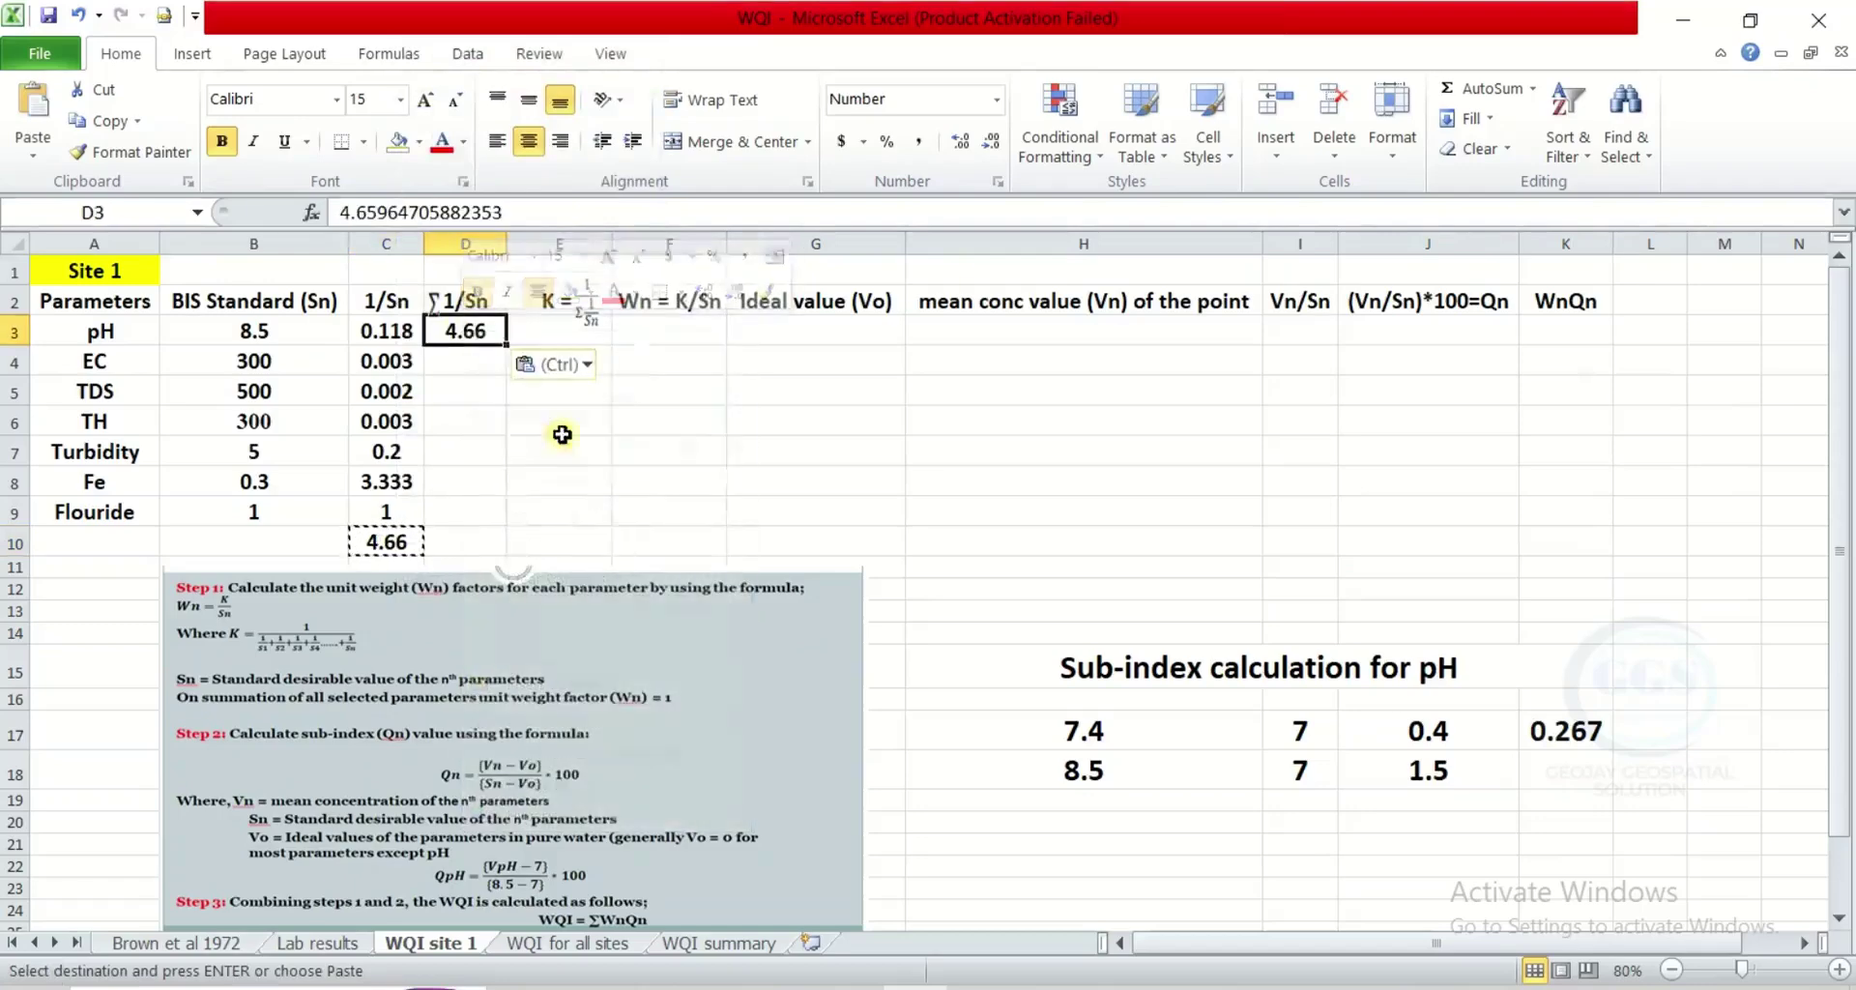
- Copy the D3 value to D4 and fill it down the ∑1/Sn column to D9
key("ctrl+c")
left_click(499, 366)
key("ctrl+v")
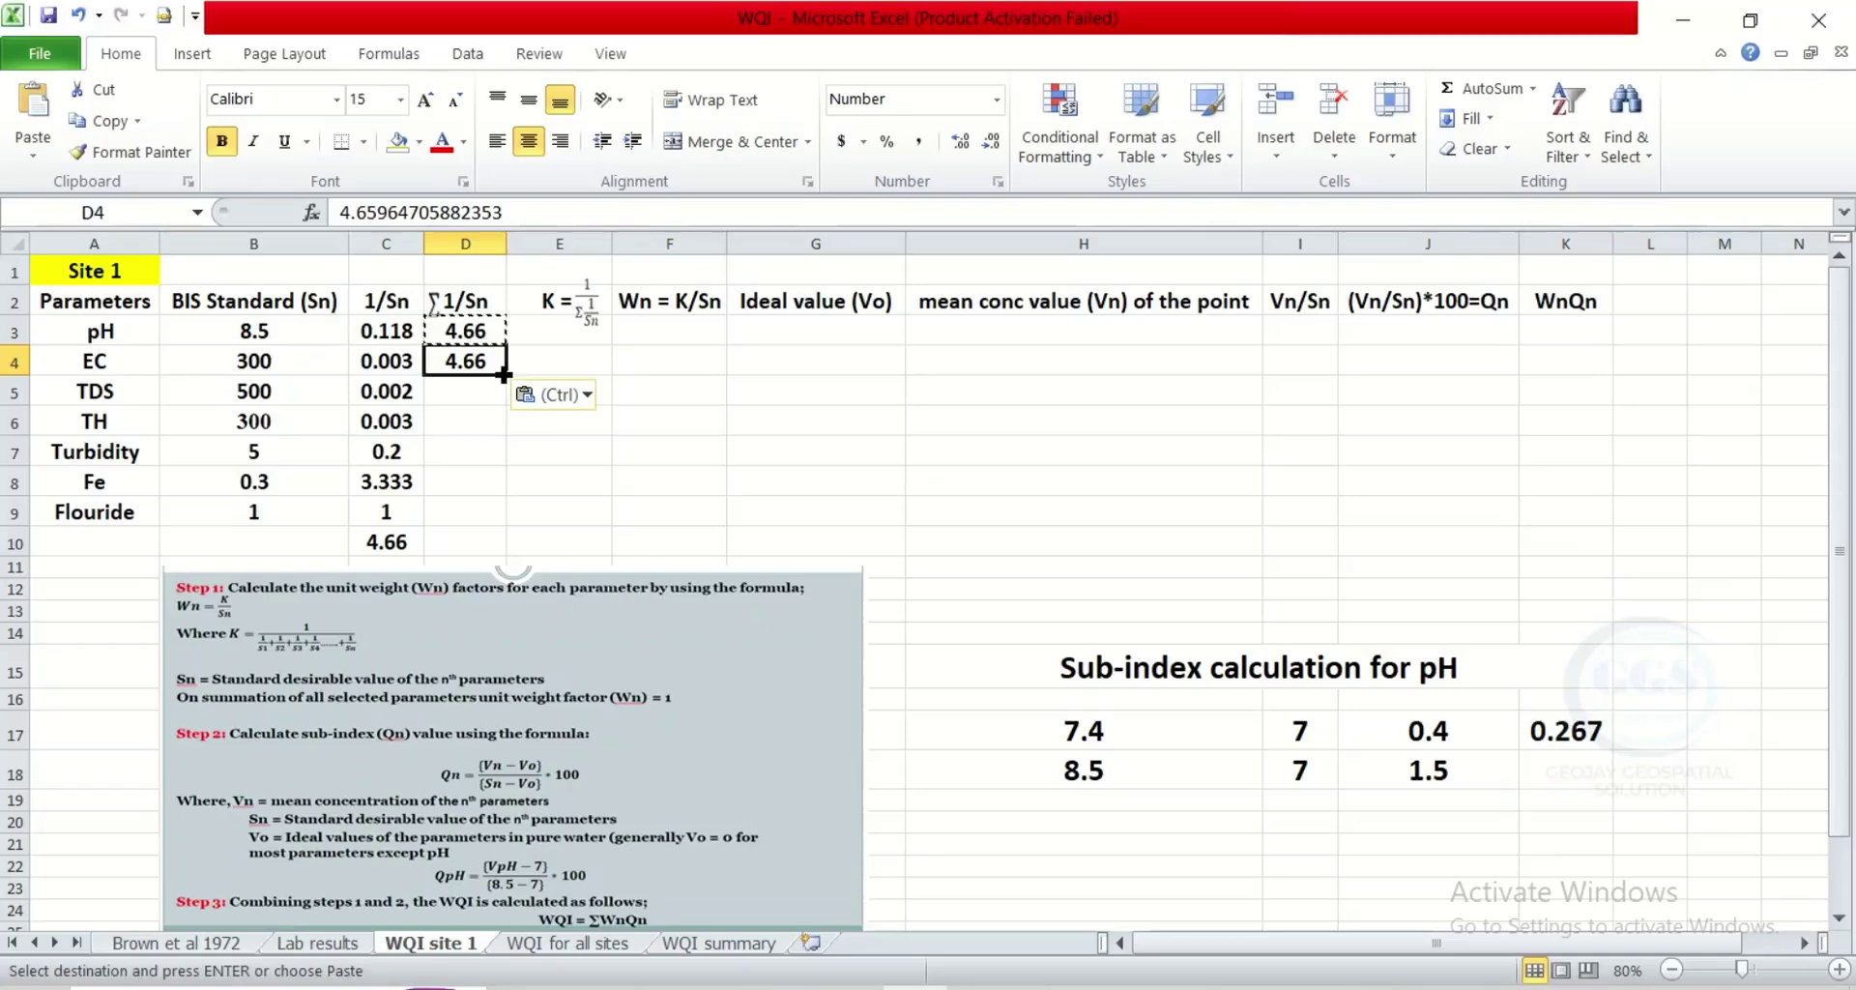
left_click_drag(504, 377, 492, 518)
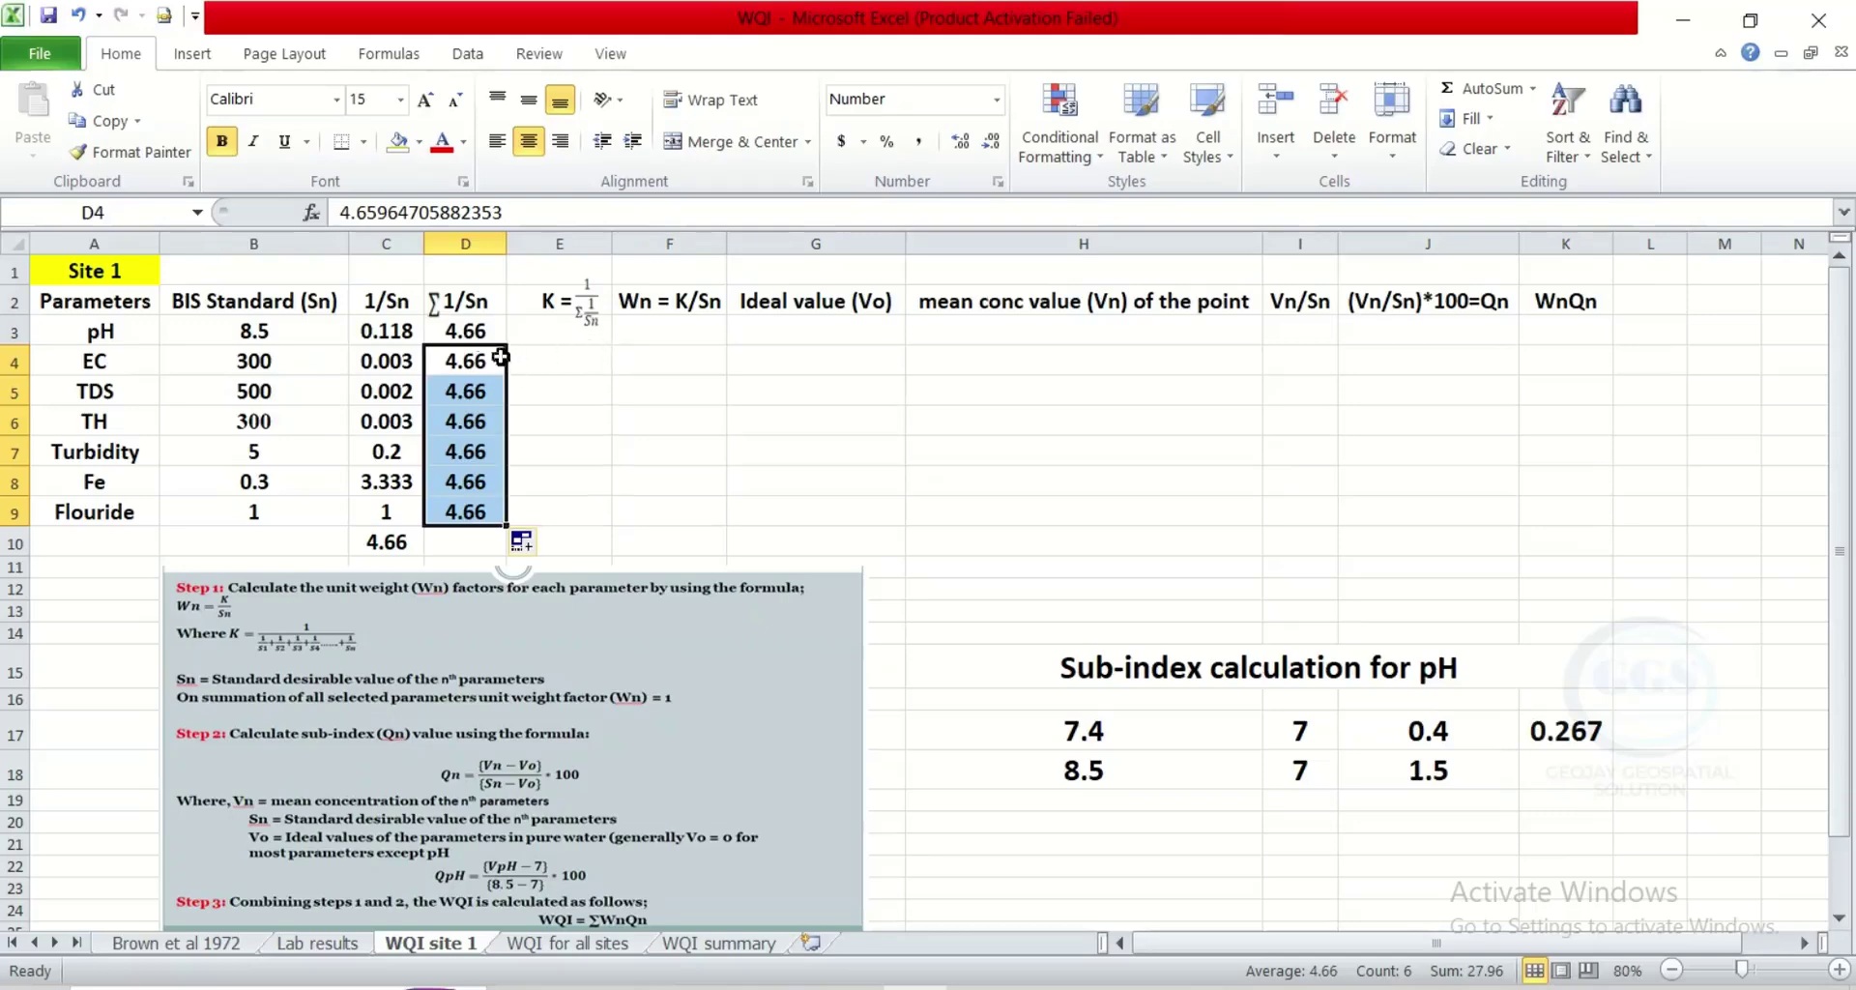
- Calculate K for pH in E3 with =1/D3 and fill the formula down to Flouride in E9
left_click(560, 327)
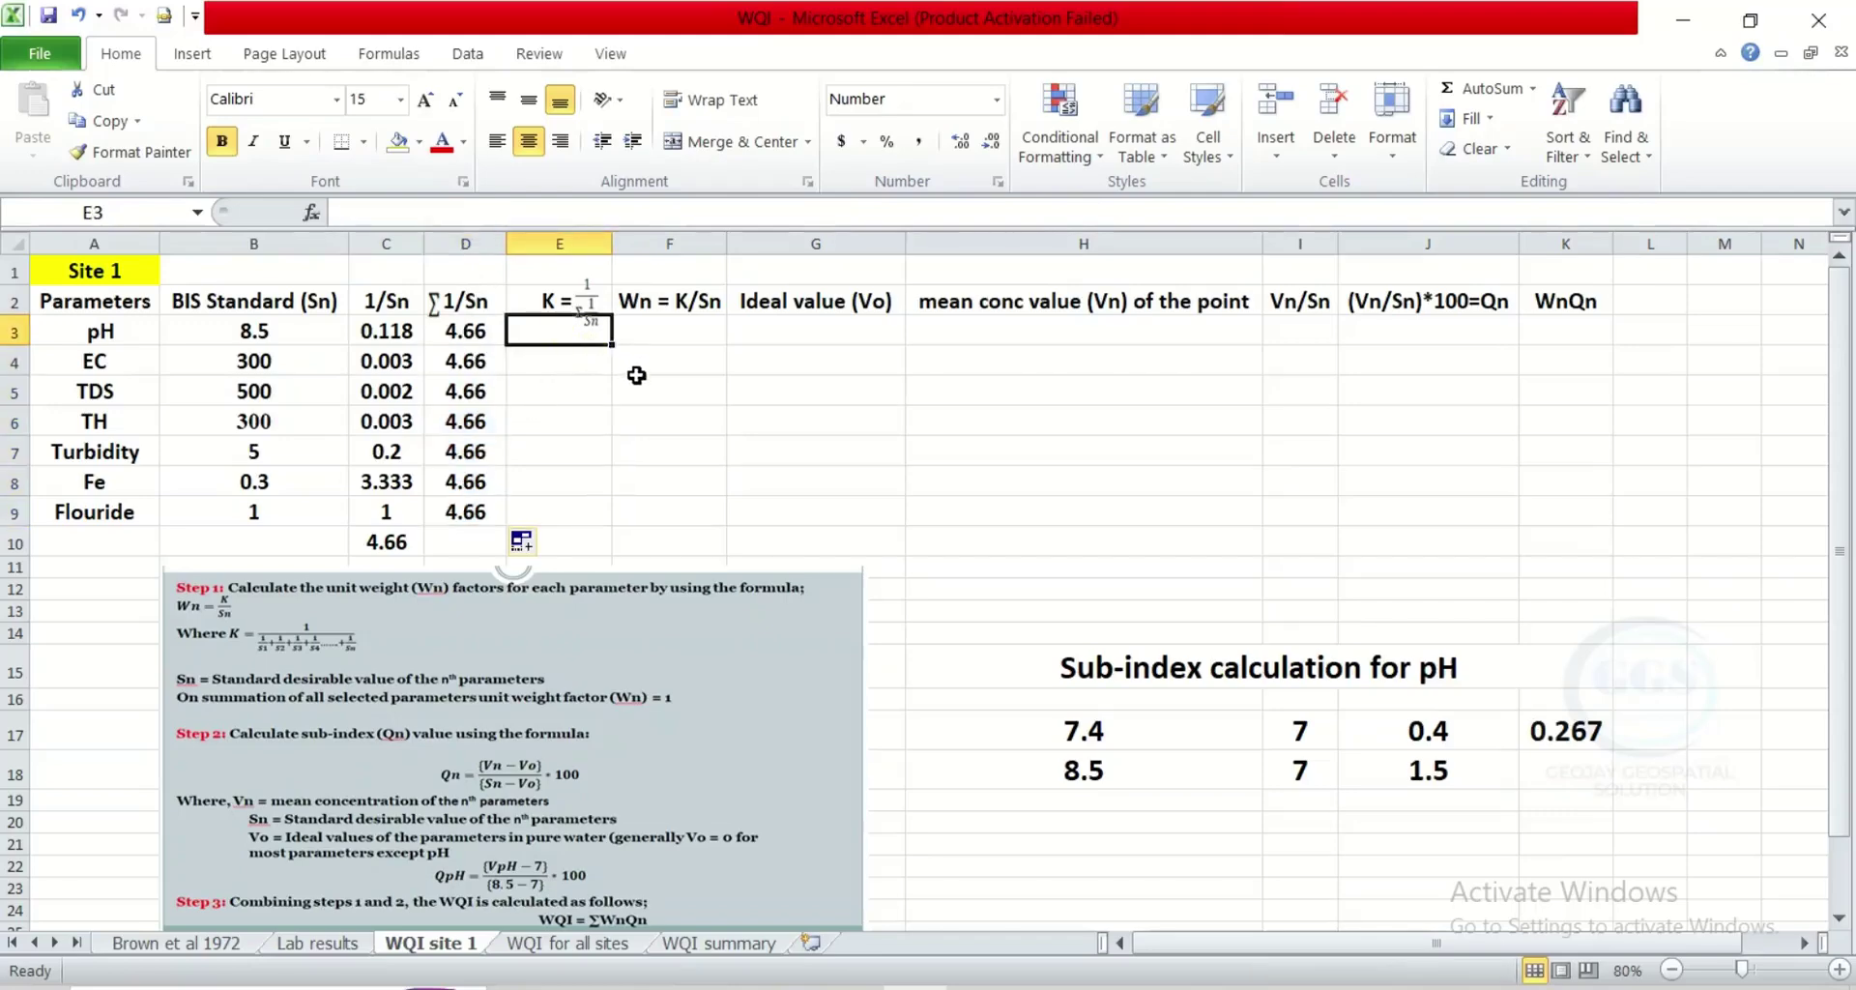
type("=")
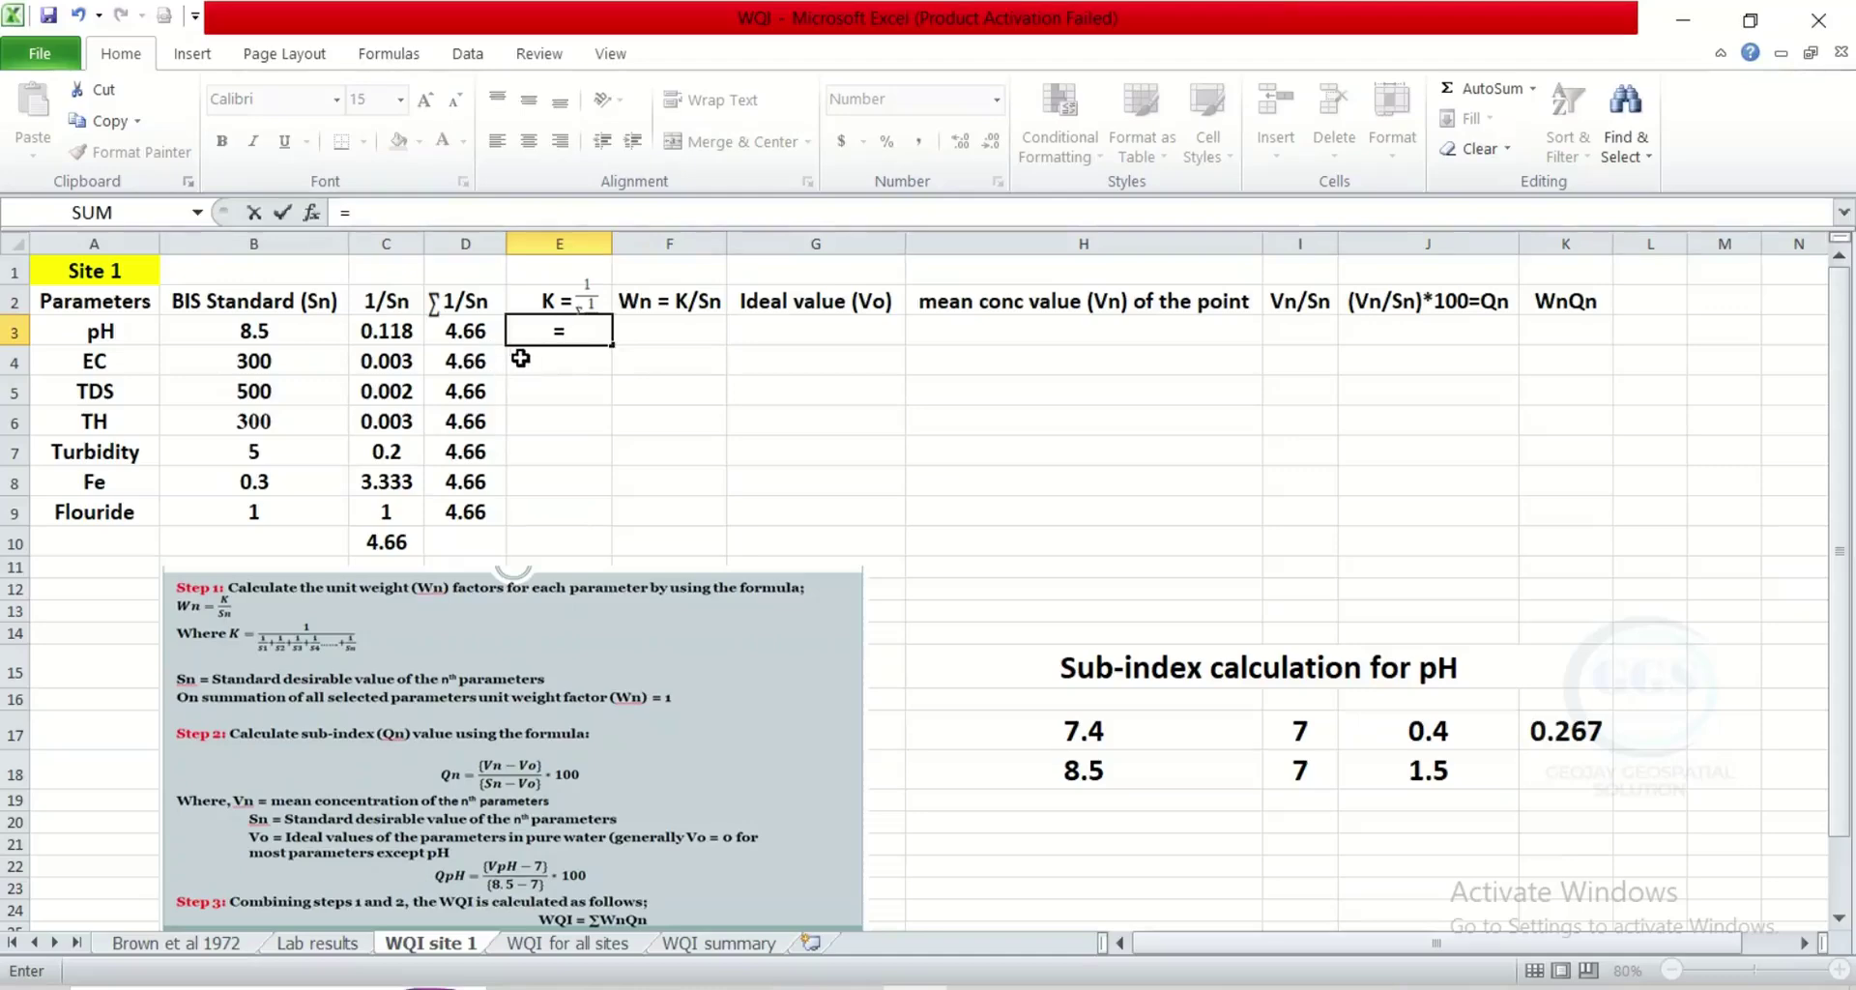
type("1/")
left_click(463, 331)
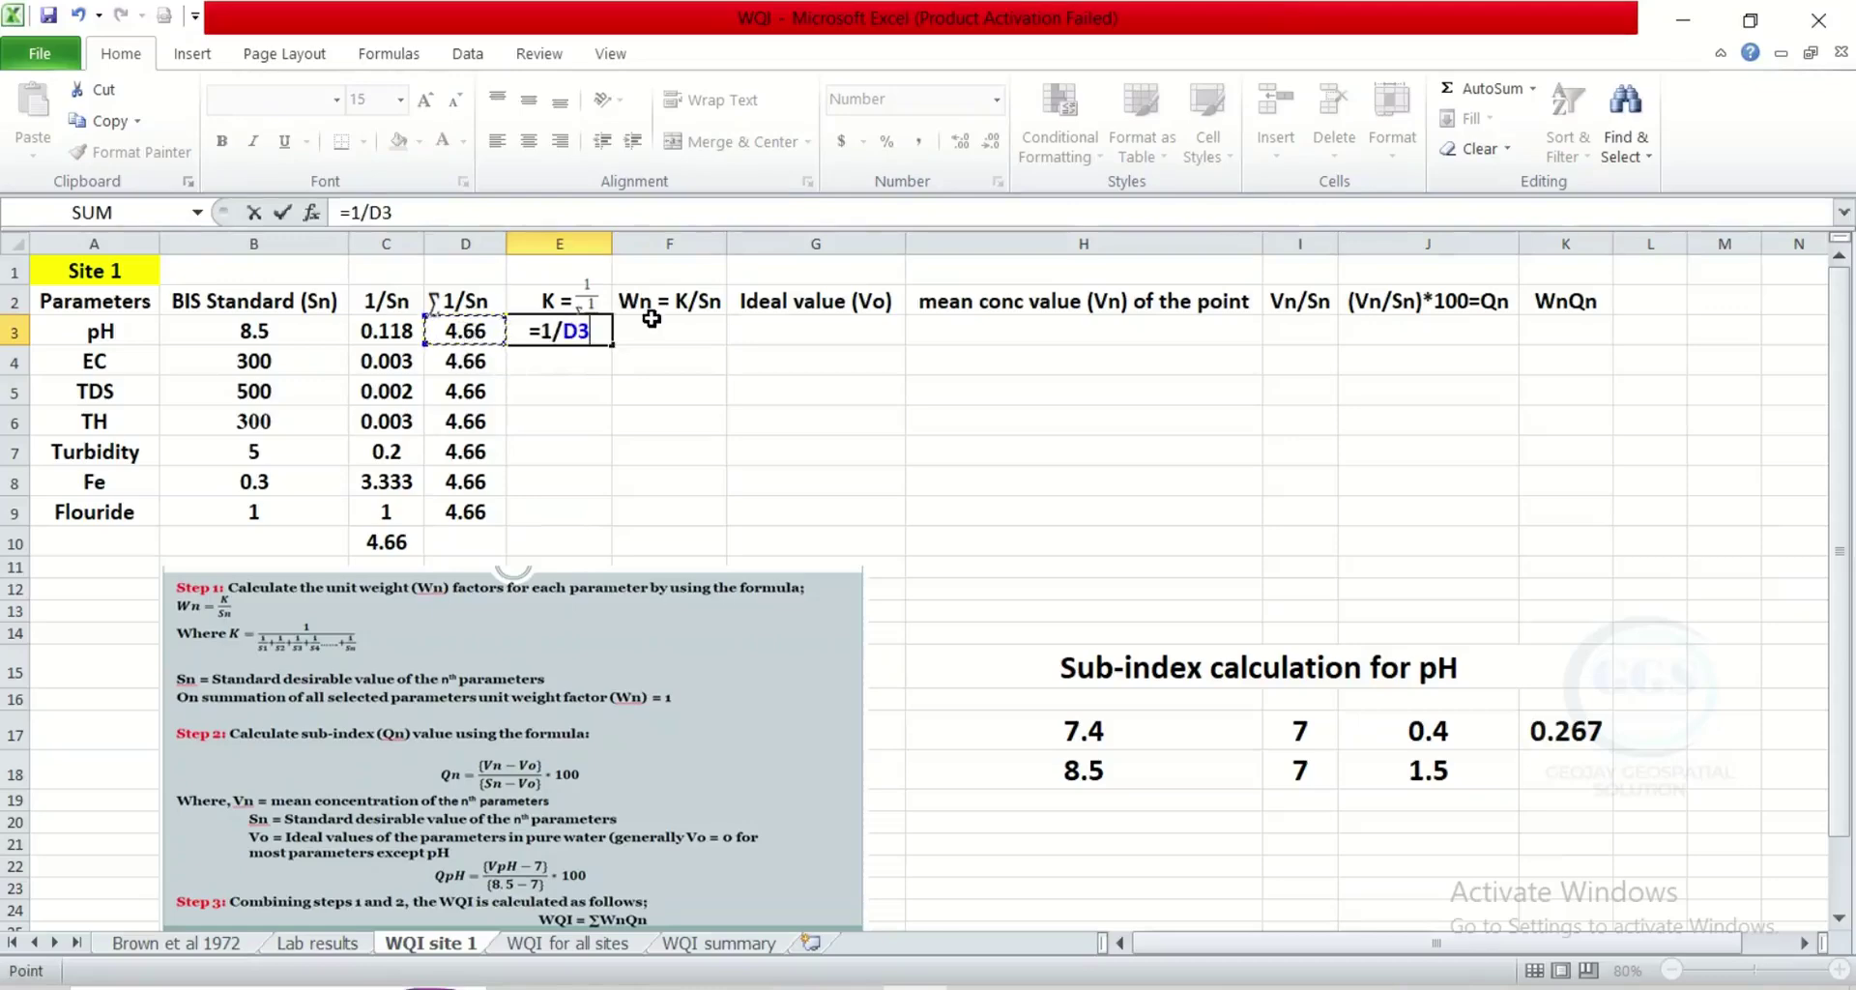
key("Return")
left_click(586, 333)
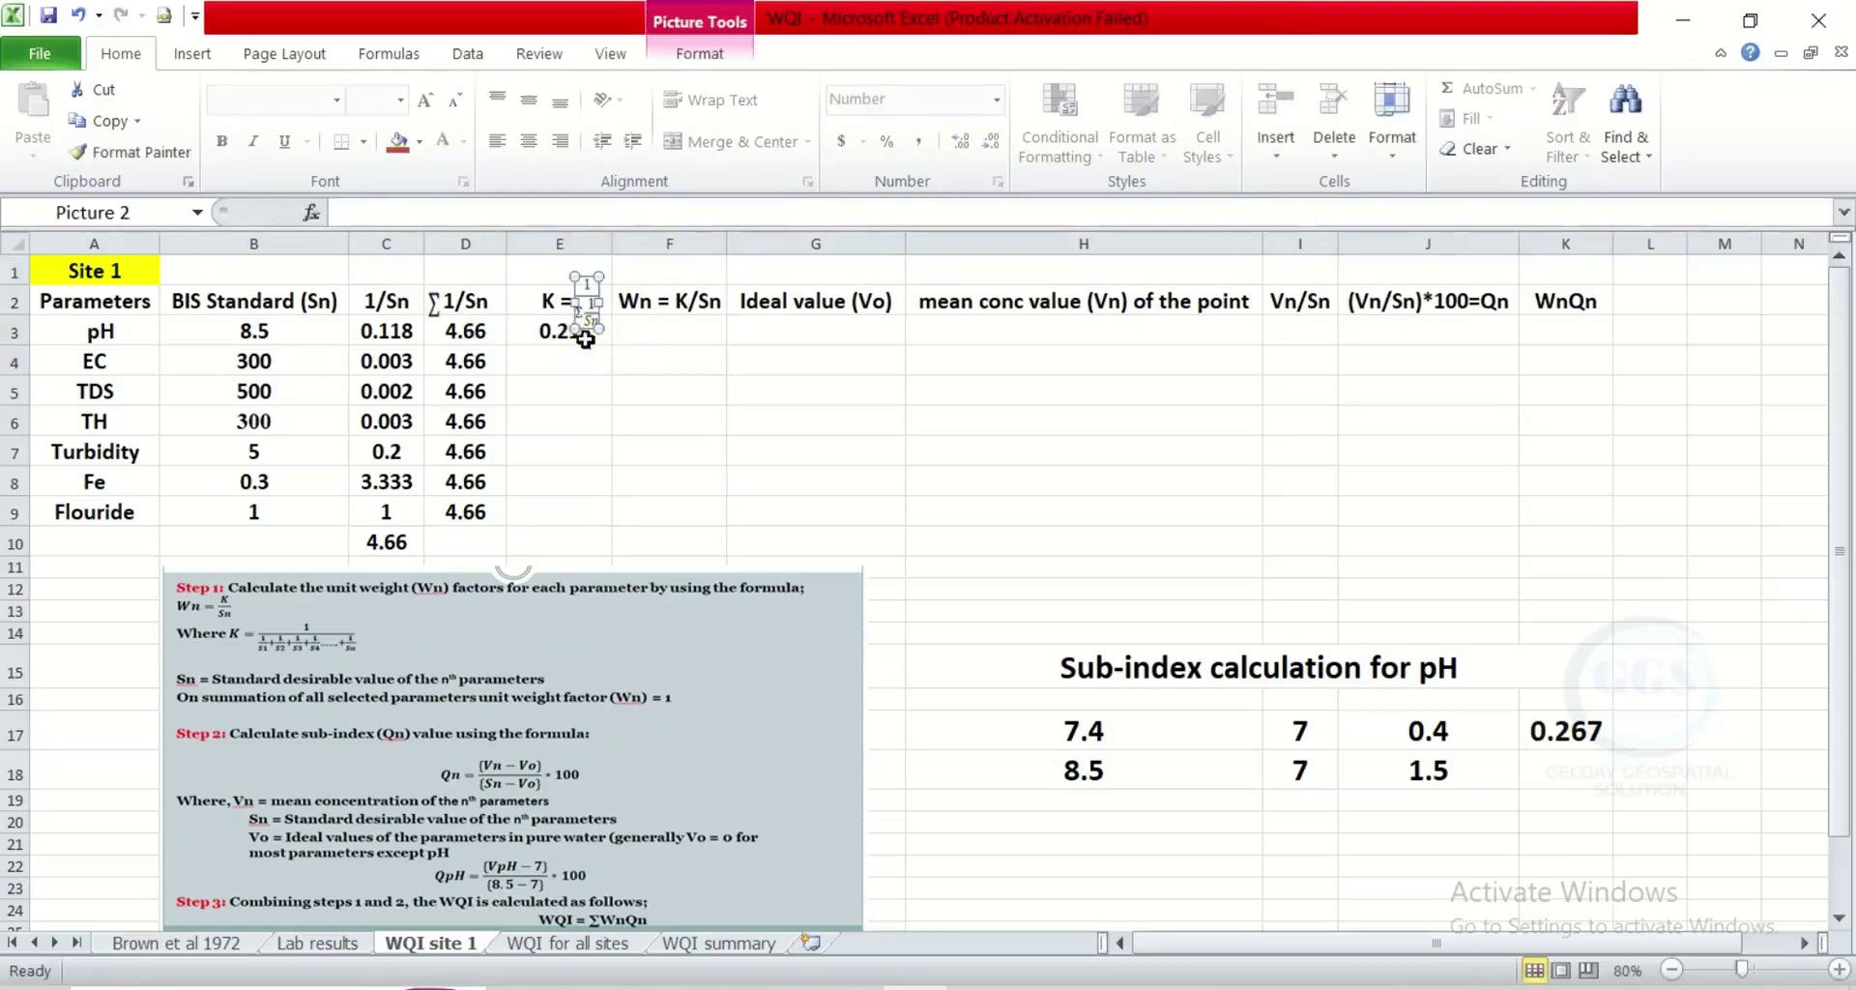
left_click(584, 343)
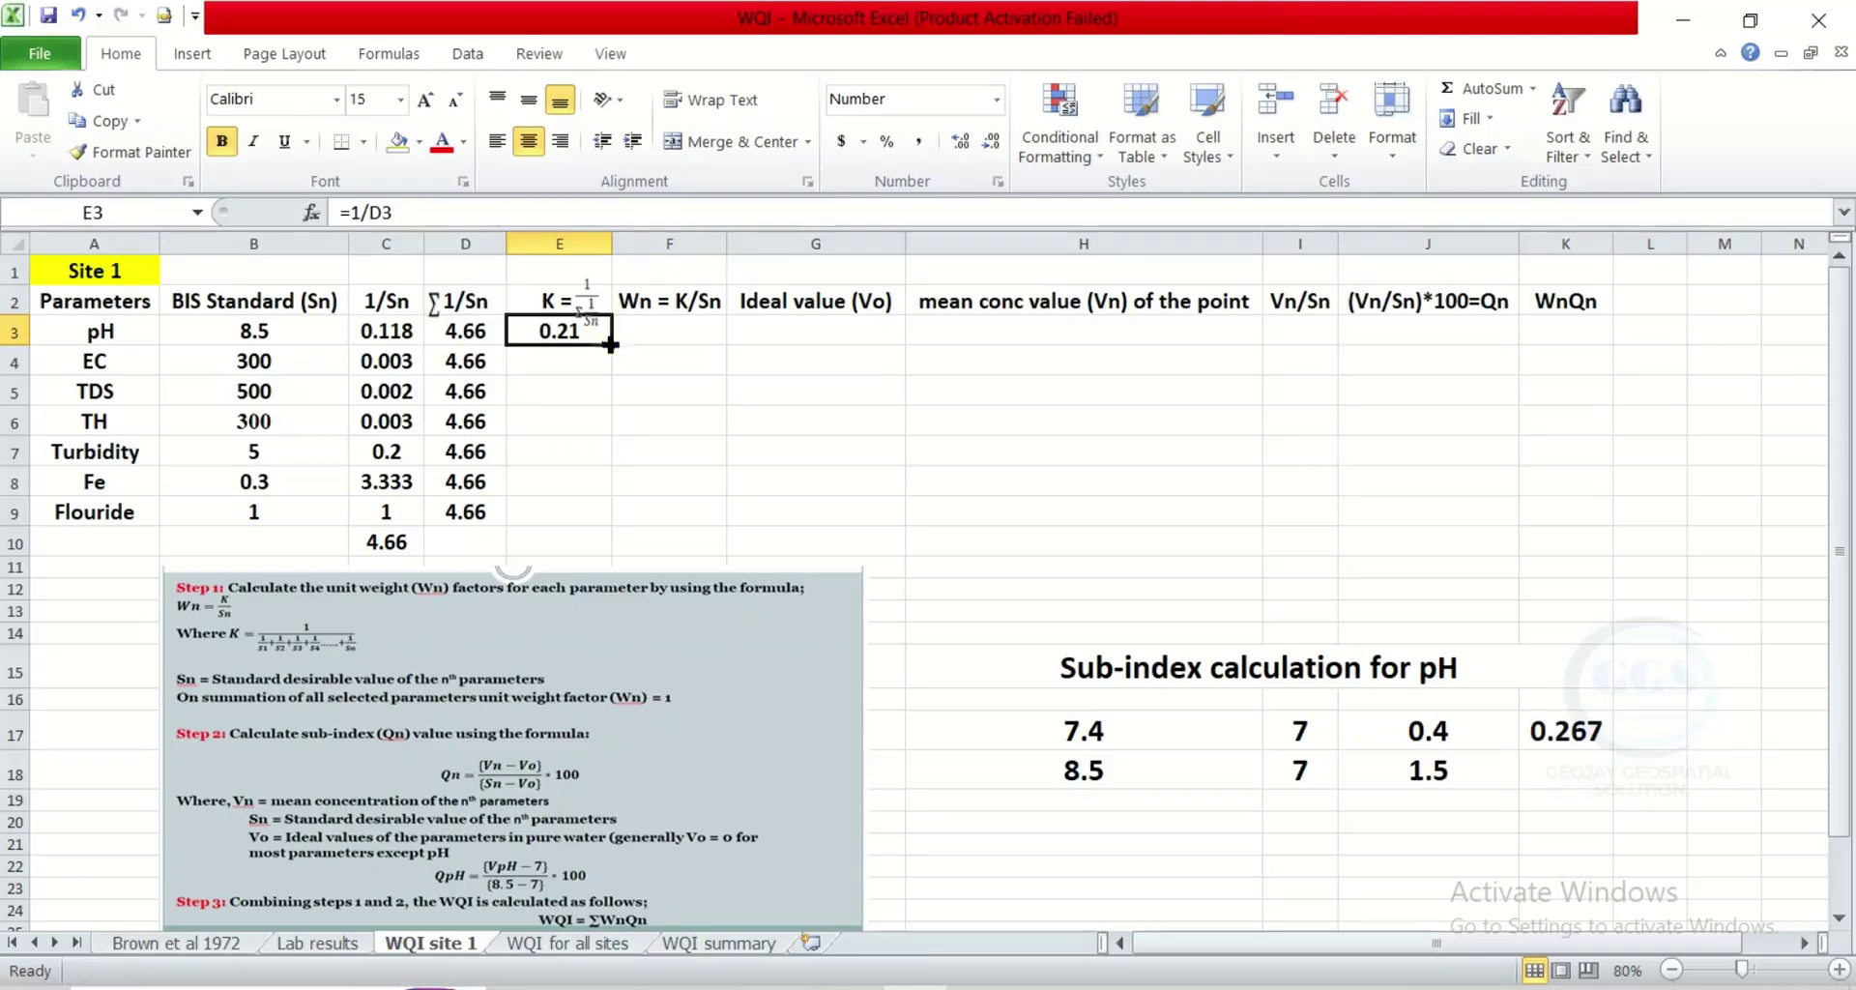
left_click_drag(610, 345, 586, 527)
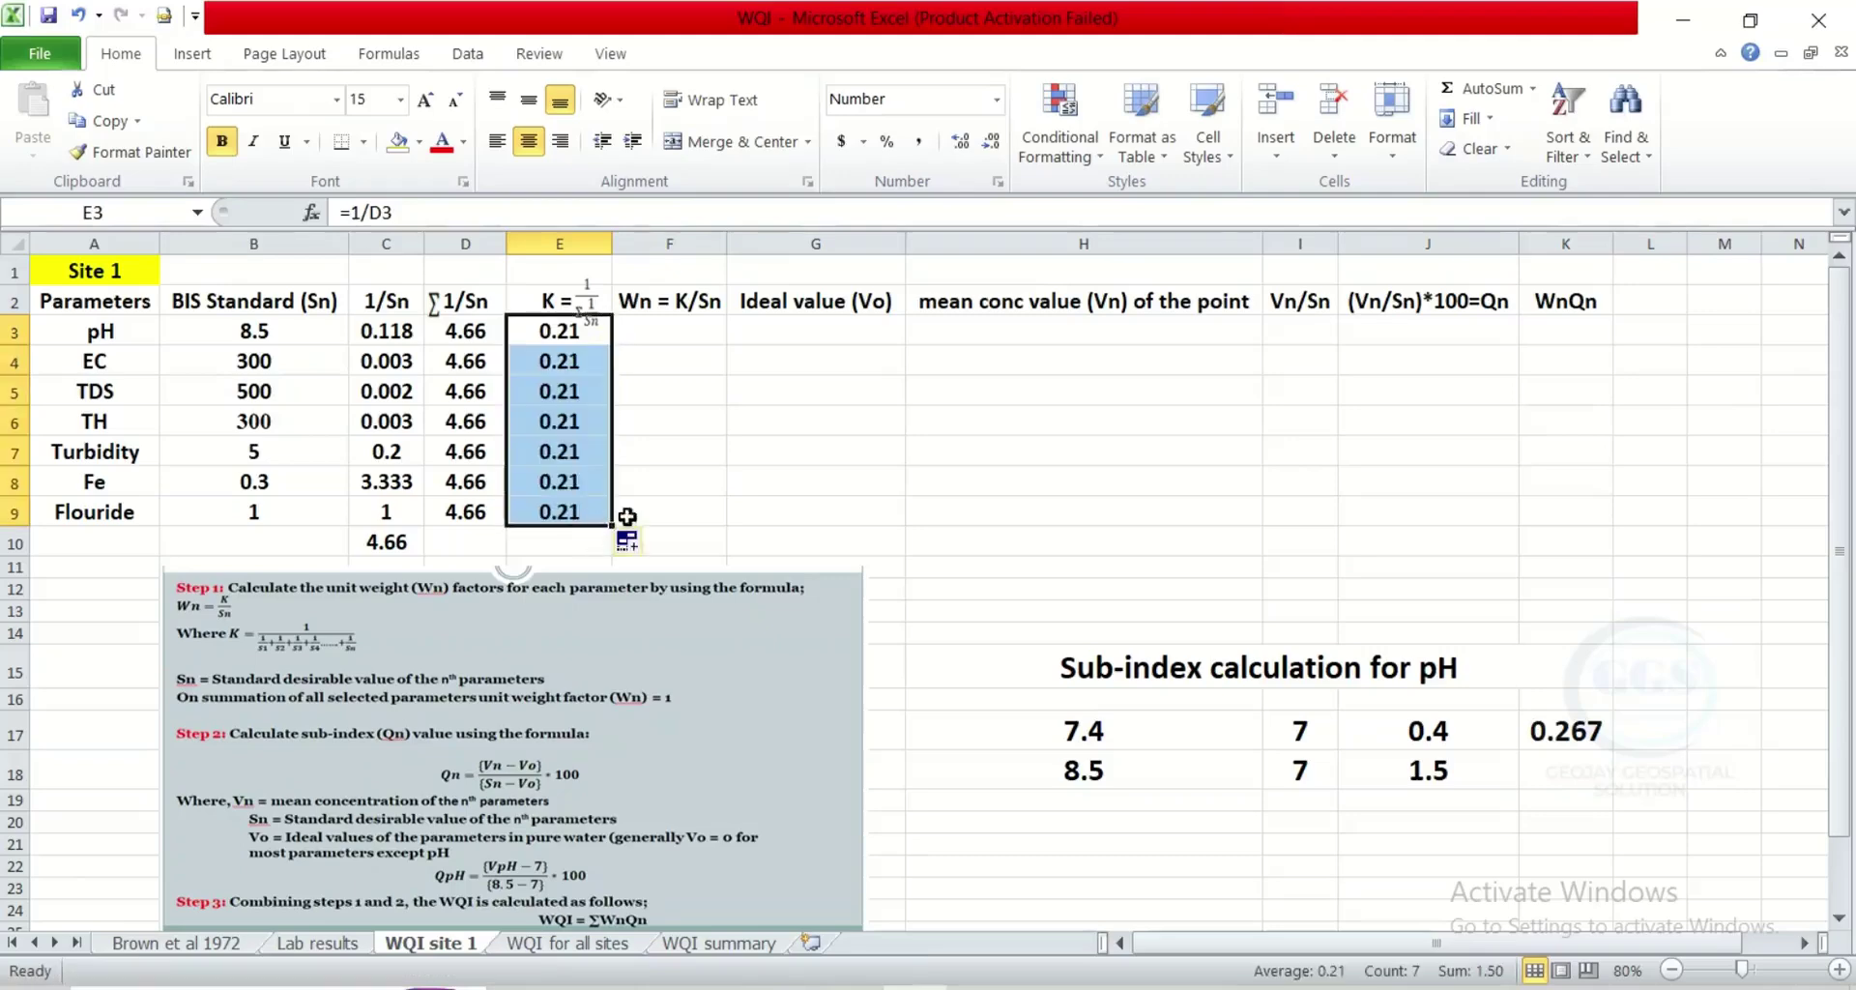
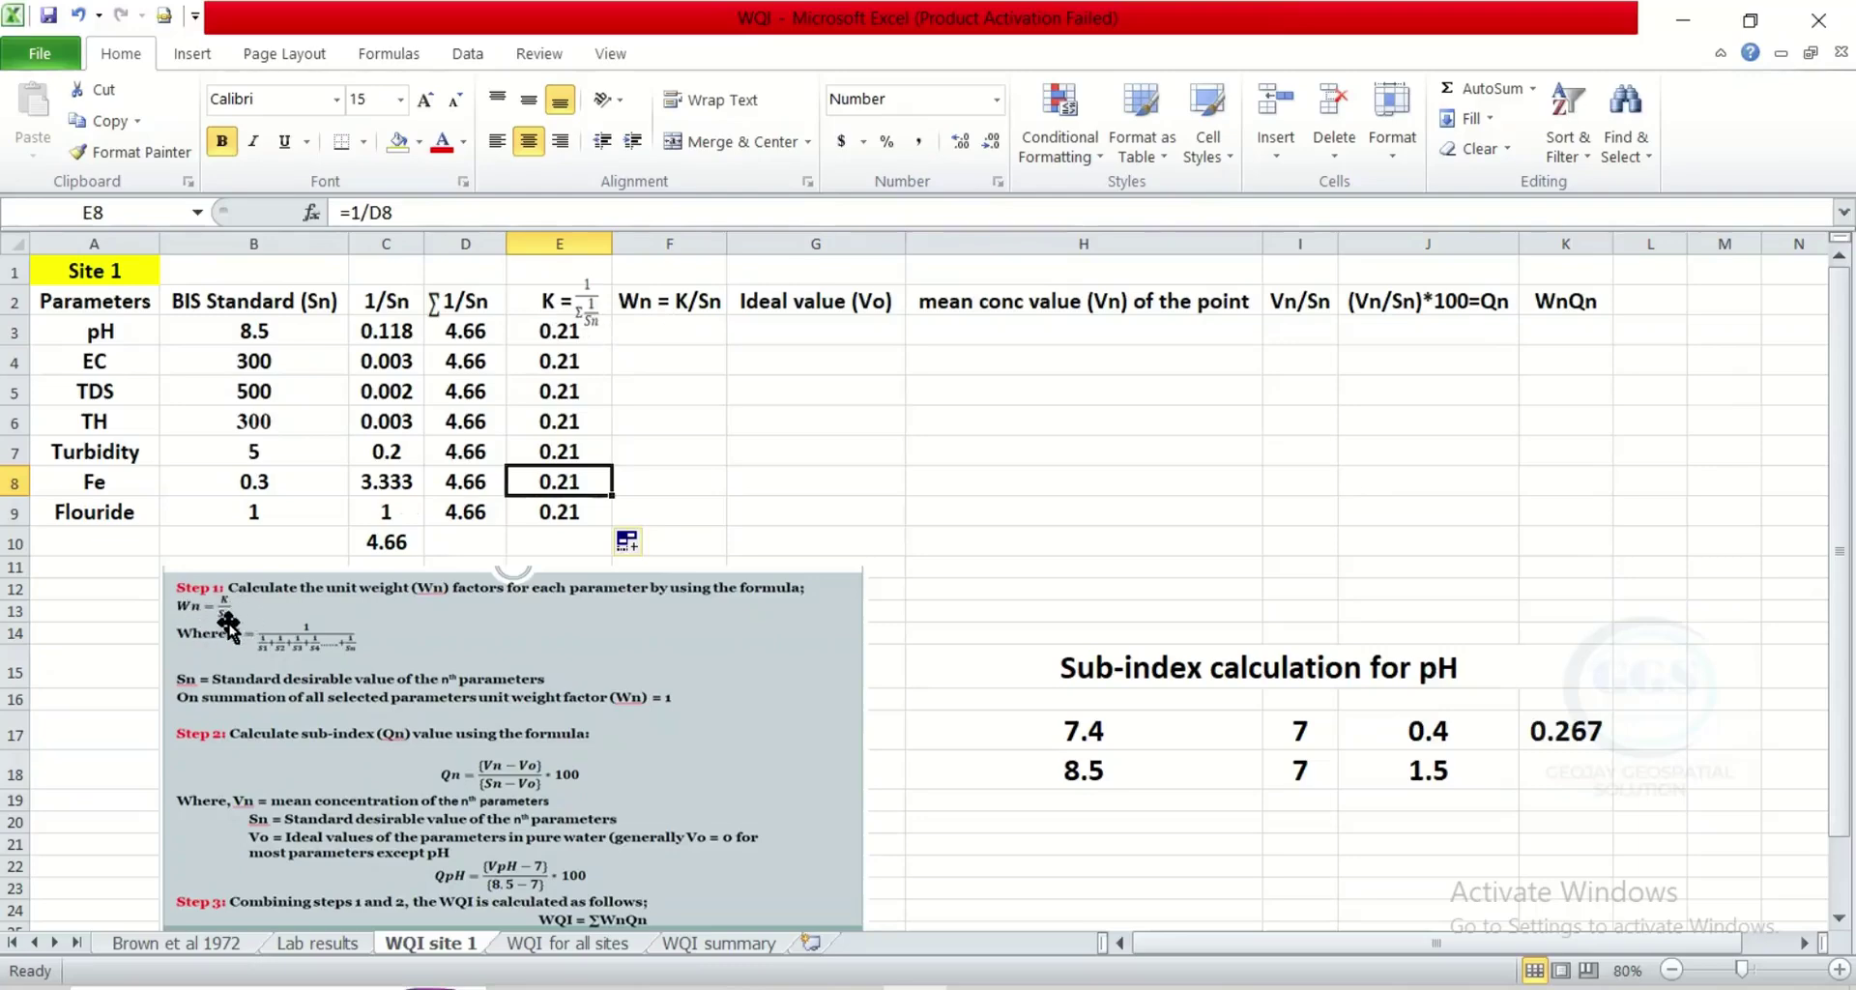
- Calculate the unit weight Wn for pH in F3 with =E3/B3 and fill the formula down to F9
left_click(672, 334)
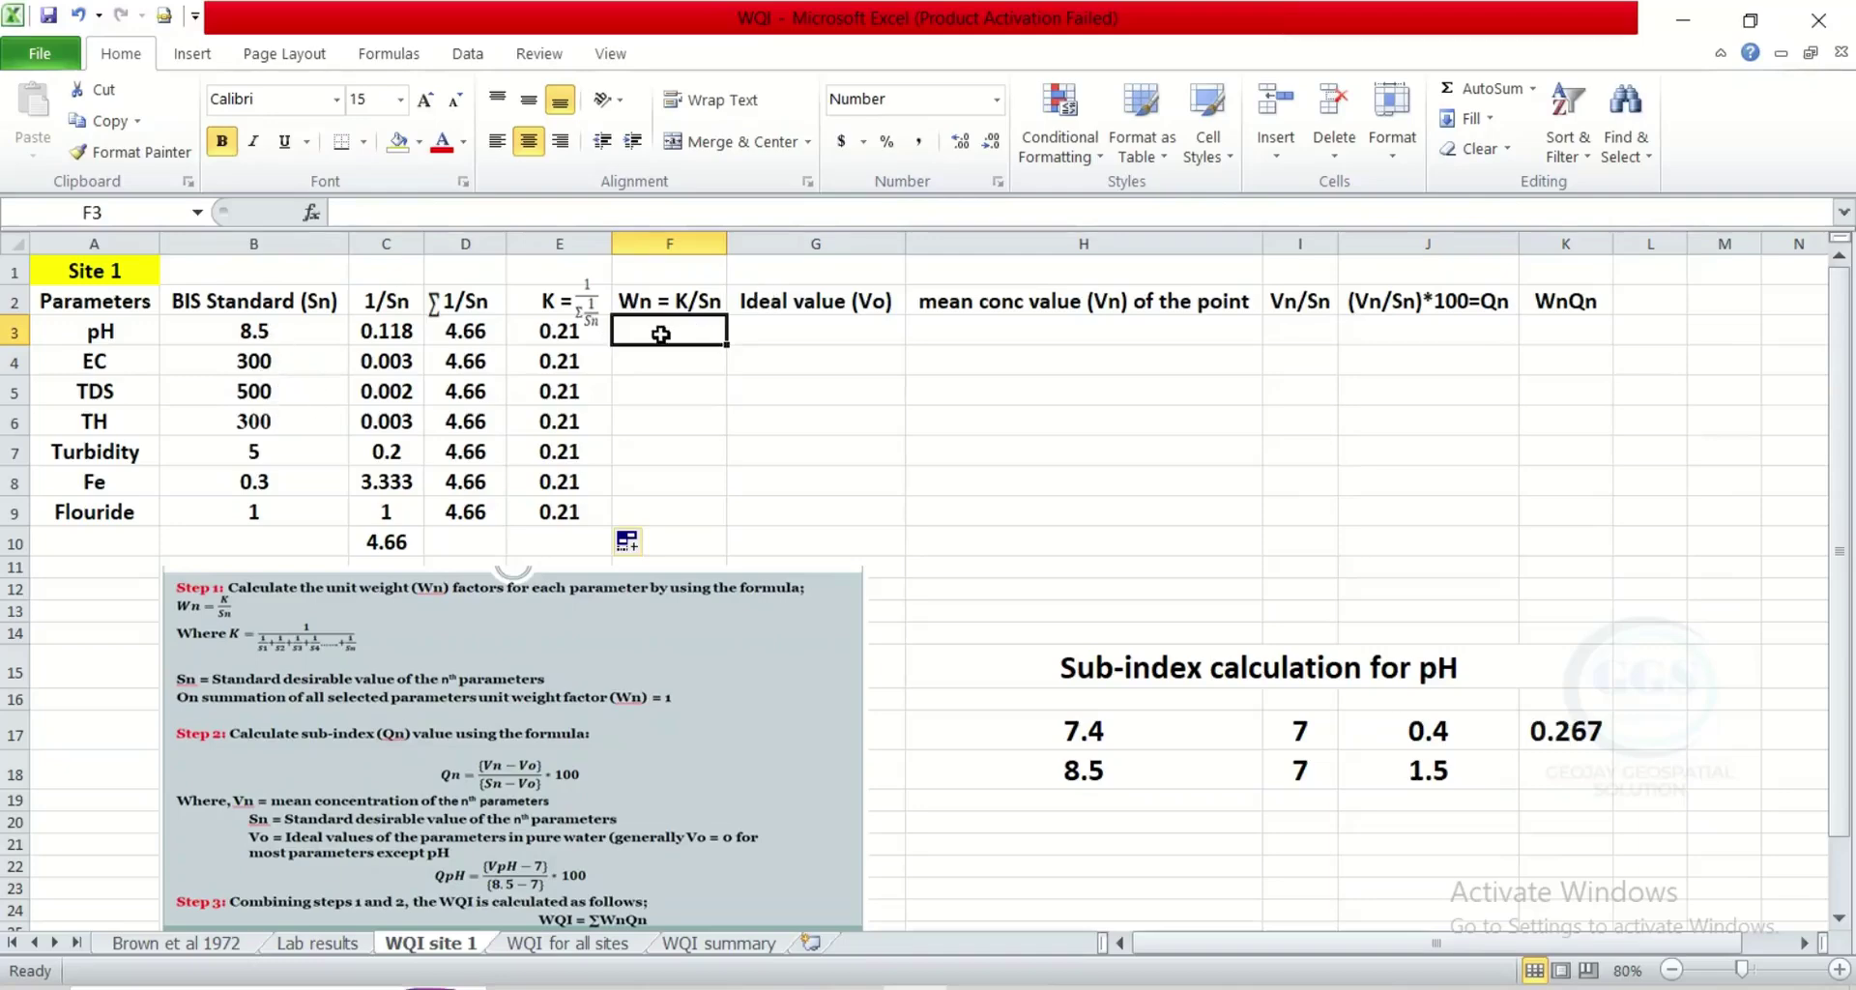
type("=")
left_click(551, 334)
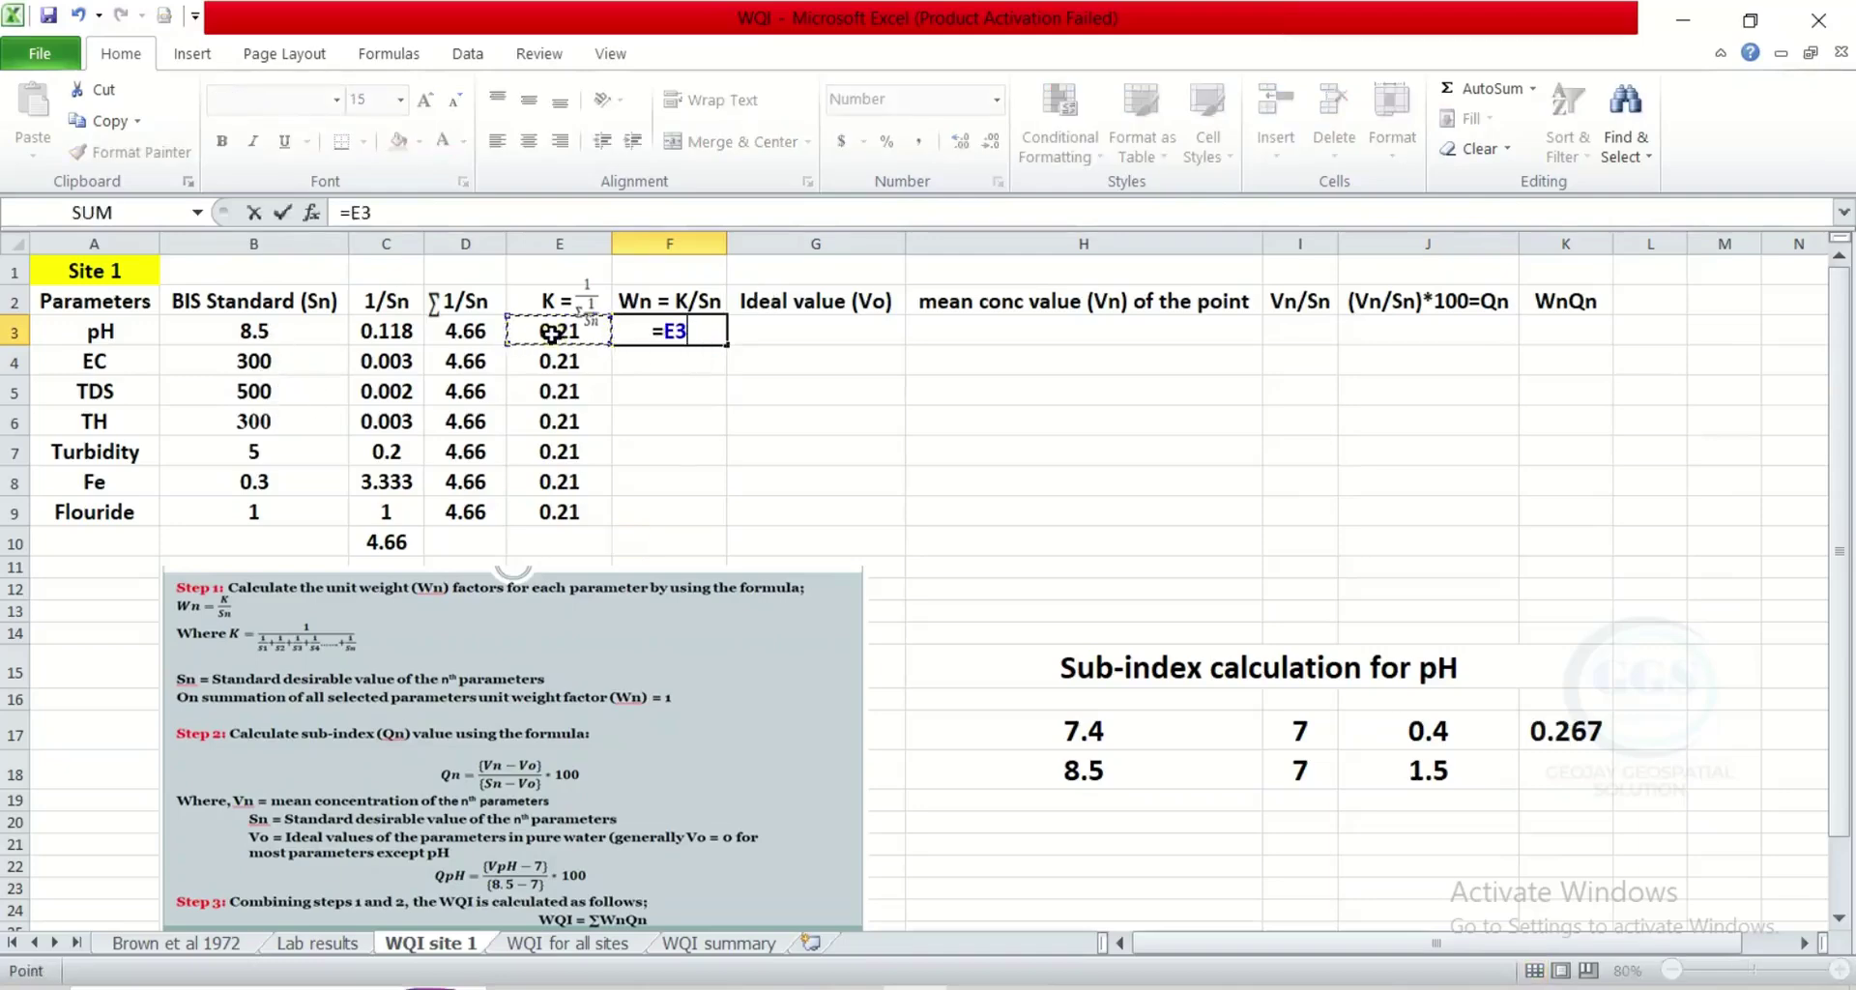
type("/")
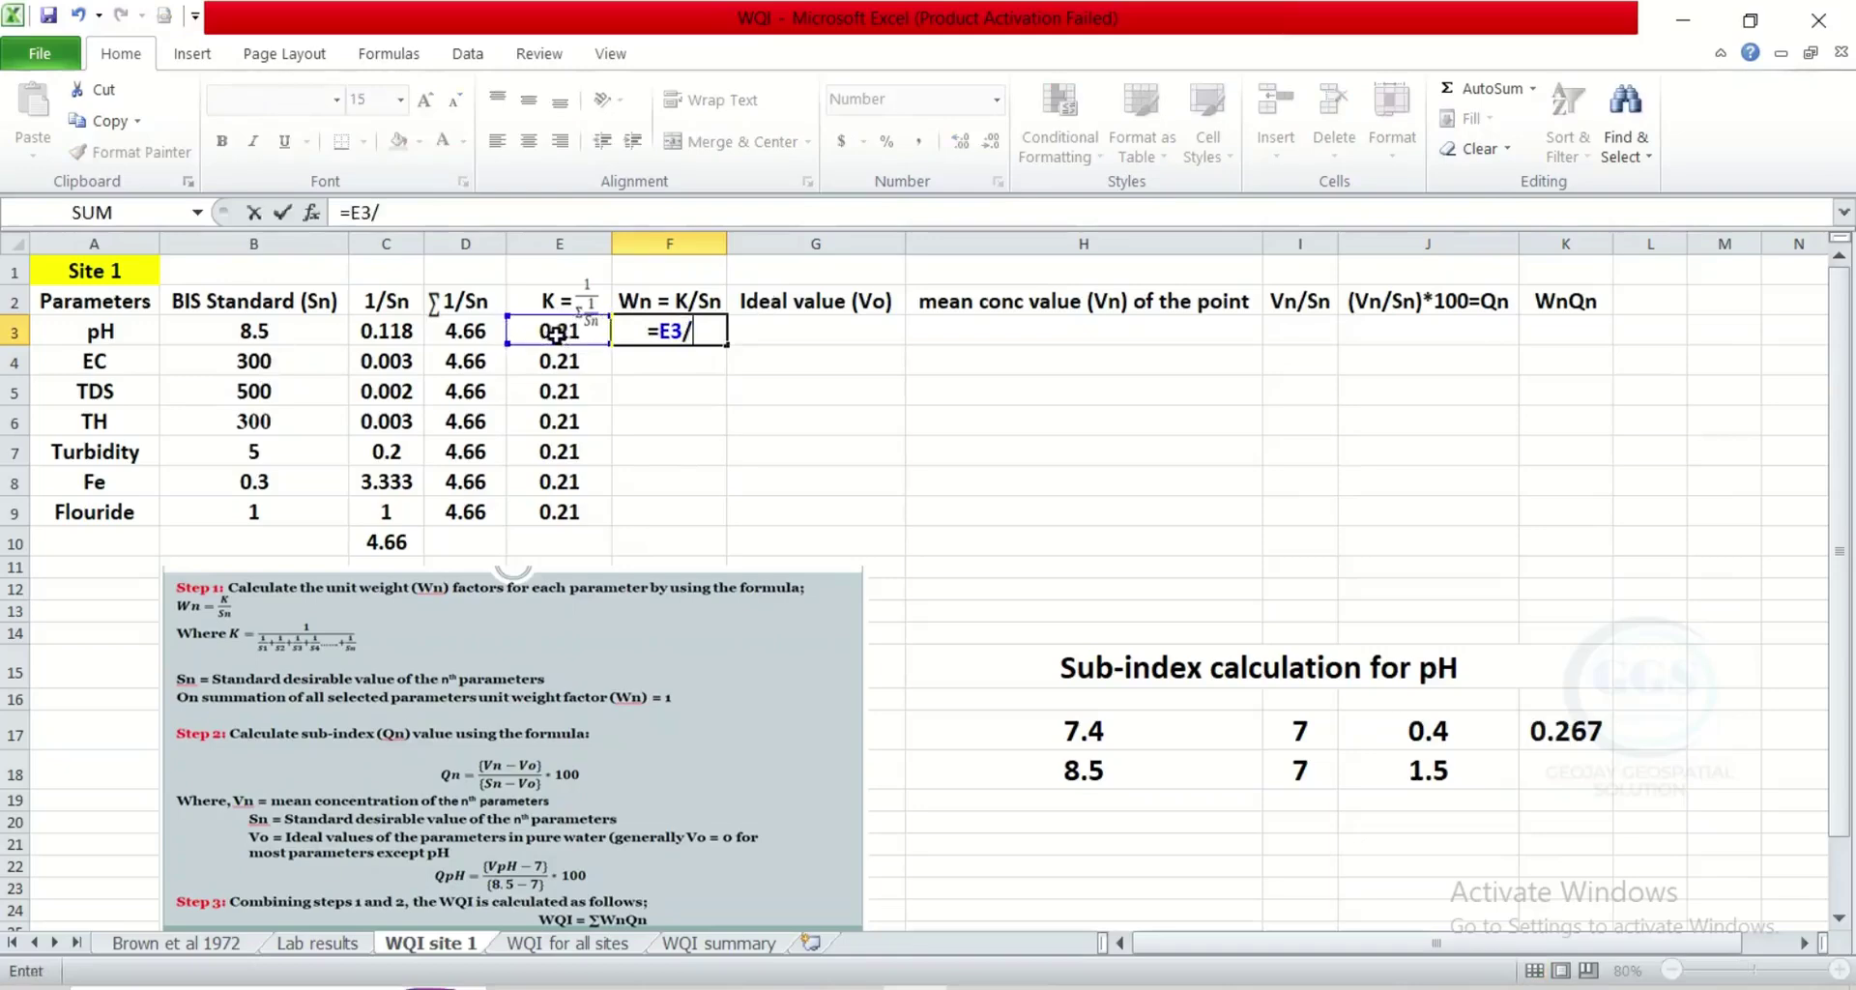
left_click(256, 331)
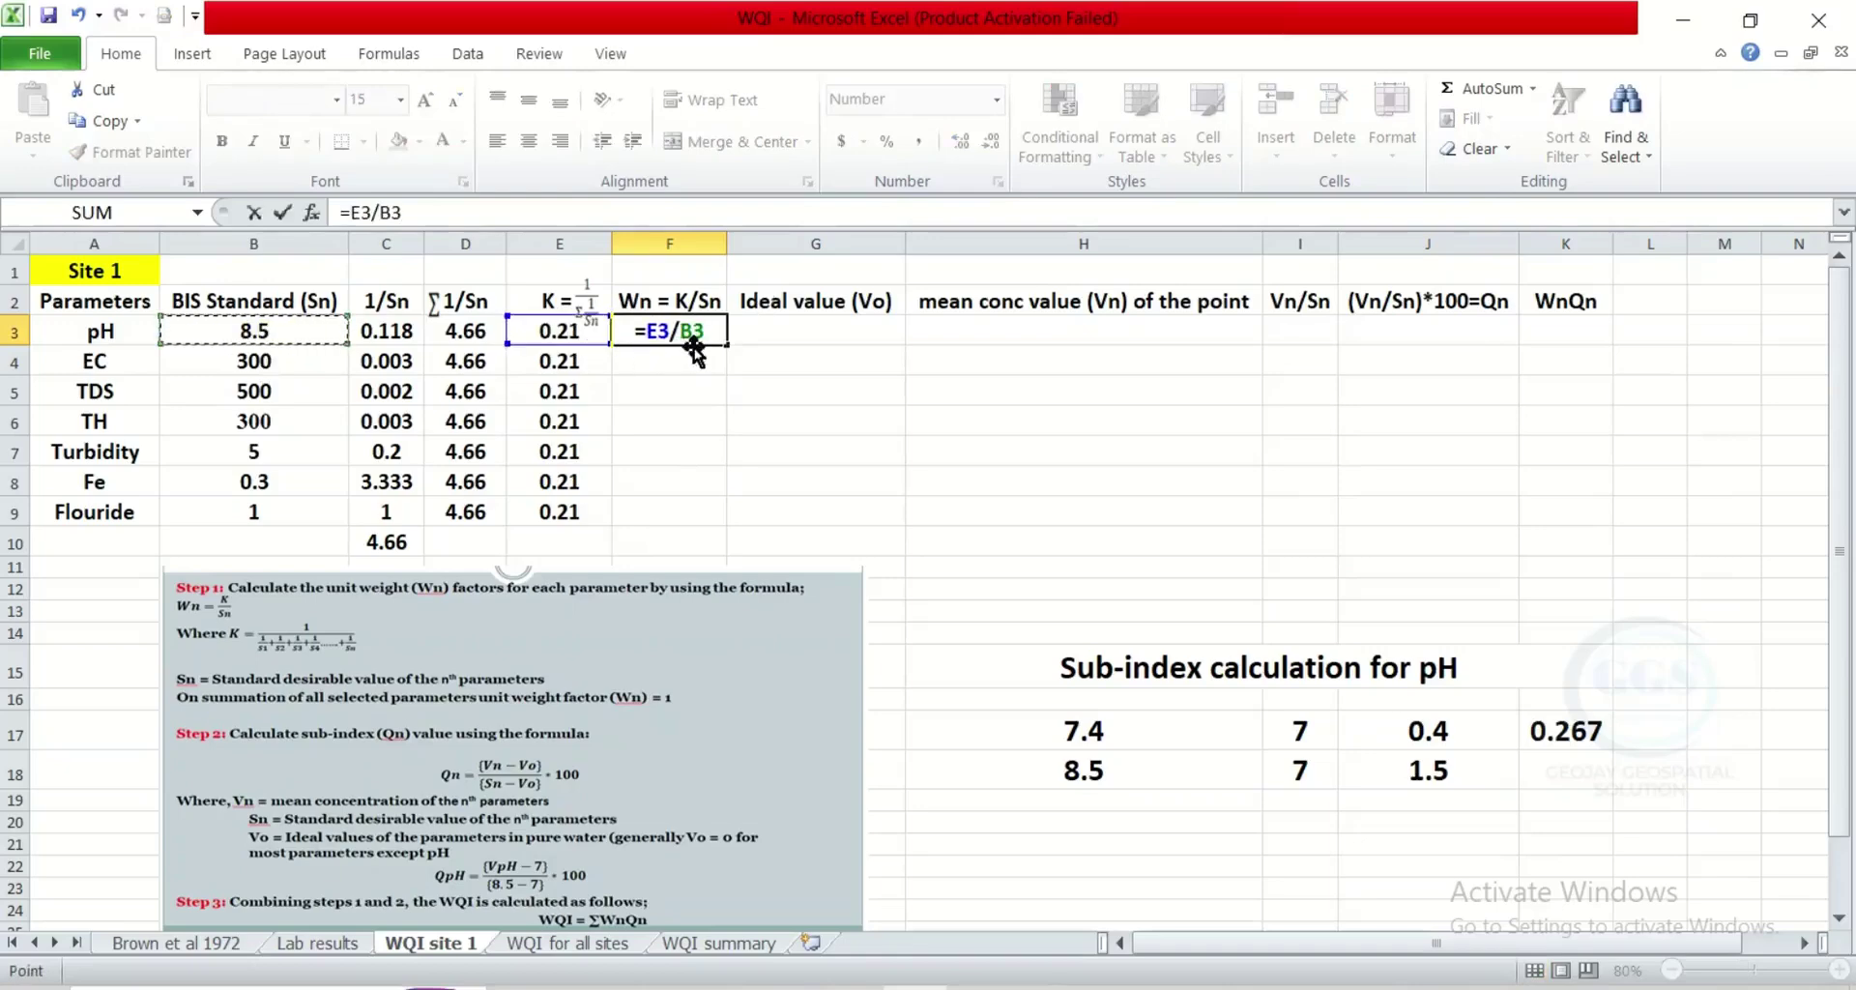
key("Return")
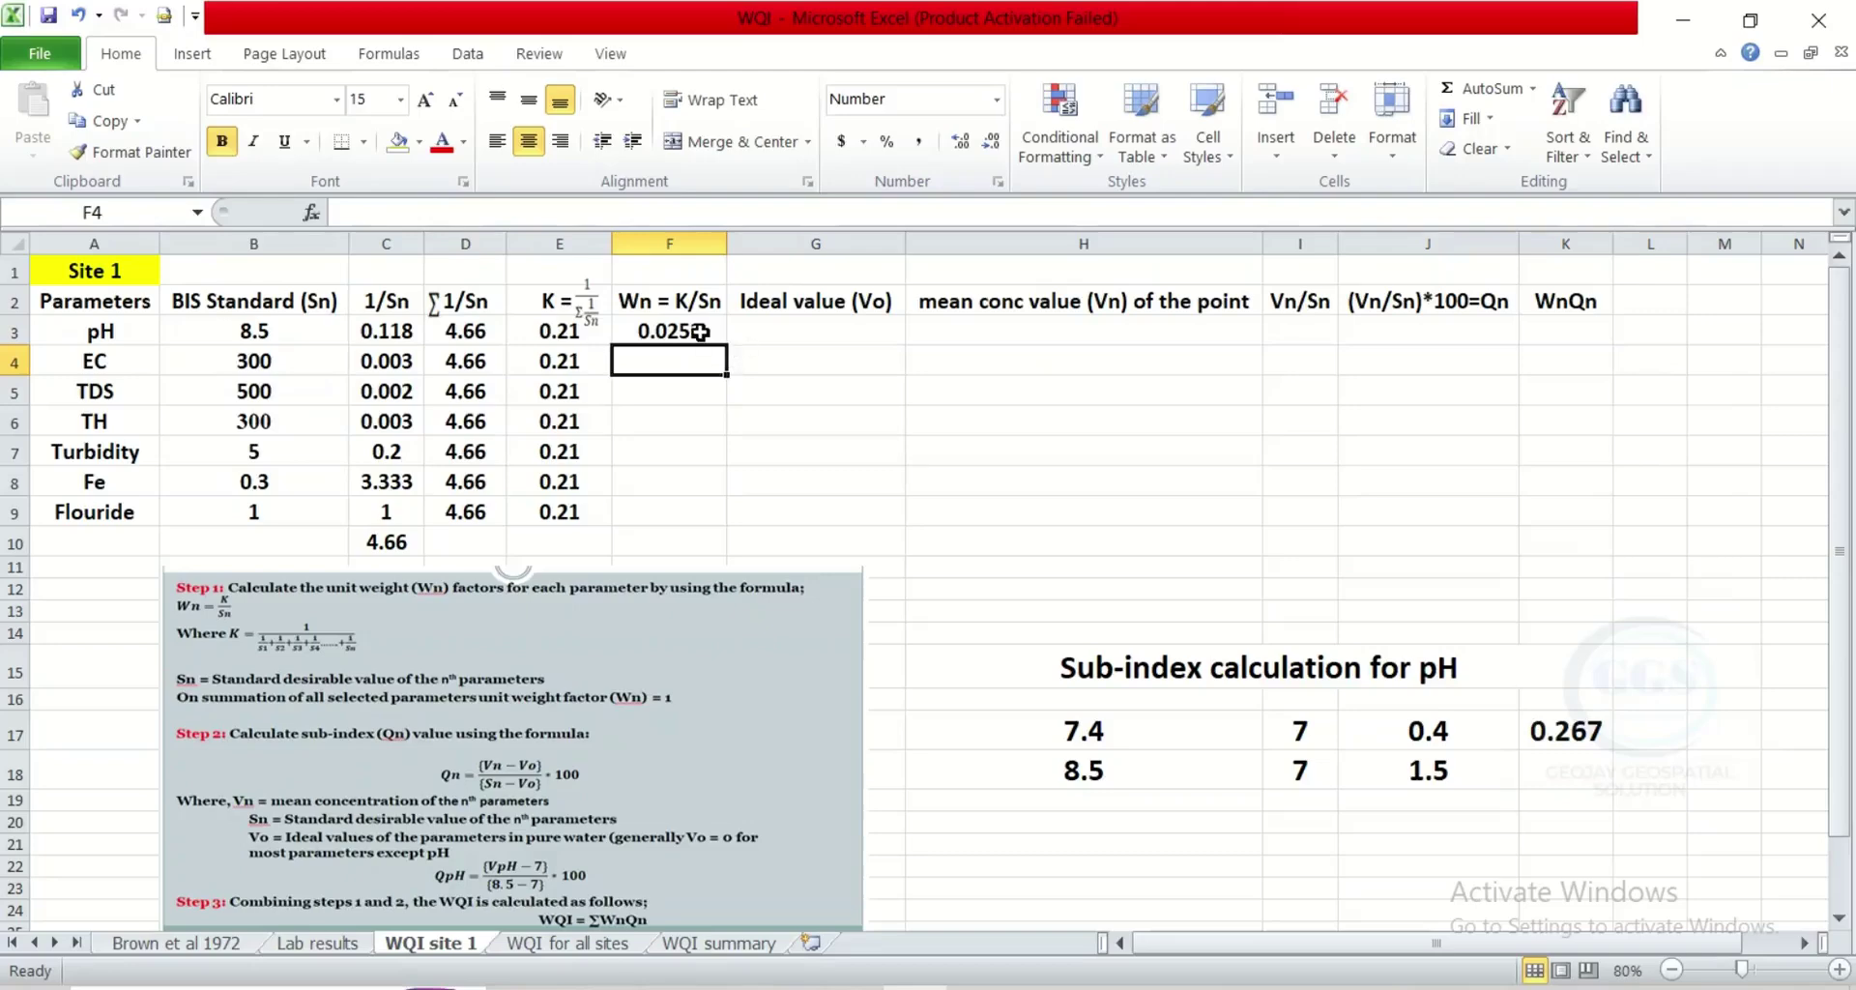
left_click(688, 332)
left_click_drag(726, 345, 727, 510)
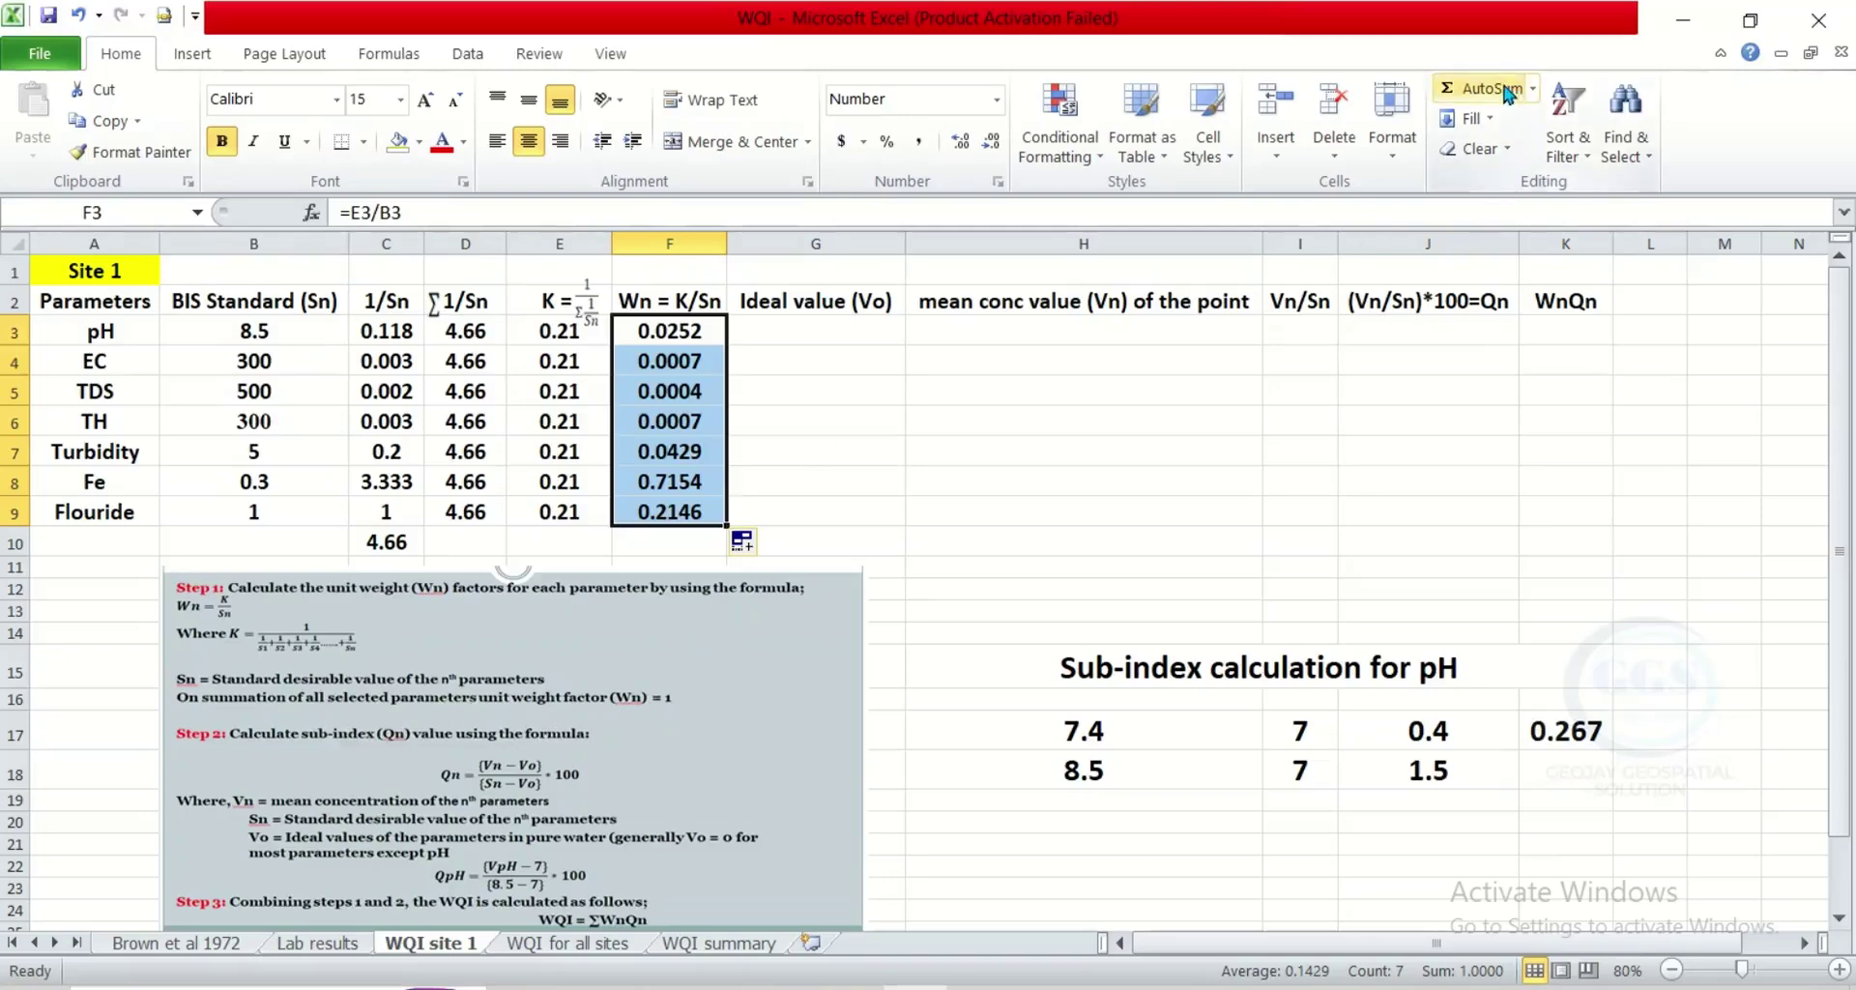
- Total the Wn values of F3:F9 in cell F10 with AutoSum
left_click(1498, 89)
left_click(667, 540)
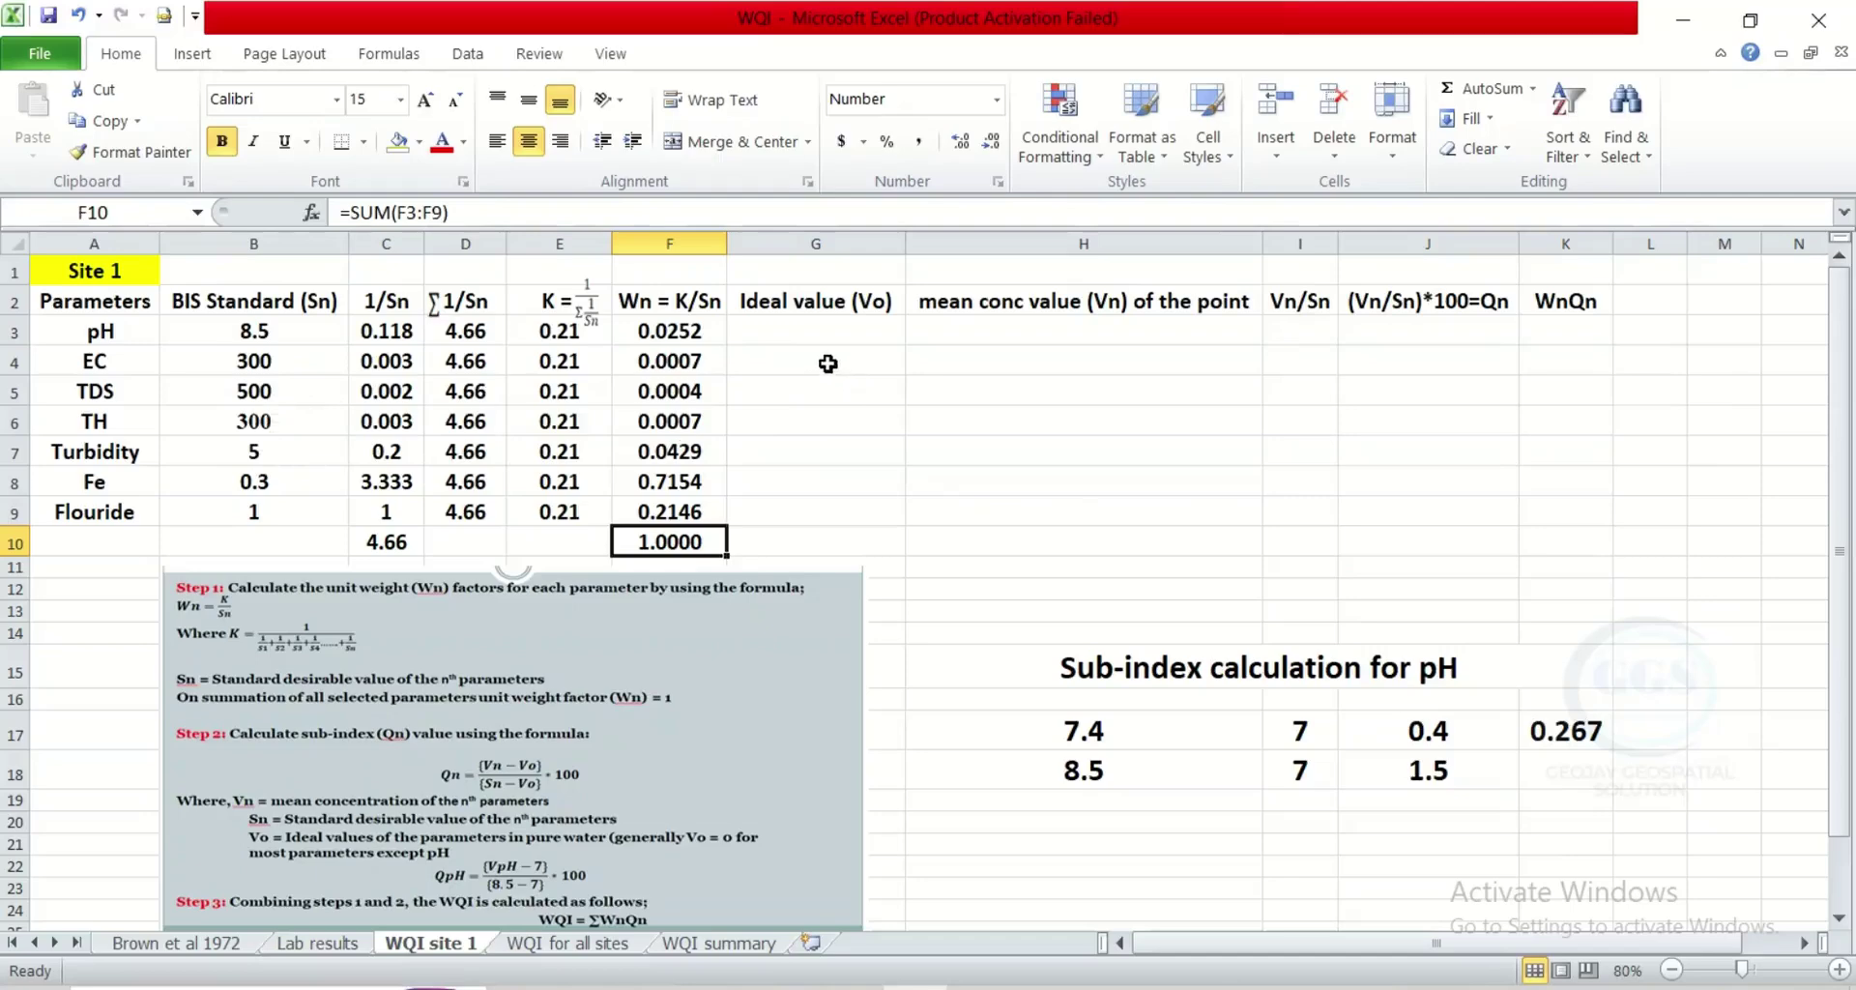
left_click(97, 332)
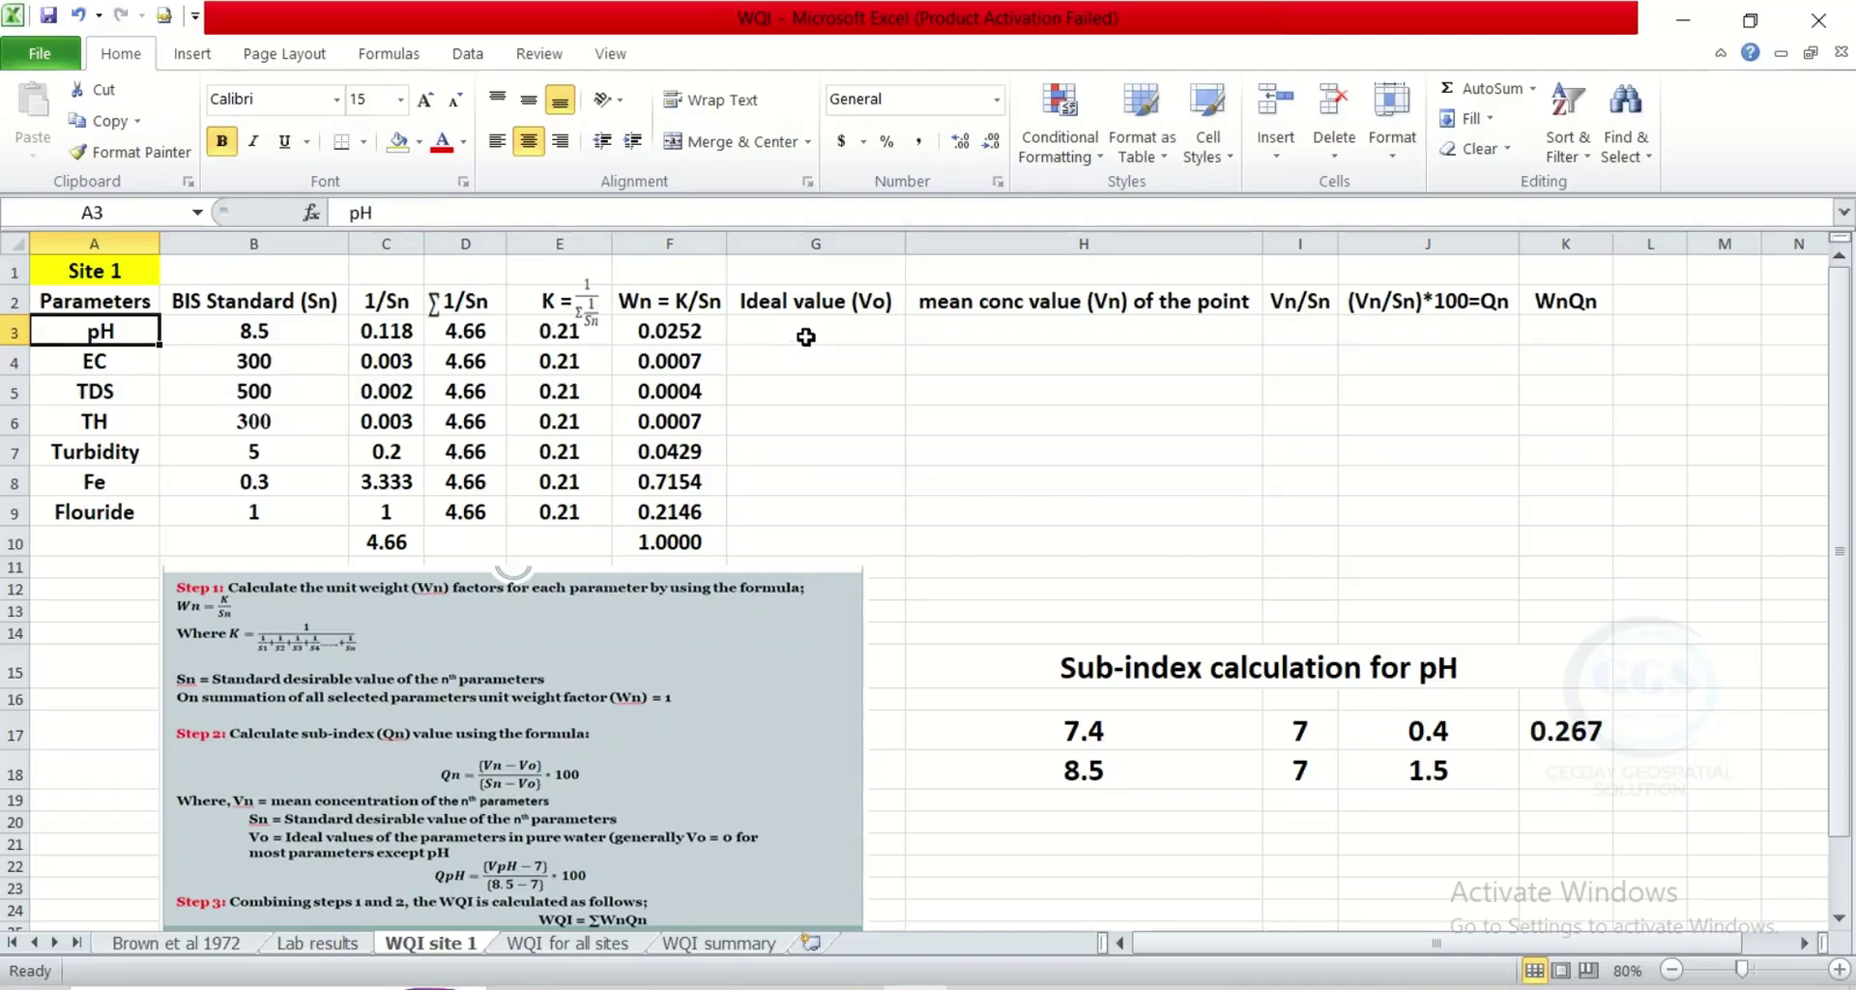
- Enter 0 as the ideal value (Vo) for EC in G4 and fill it down to Flouride in G9
left_click(828, 362)
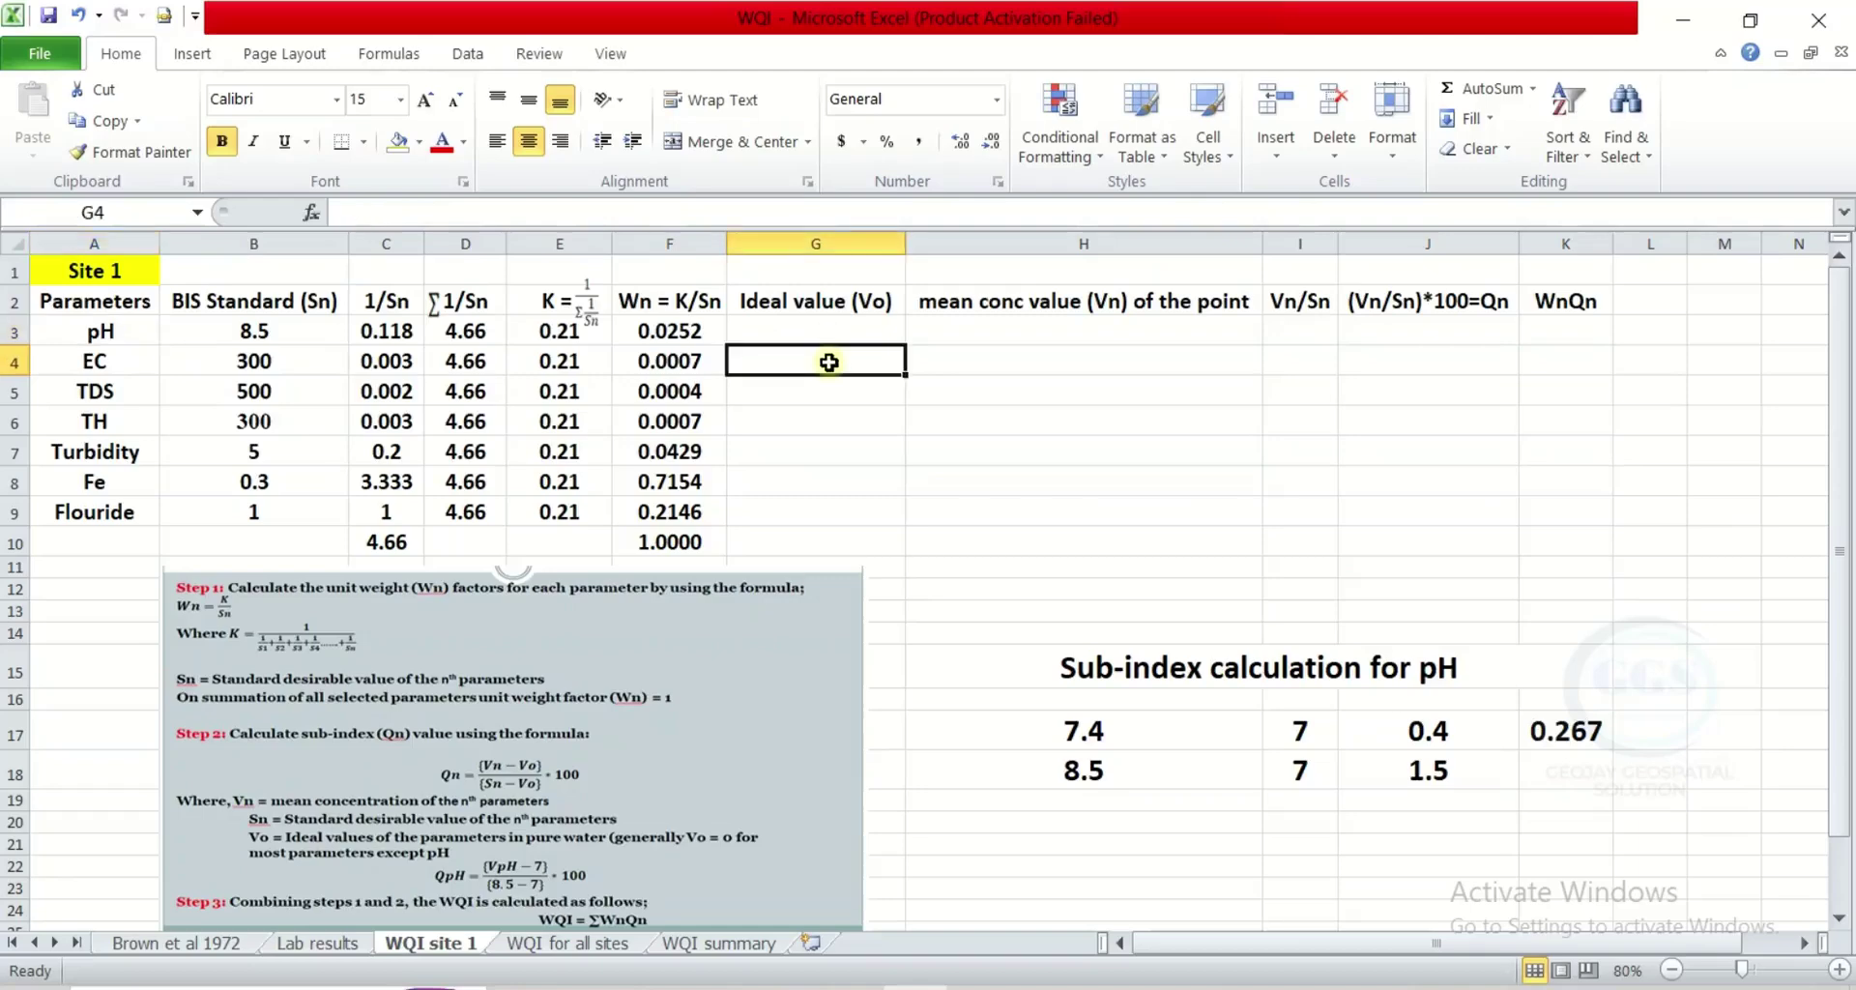
type("0")
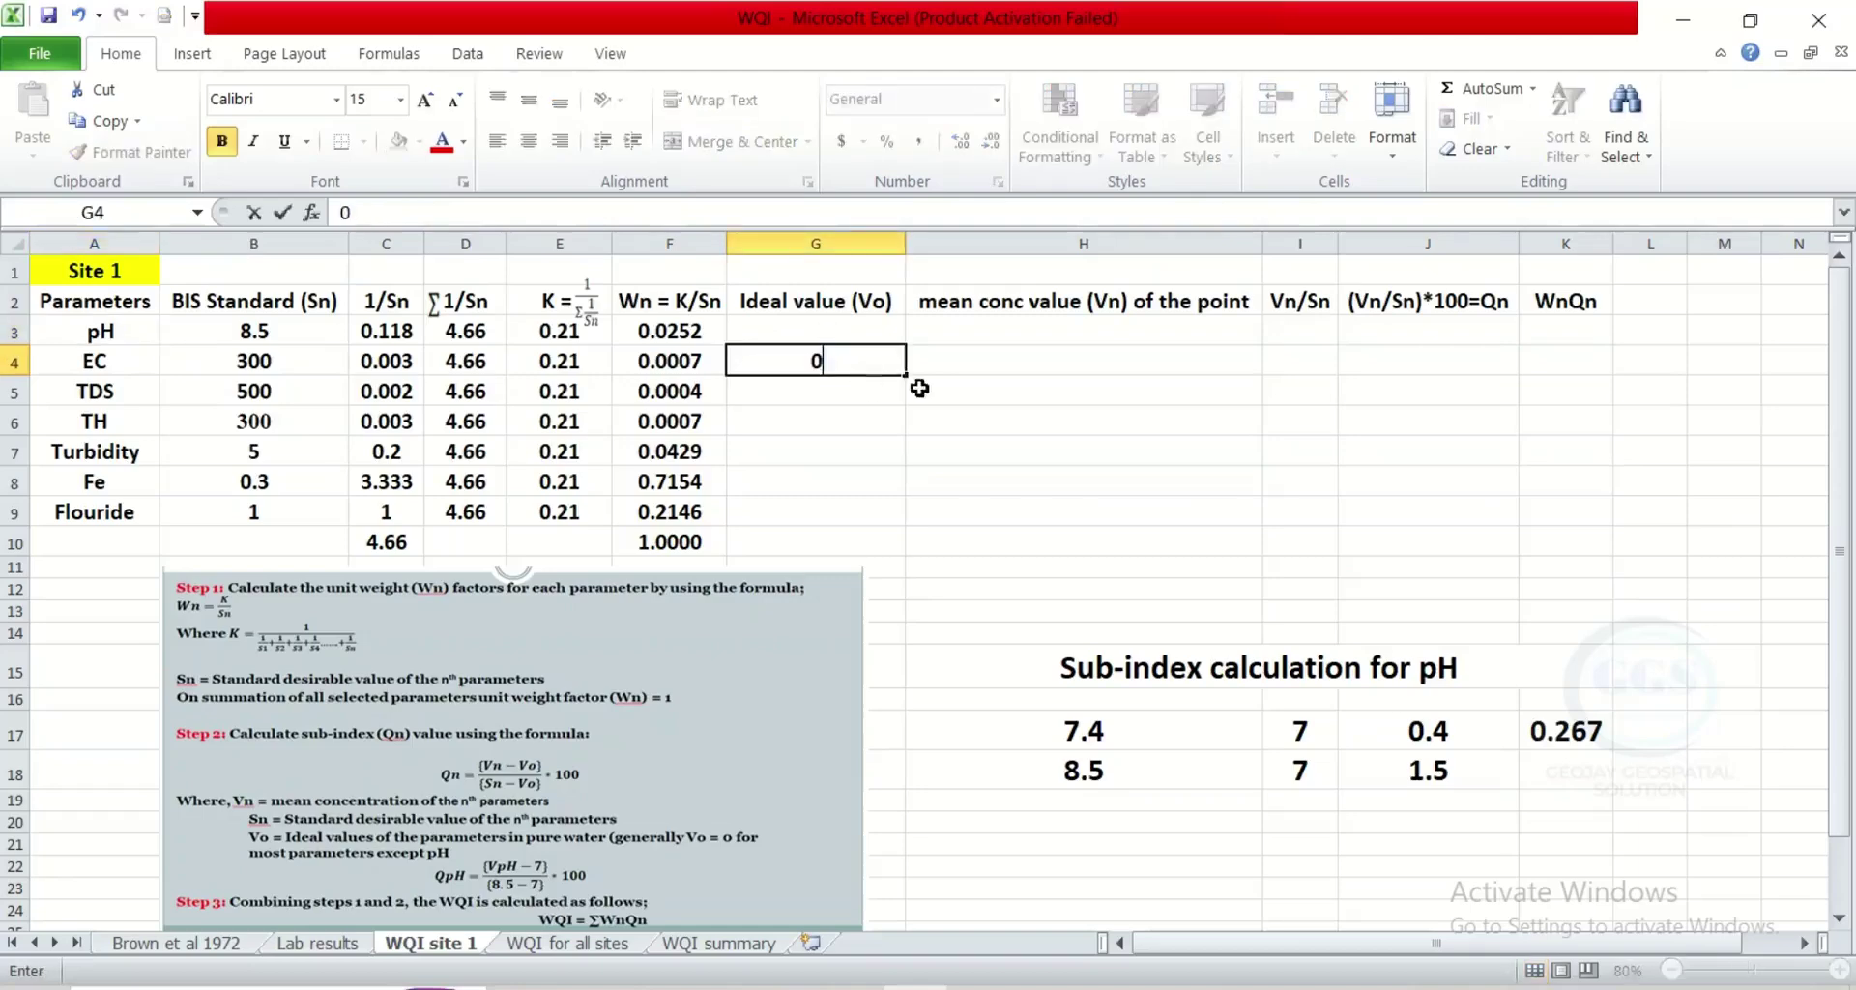
key("Return")
left_click(881, 361)
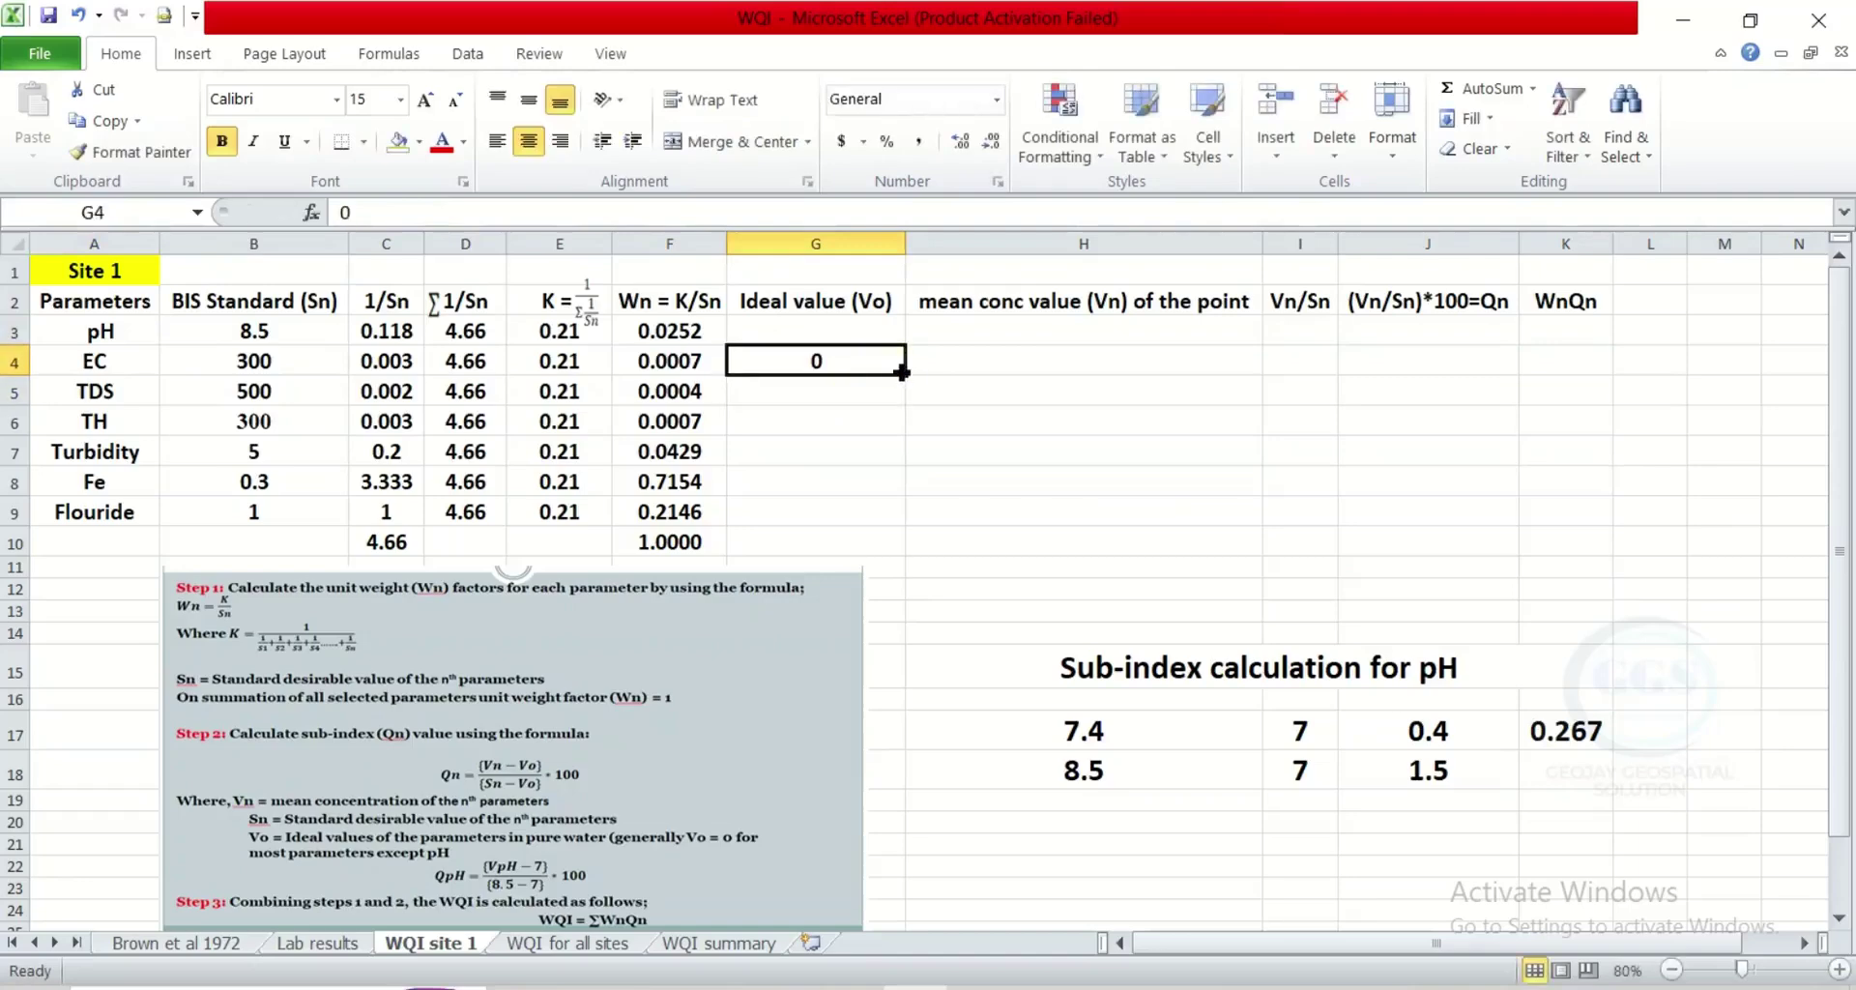
left_click_drag(905, 375, 888, 526)
- Enter 7 as the ideal value (Vo) for pH in G3
left_click(819, 329)
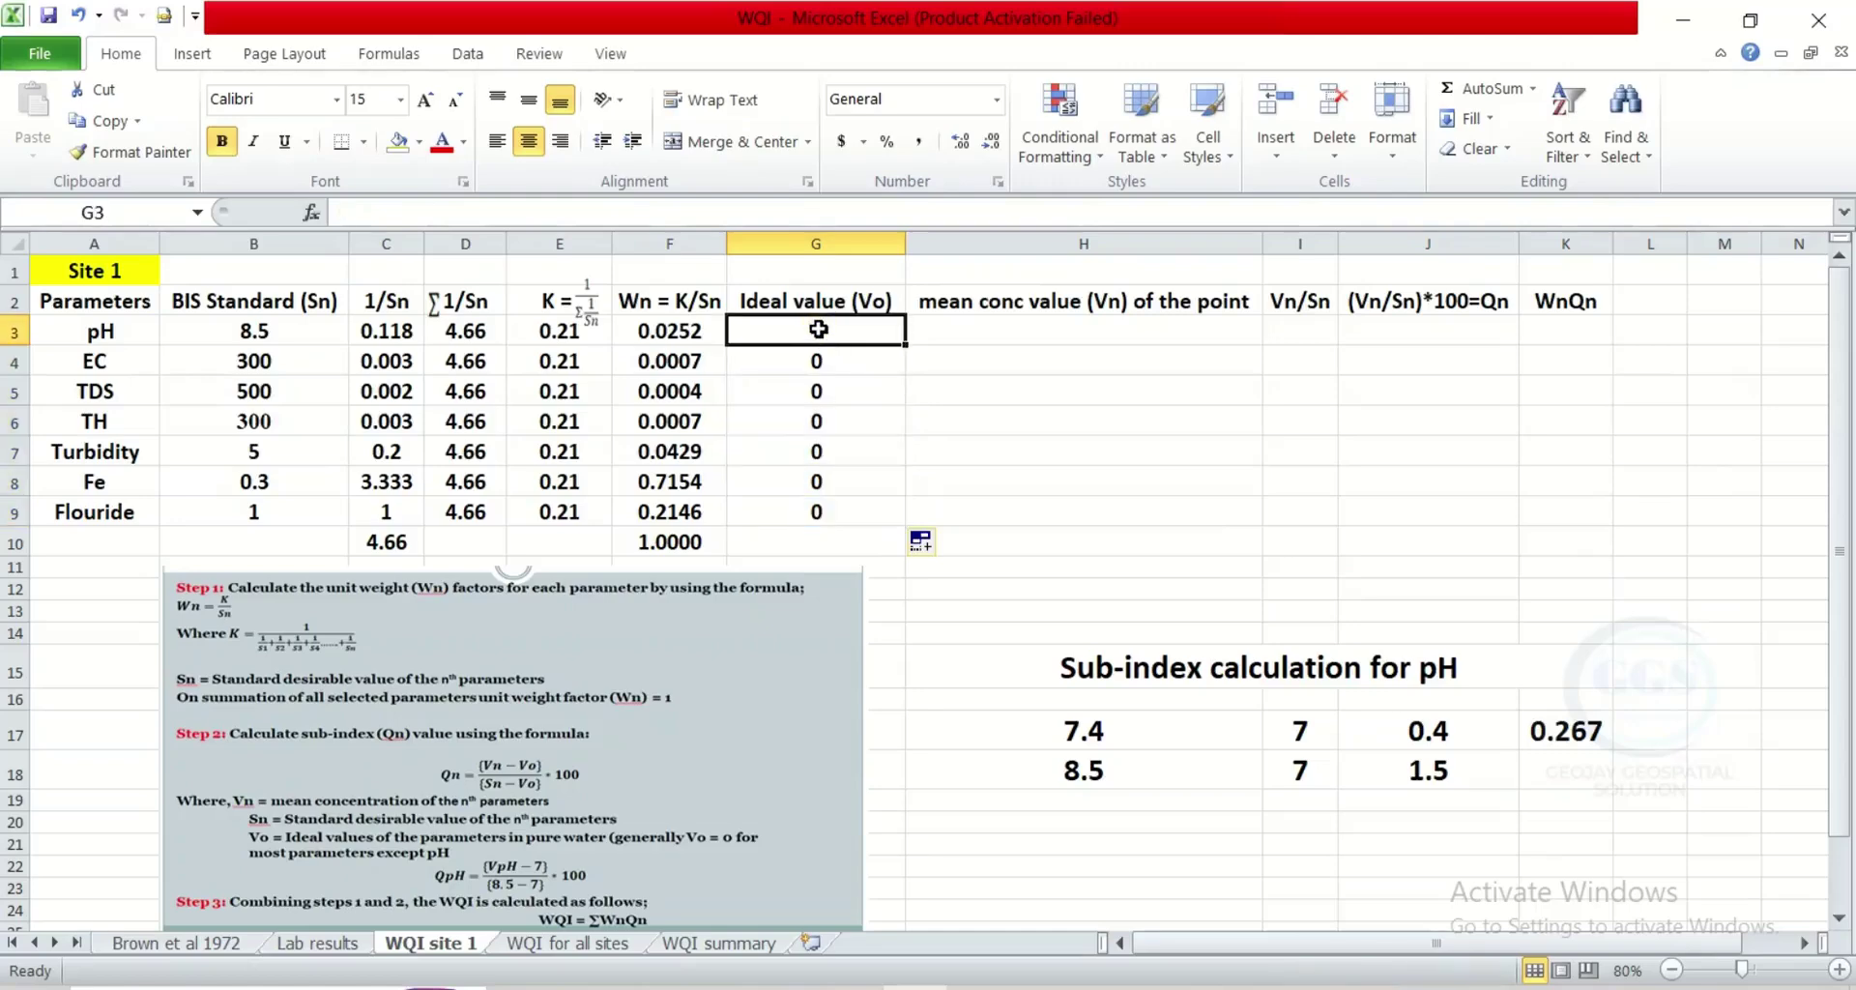
type("7")
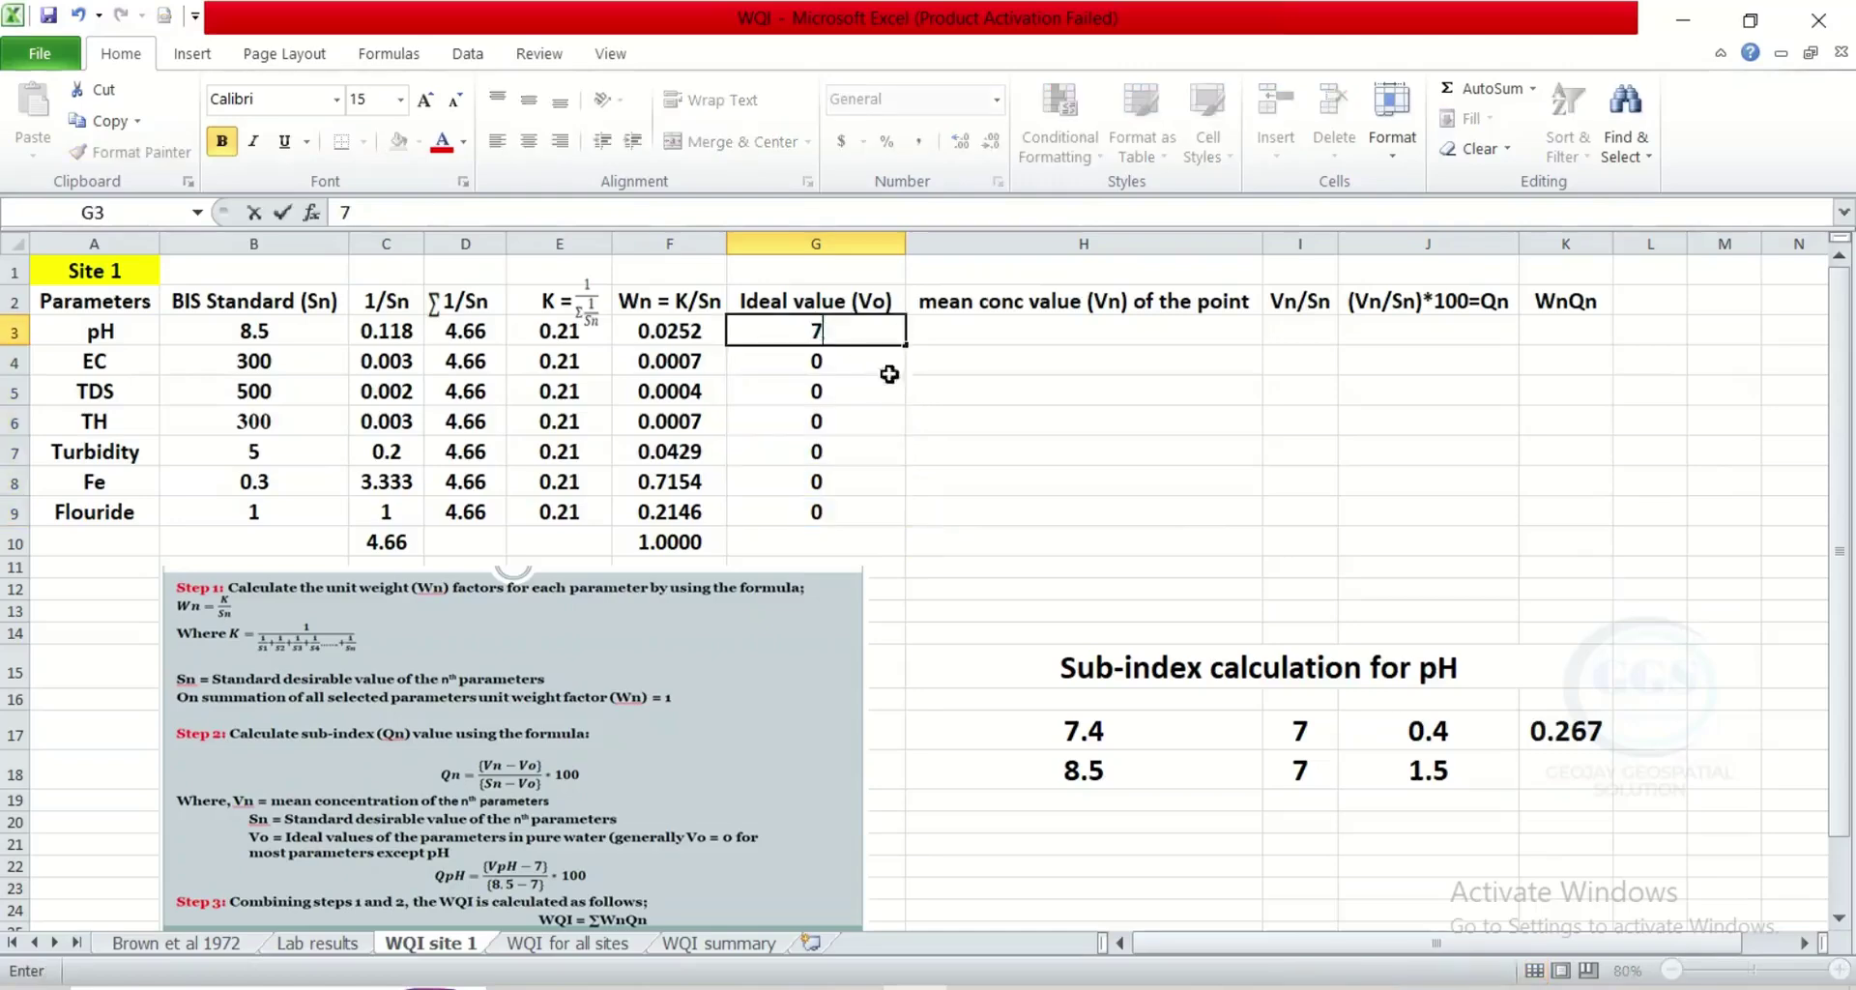
left_click(870, 451)
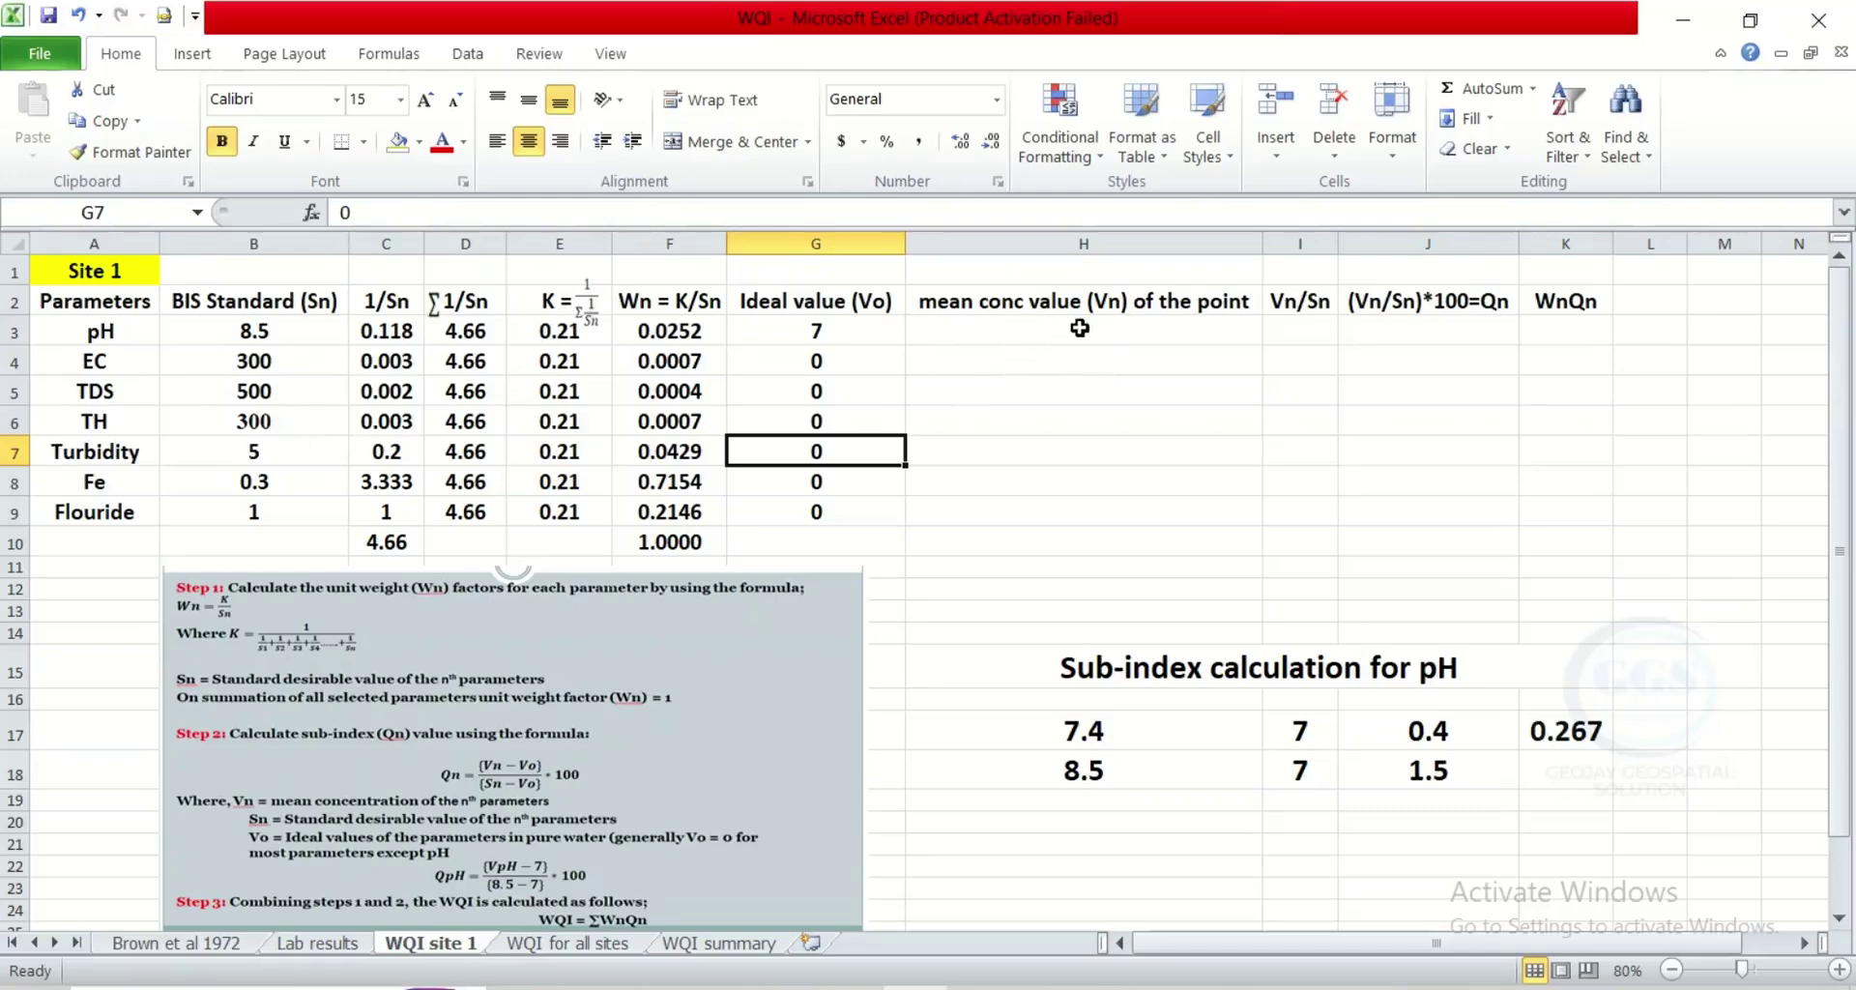
- Copy the Site 1 results G7:G13 from the Lab results sheet into the mean conc value (Vn) column of WQI site 1, starting at H3, as values only
left_click(307, 942)
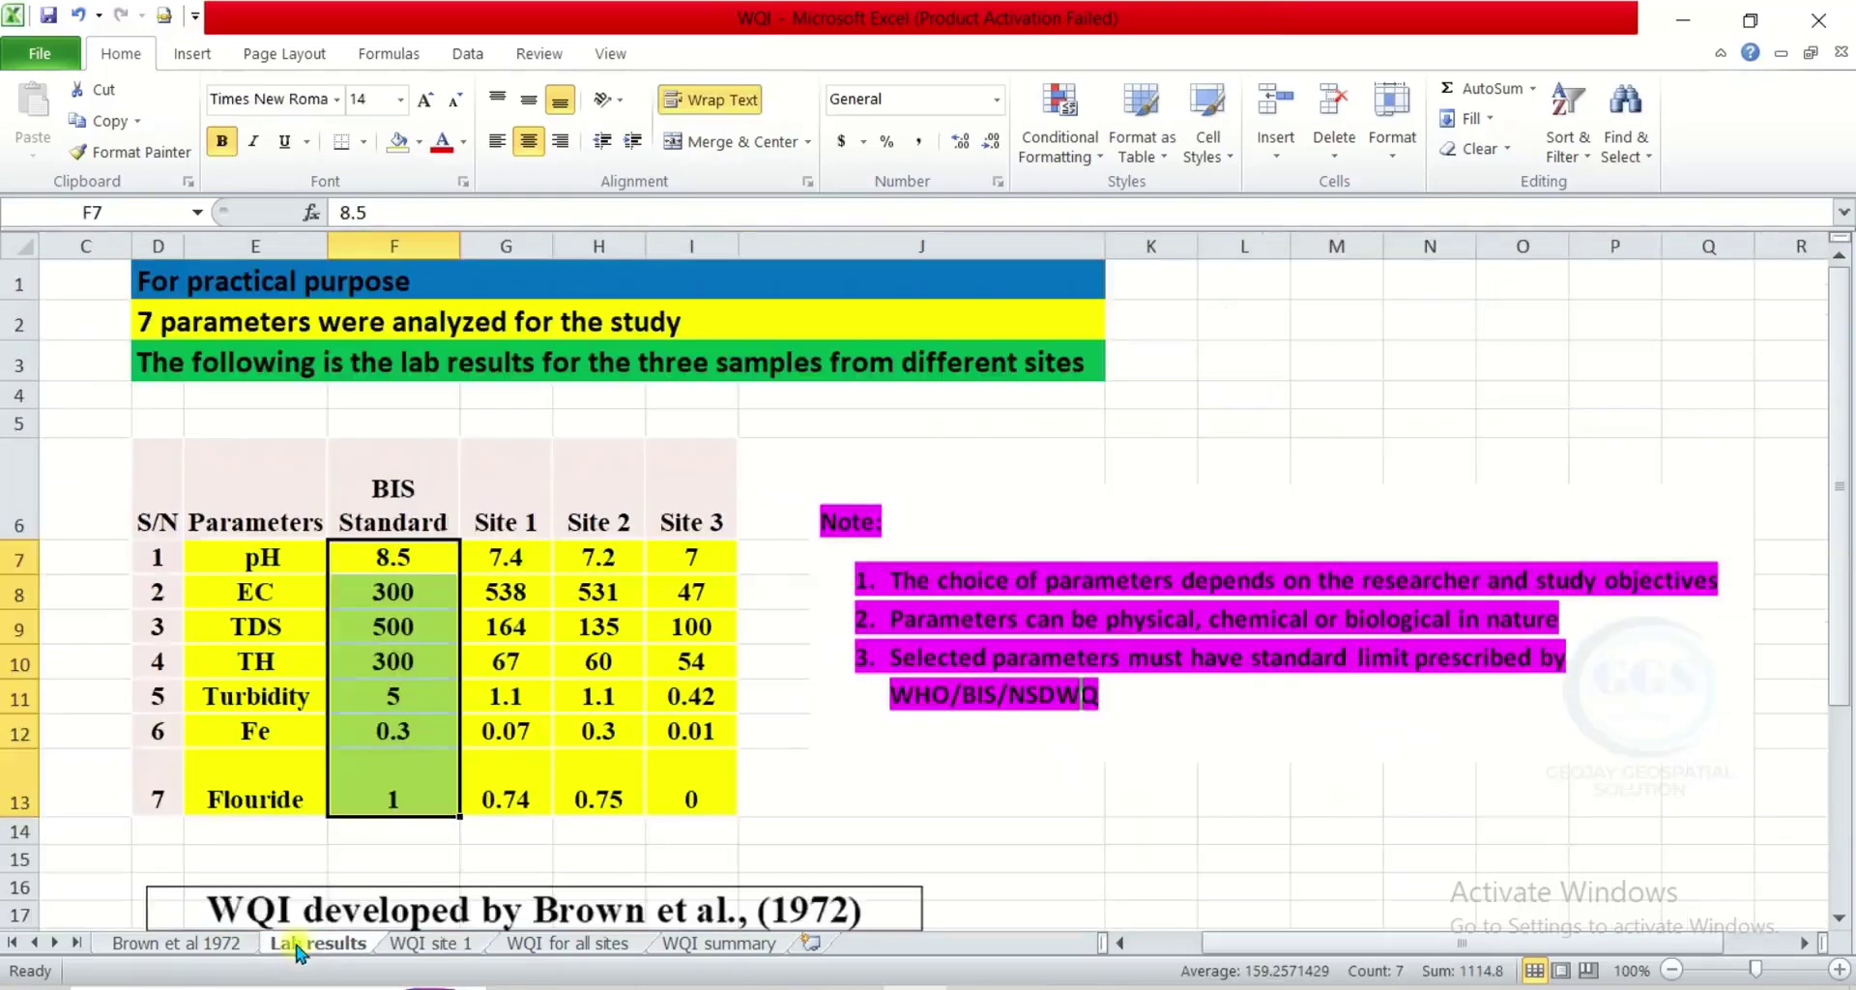
left_click(520, 561)
left_click_drag(515, 561, 534, 798)
right_click(524, 800)
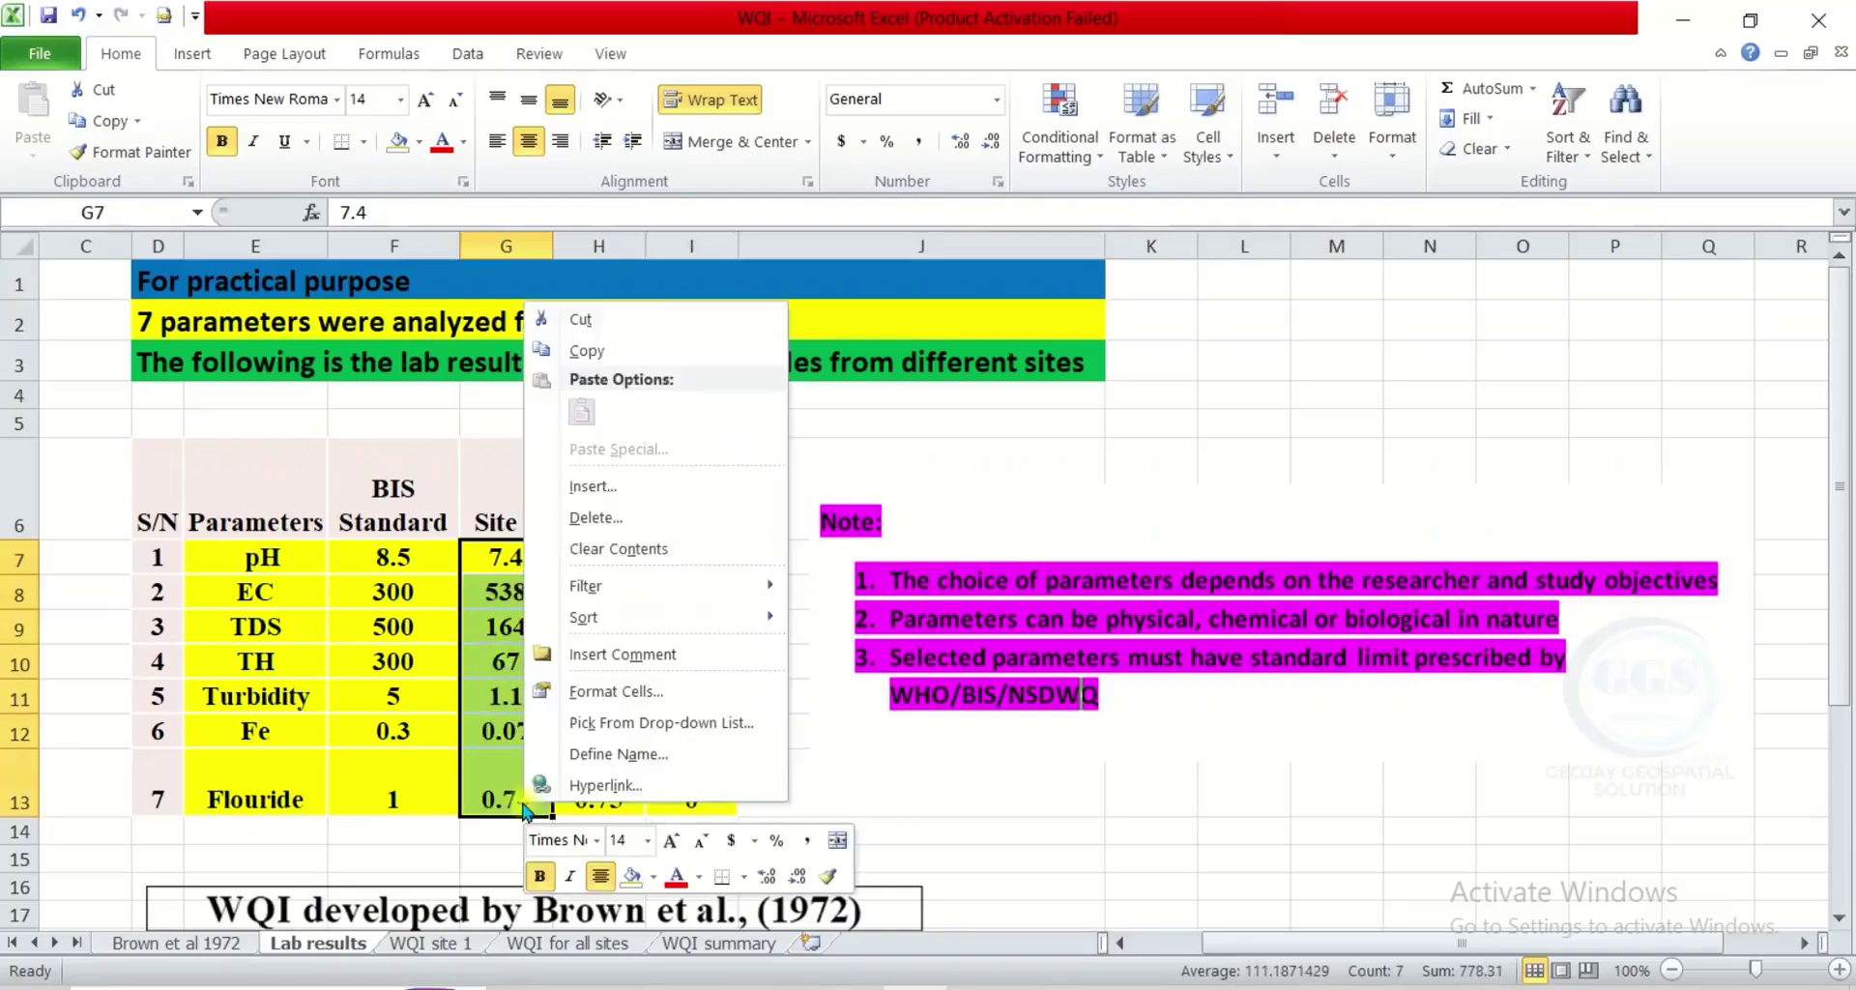
left_click(584, 354)
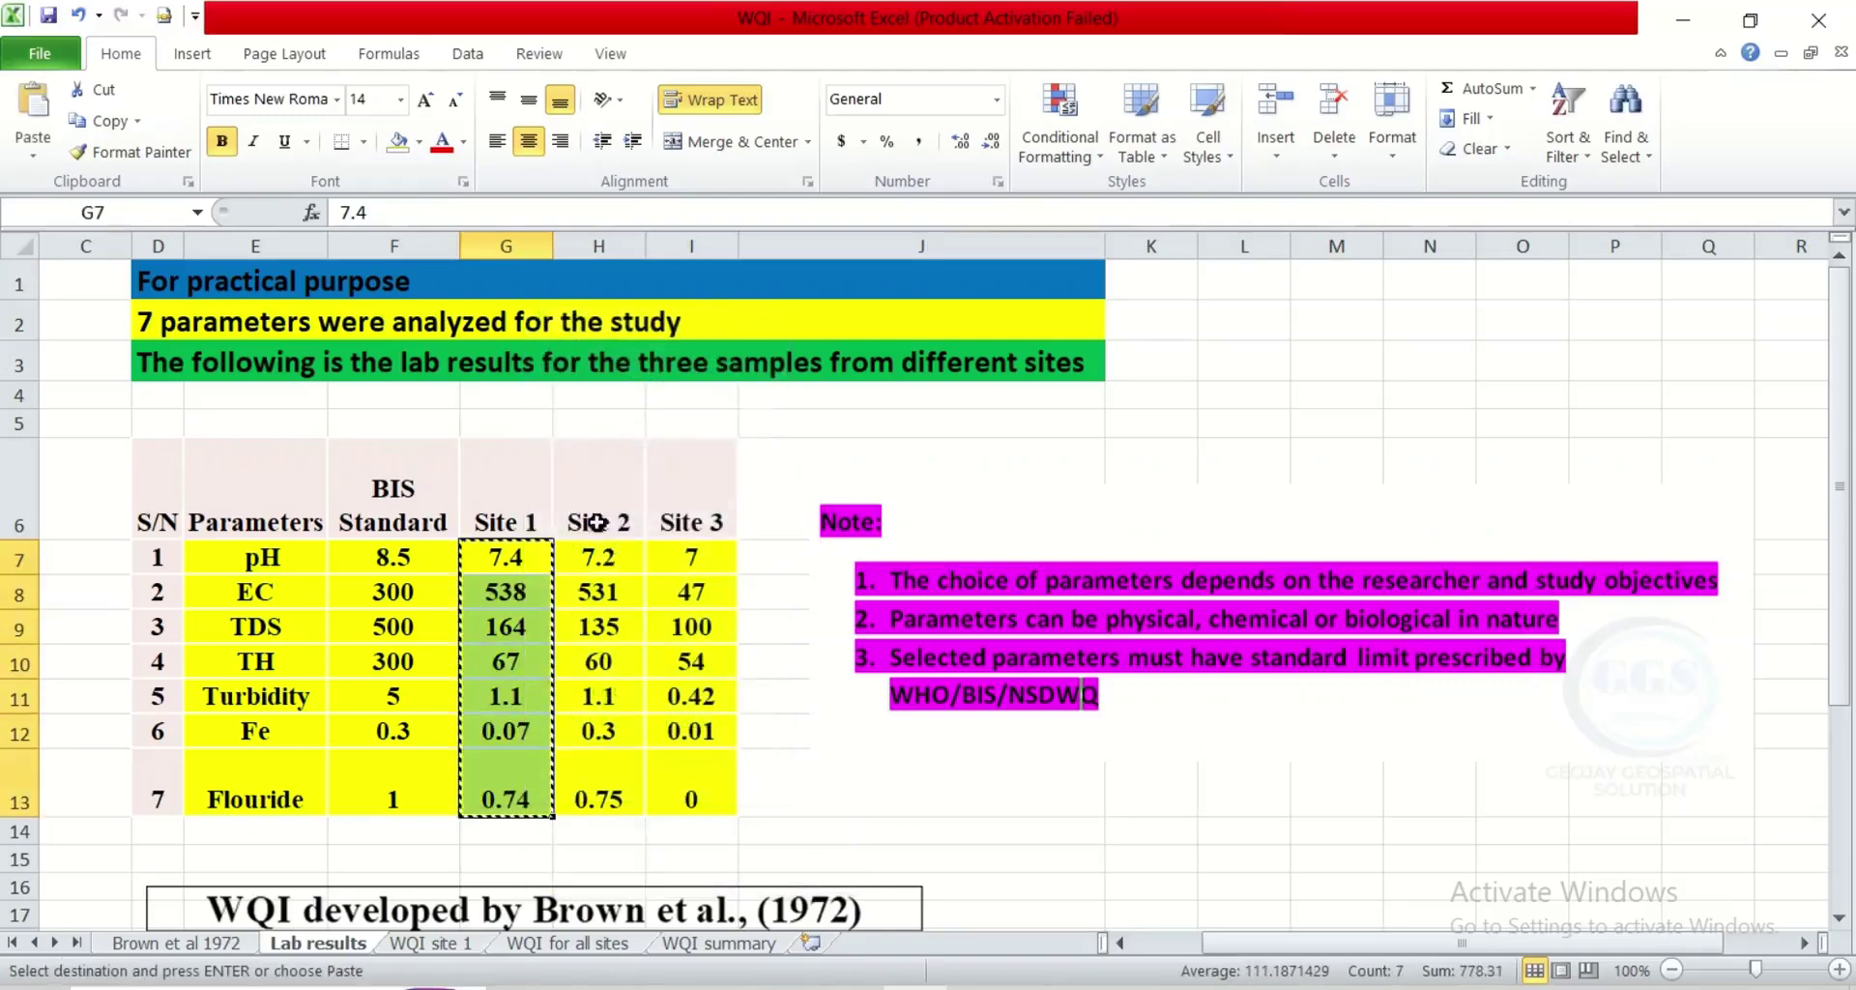
left_click(435, 947)
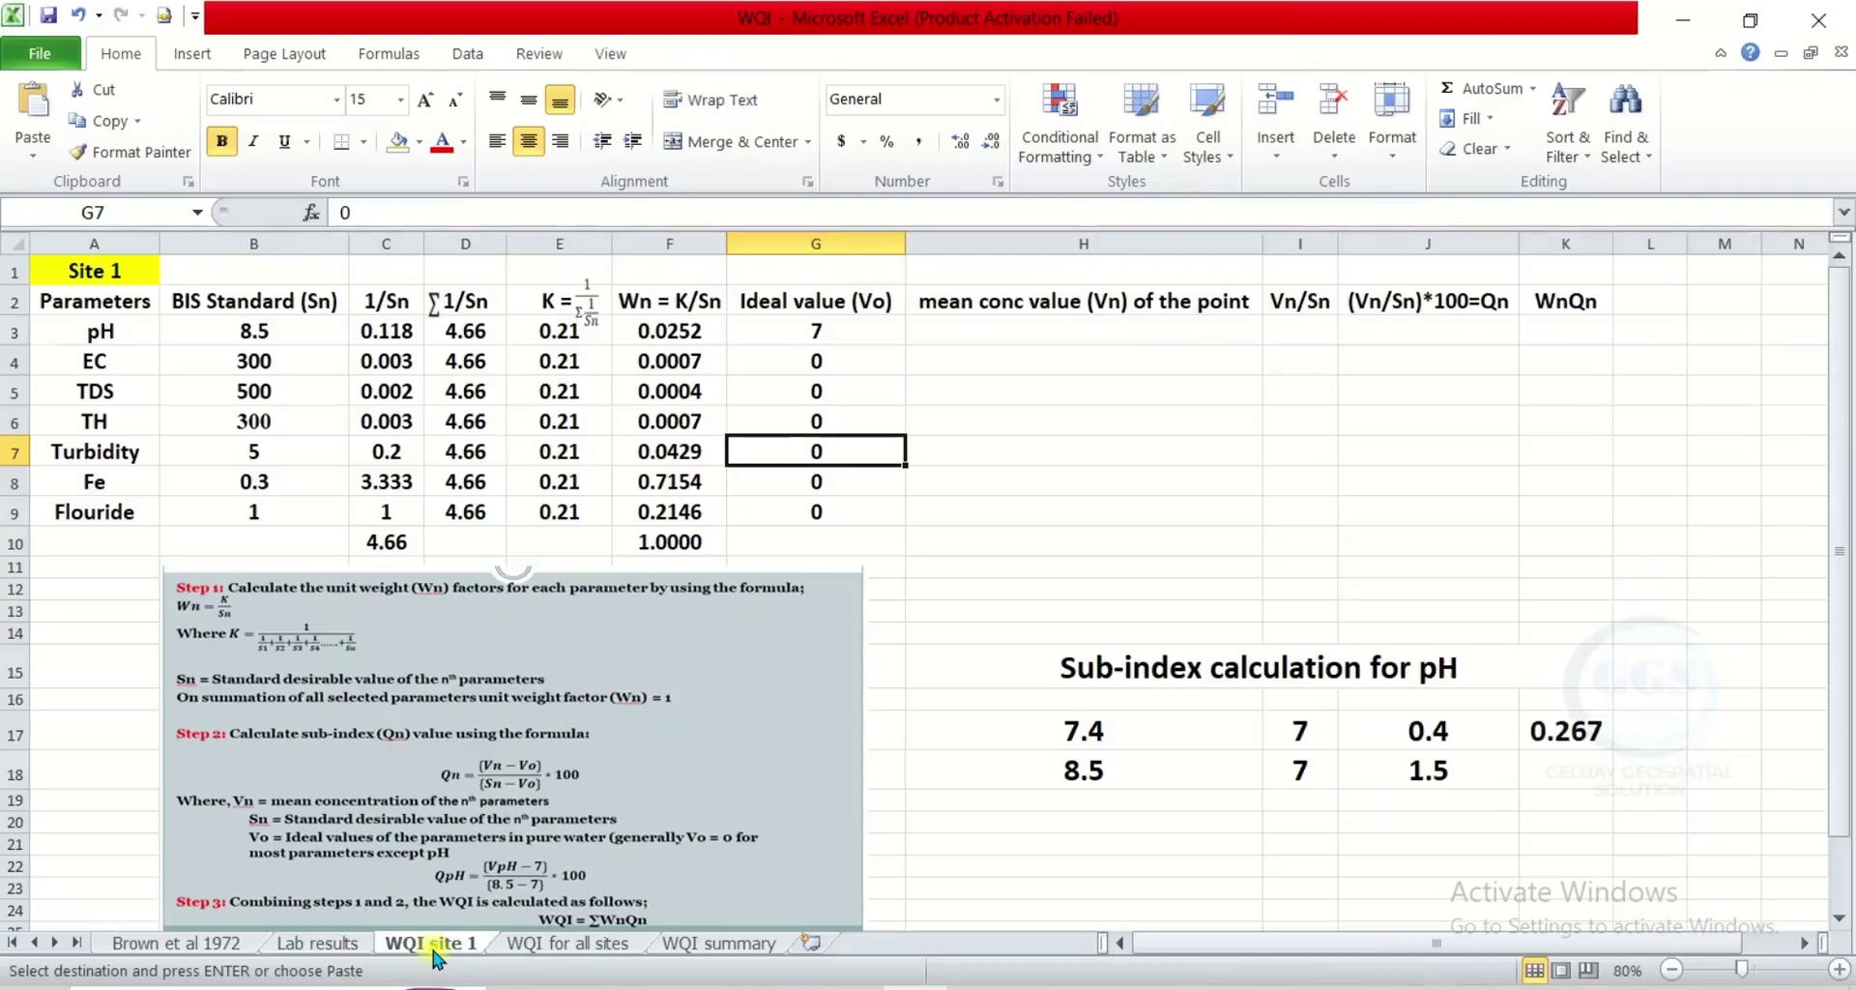
left_click(998, 330)
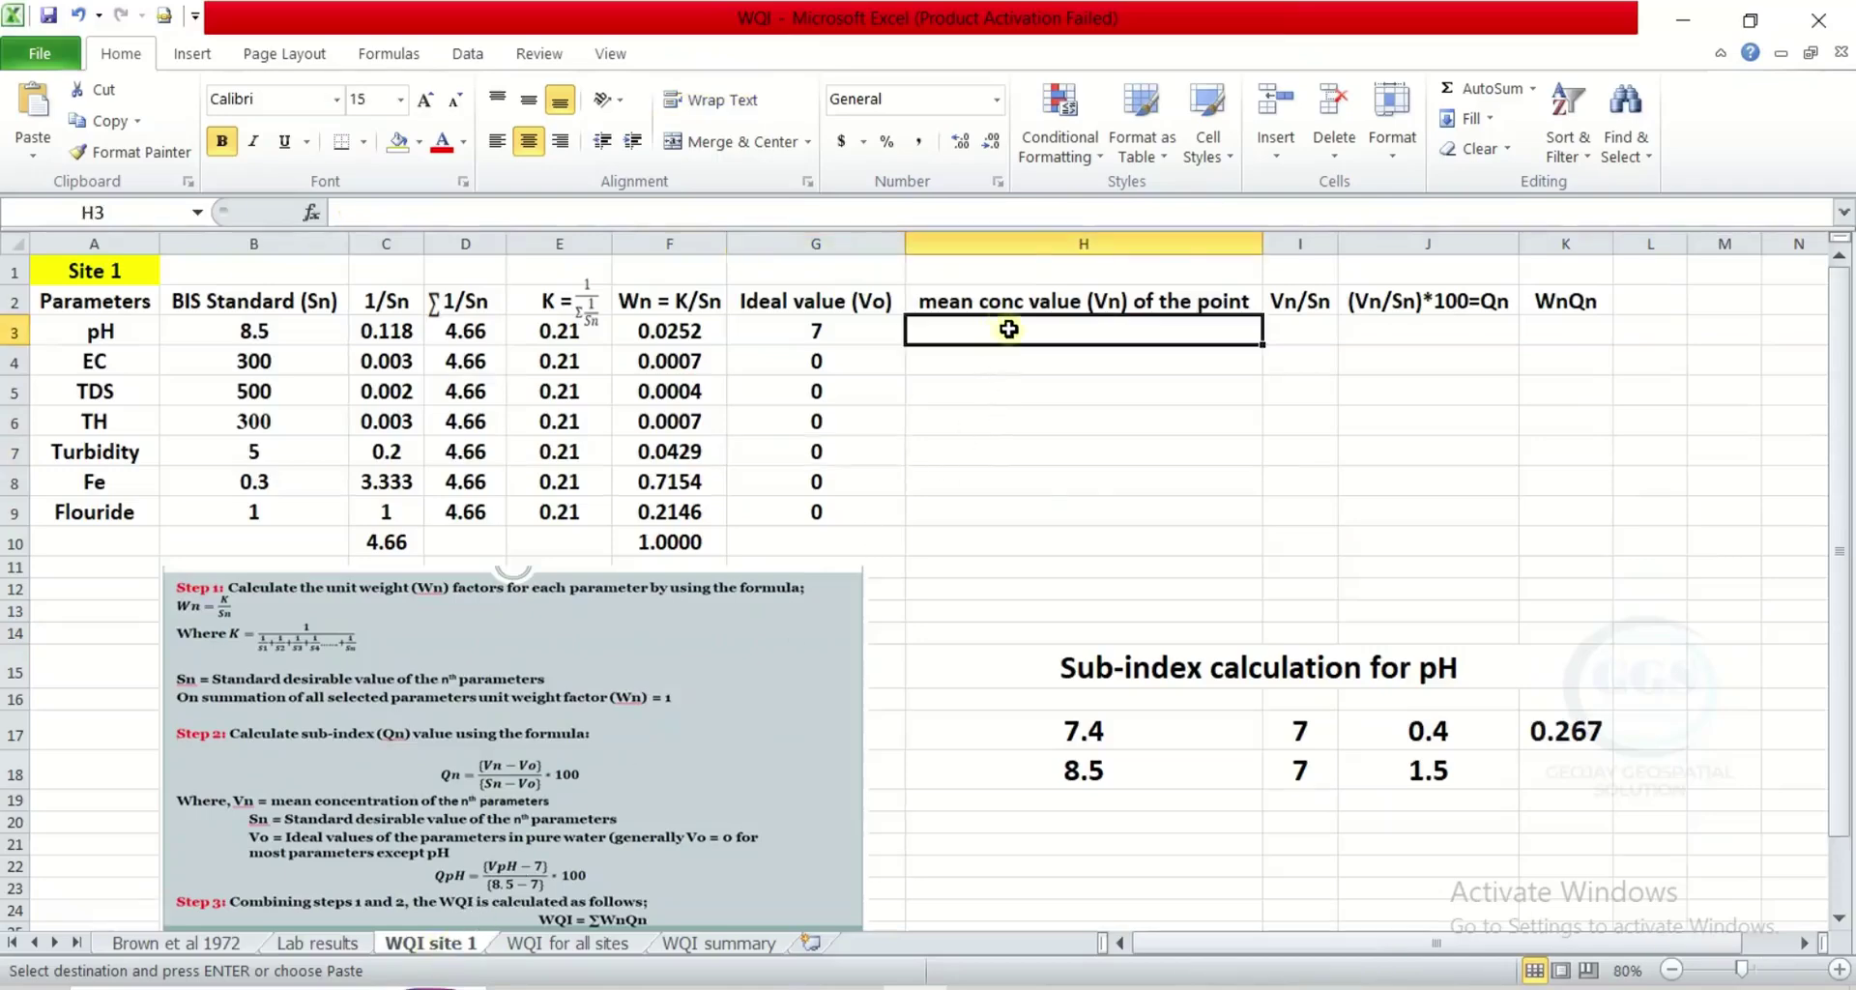
right_click(1008, 329)
left_click(1107, 438)
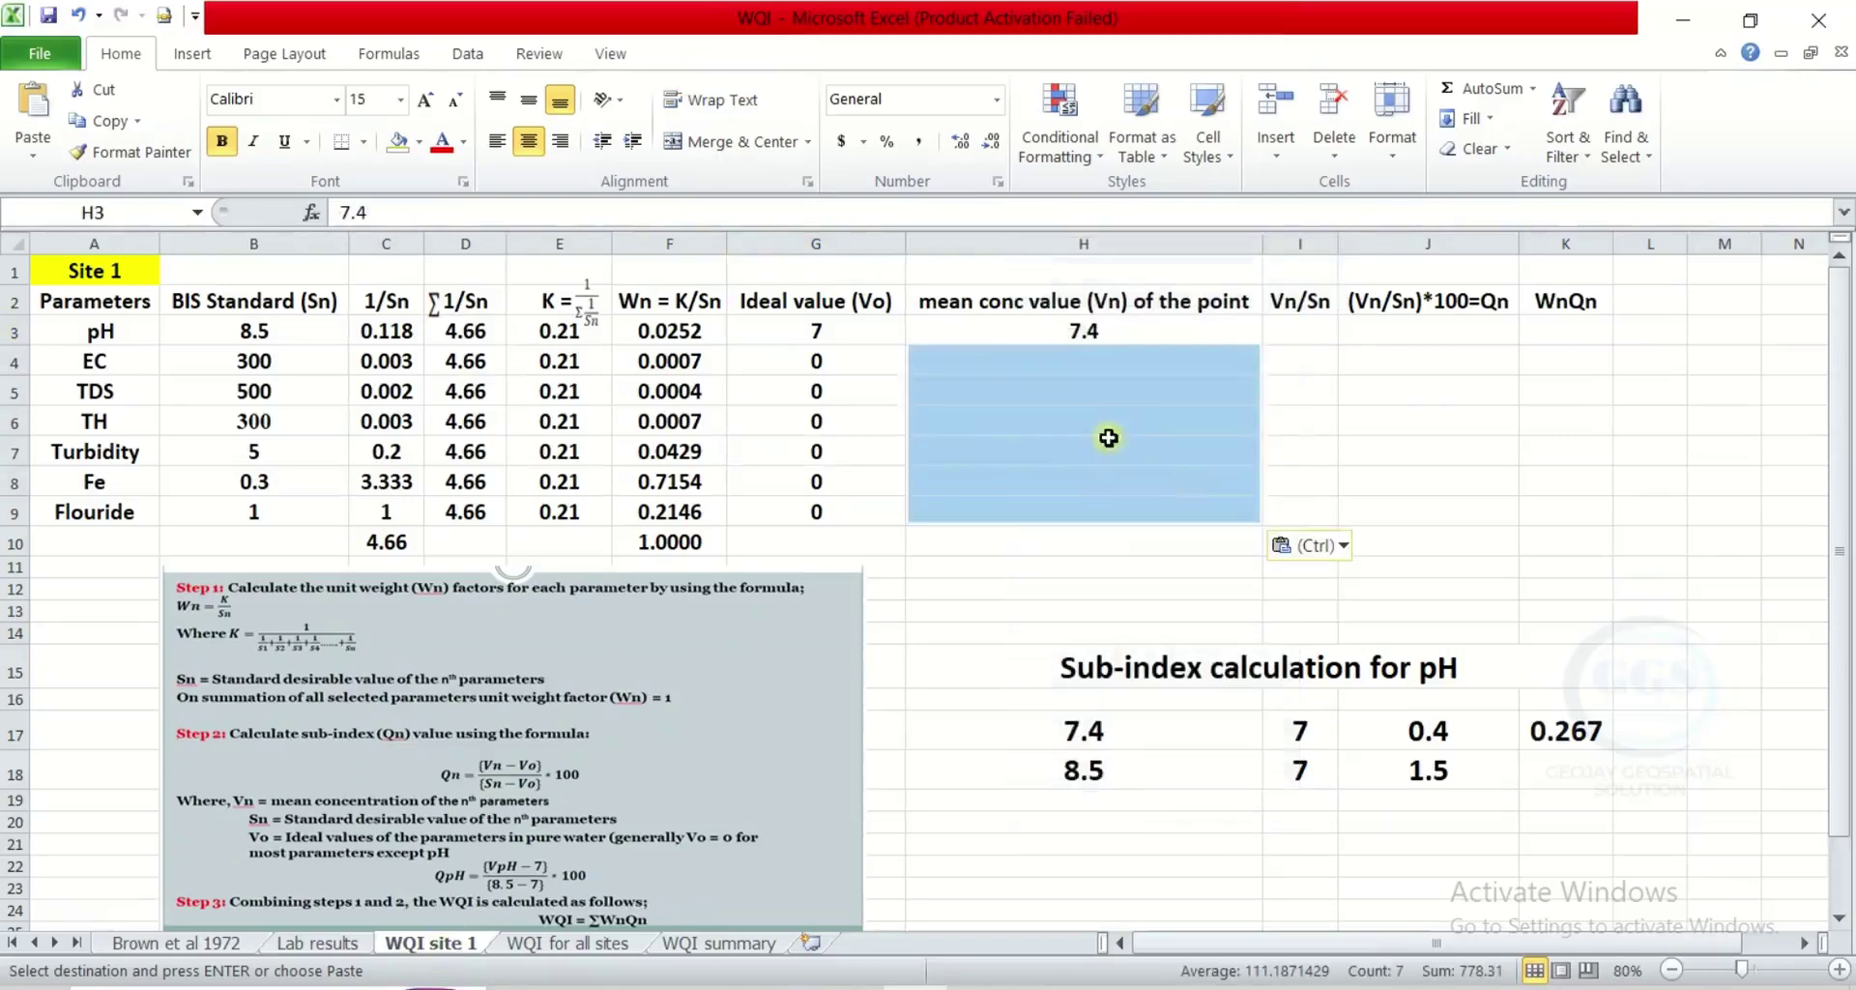
left_click(1069, 332)
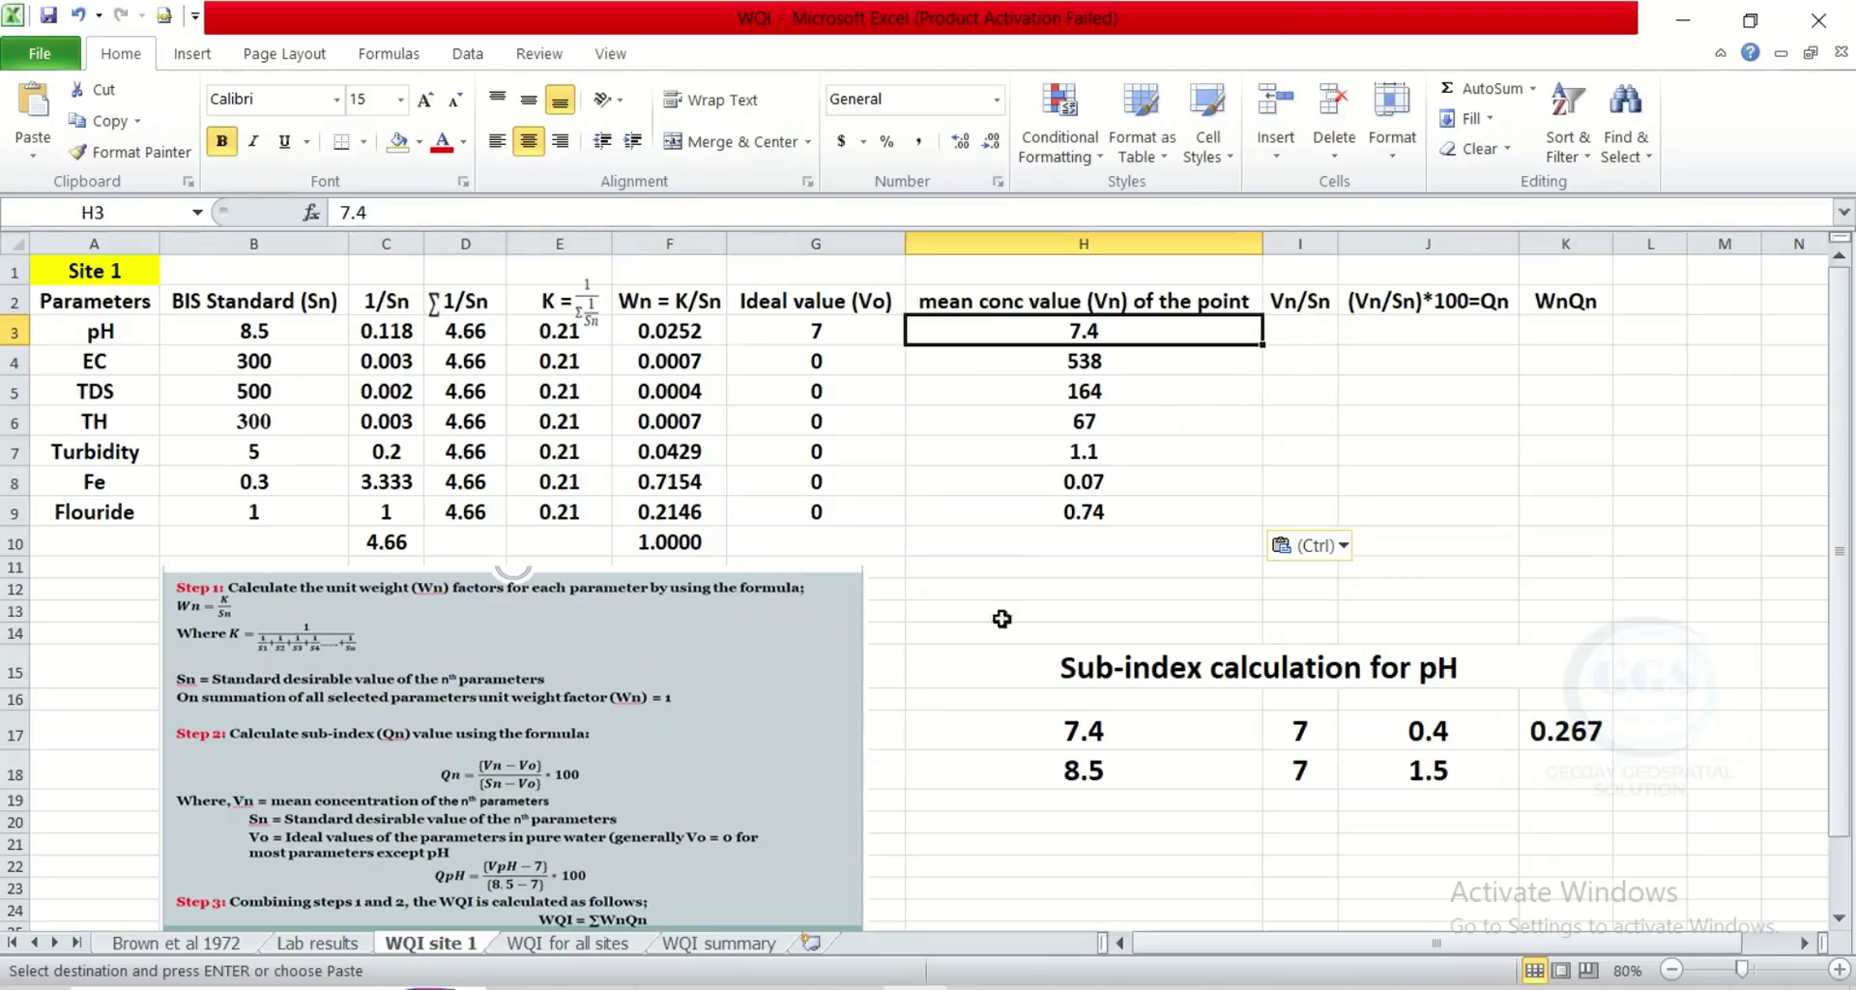
- Review the general Qn and pH sub-index formulas on the Brown et al 1972 sheet and in the formula picture on WQI site 1
left_click(326, 945)
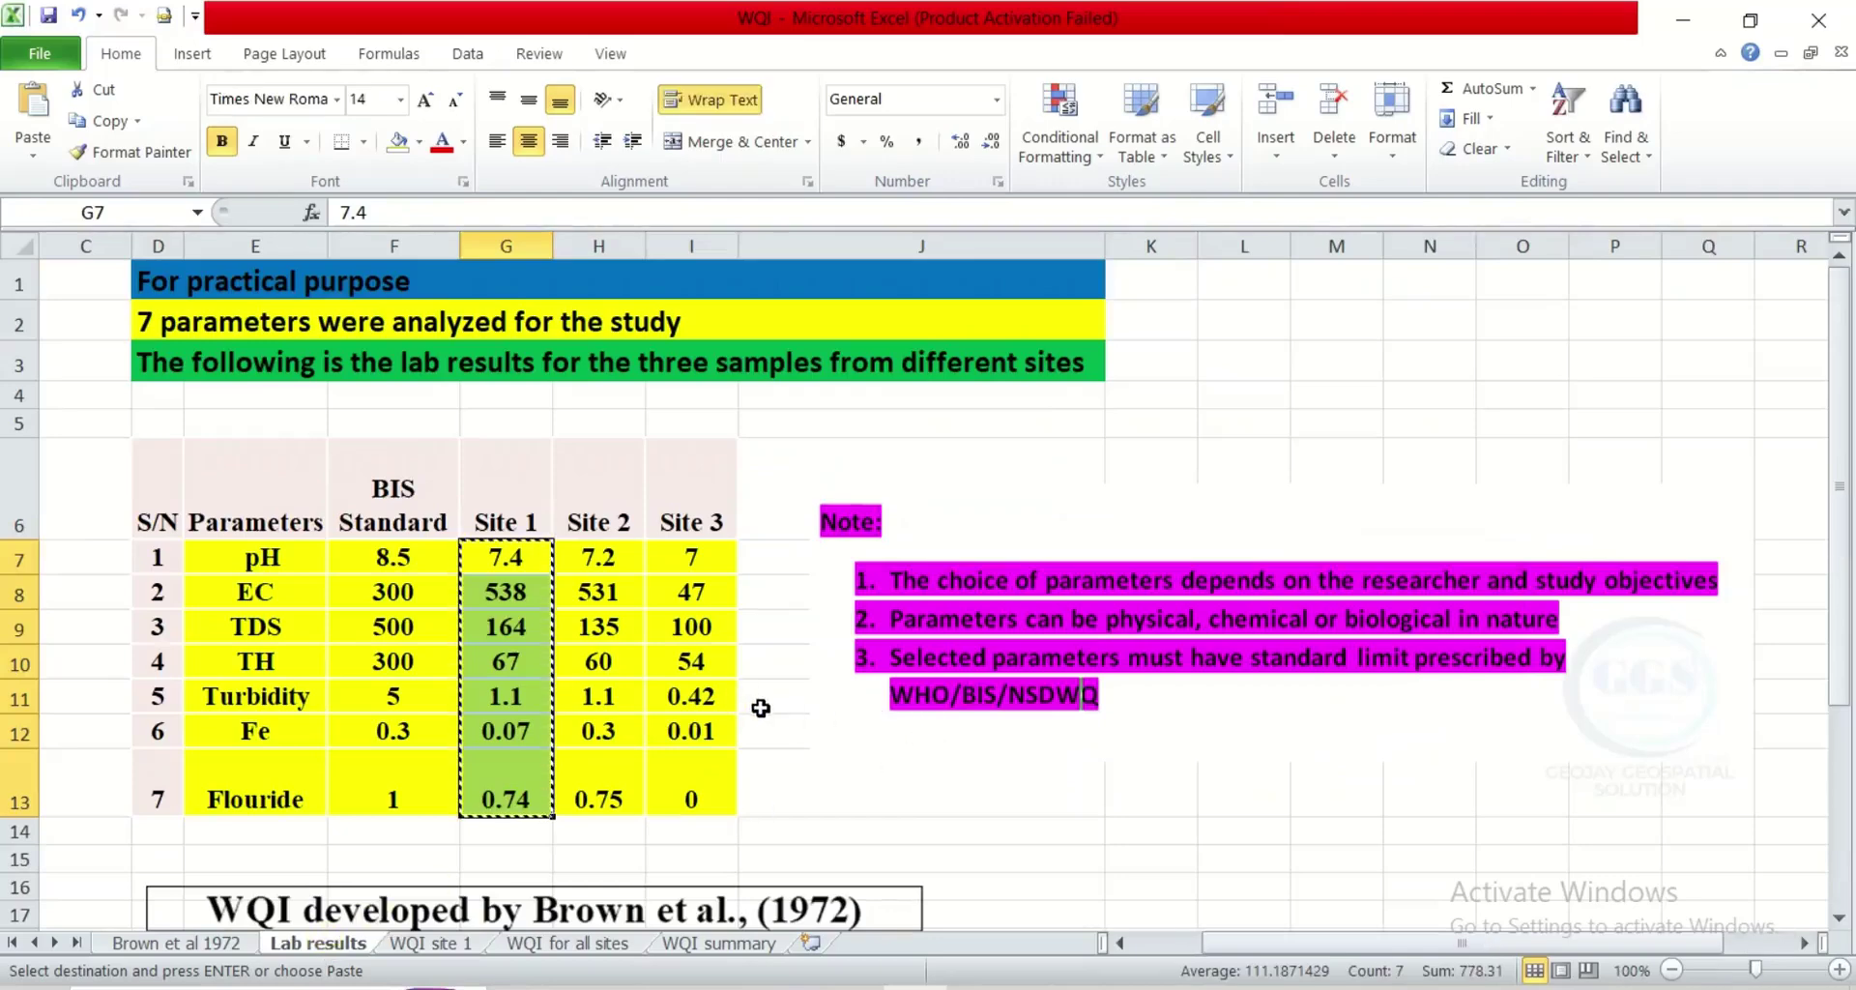
left_click(215, 947)
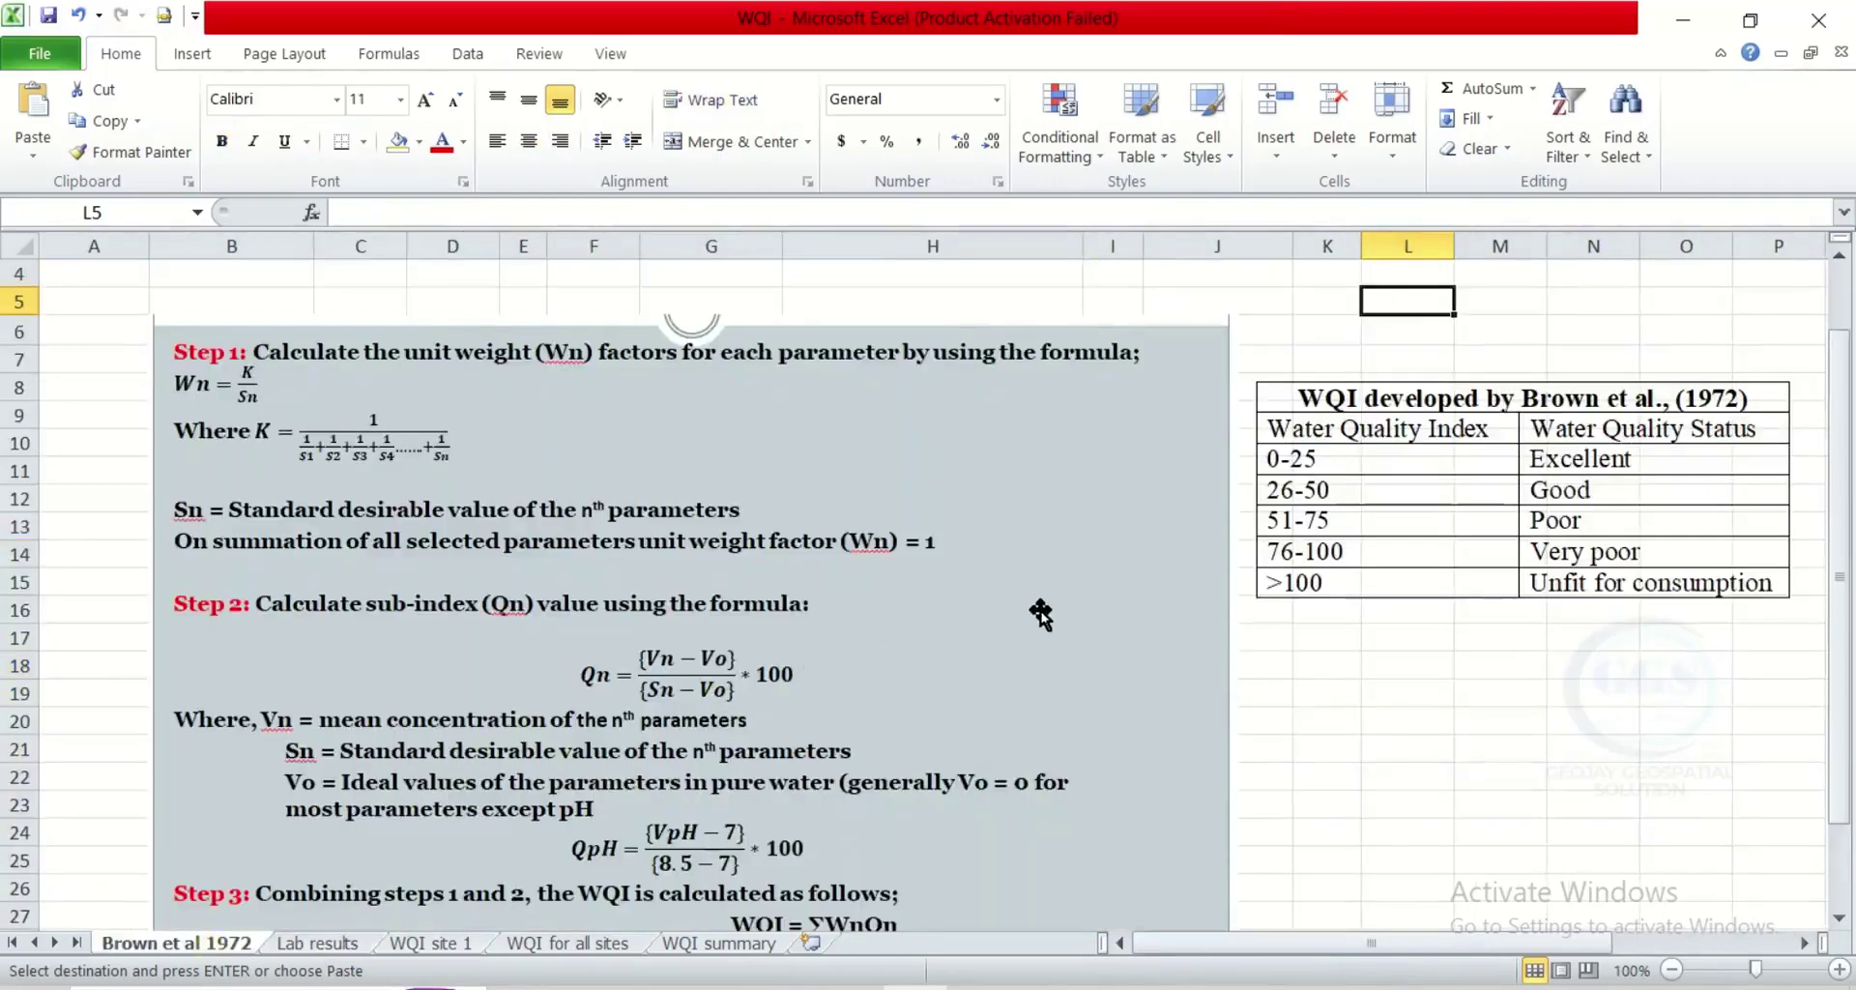
scroll(1044, 609, "down", 1)
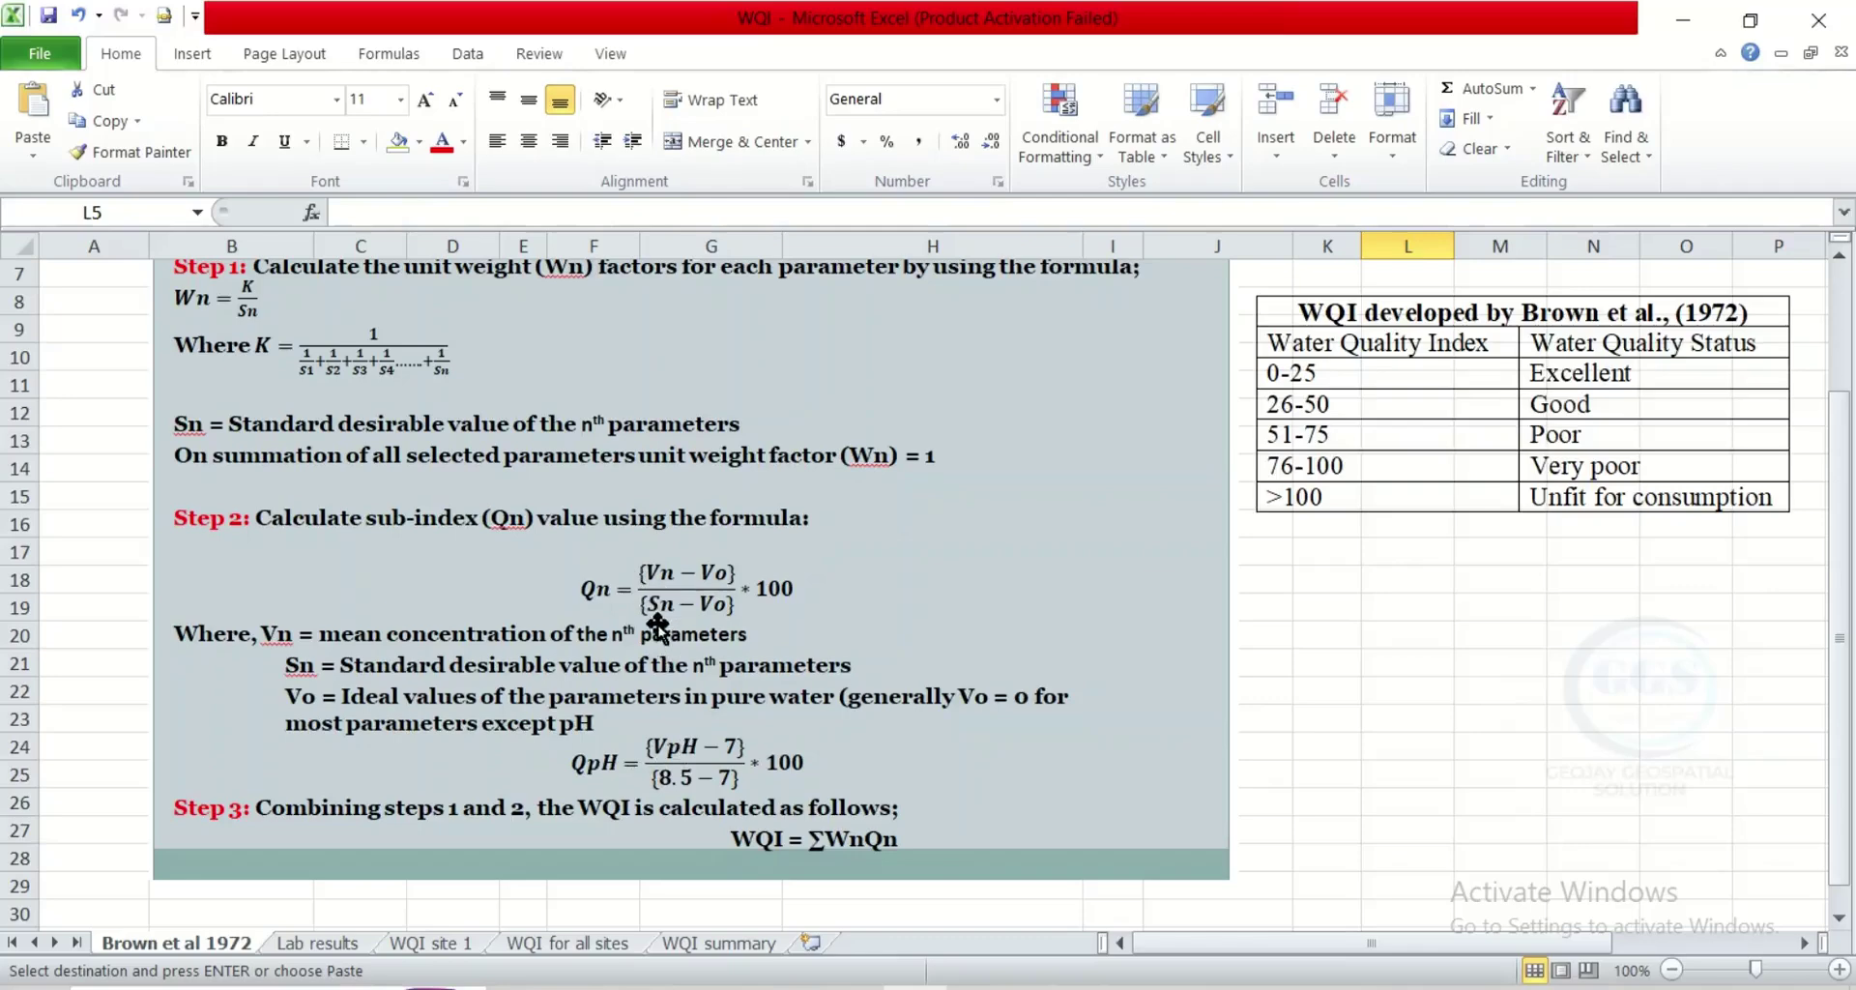
left_click(419, 948)
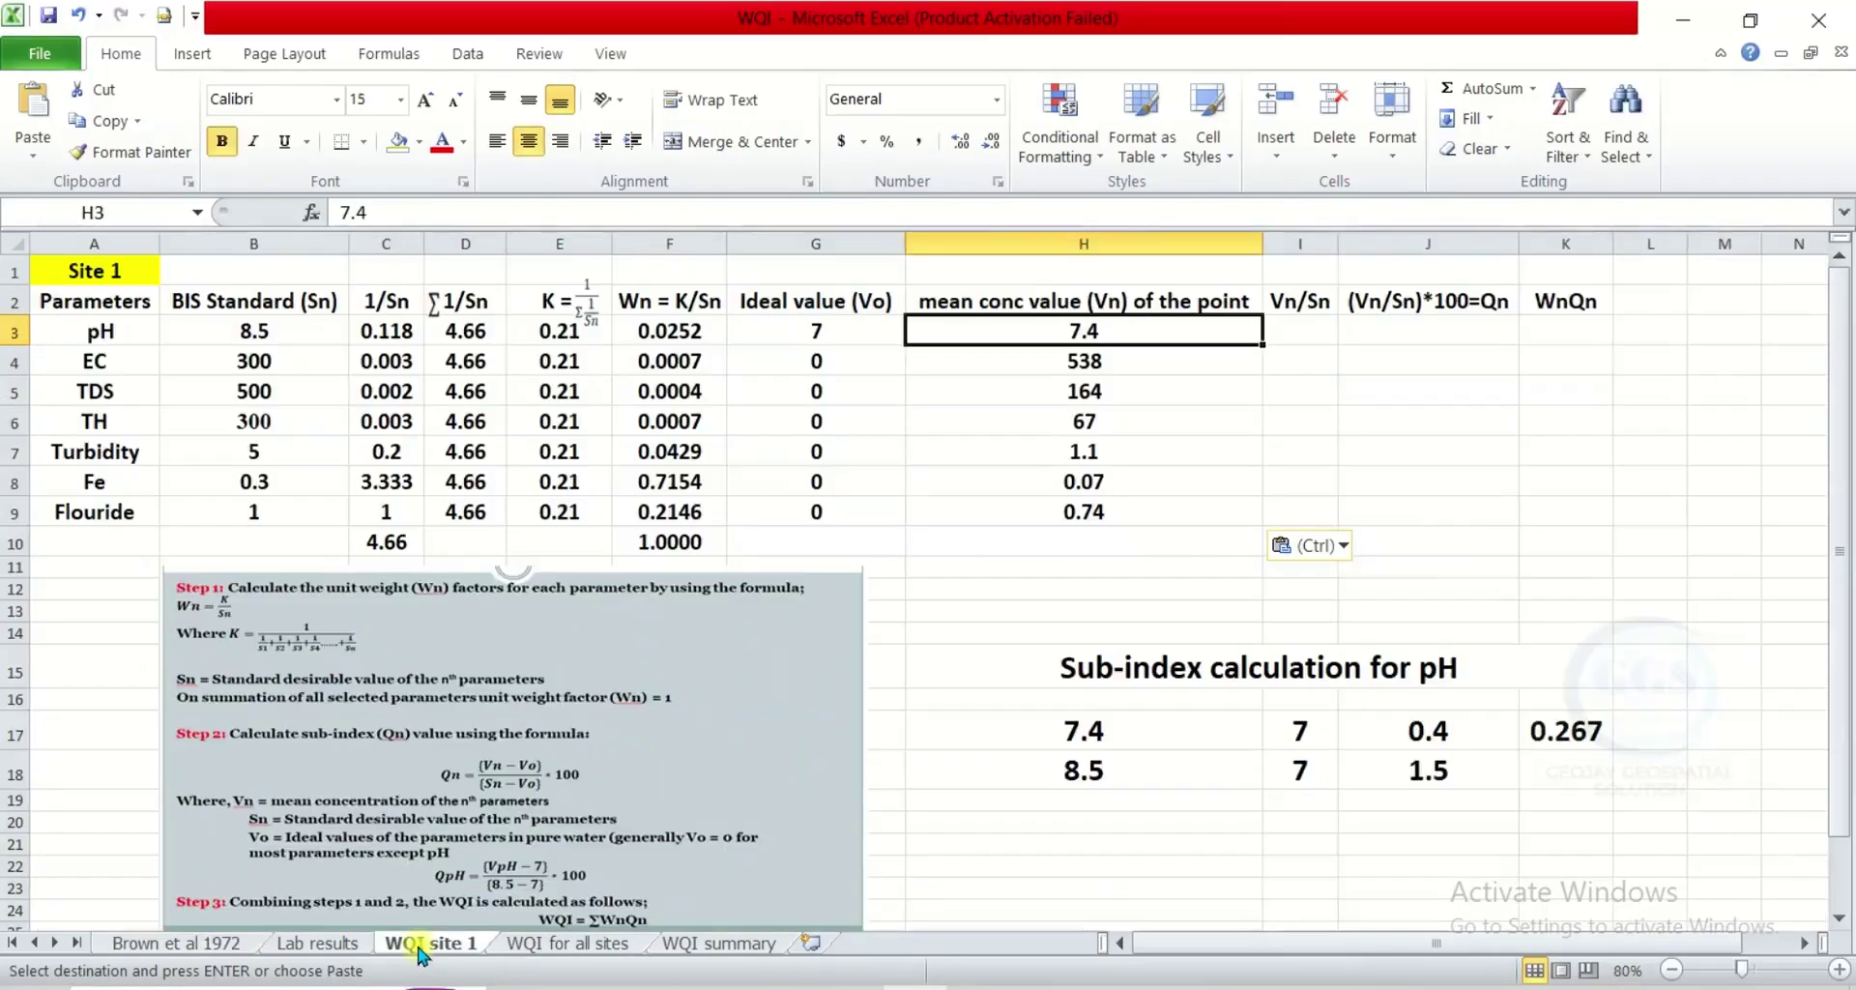
left_click(1298, 333)
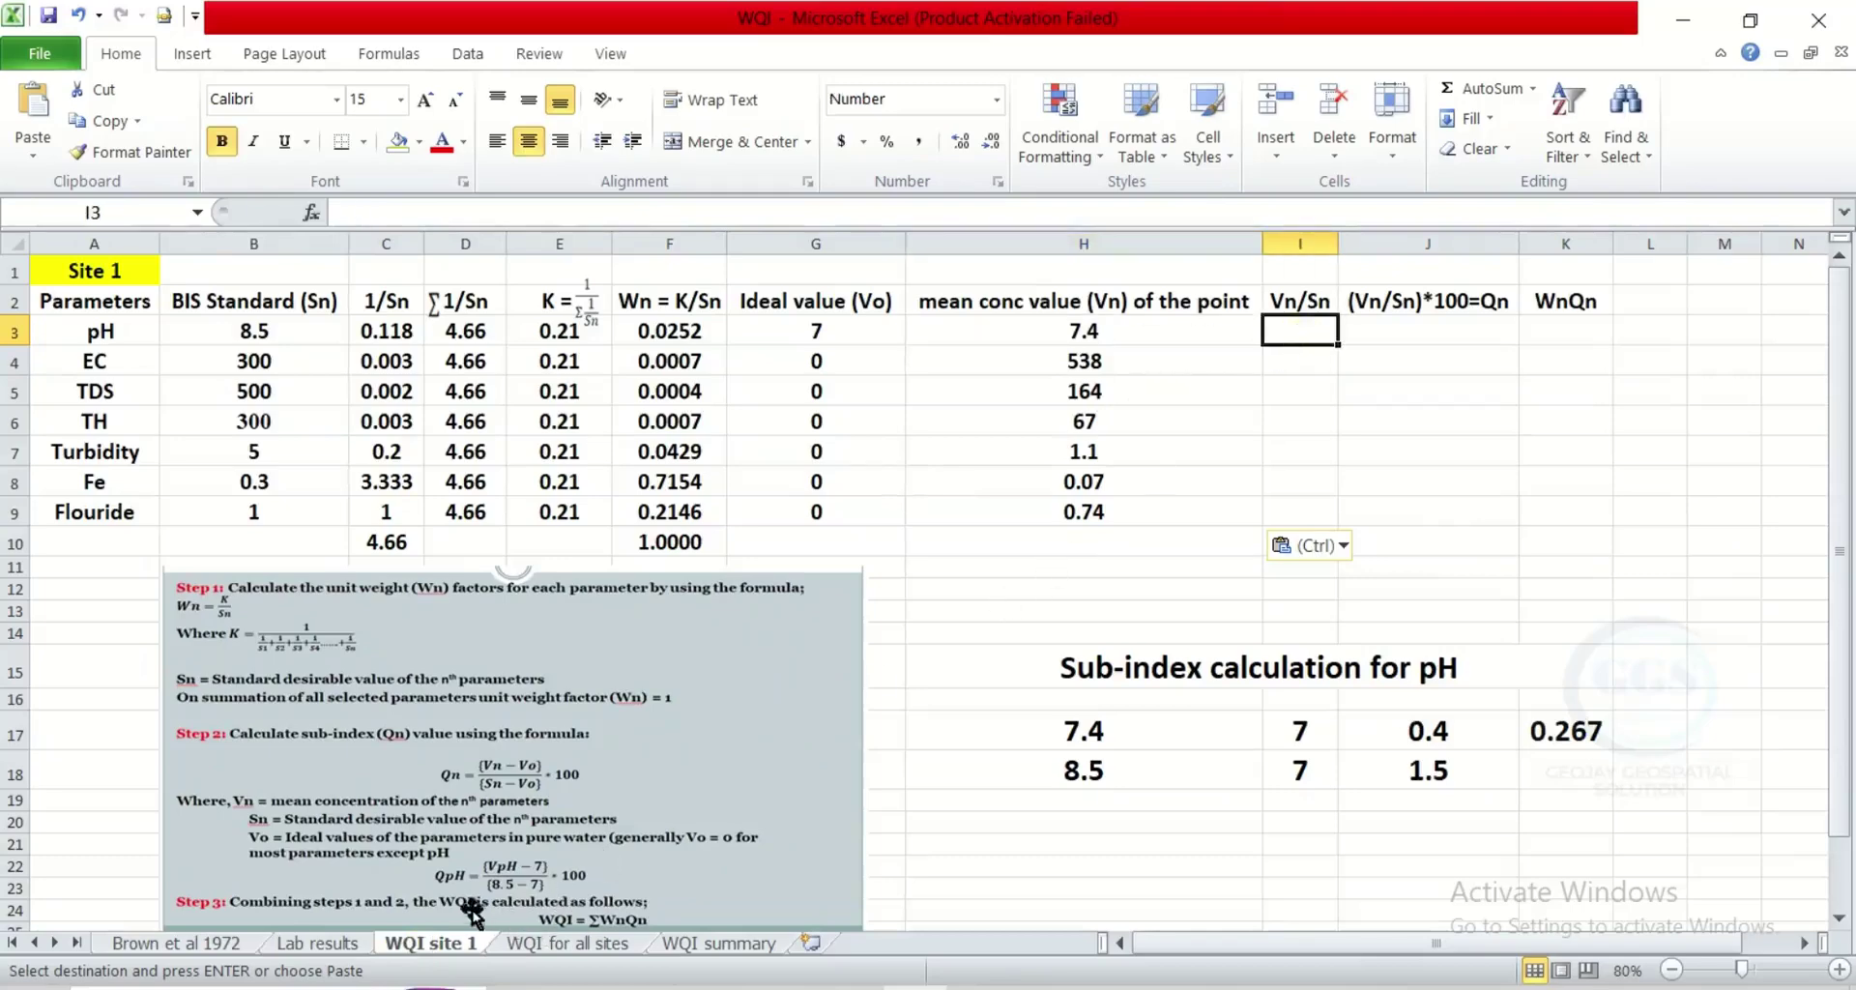
scroll(469, 875, "down", 1)
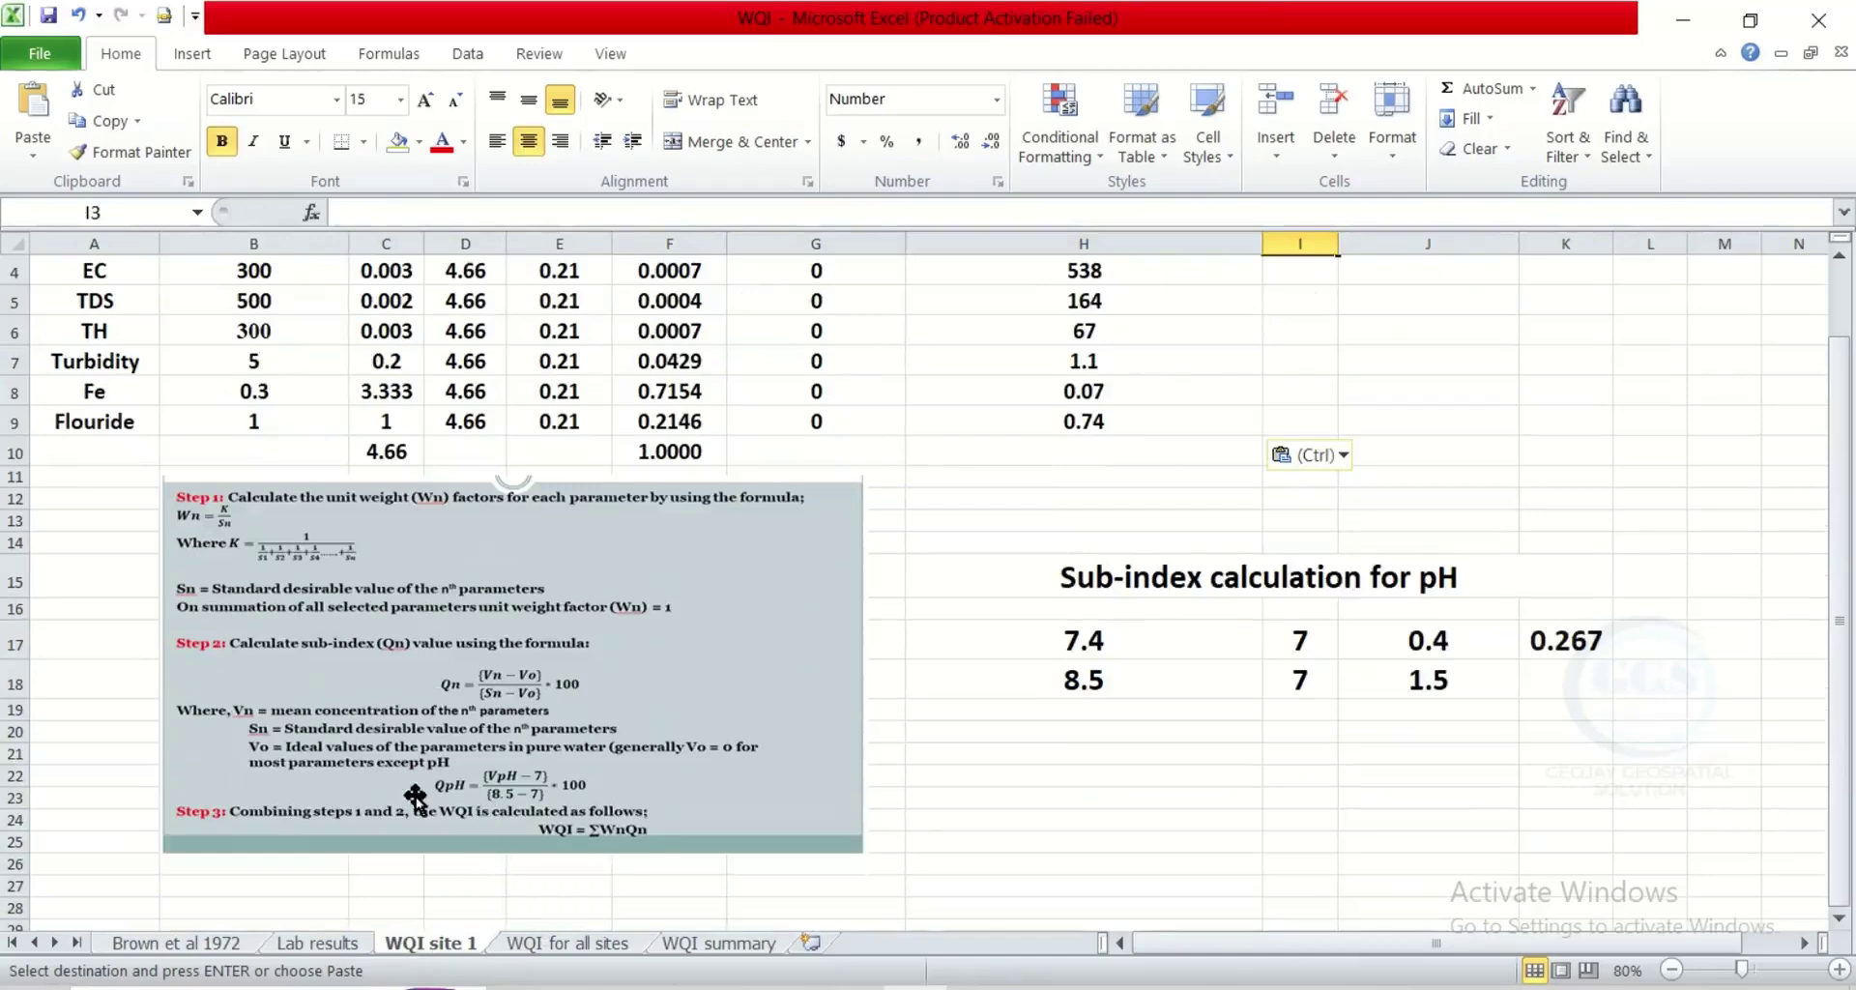
left_click(791, 806)
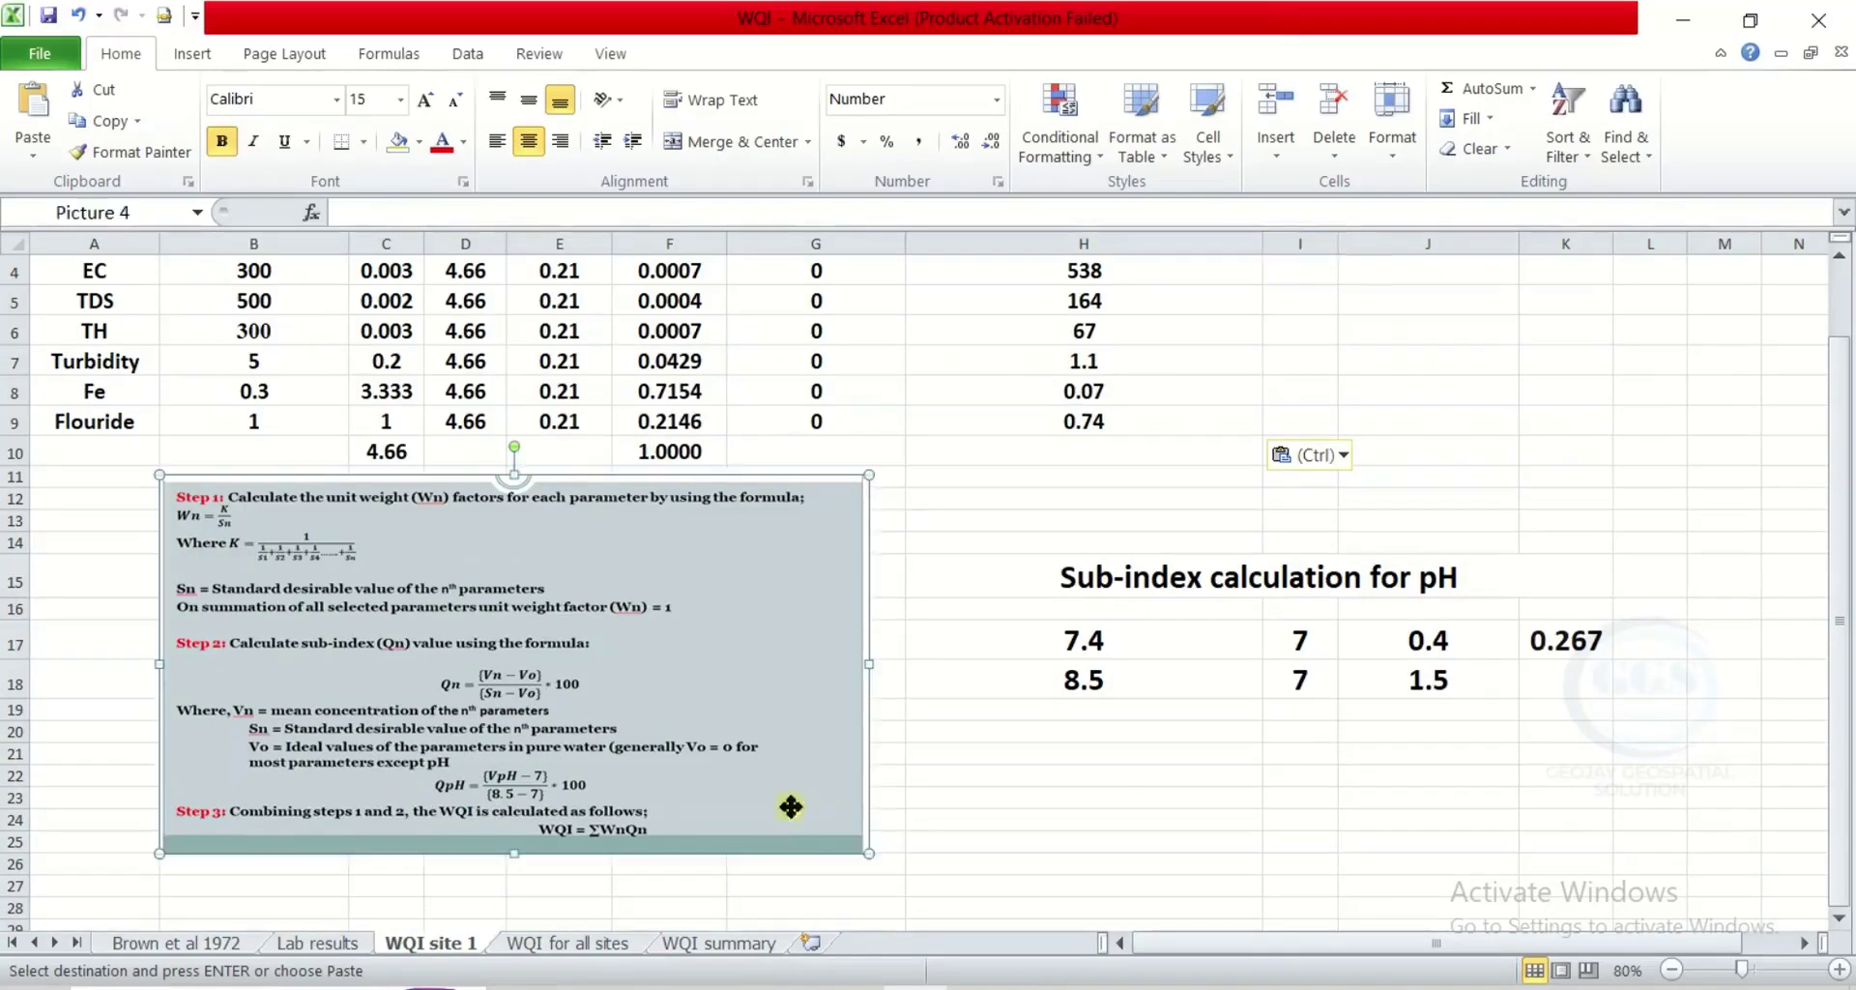
- Enlarge the formula picture below the WQI site 1 table so it extends just into column H
left_click_drag(869, 854, 564, 803)
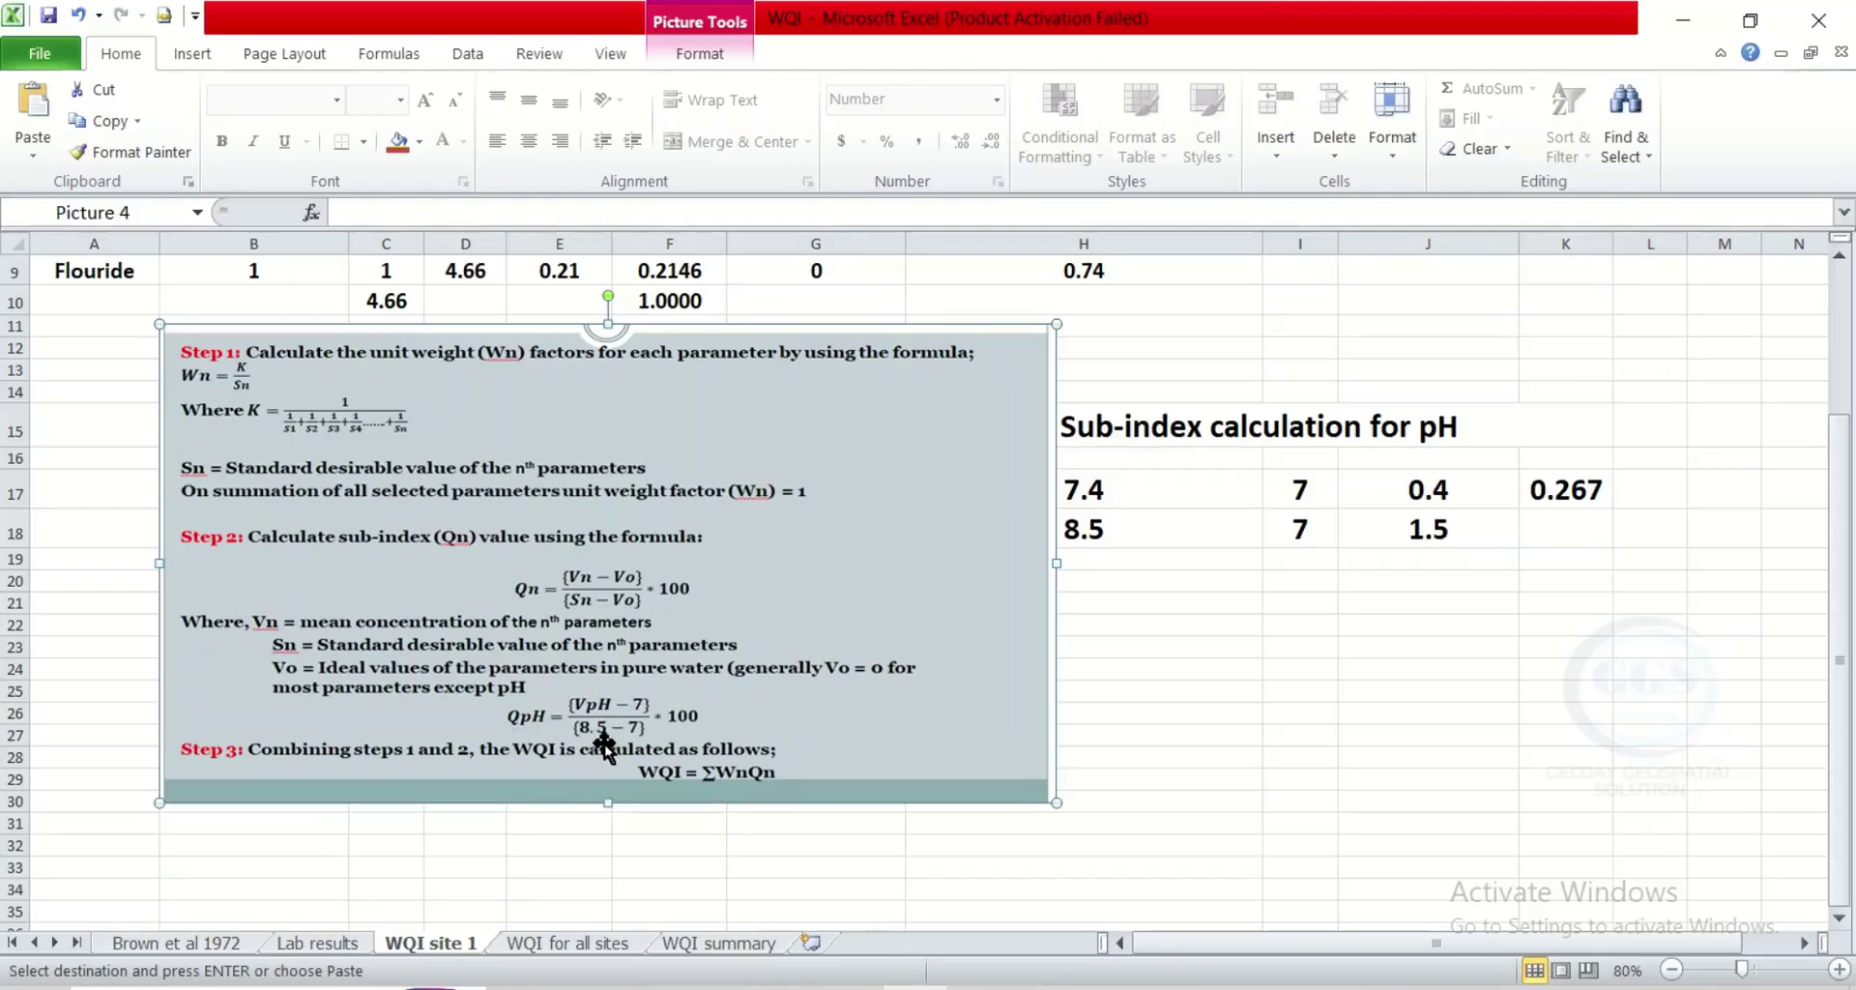
left_click(1295, 582)
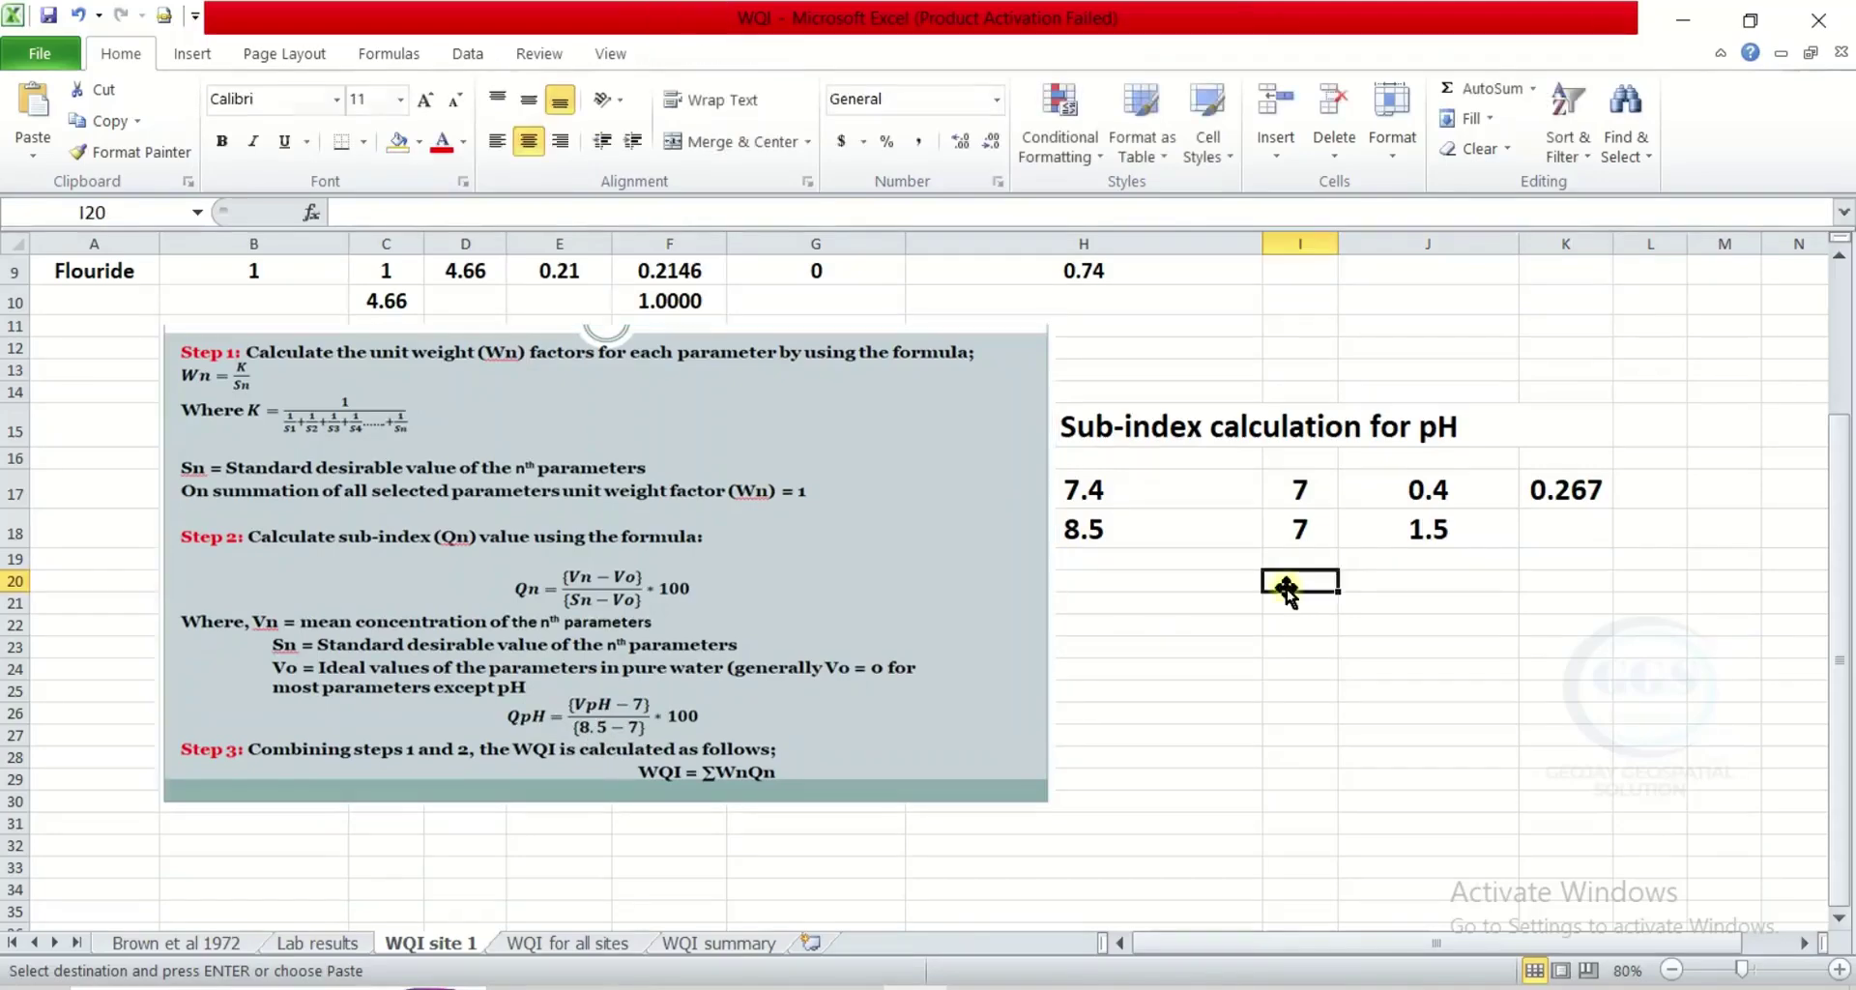
- Examine the inputs of the pH sub-index calculation in rows 17 and 18 against the pH row and the QpH formula
scroll(1233, 497, "up", 1)
scroll(1250, 530, "up", 1)
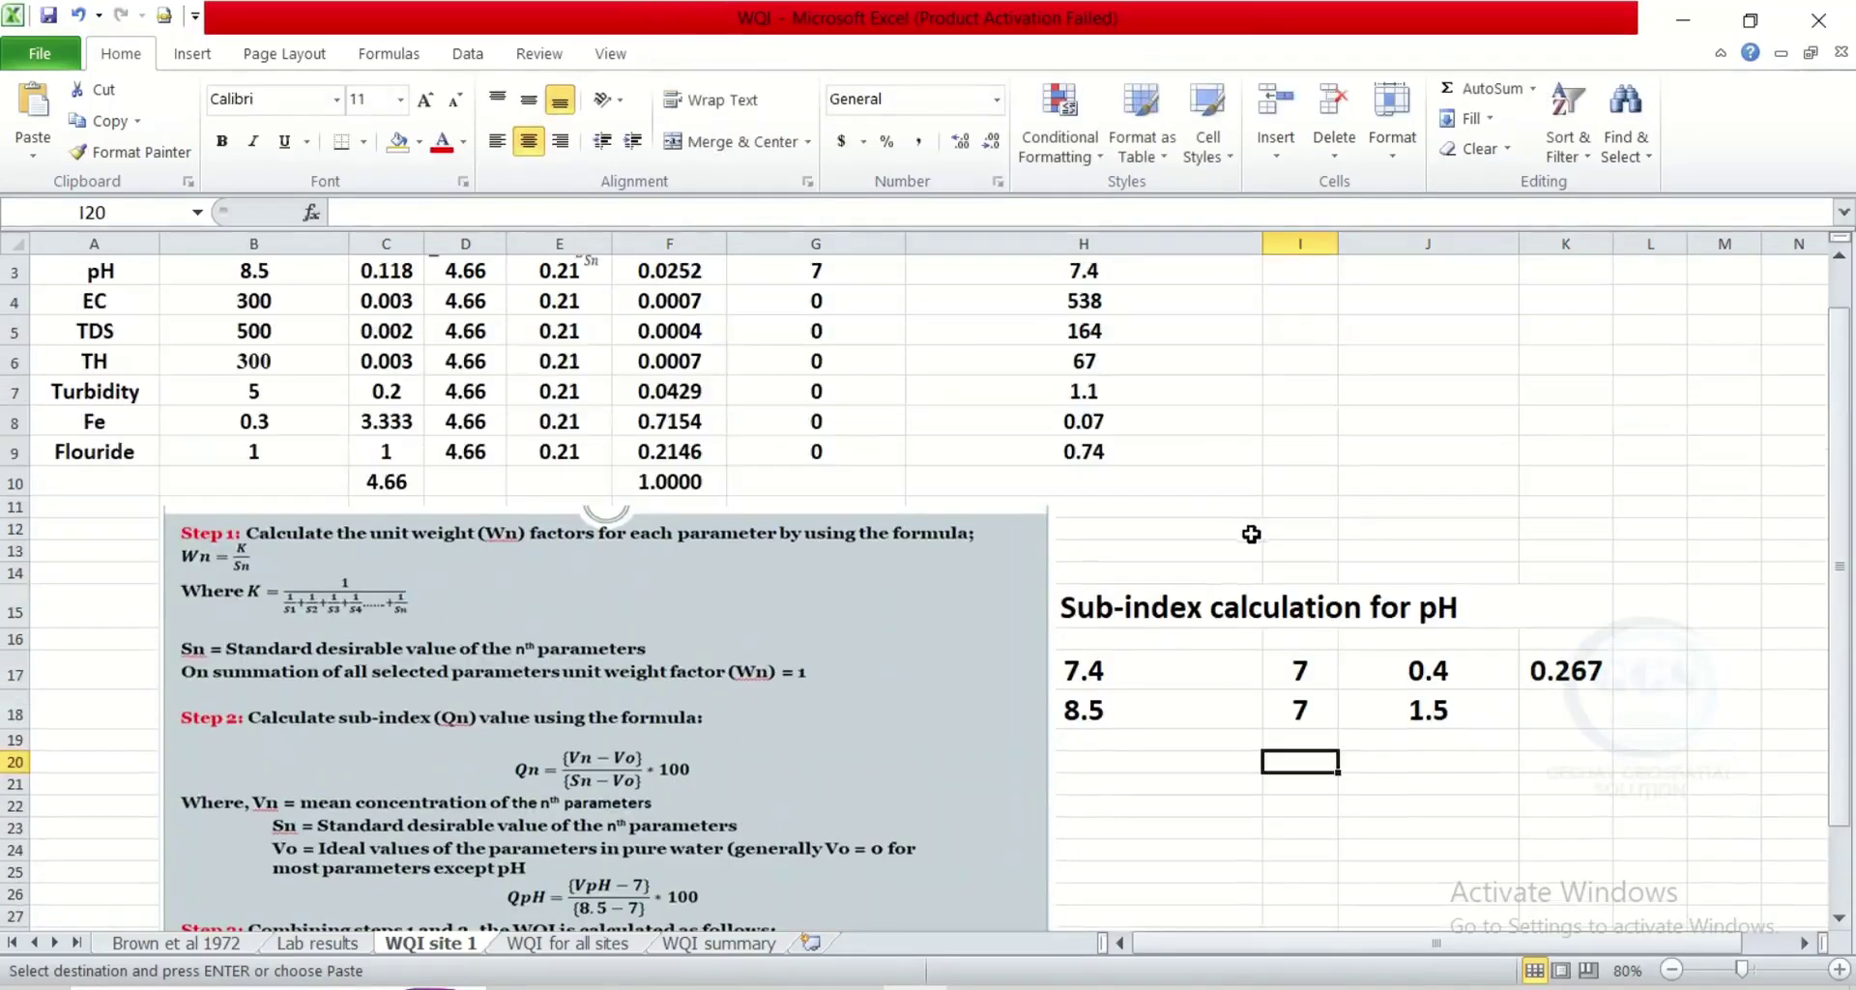
scroll(929, 701, "up", 1)
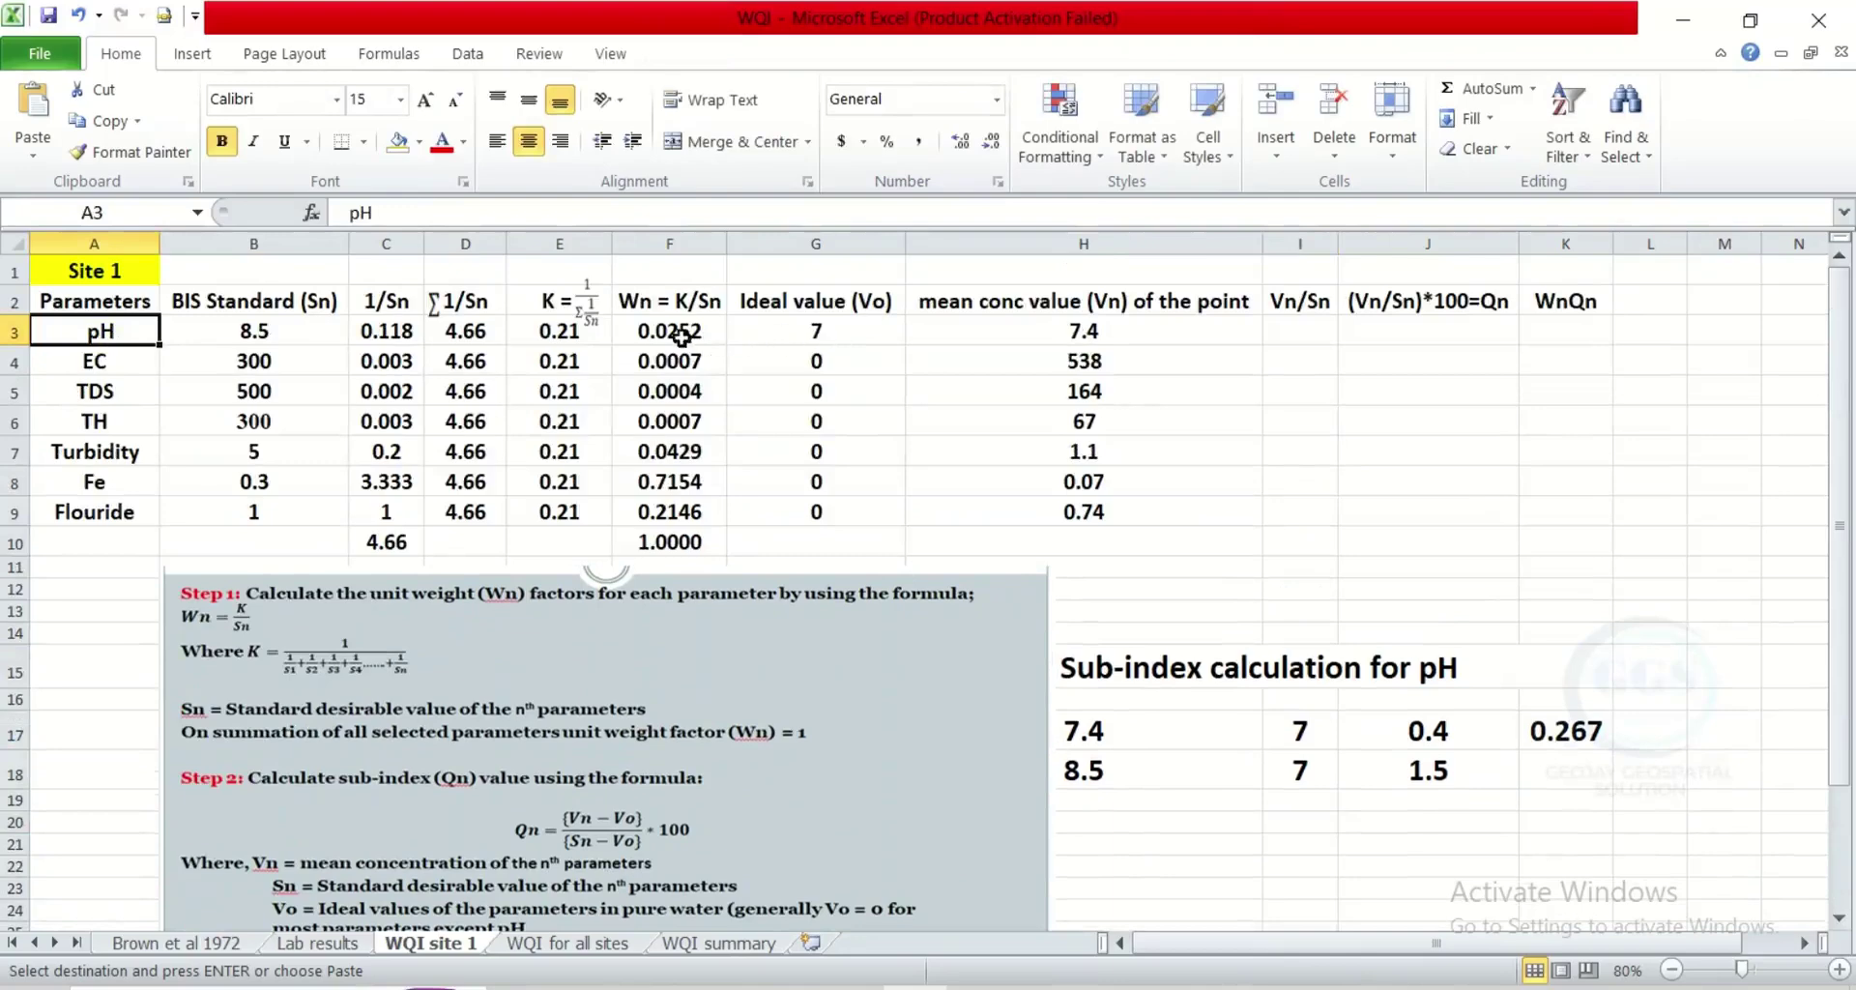
left_click(1091, 338)
left_click(1094, 739)
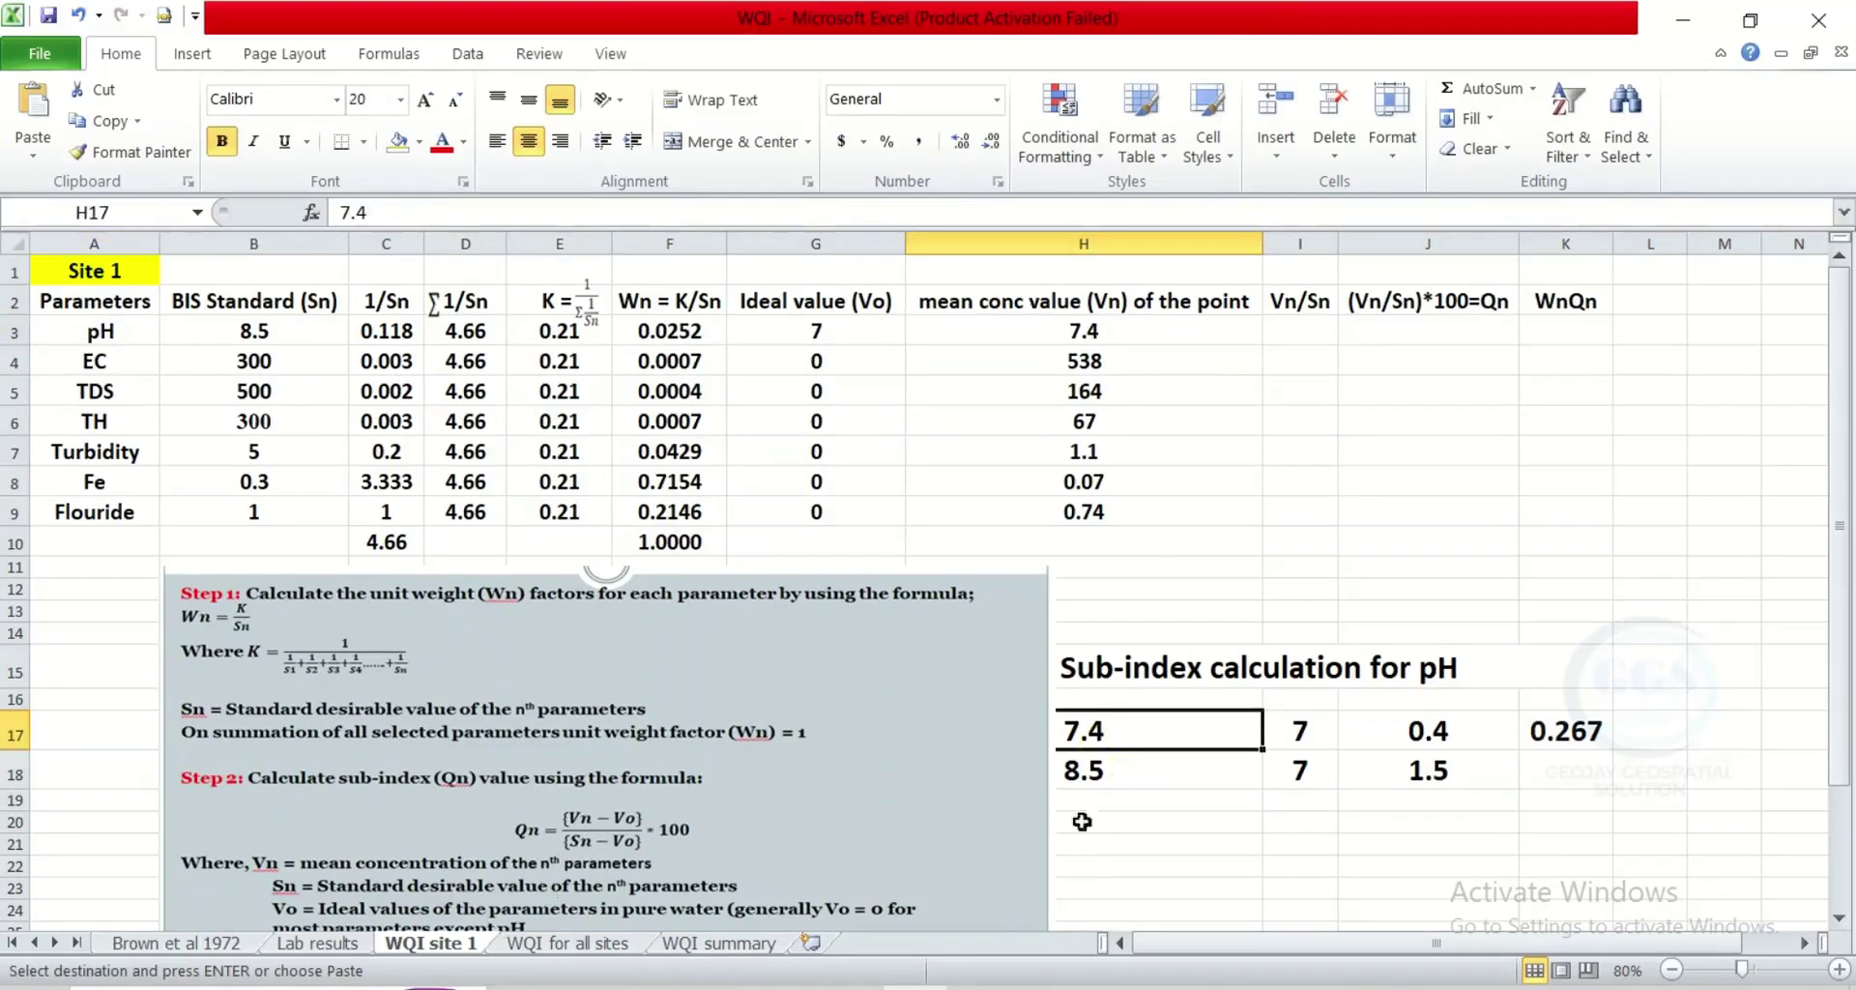
left_click(1301, 730)
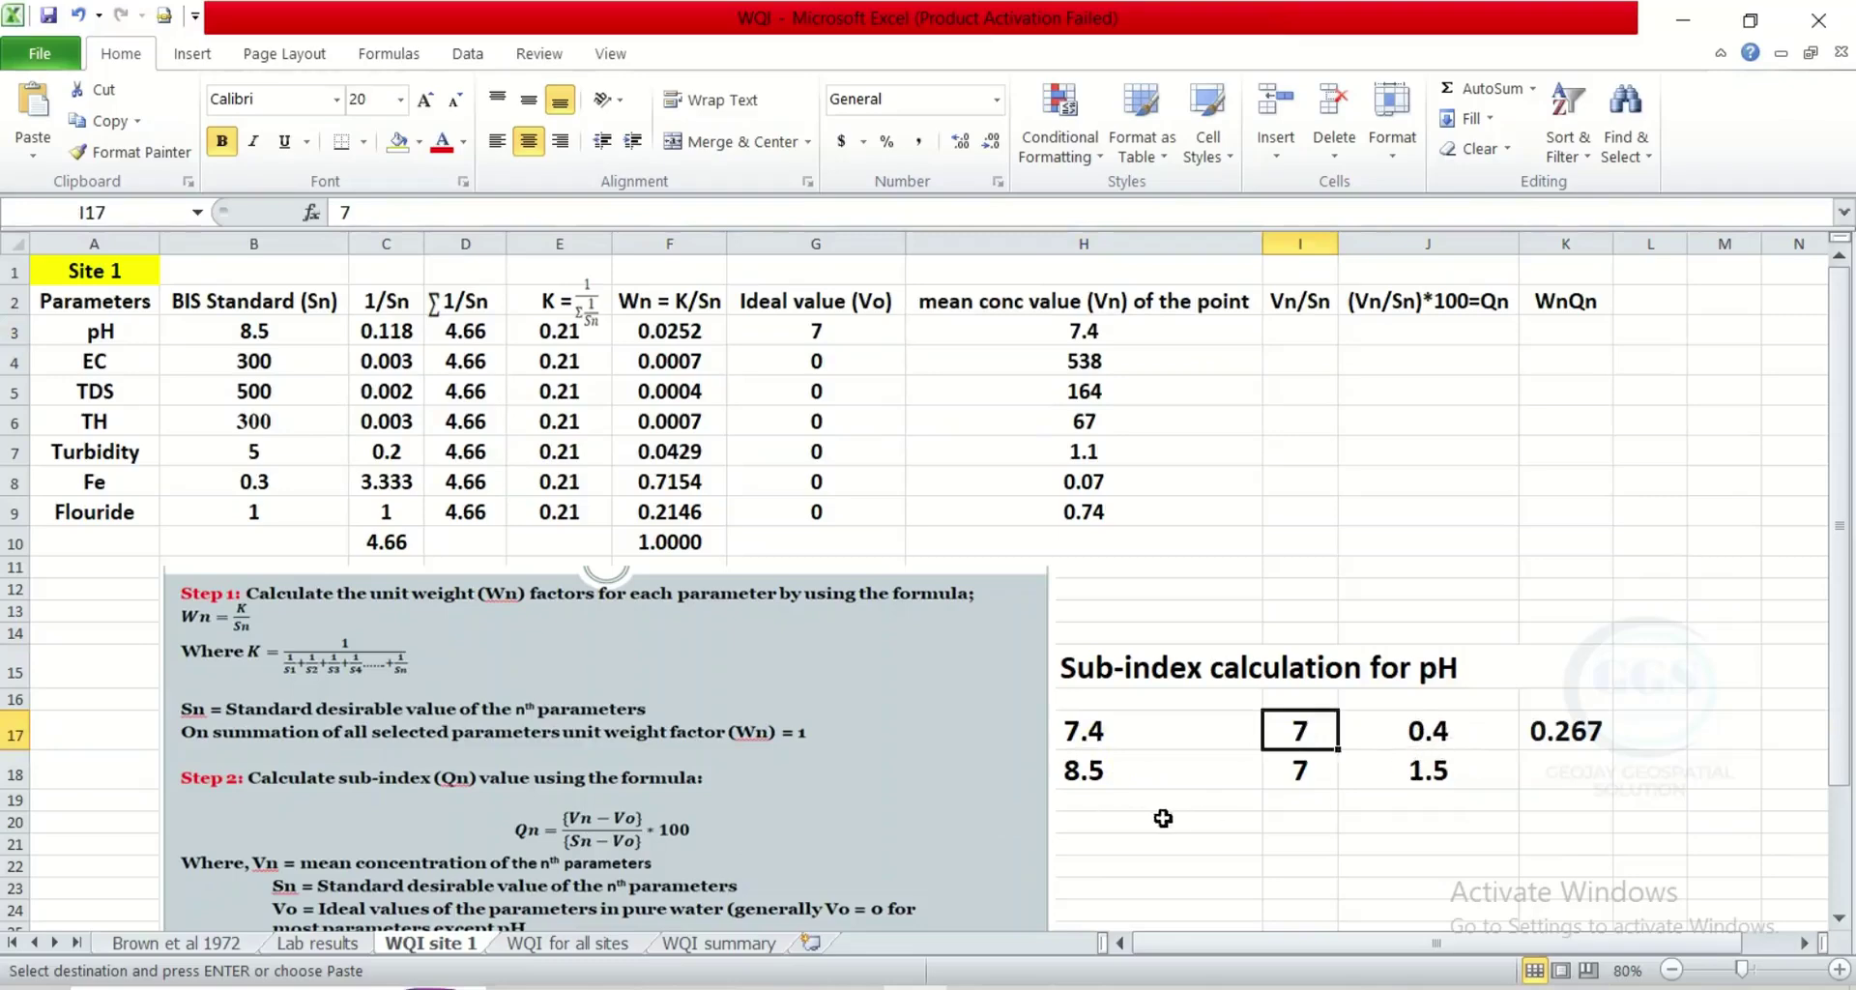
scroll(584, 854, "down", 1)
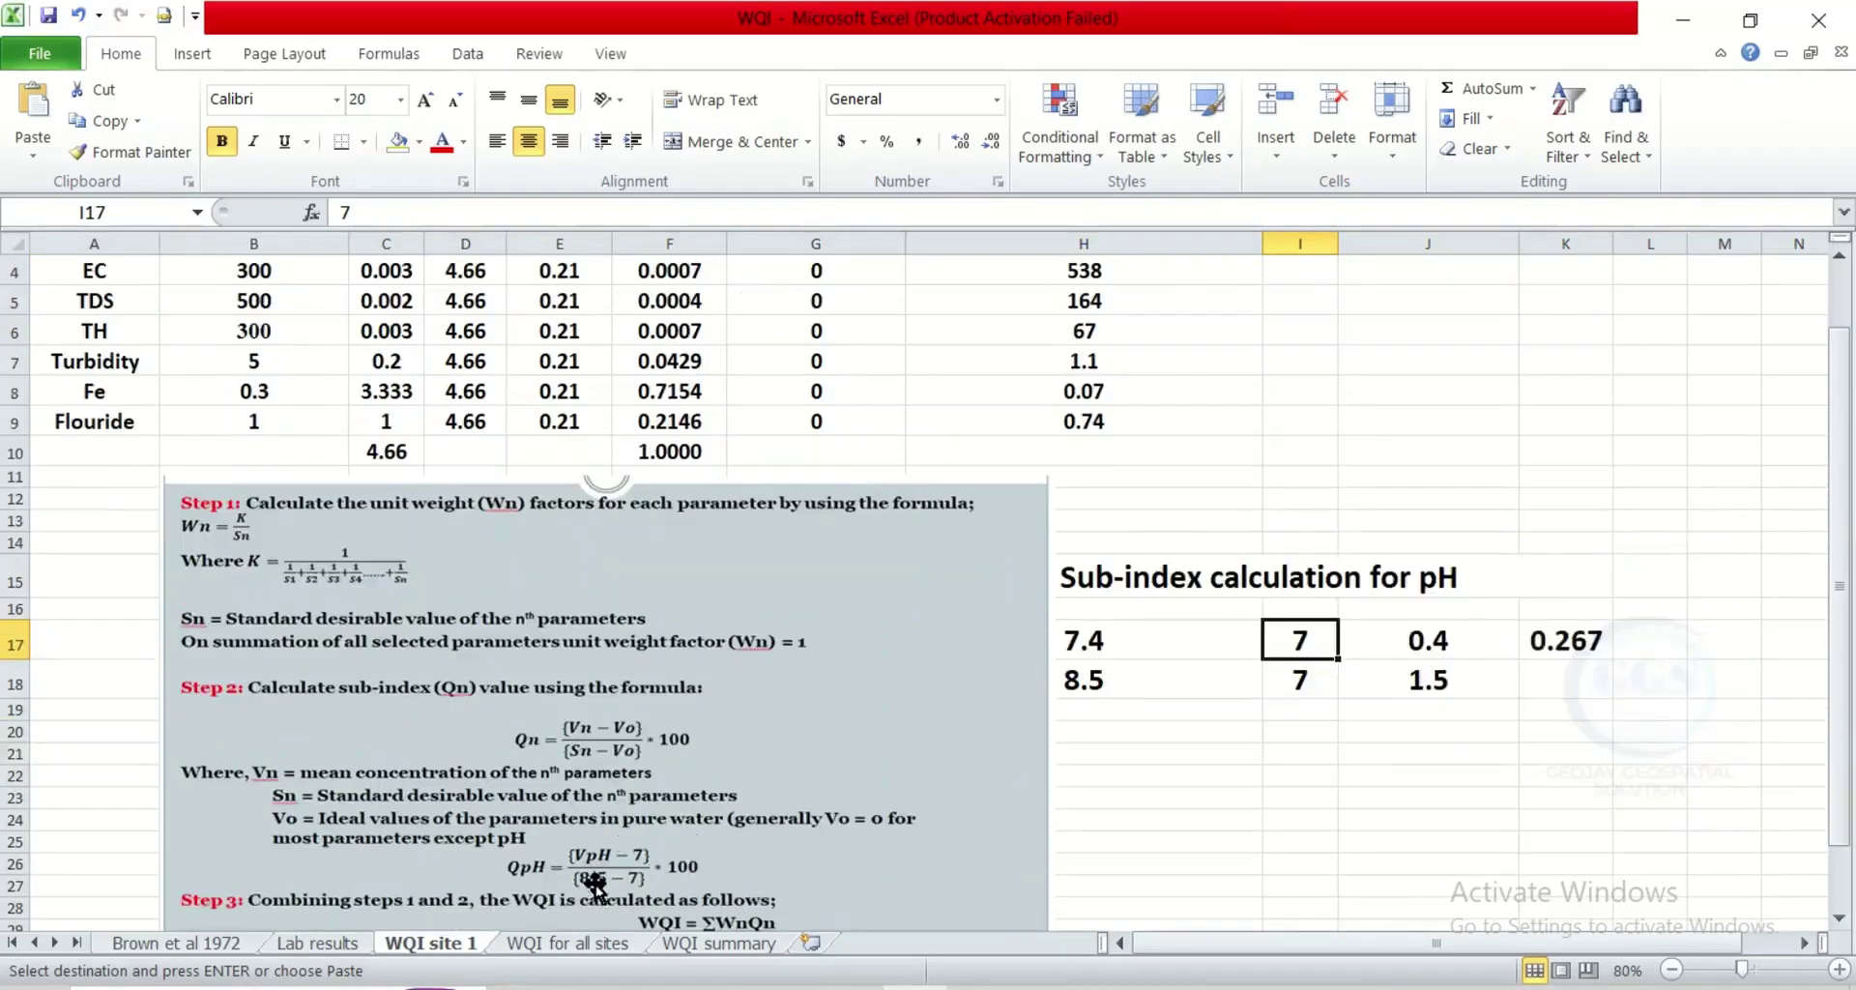
left_click(1135, 682)
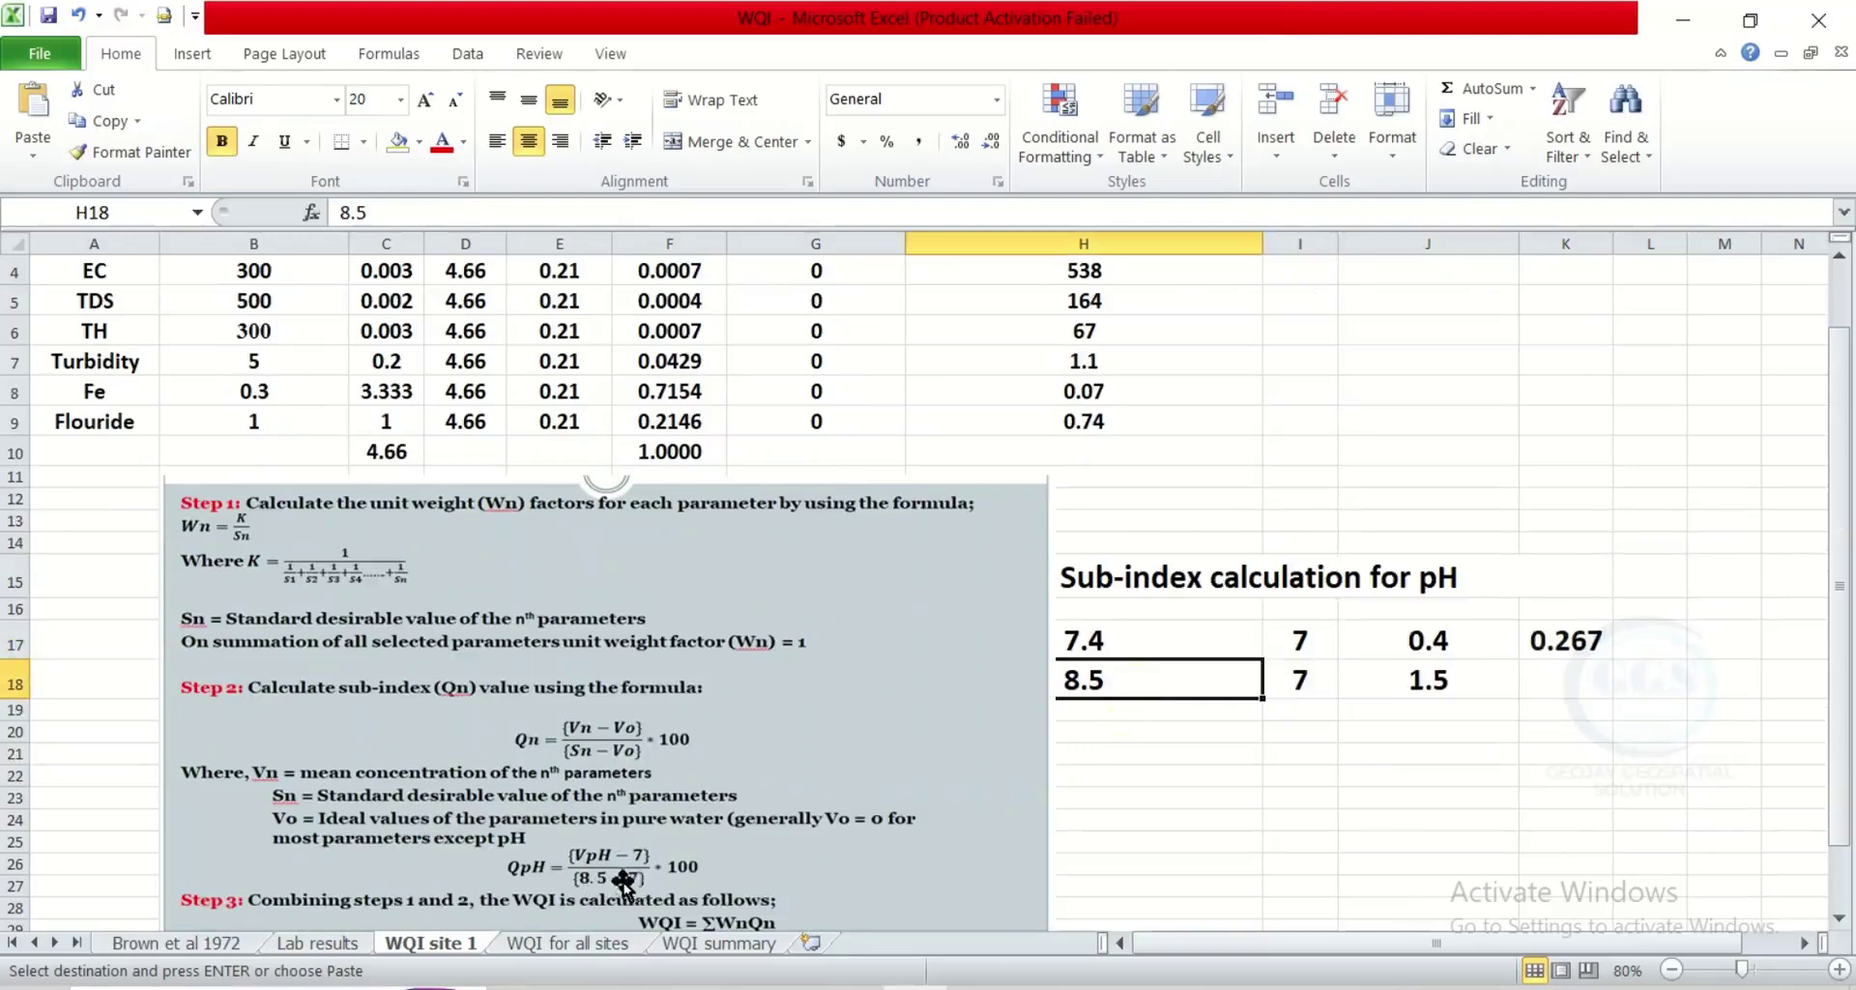
left_click(1316, 692)
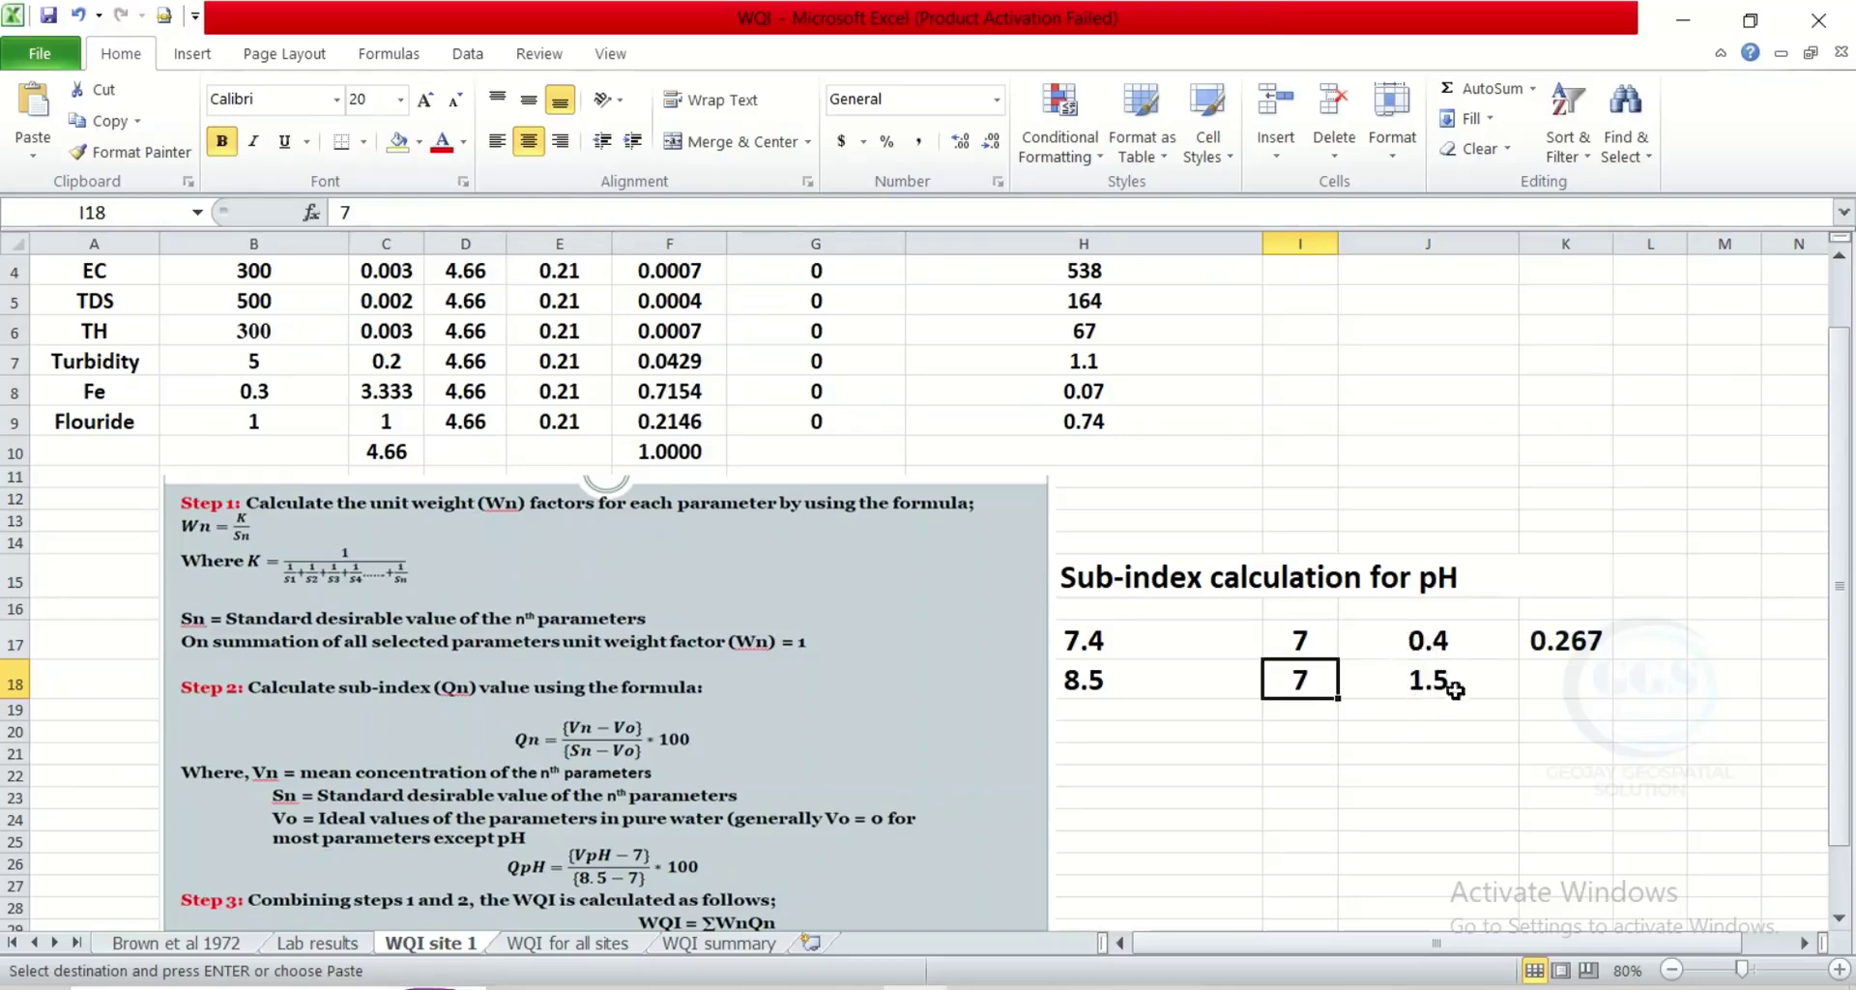
- Copy the pH sub-index ratio from K17 into the Vn/Sn cell for pH, I3, as a value only
left_click(1556, 642)
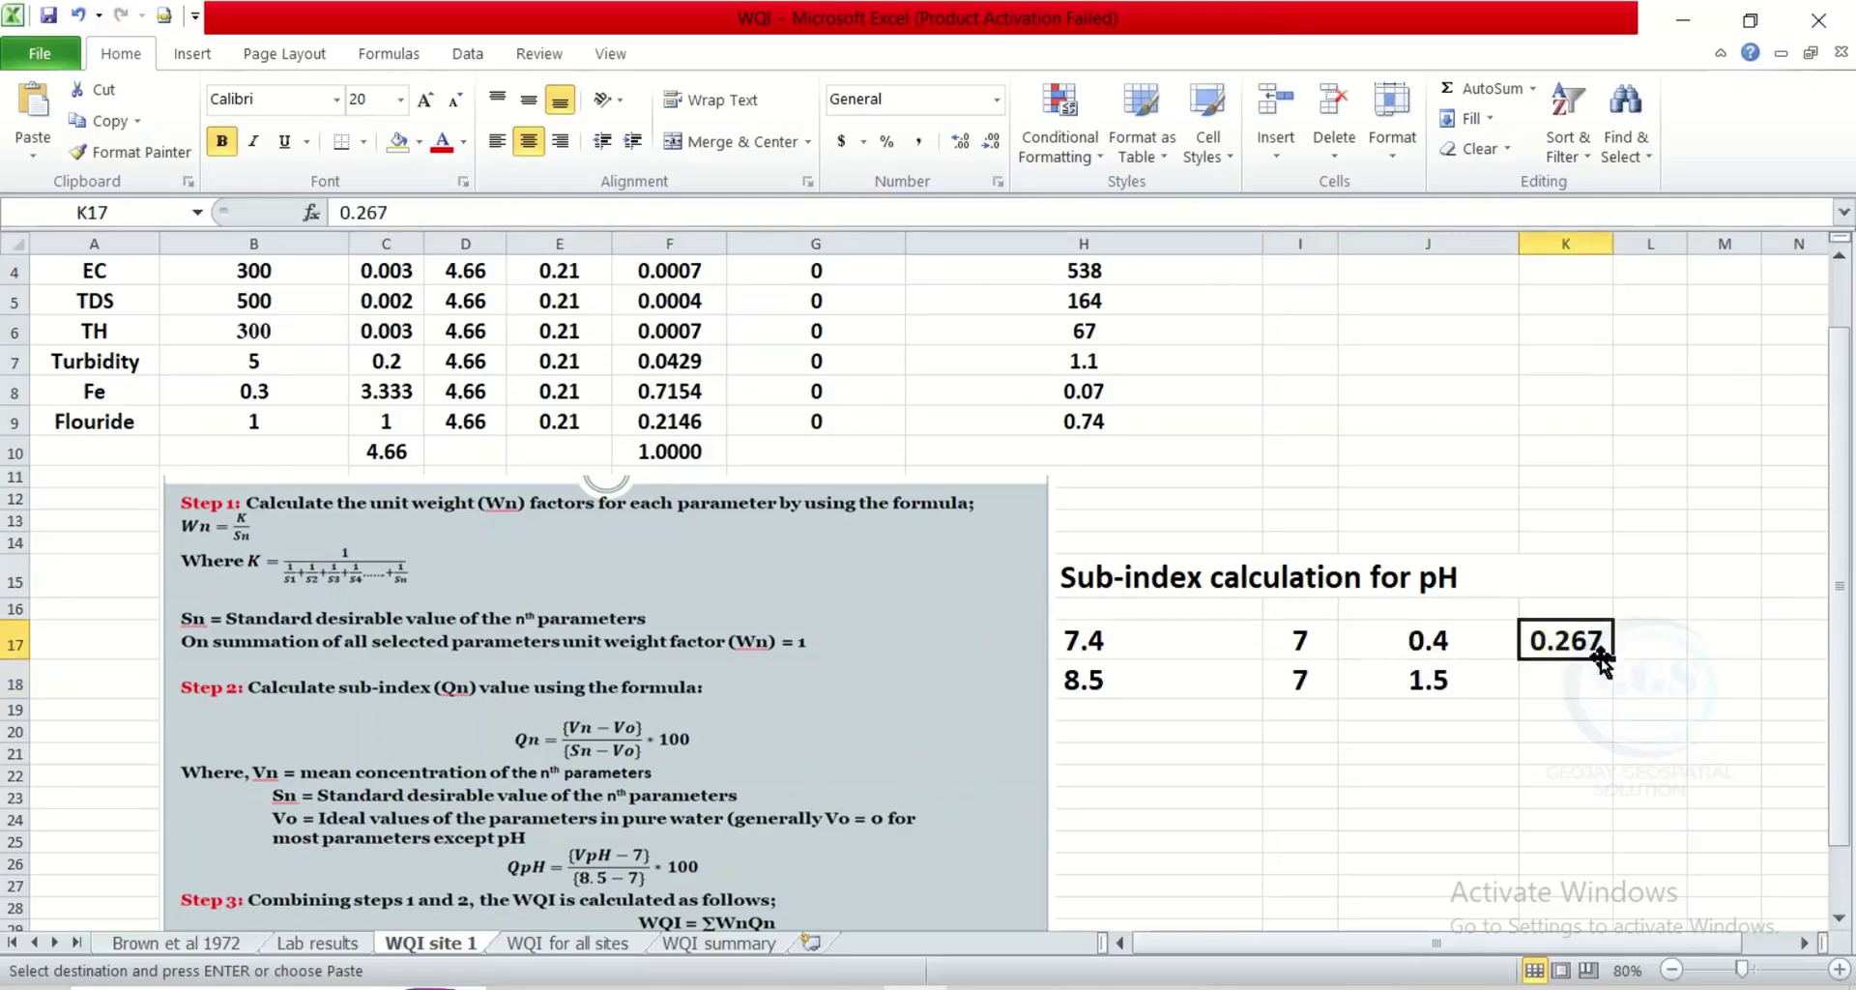
right_click(1580, 643)
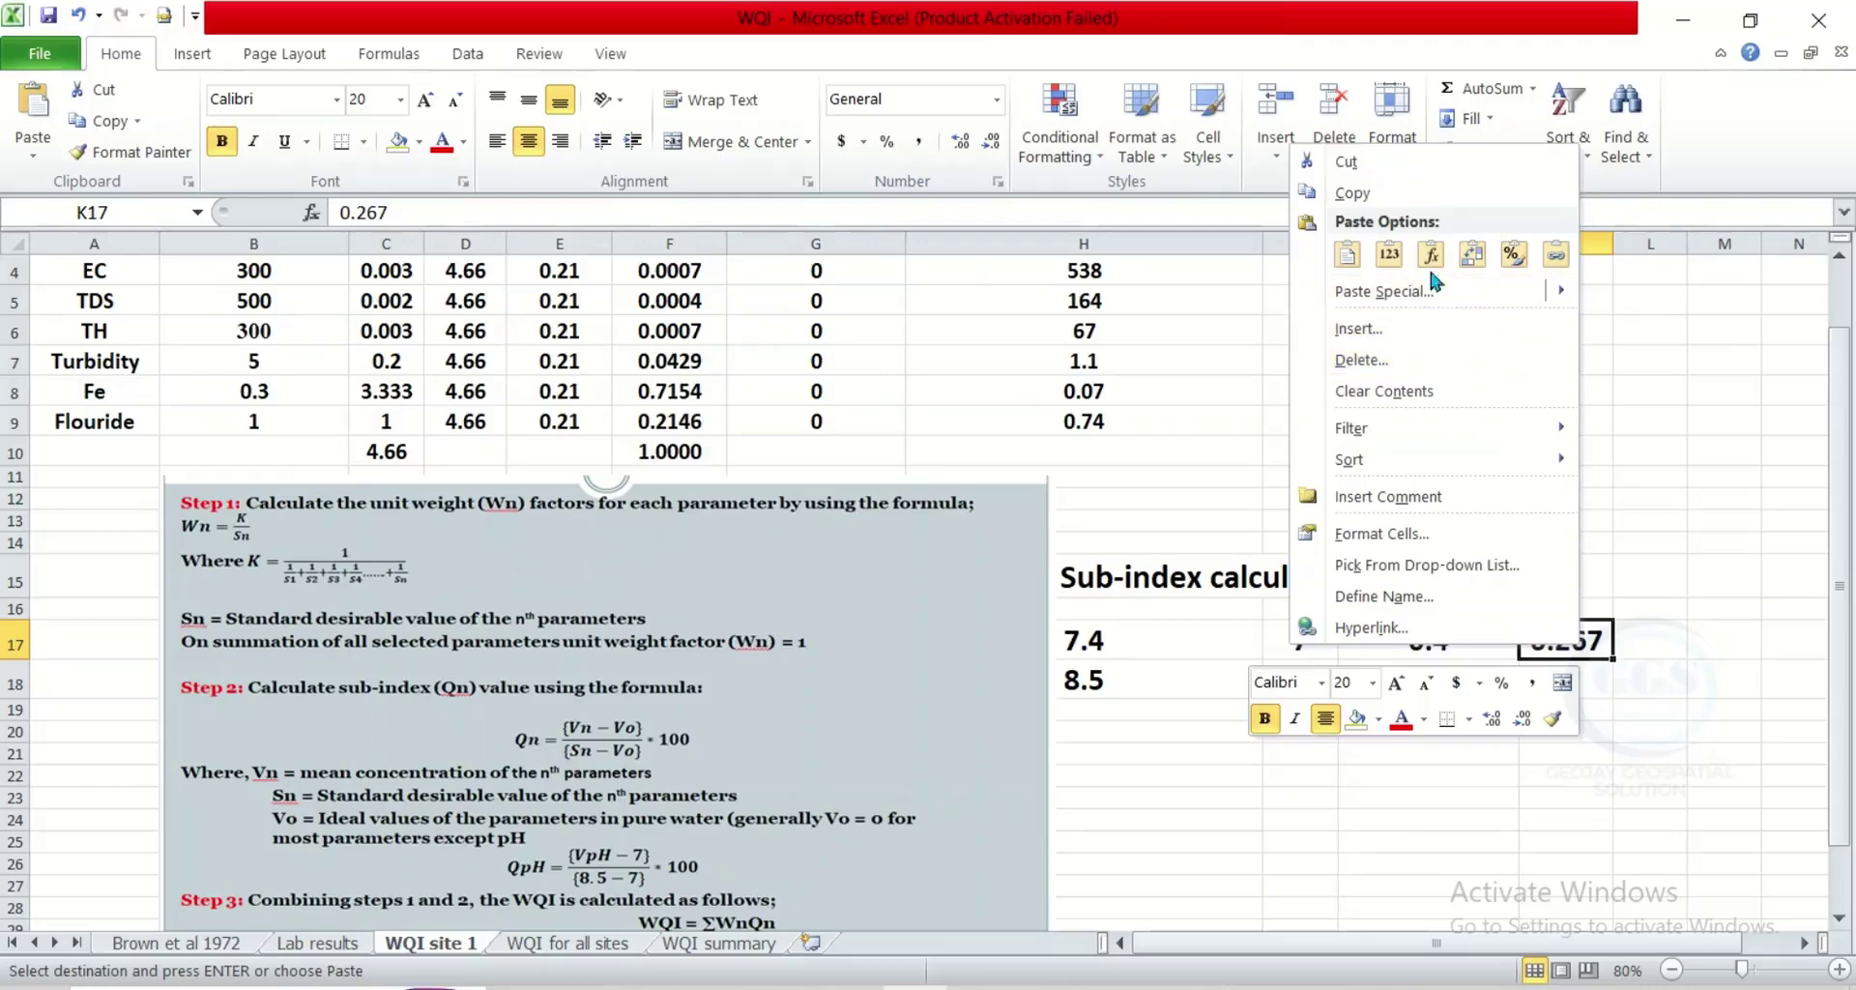
left_click(1378, 194)
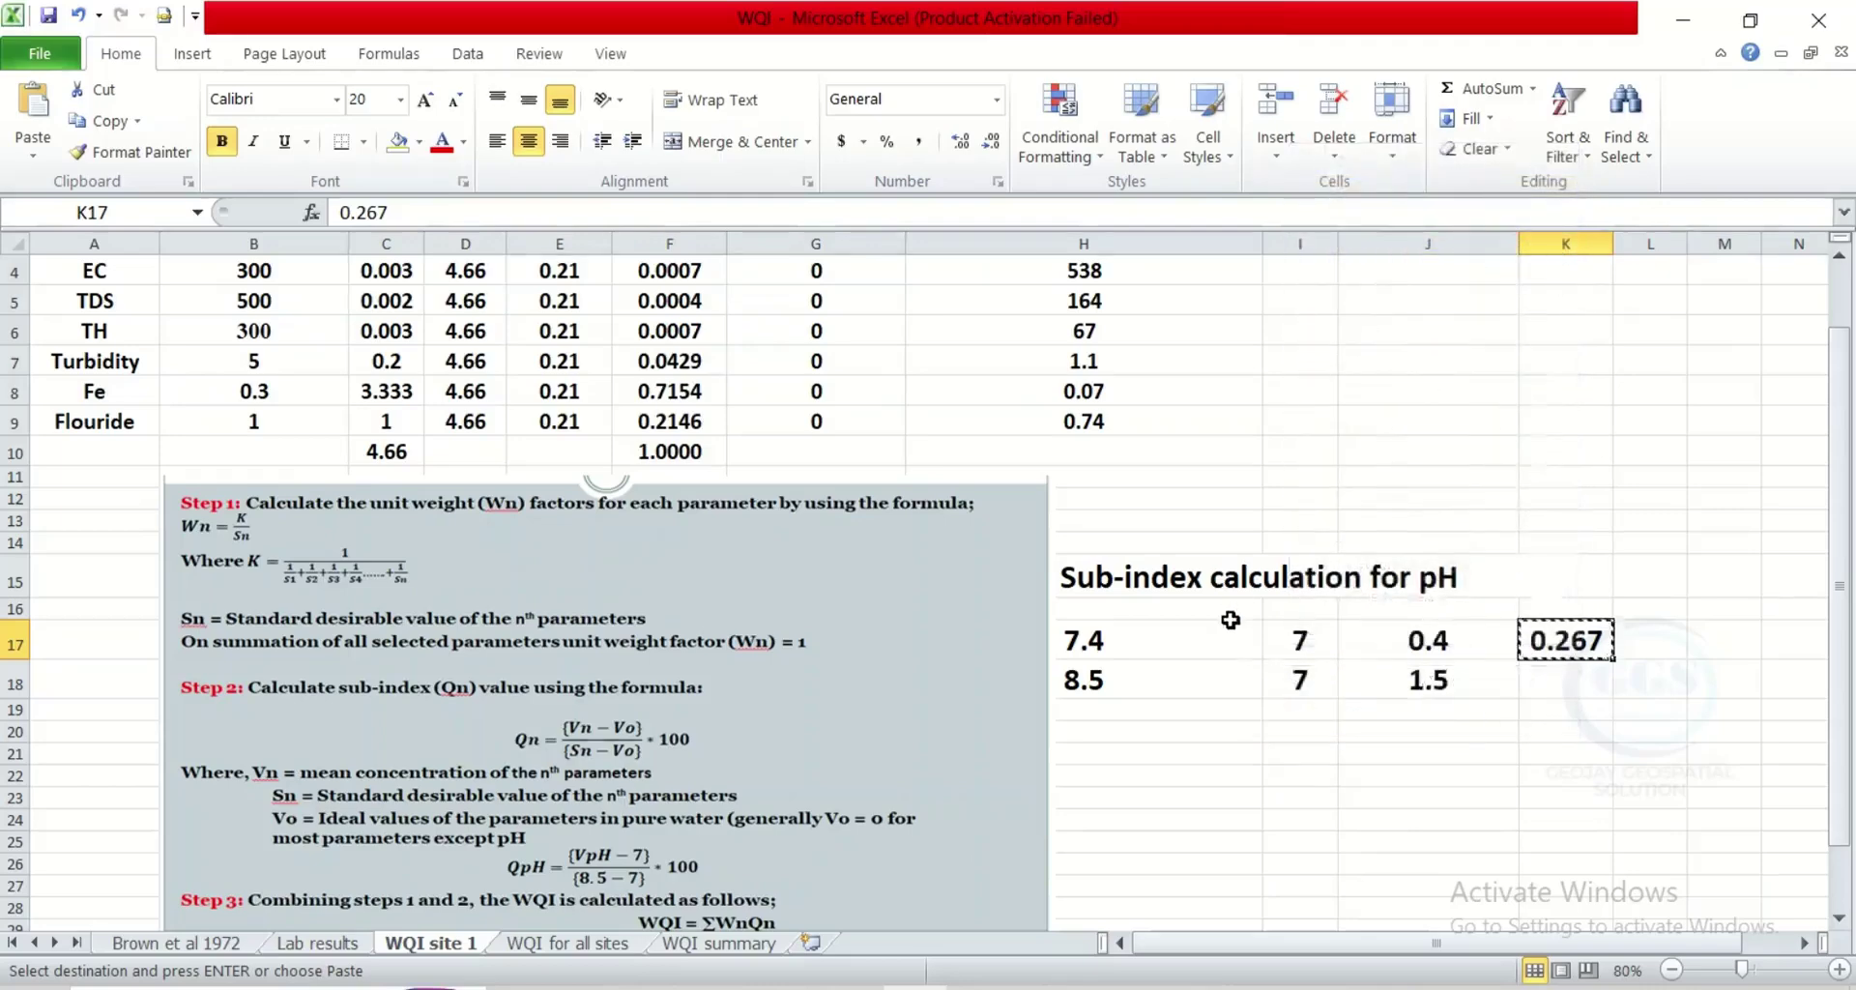
scroll(1230, 506, "up", 1)
left_click(1293, 332)
right_click(1292, 332)
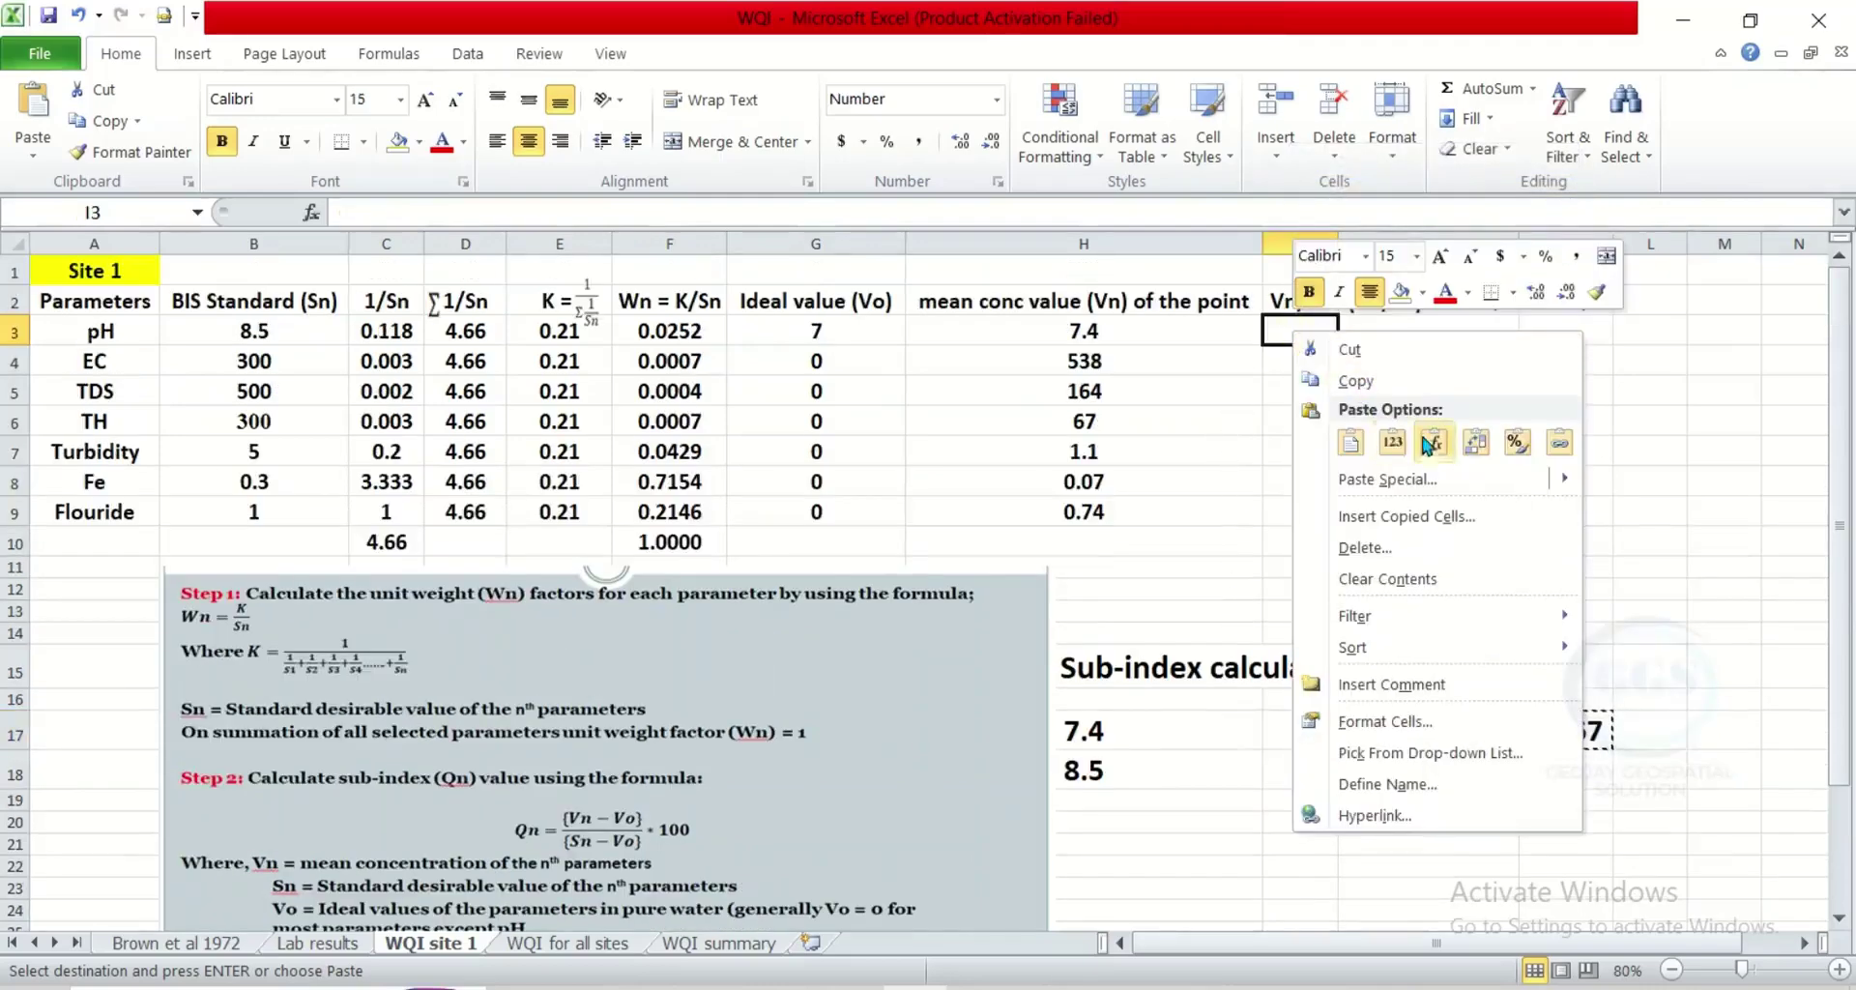
left_click(1400, 442)
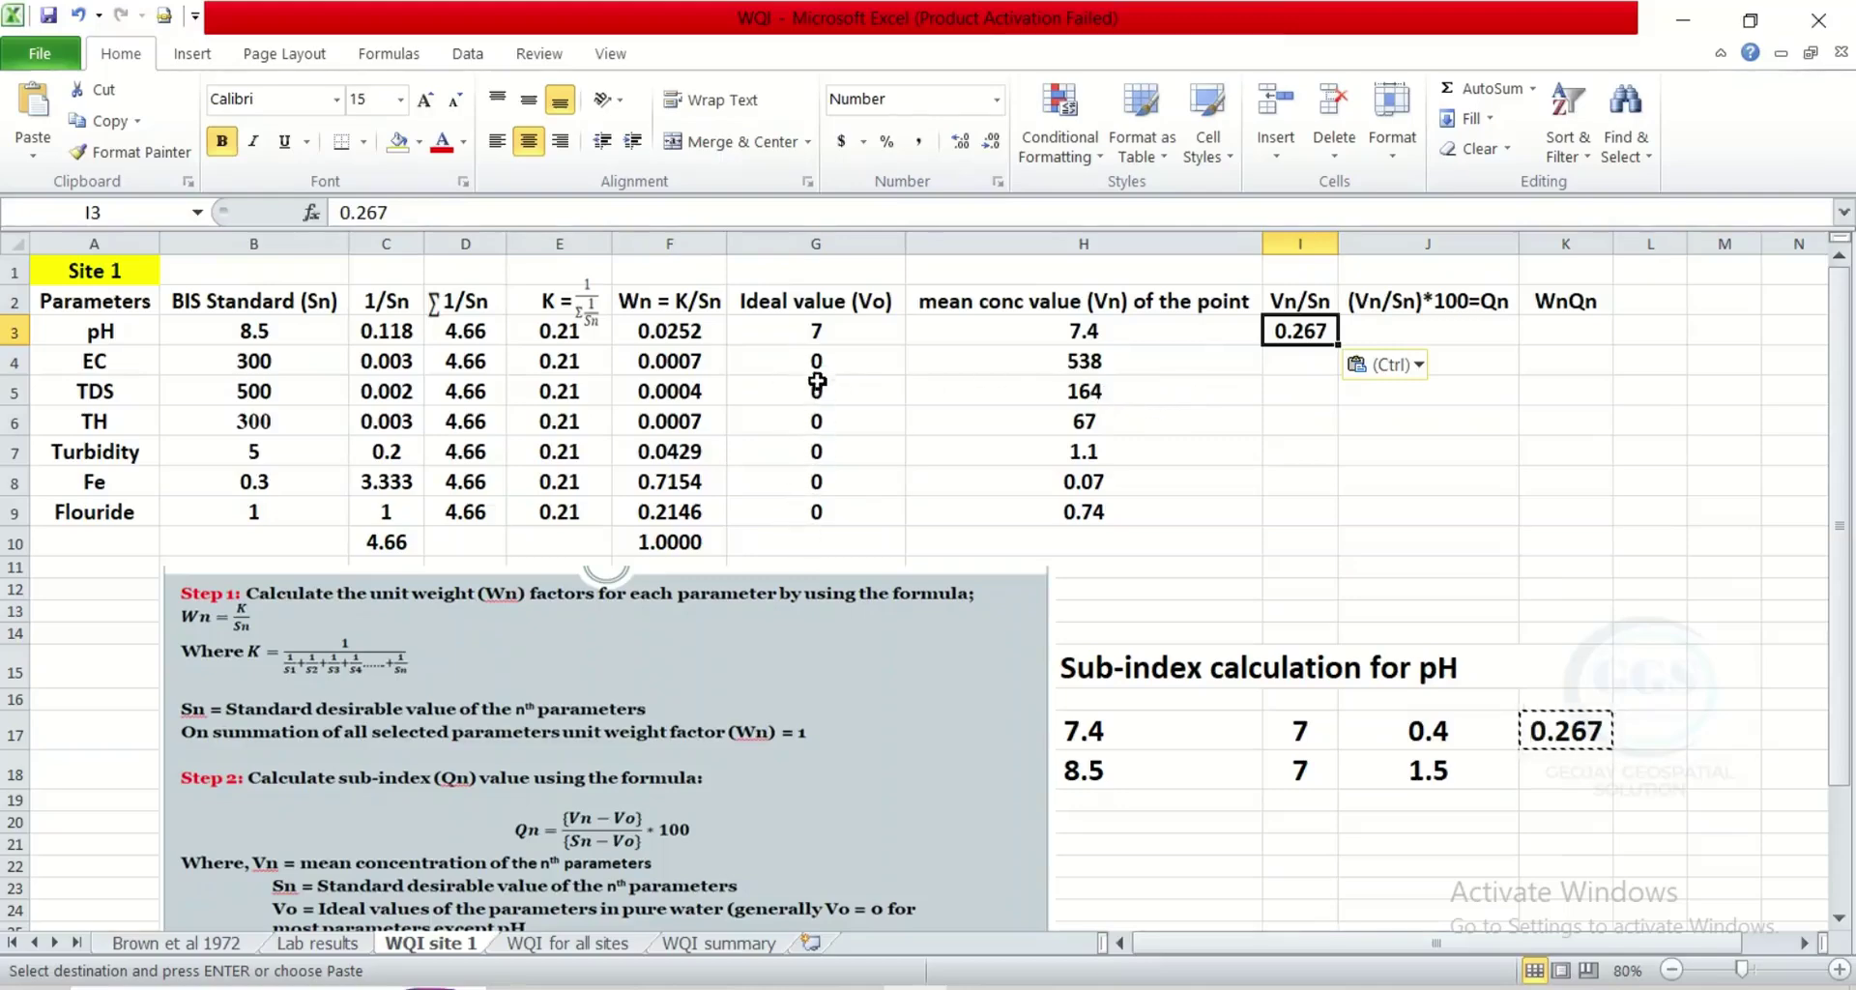
- Calculate Vn/Sn for EC in I4 with =H4/B4 and fill the formula down to Flouride in I9
left_click(1302, 364)
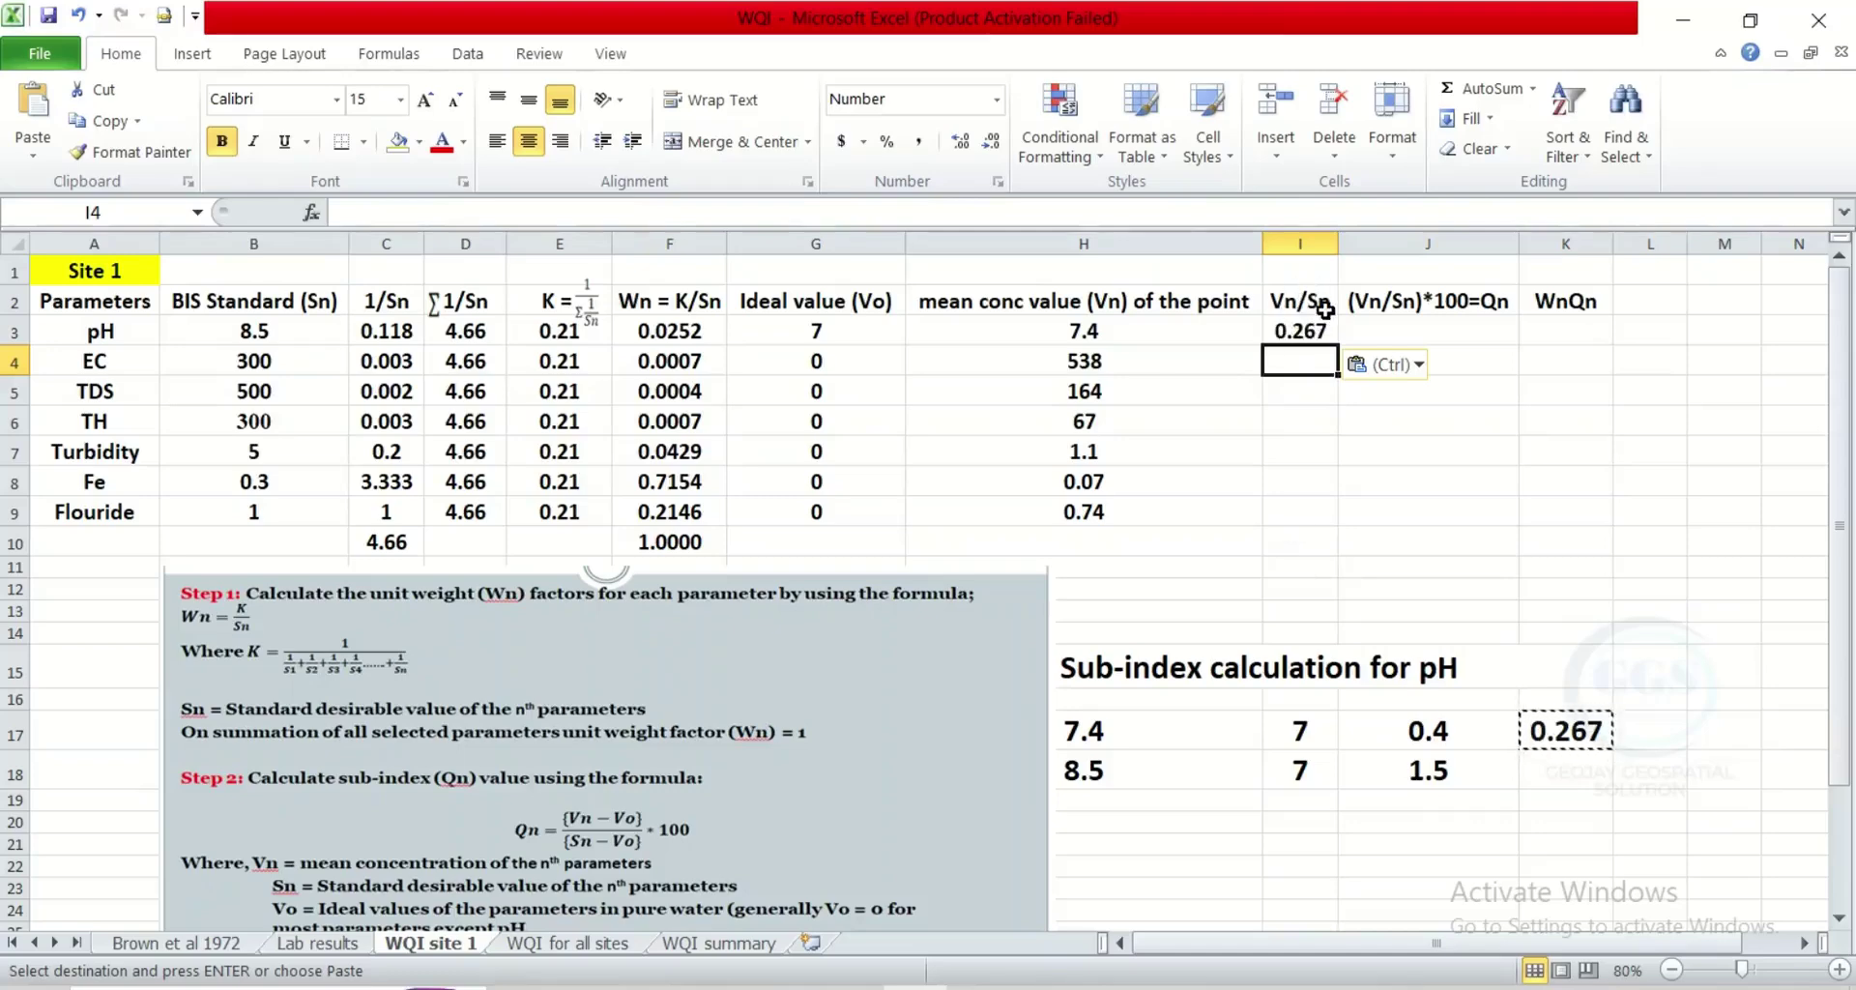
left_click(1075, 331)
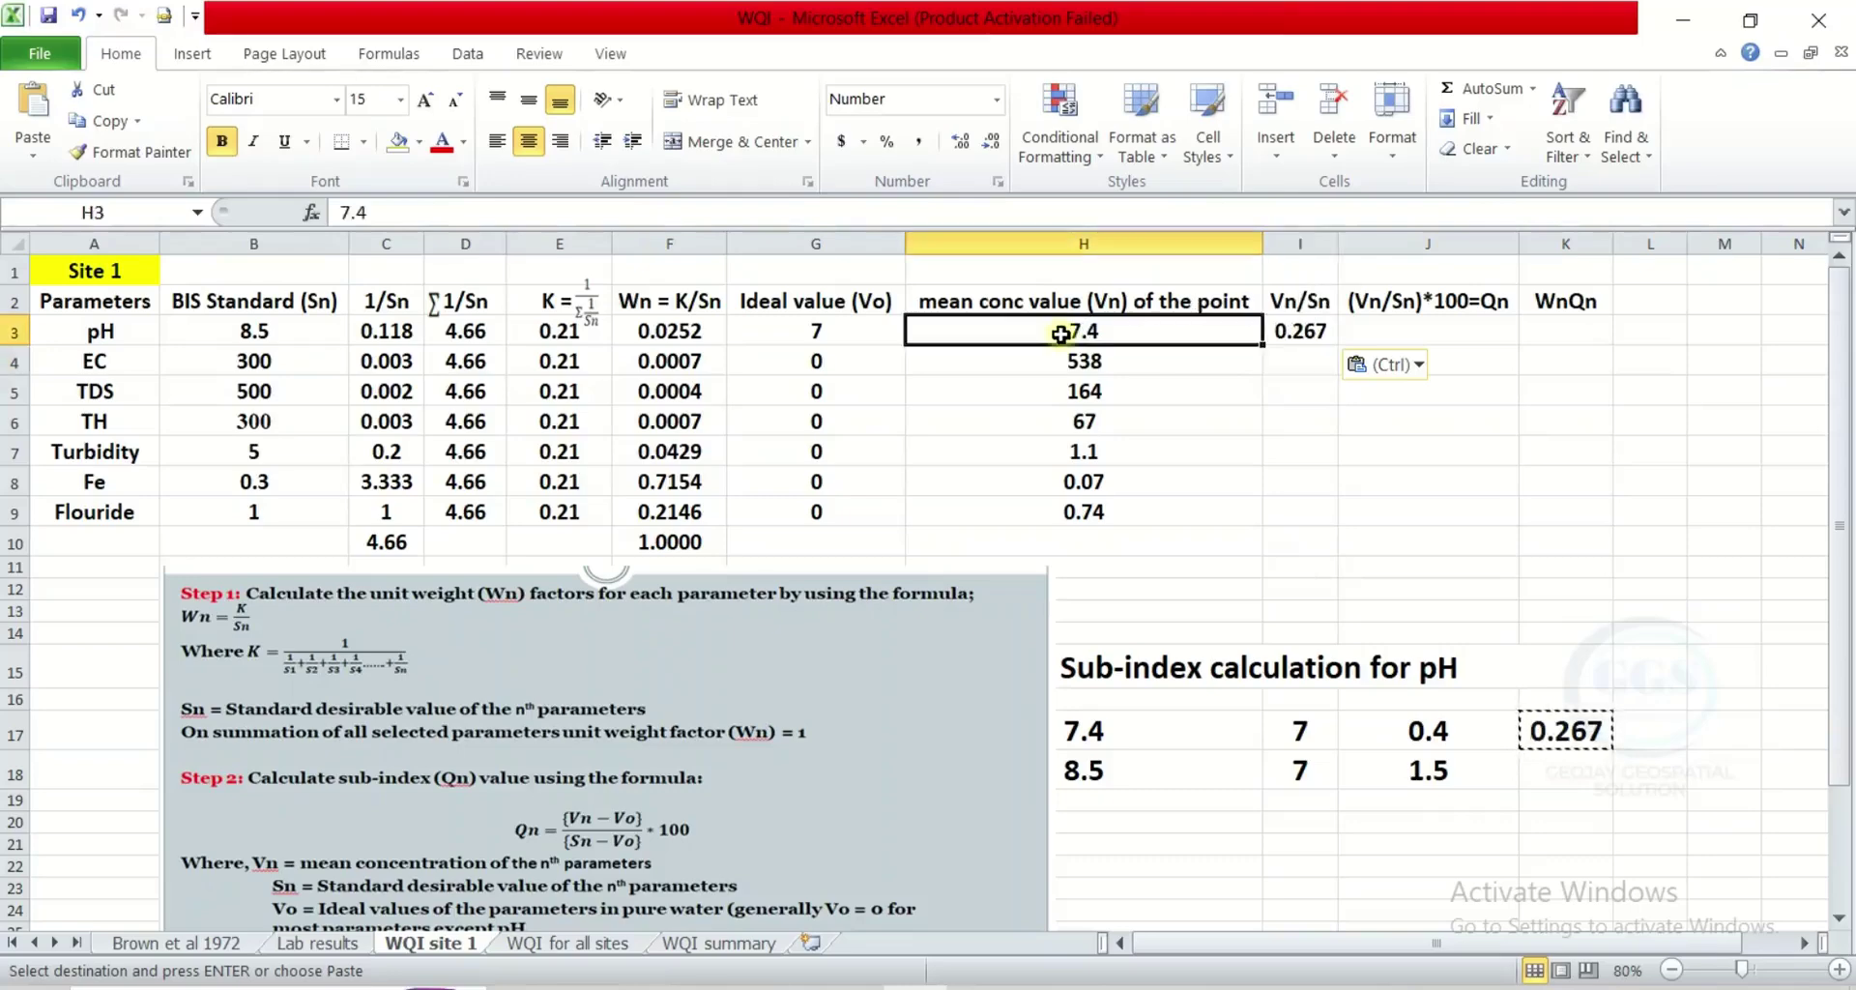
left_click(256, 334)
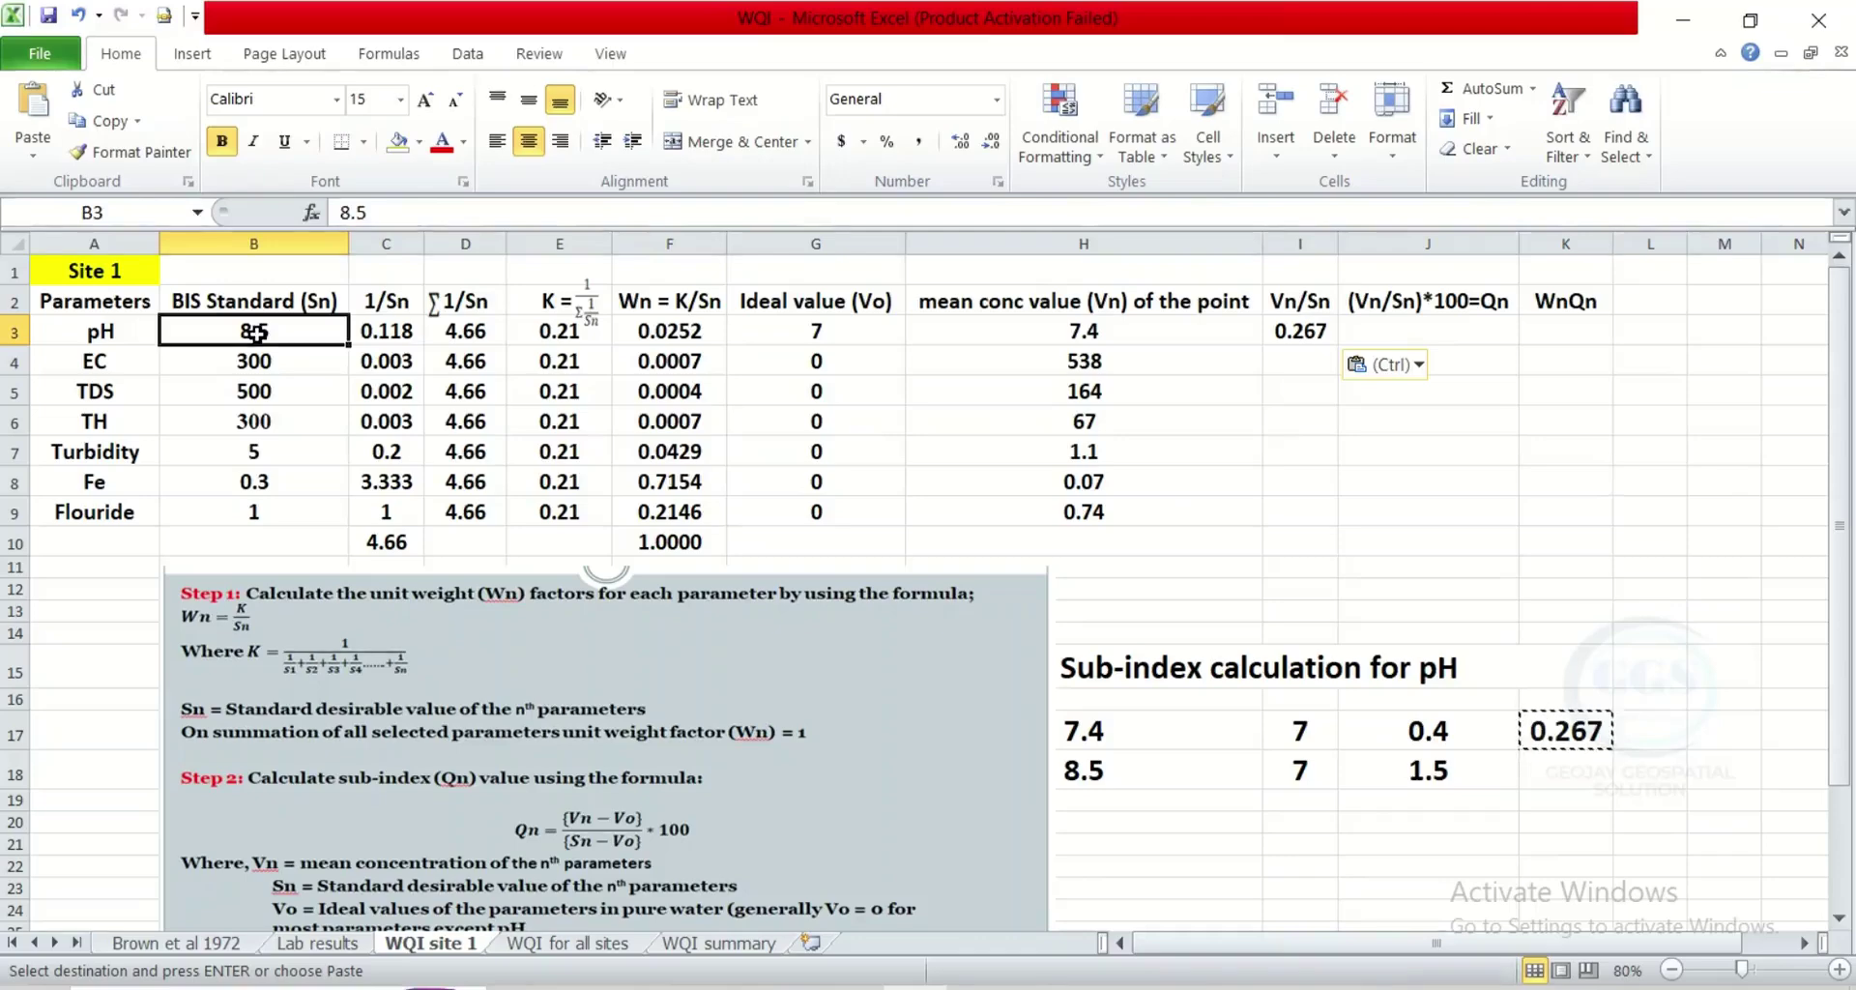
left_click(1303, 361)
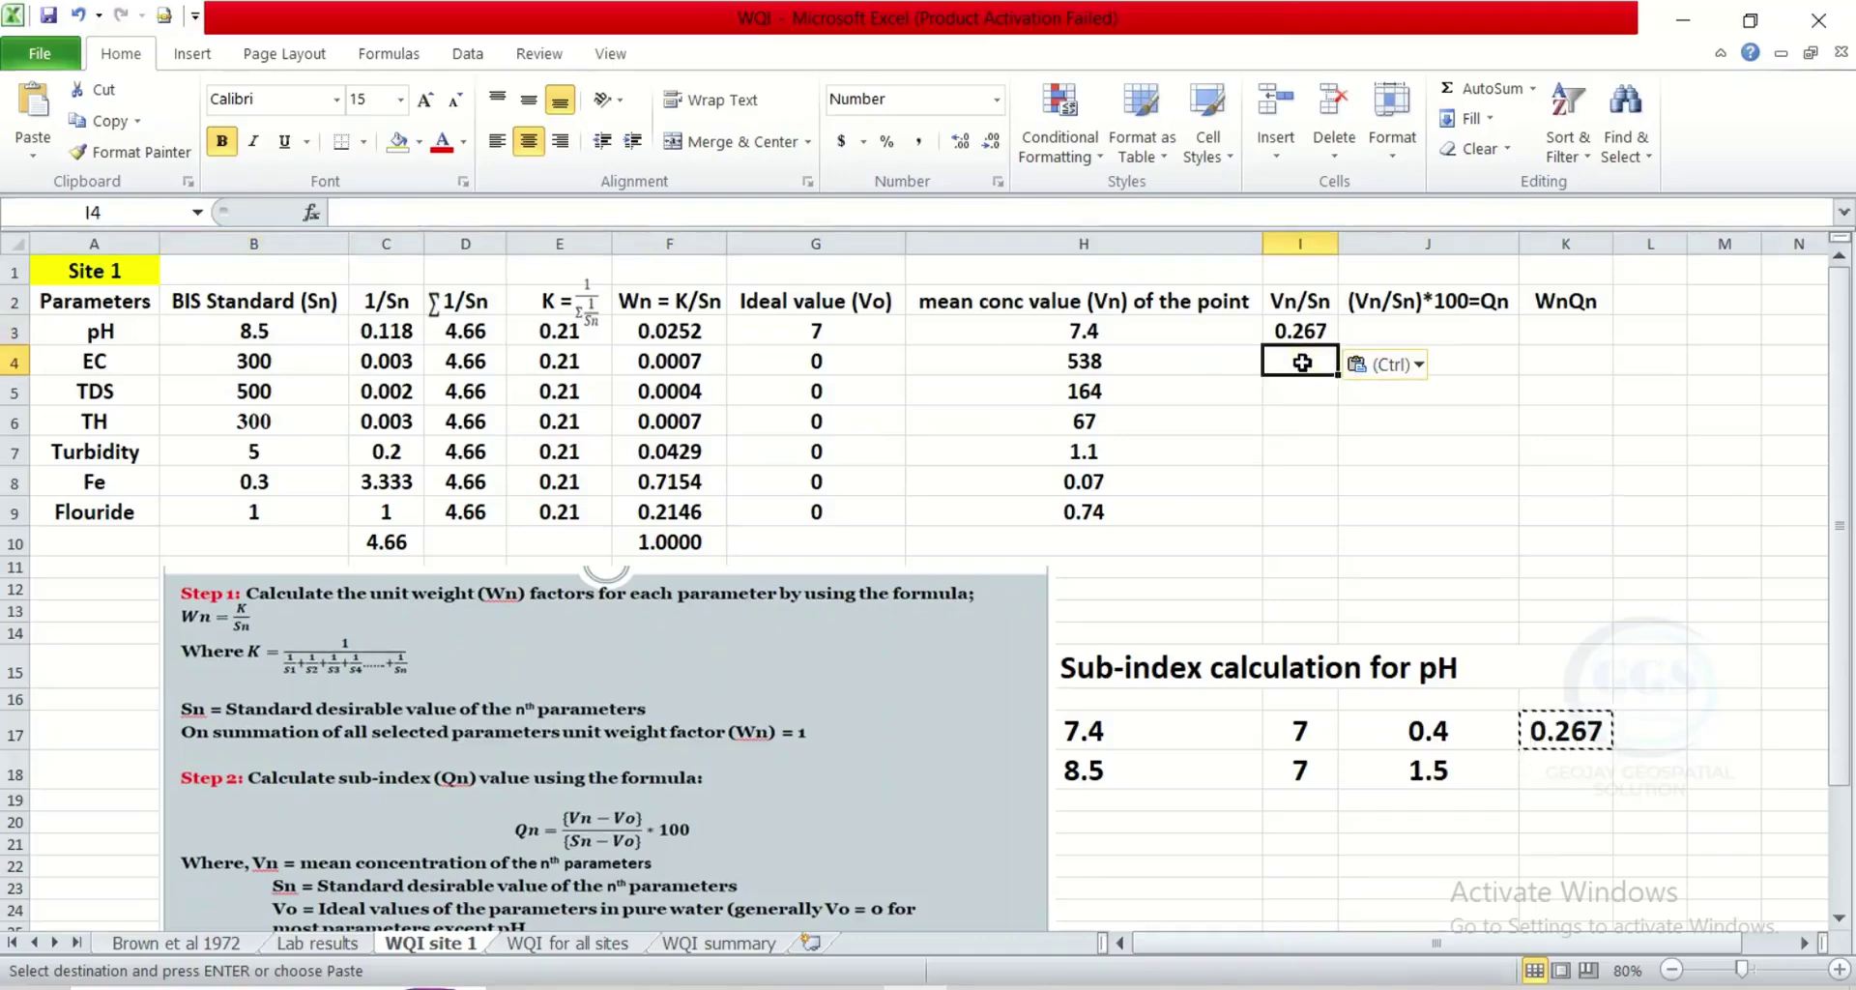
type("=")
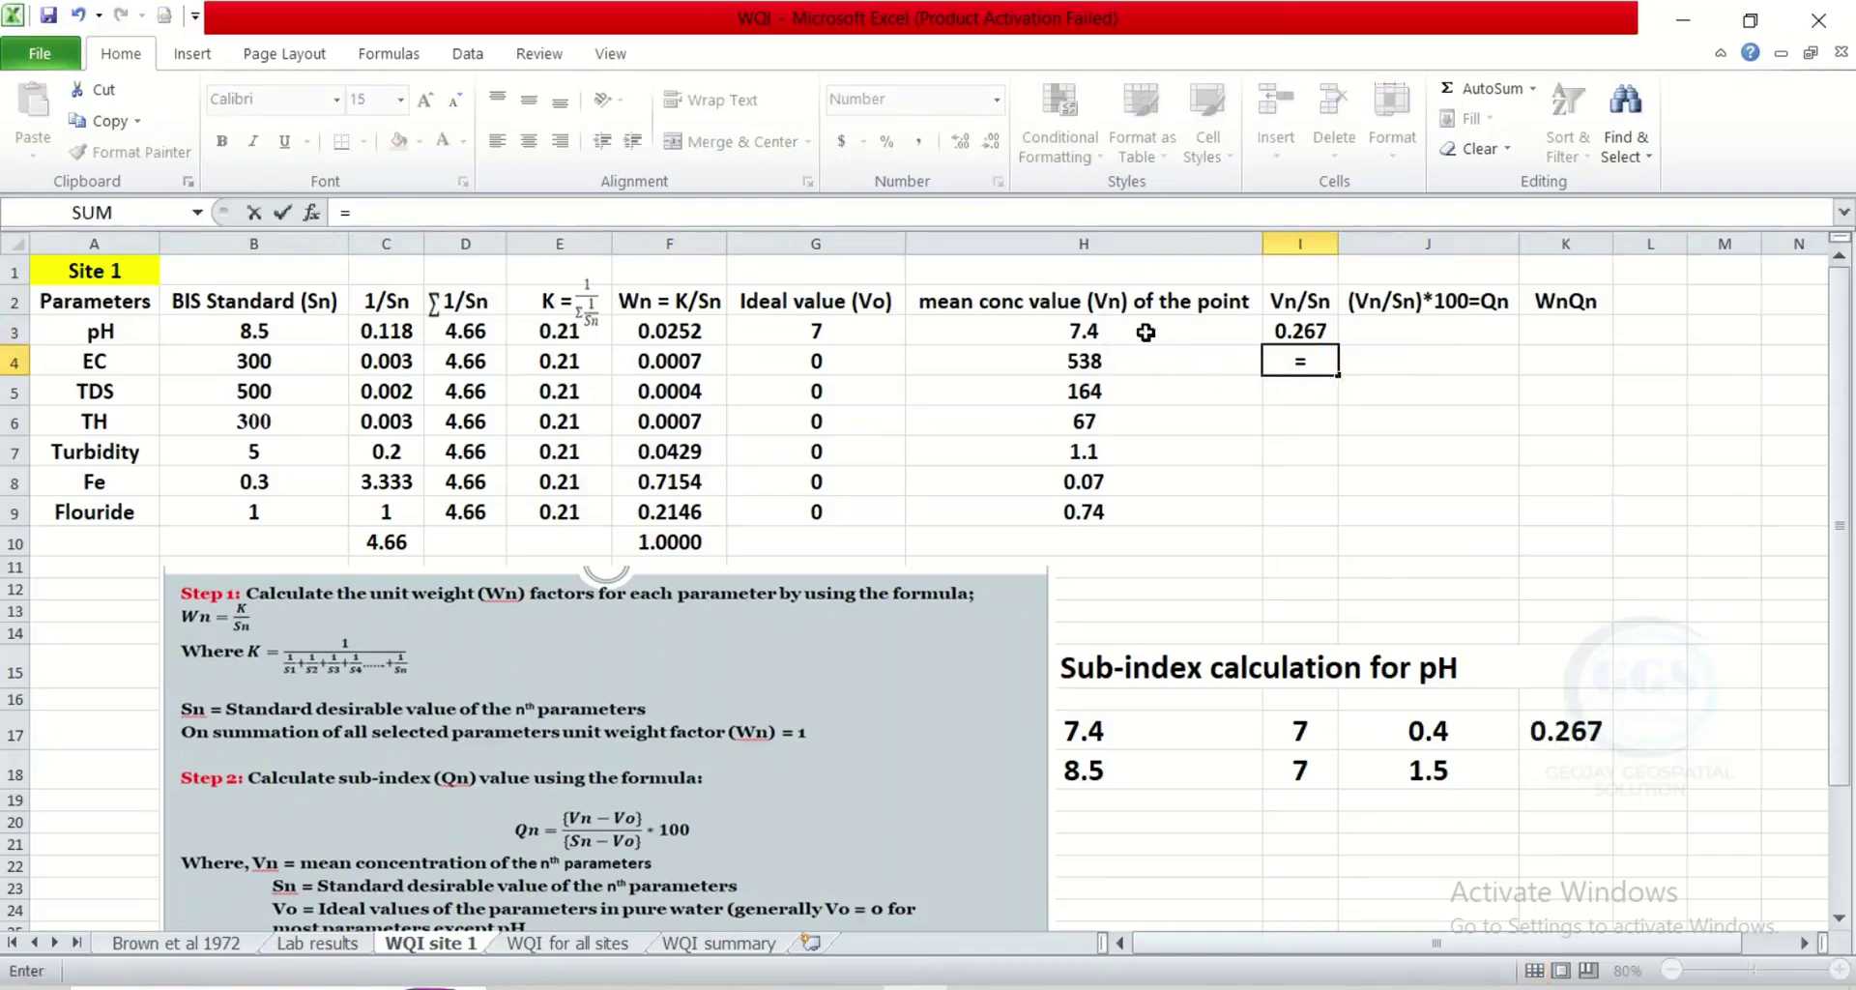
left_click(1116, 361)
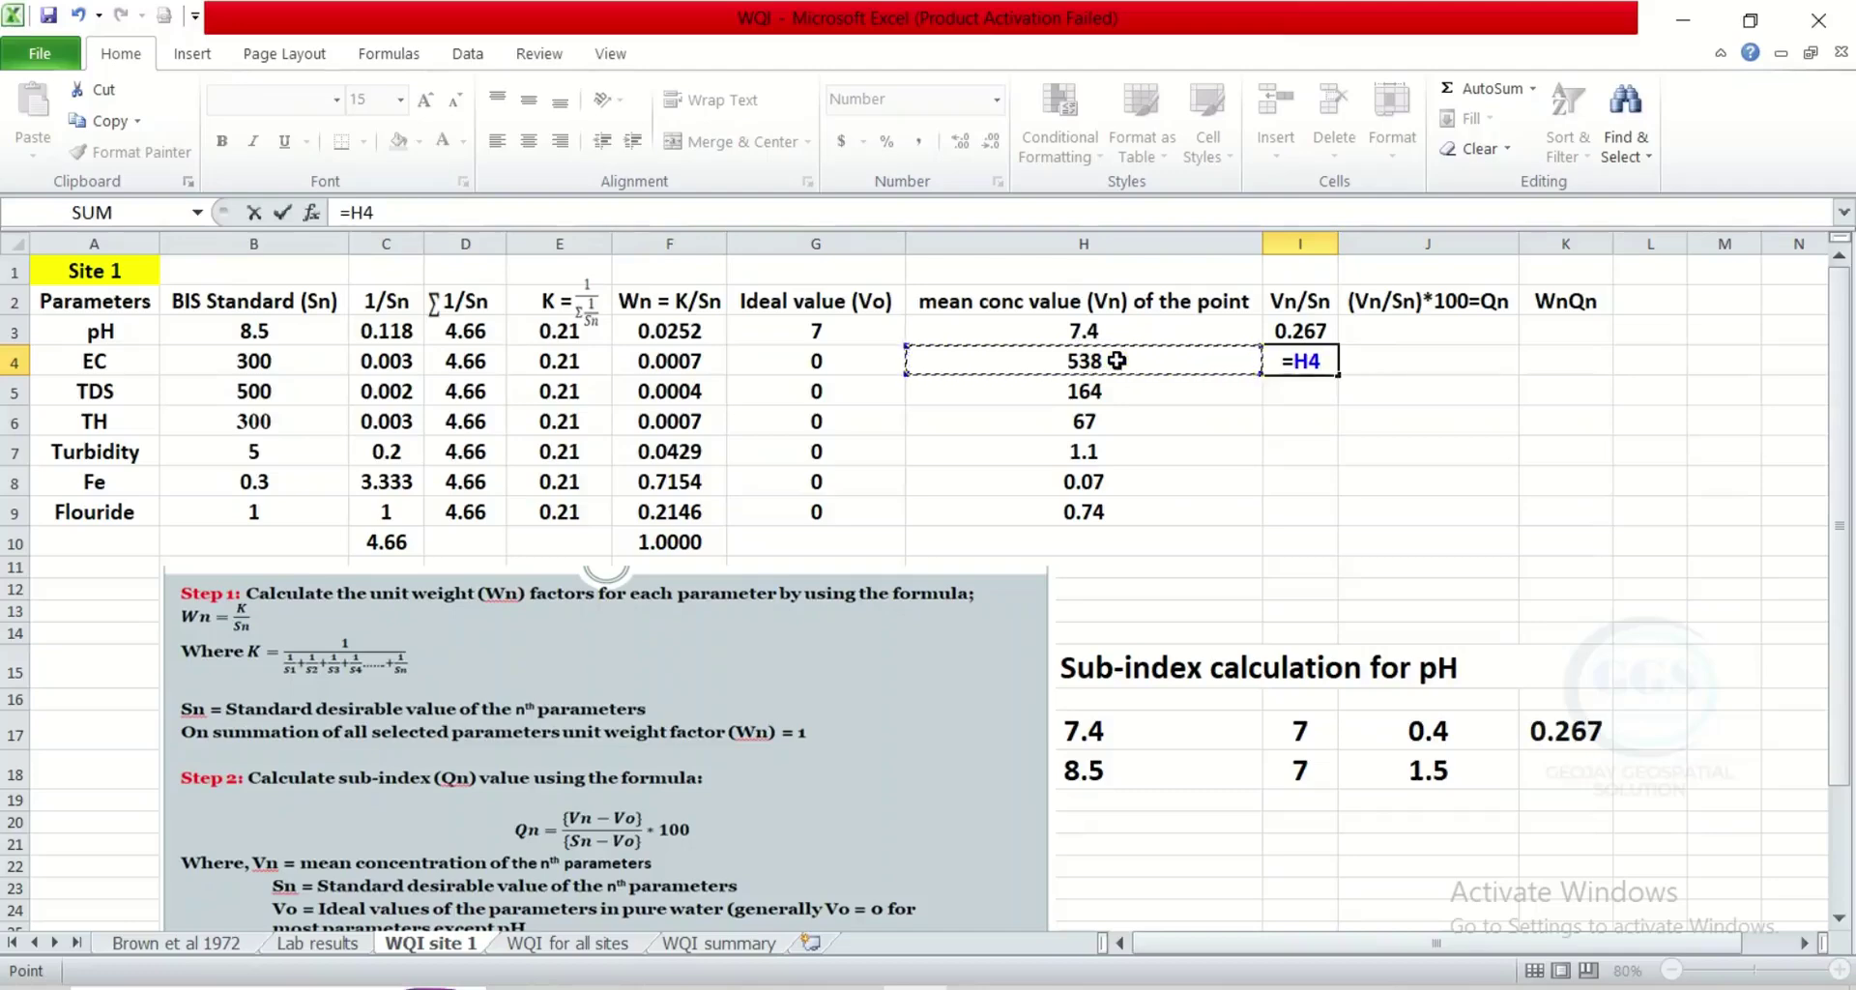
type("/")
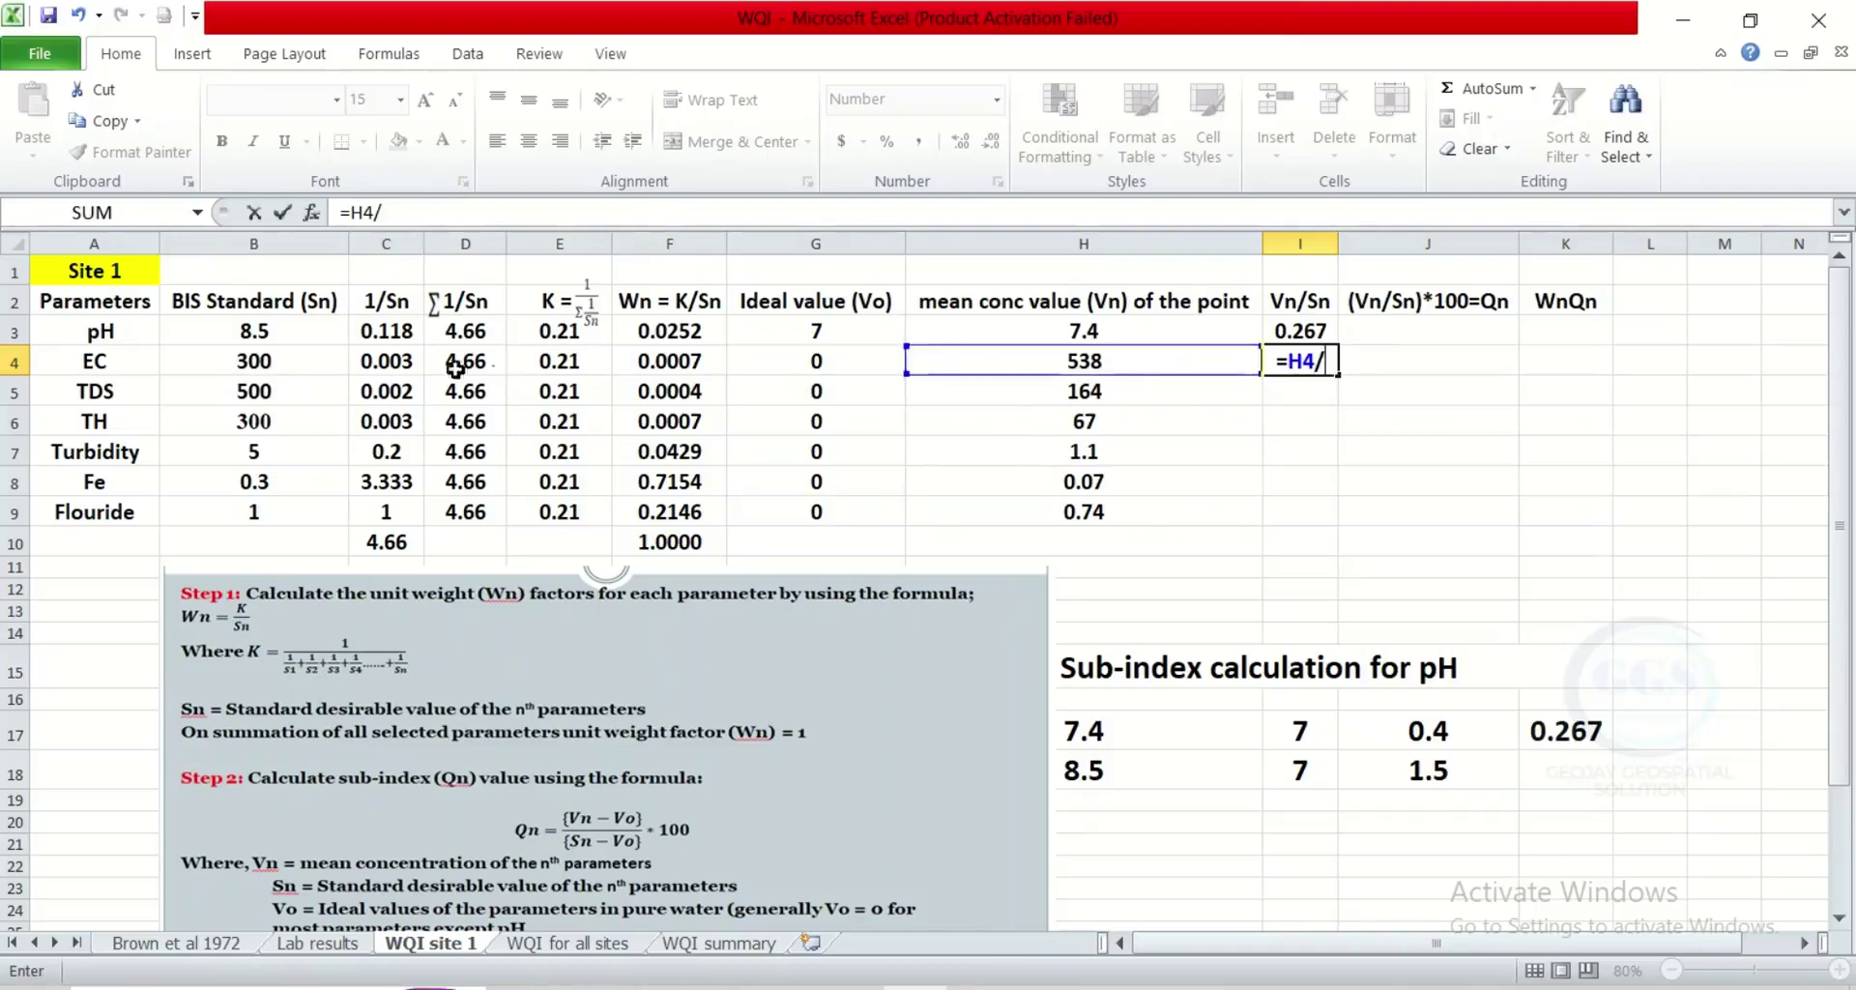
left_click(253, 362)
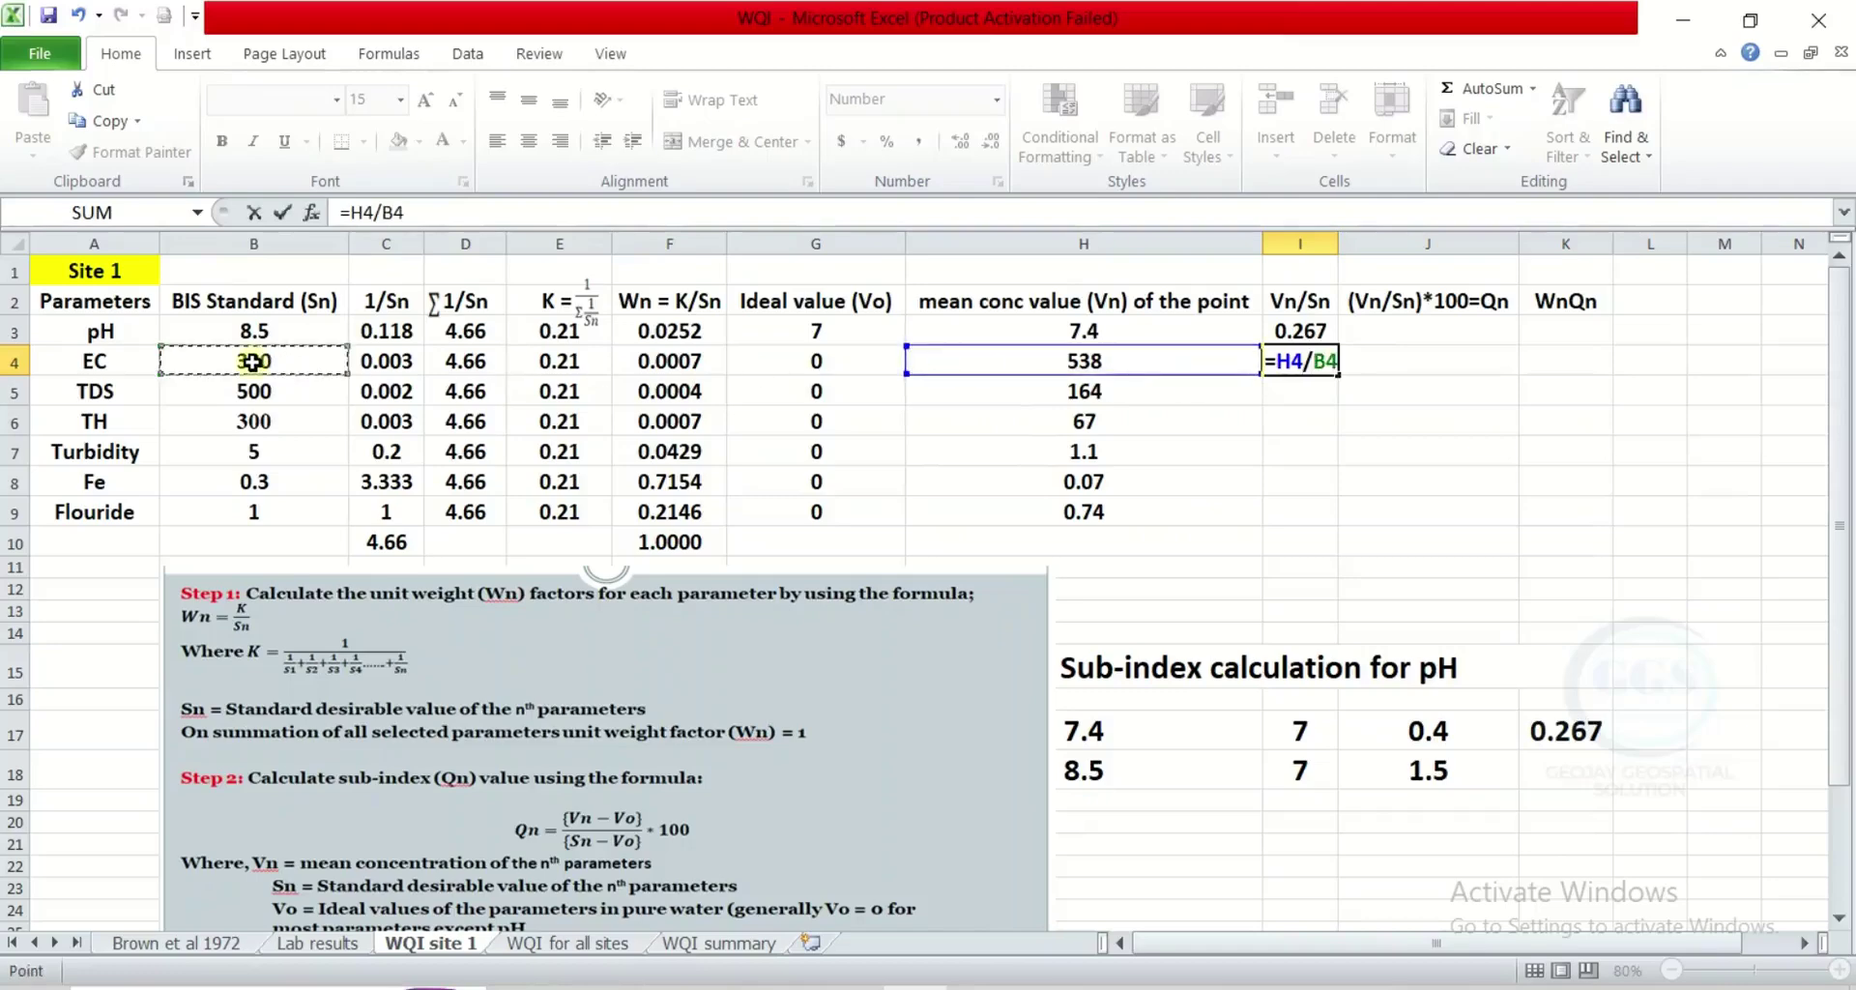
key("Return")
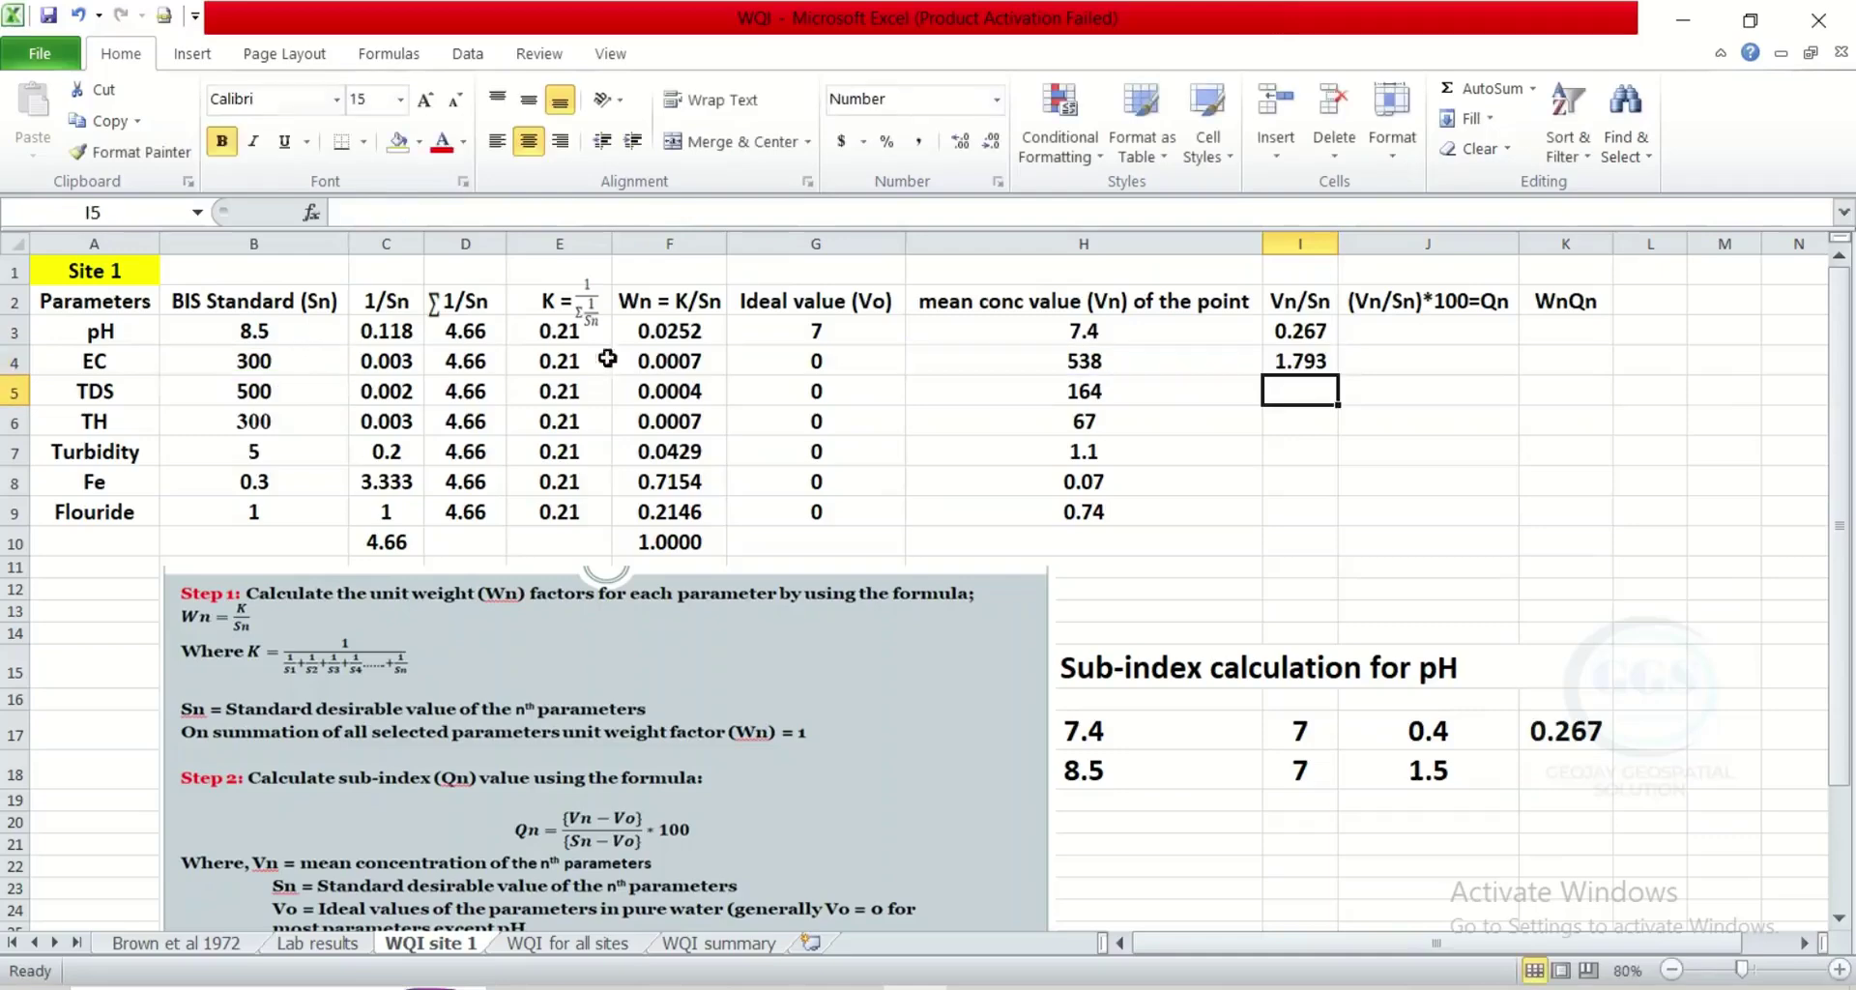
left_click(1305, 363)
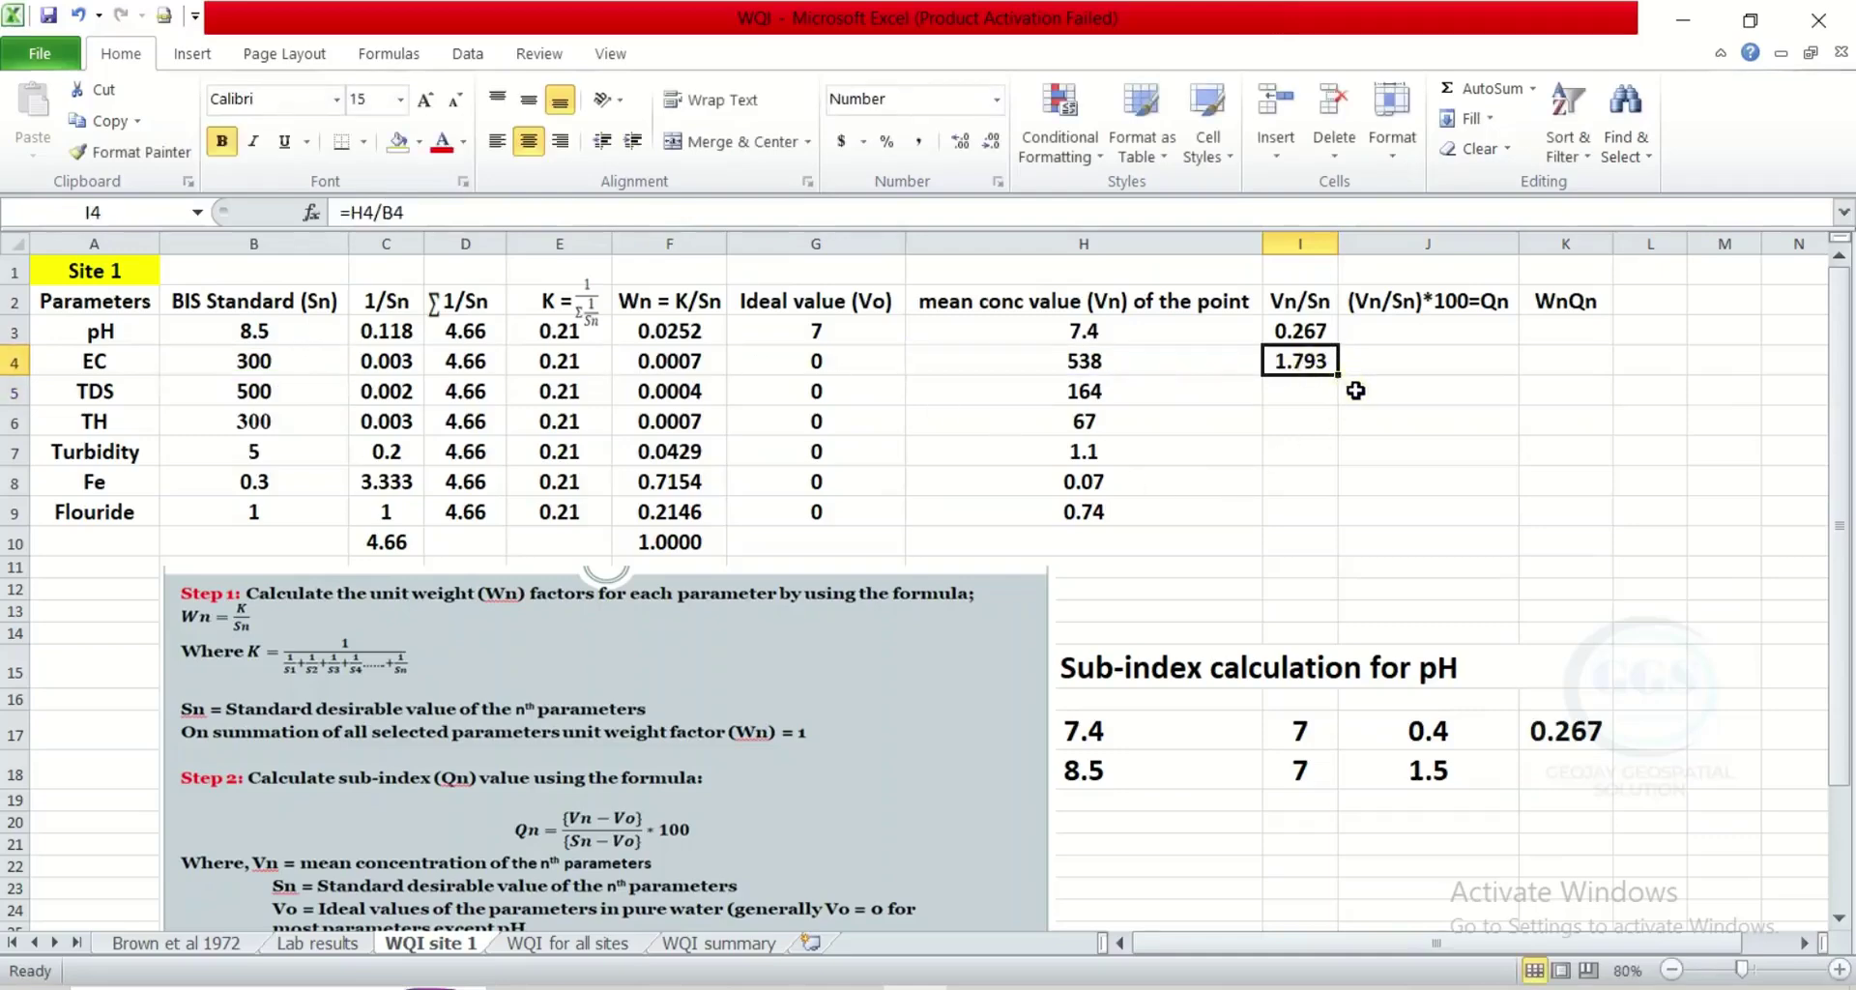
left_click_drag(1339, 376, 1332, 513)
left_click(1388, 513)
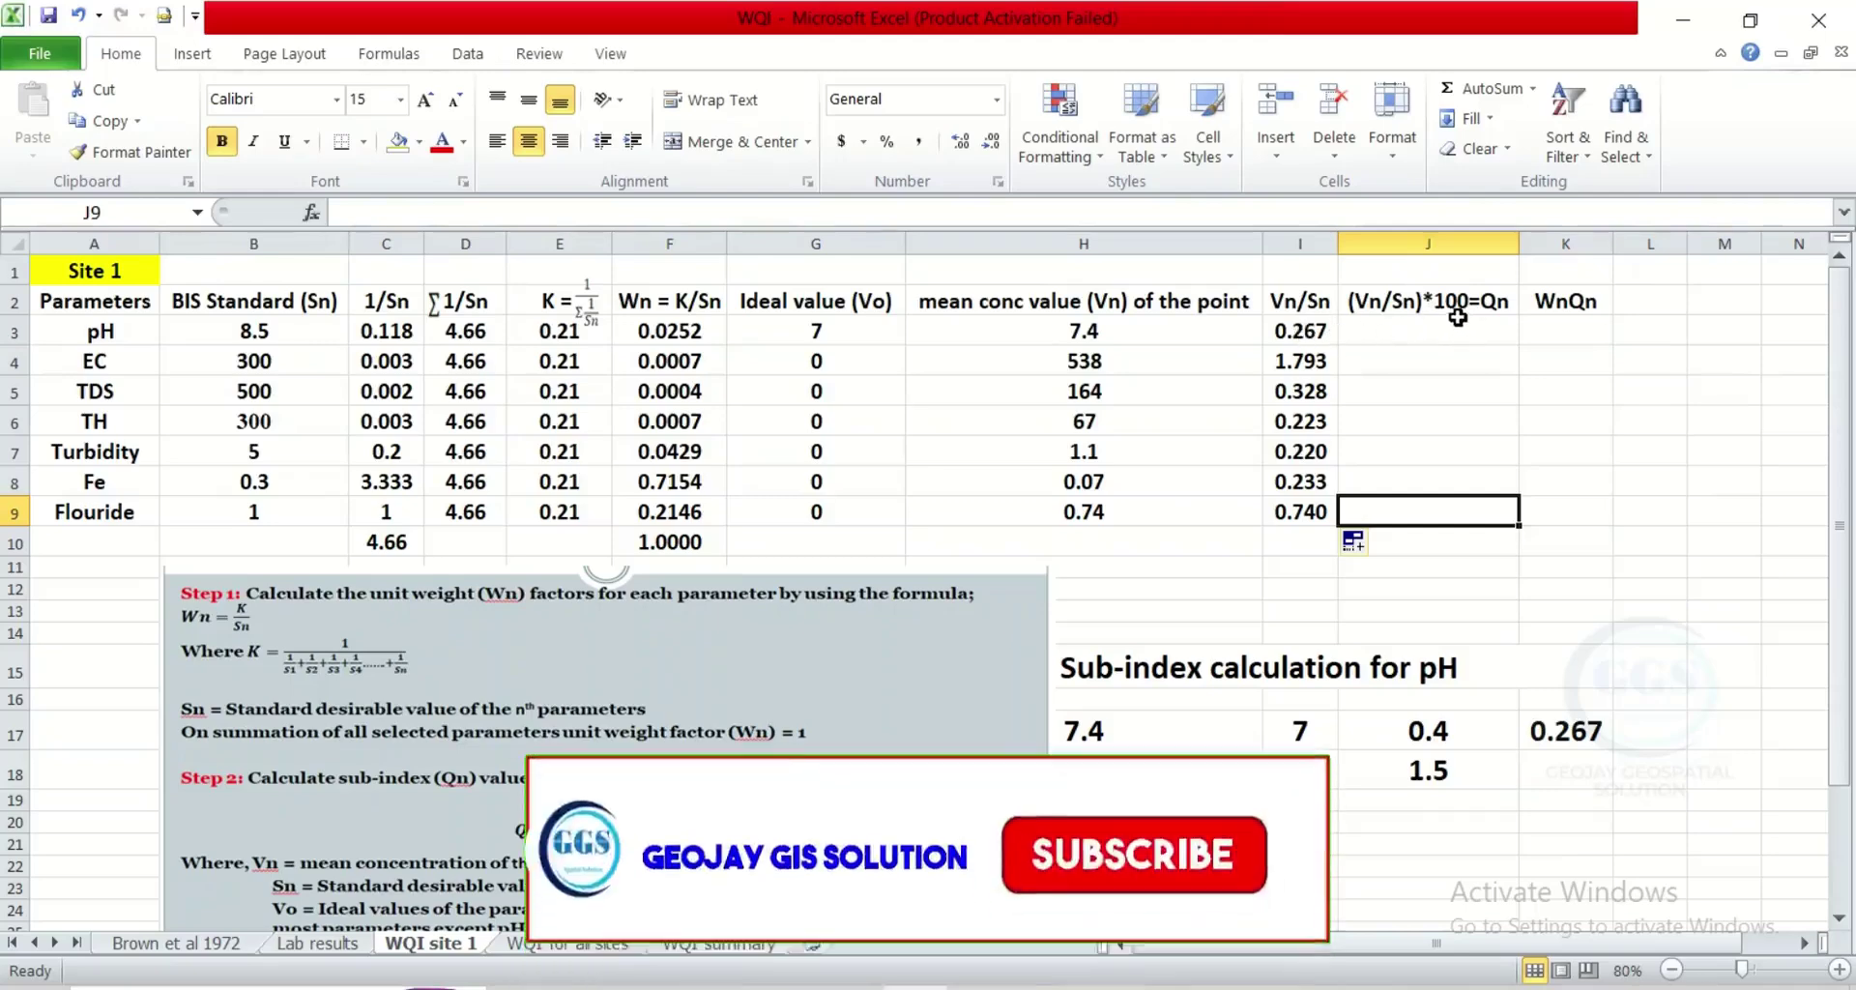
- Calculate the sub-index Qn for pH in J3 with =I3*100 and fill the formula down to Flouride in J9
left_click(1396, 332)
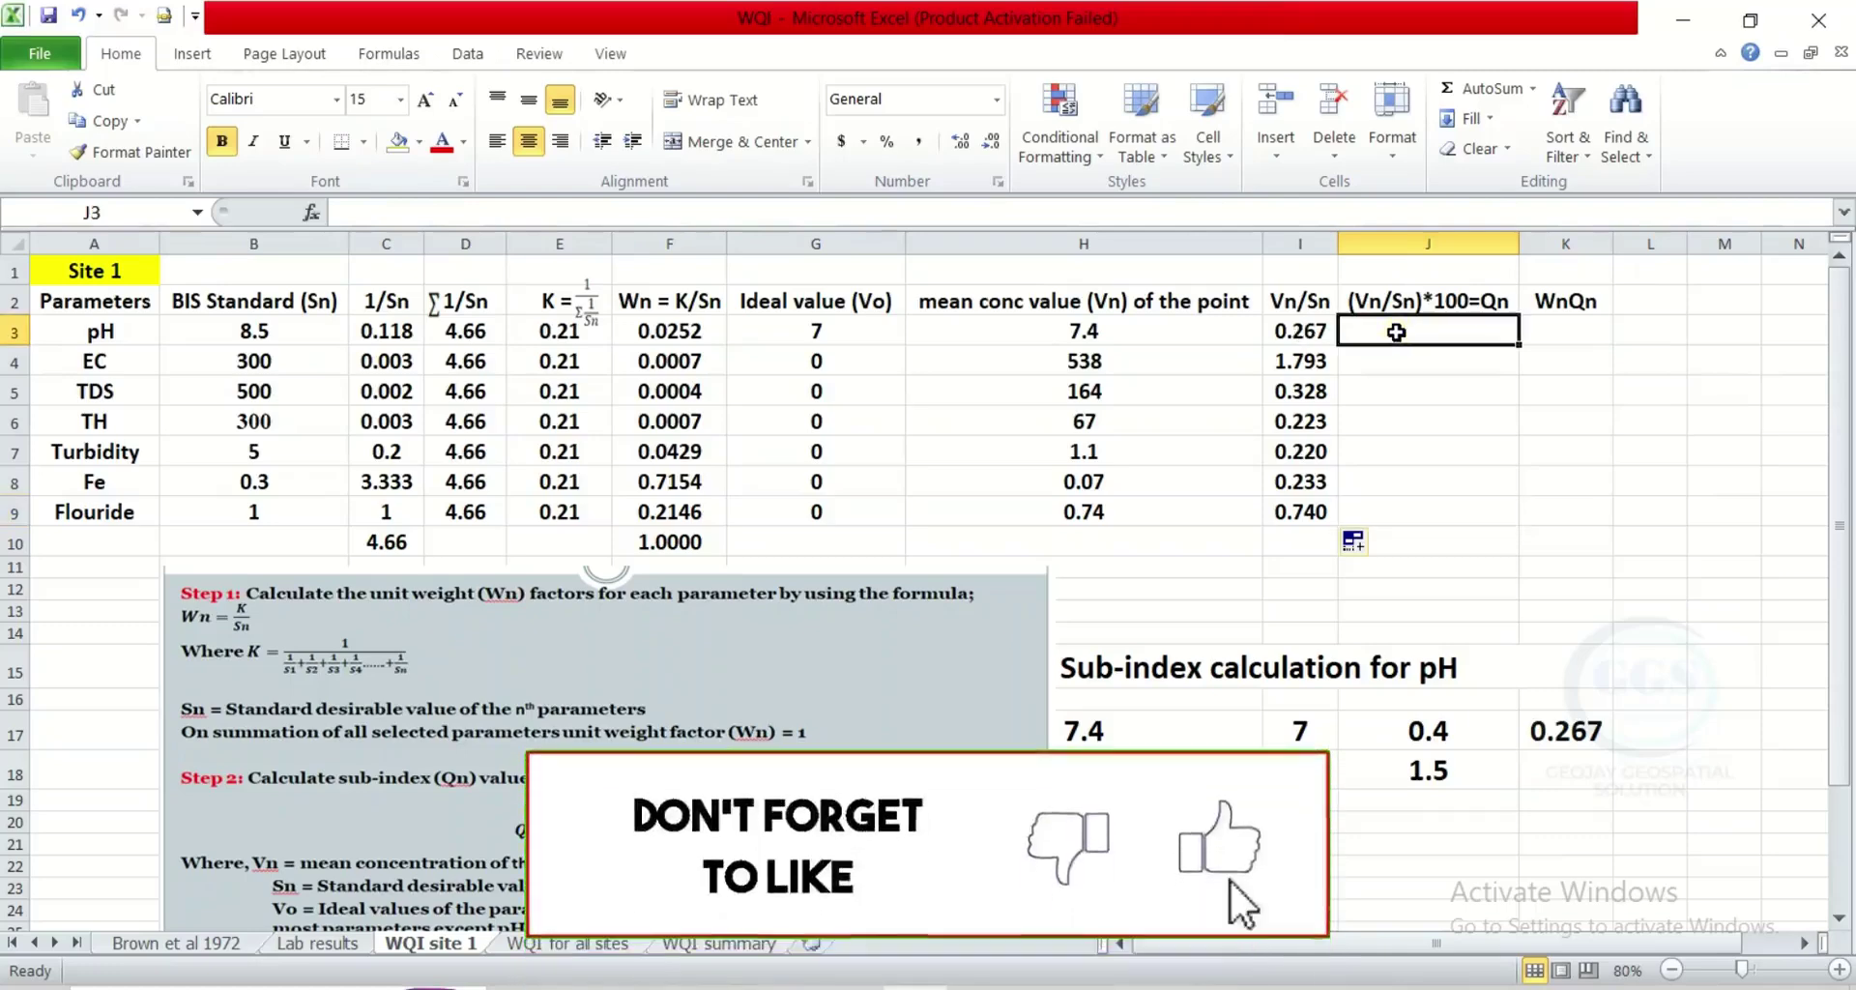
type("=")
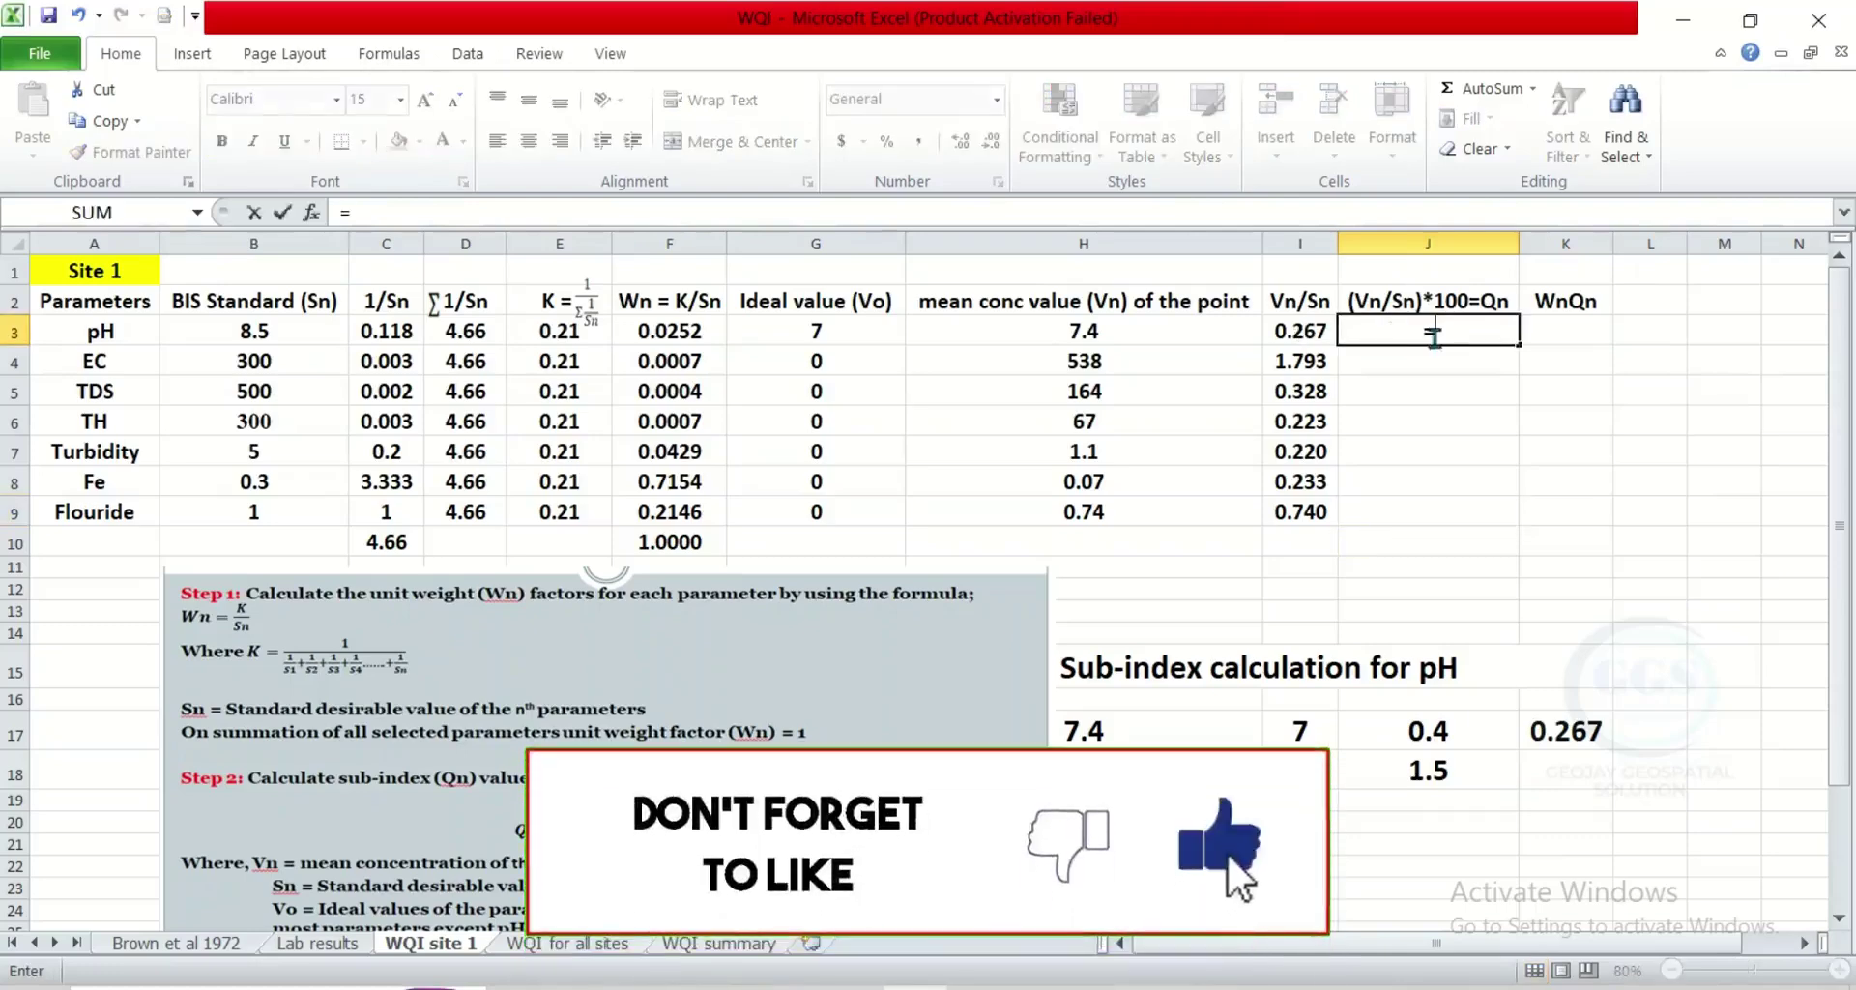
left_click(1300, 332)
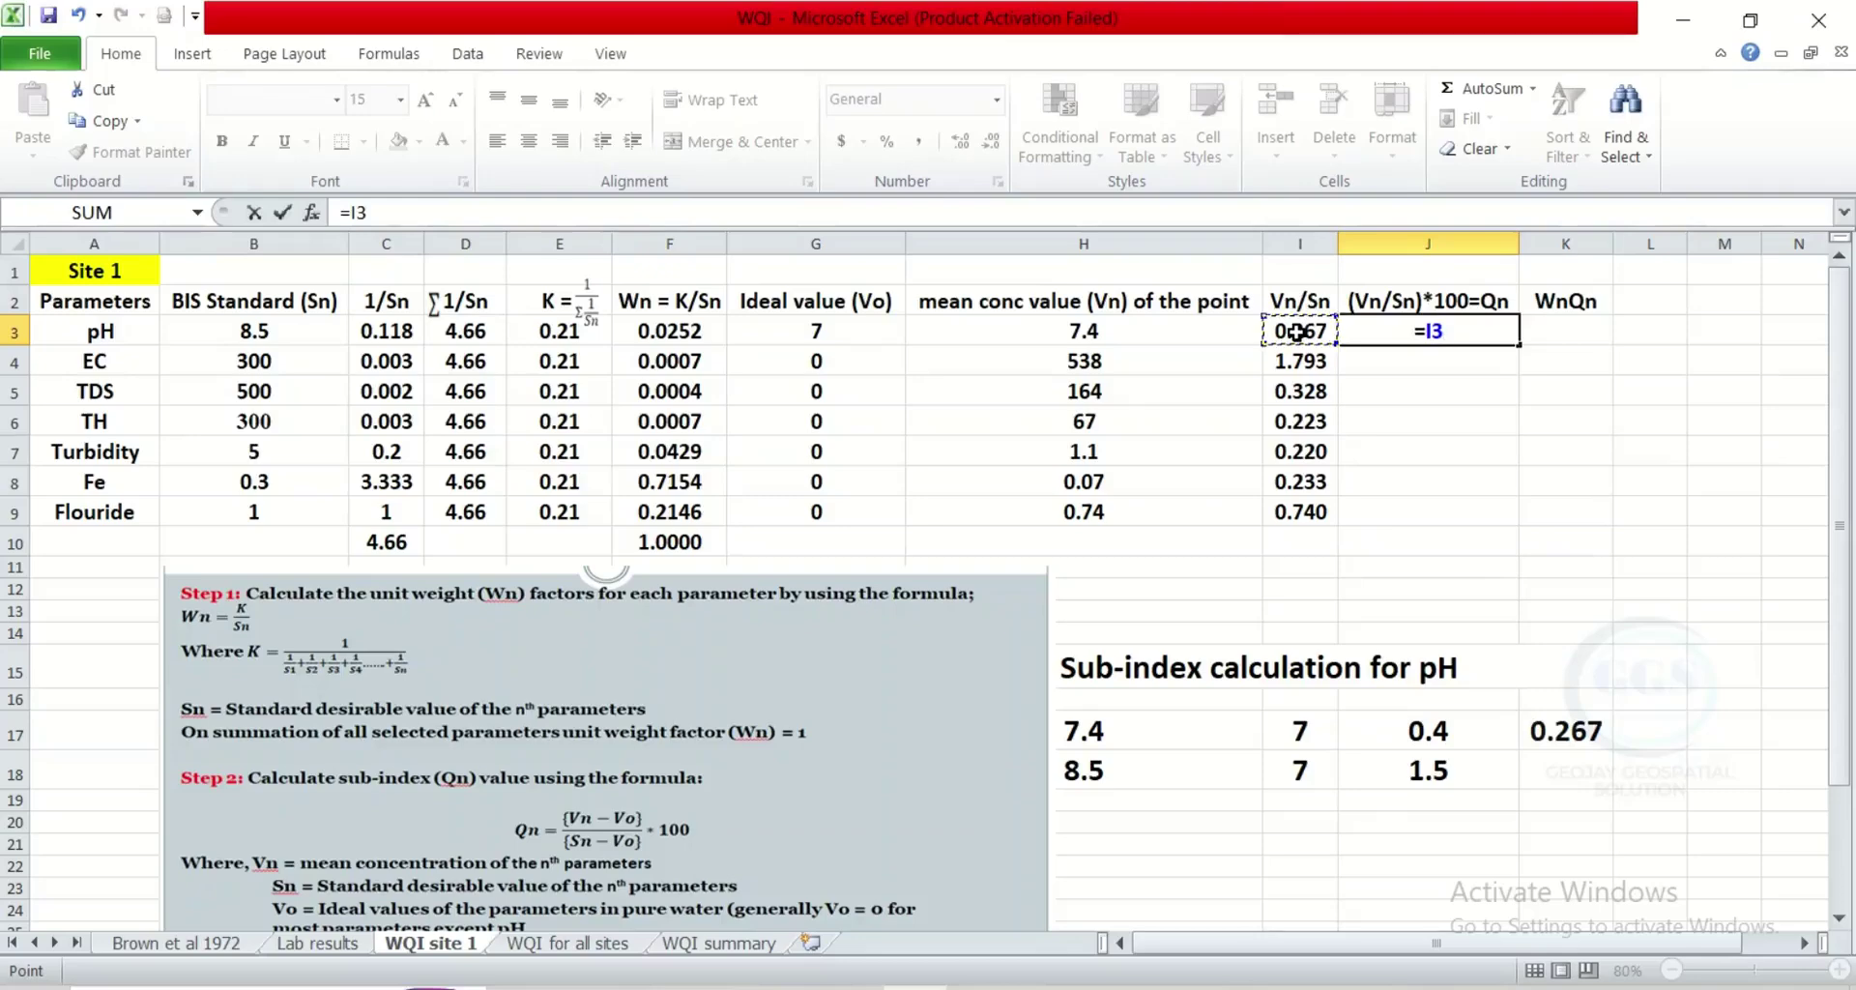
type("*100")
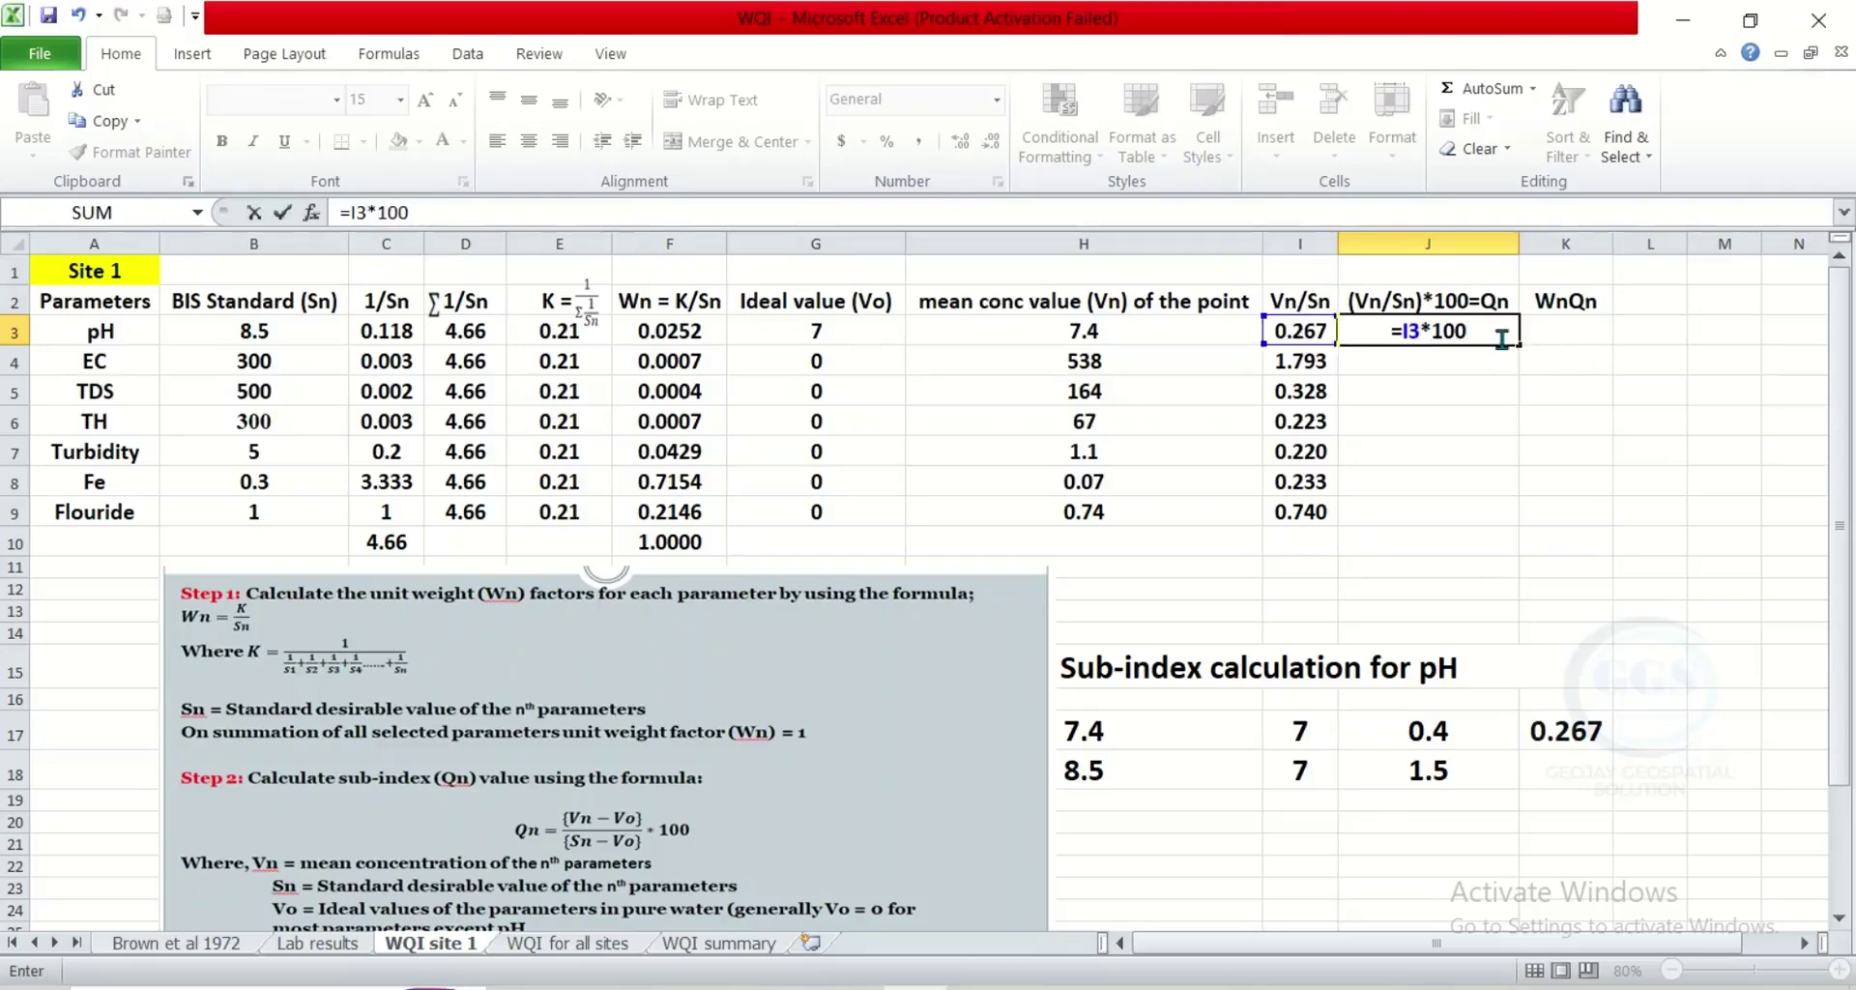
key("Return")
left_click(1455, 331)
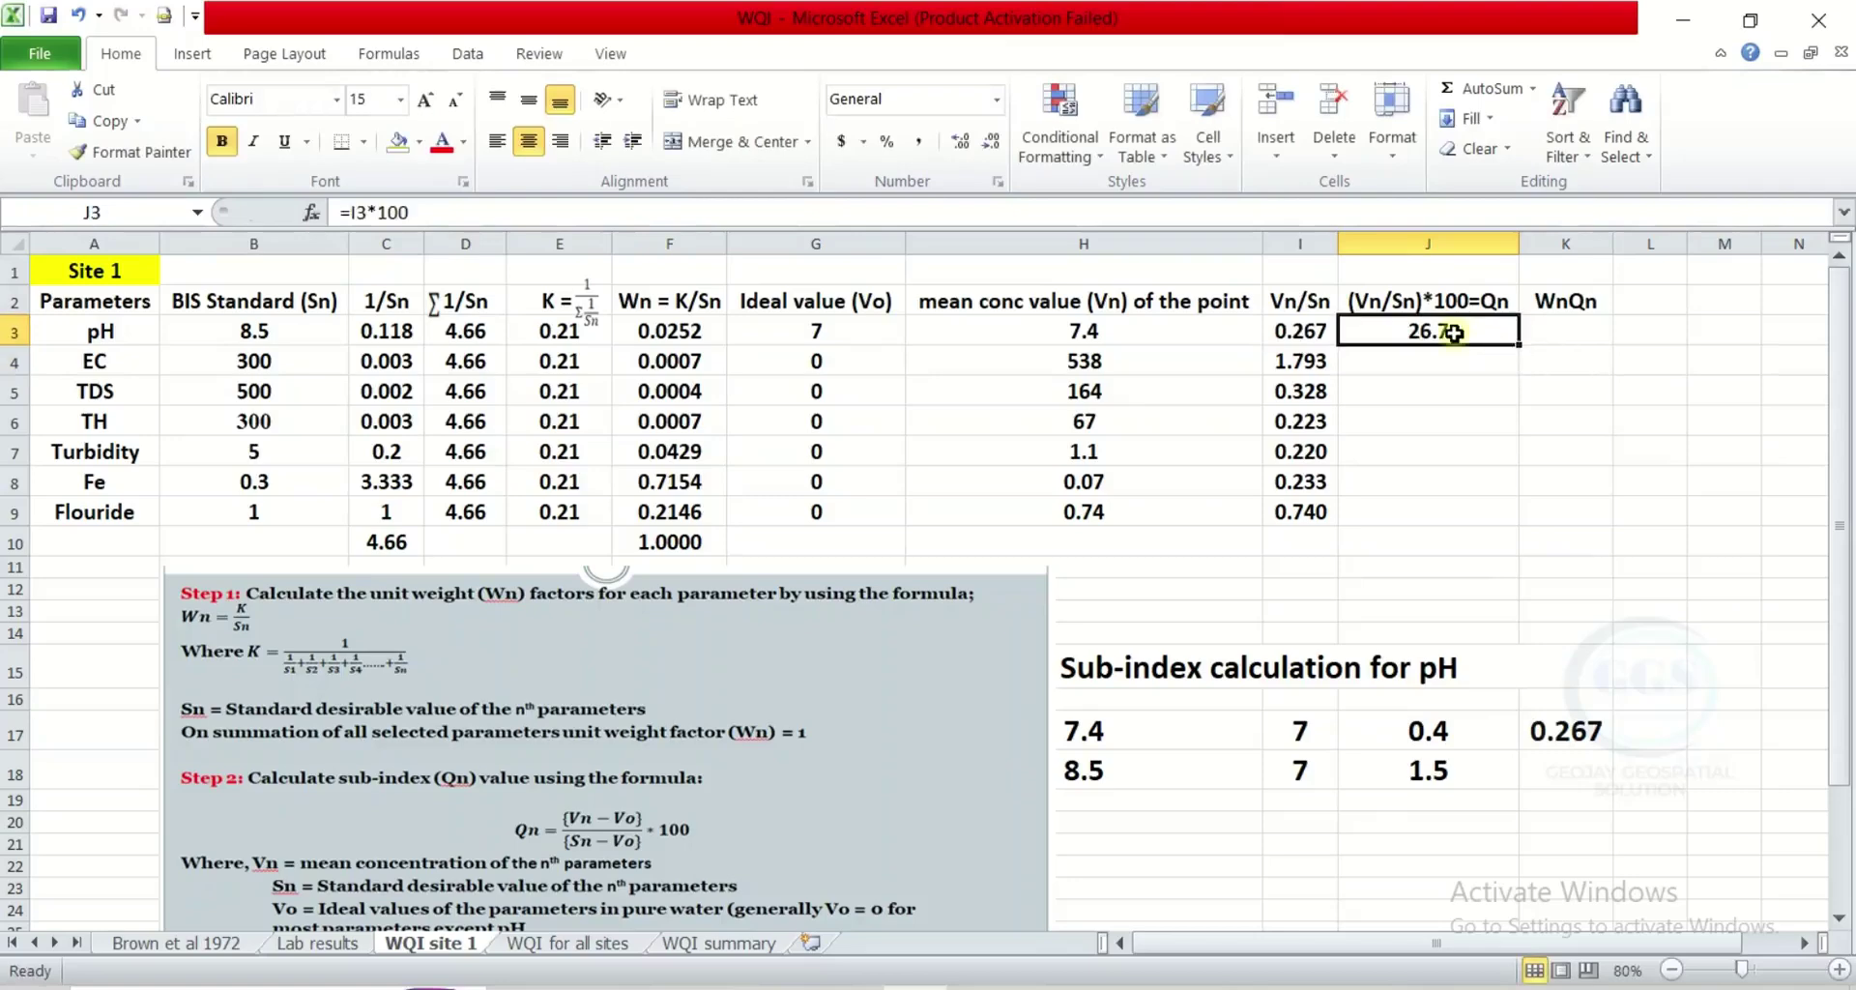
left_click_drag(1521, 346, 1481, 513)
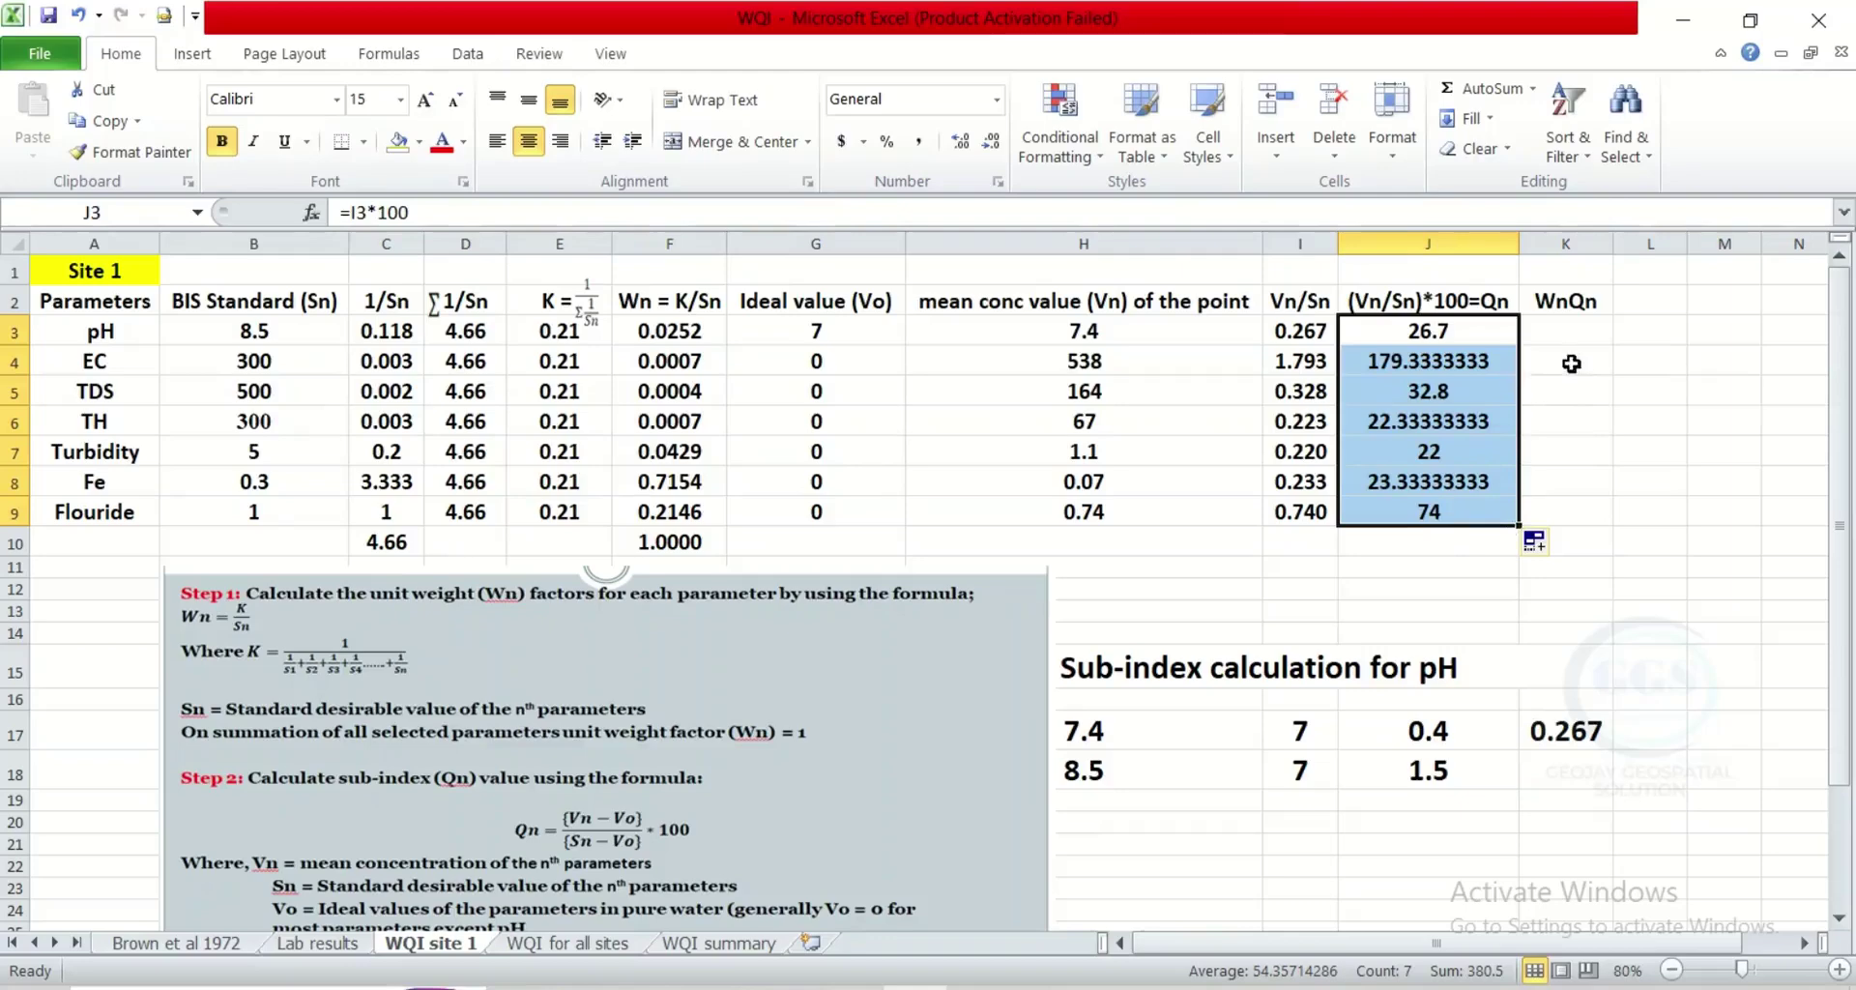
- Calculate WnQn for pH in K3 with =F3*J3, following the step 3 formula, and fill it down to Flouride in K9
left_click(214, 946)
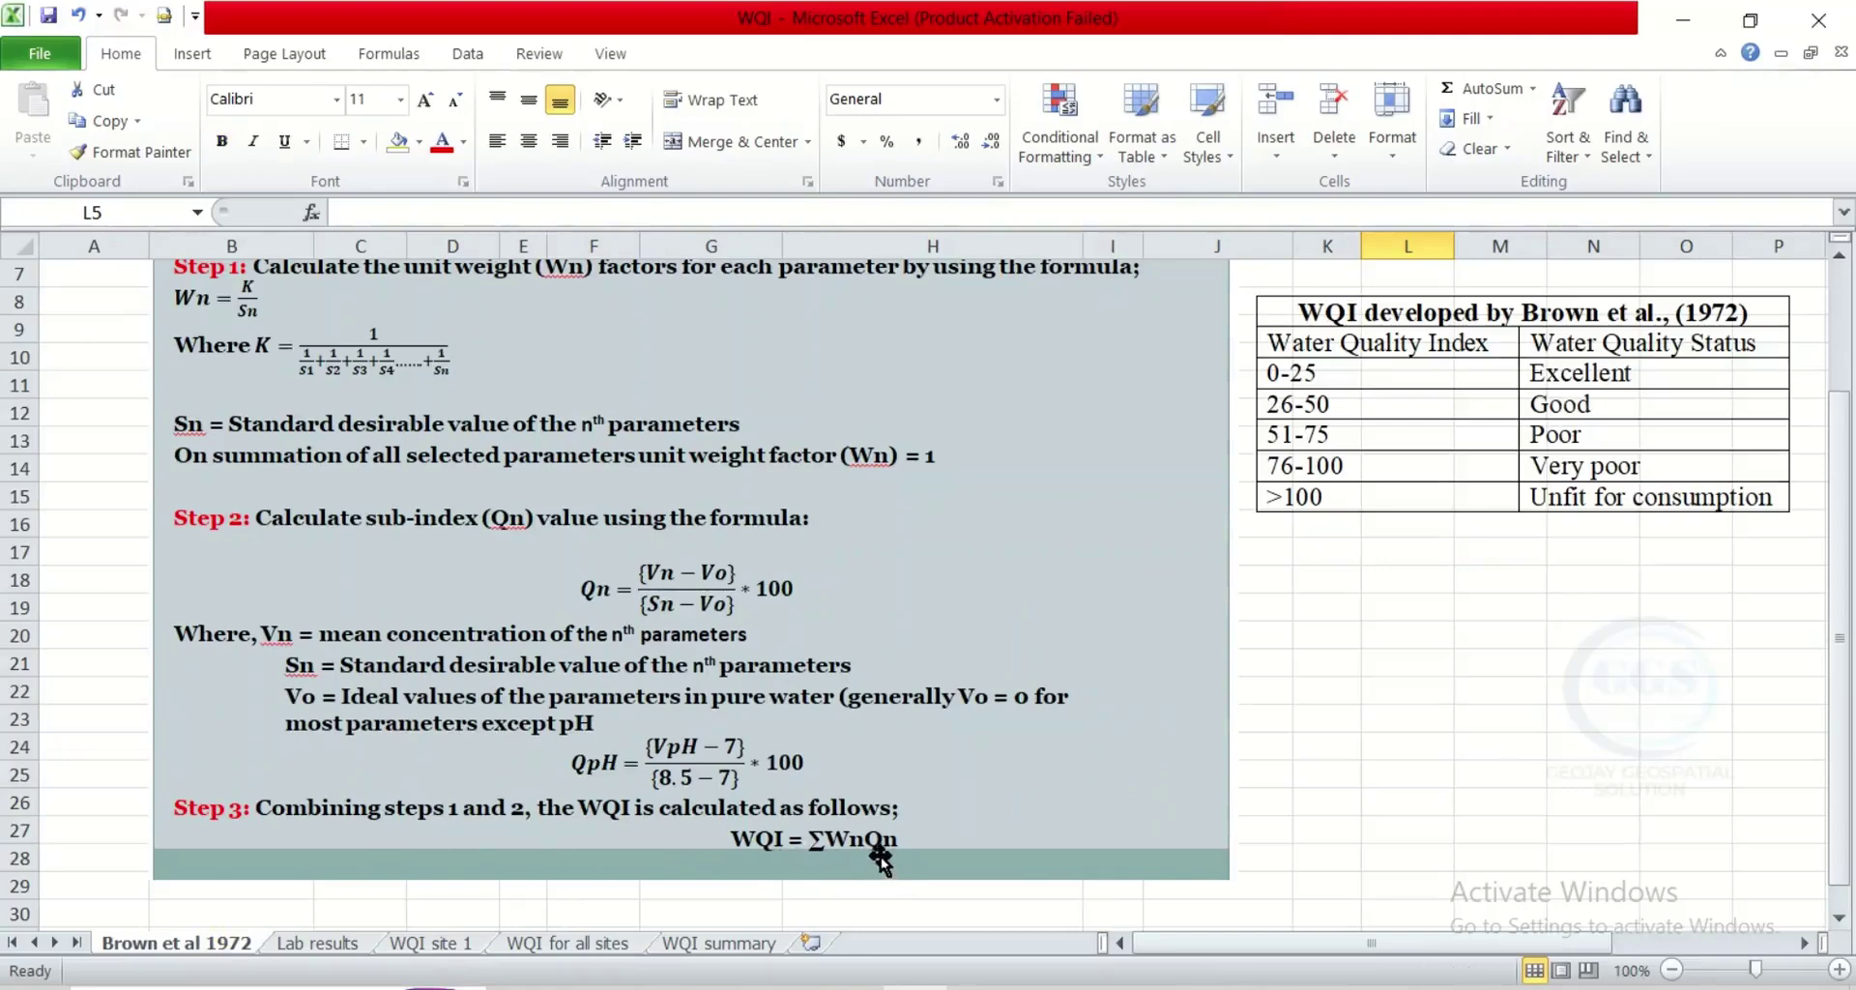
left_click(445, 944)
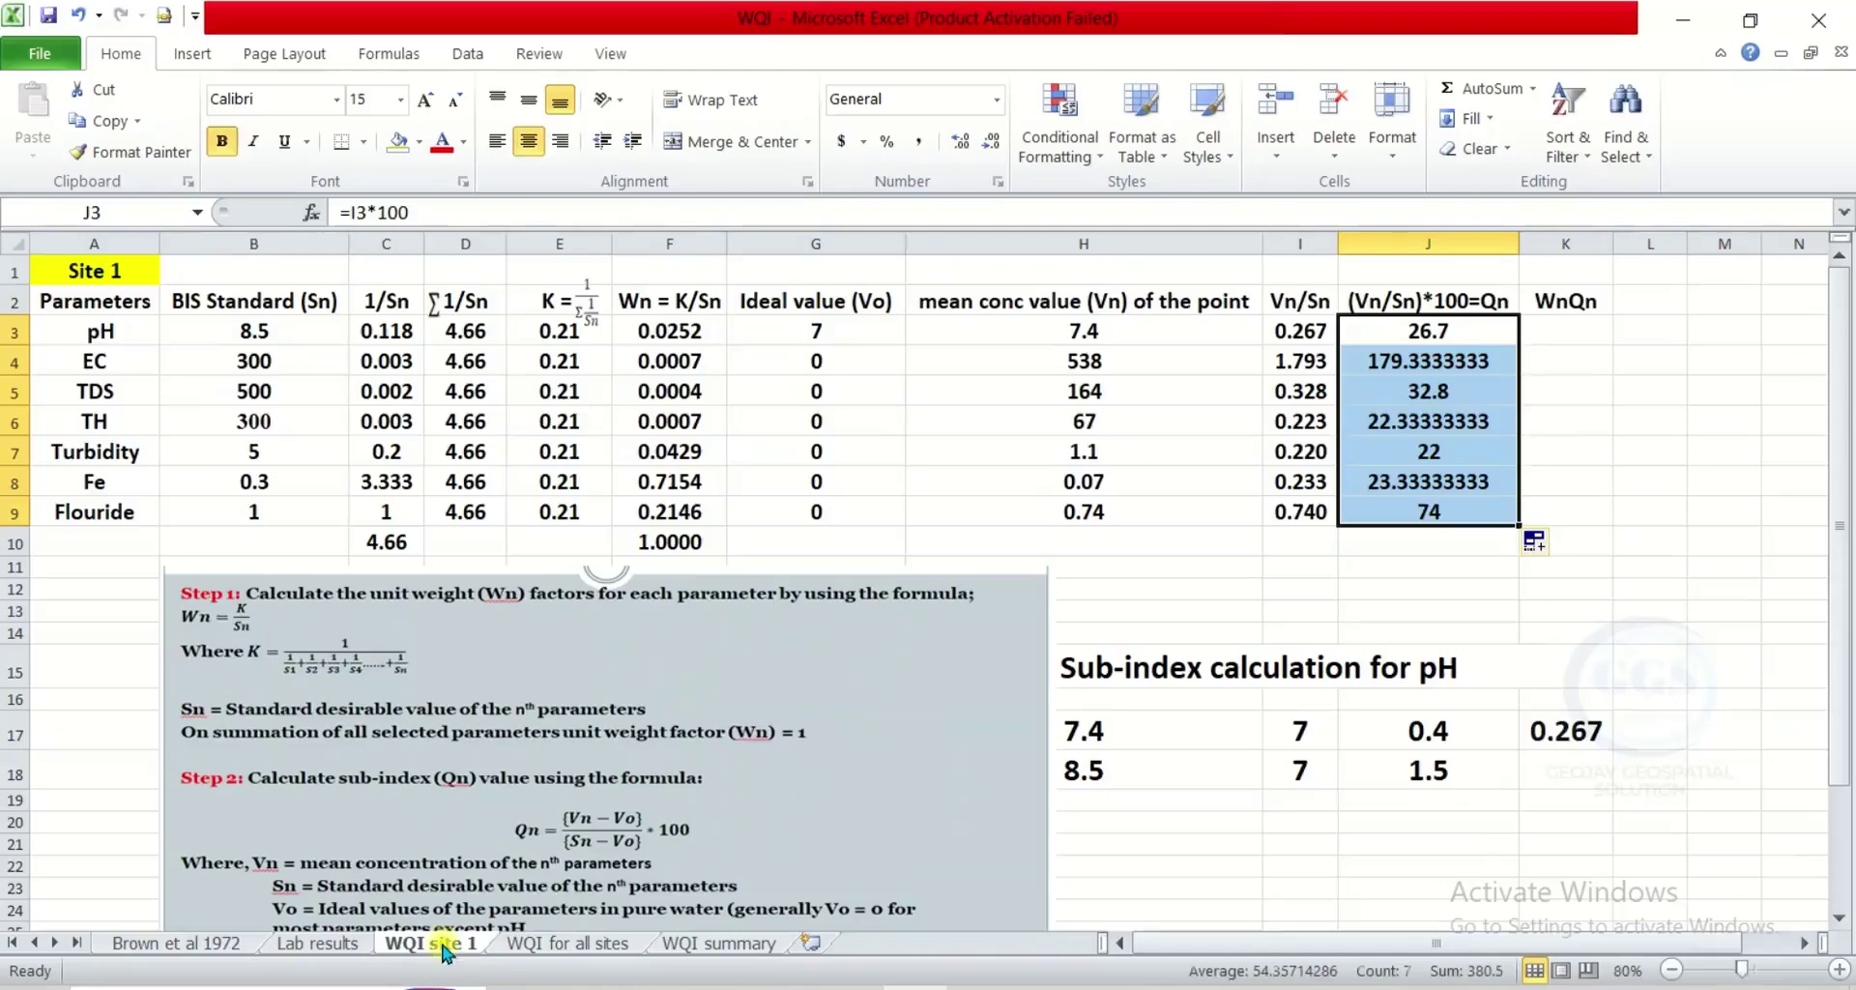
left_click(1558, 331)
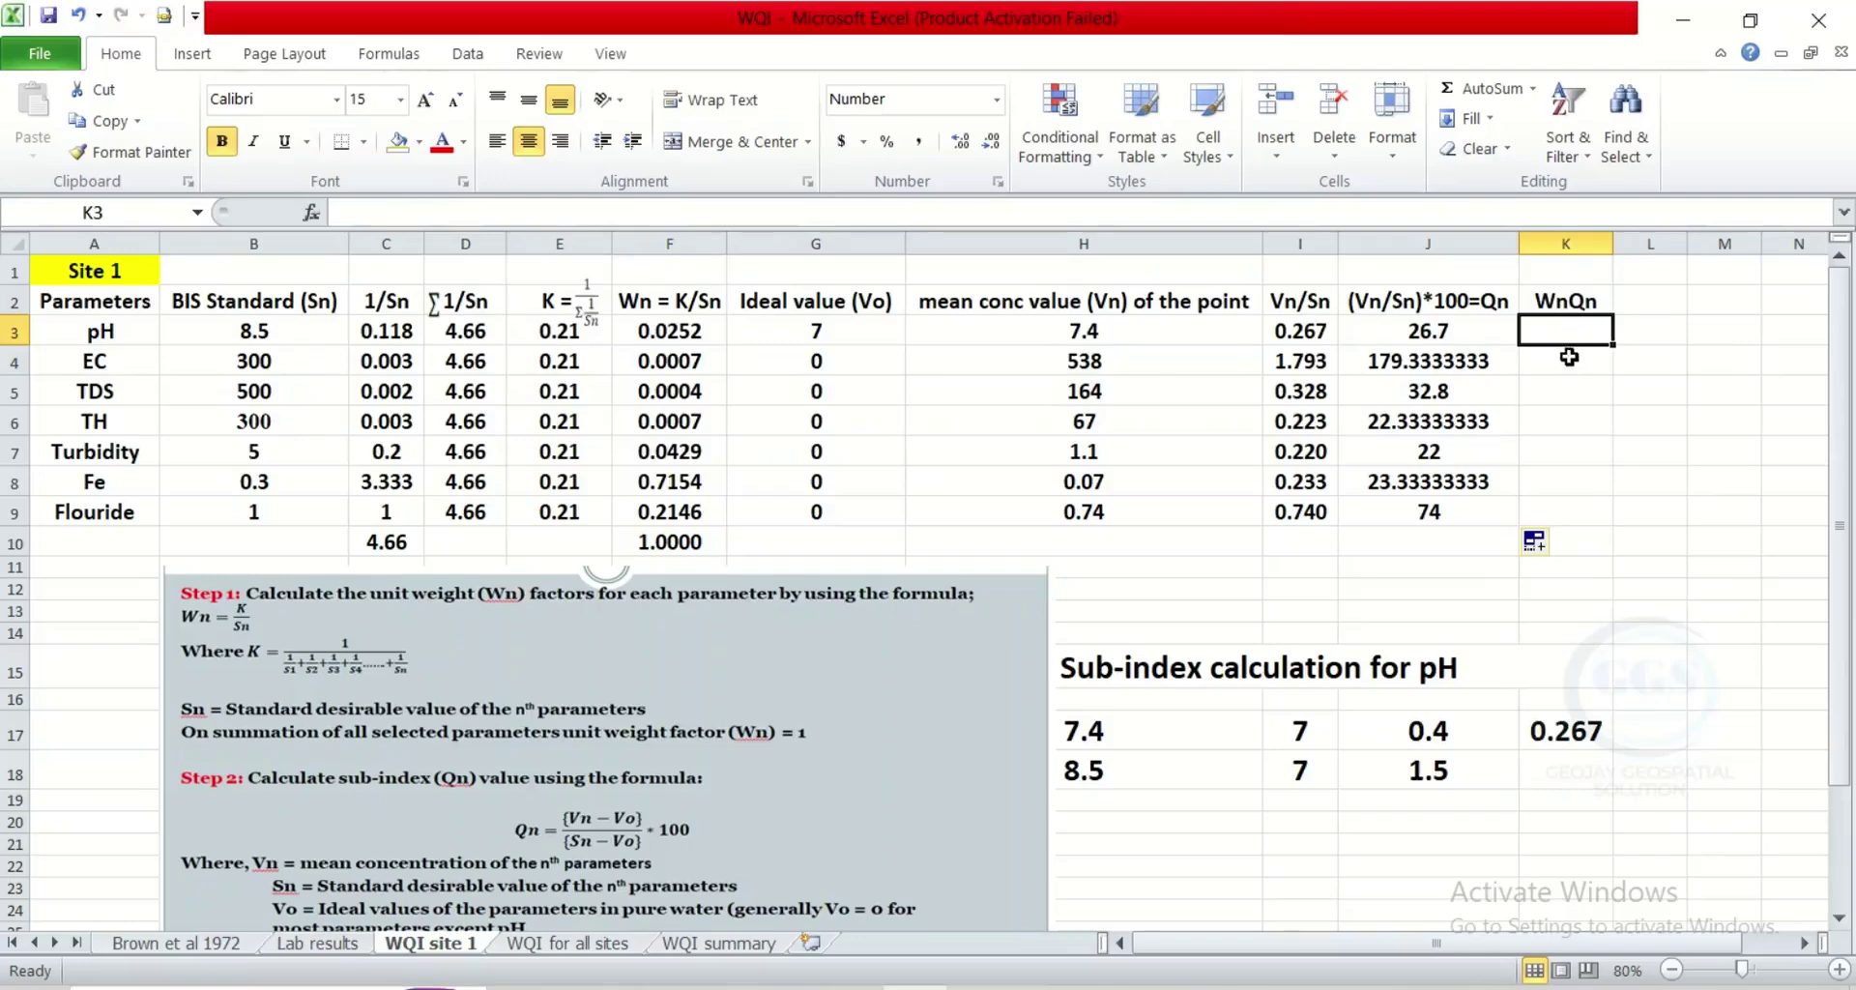
type("=")
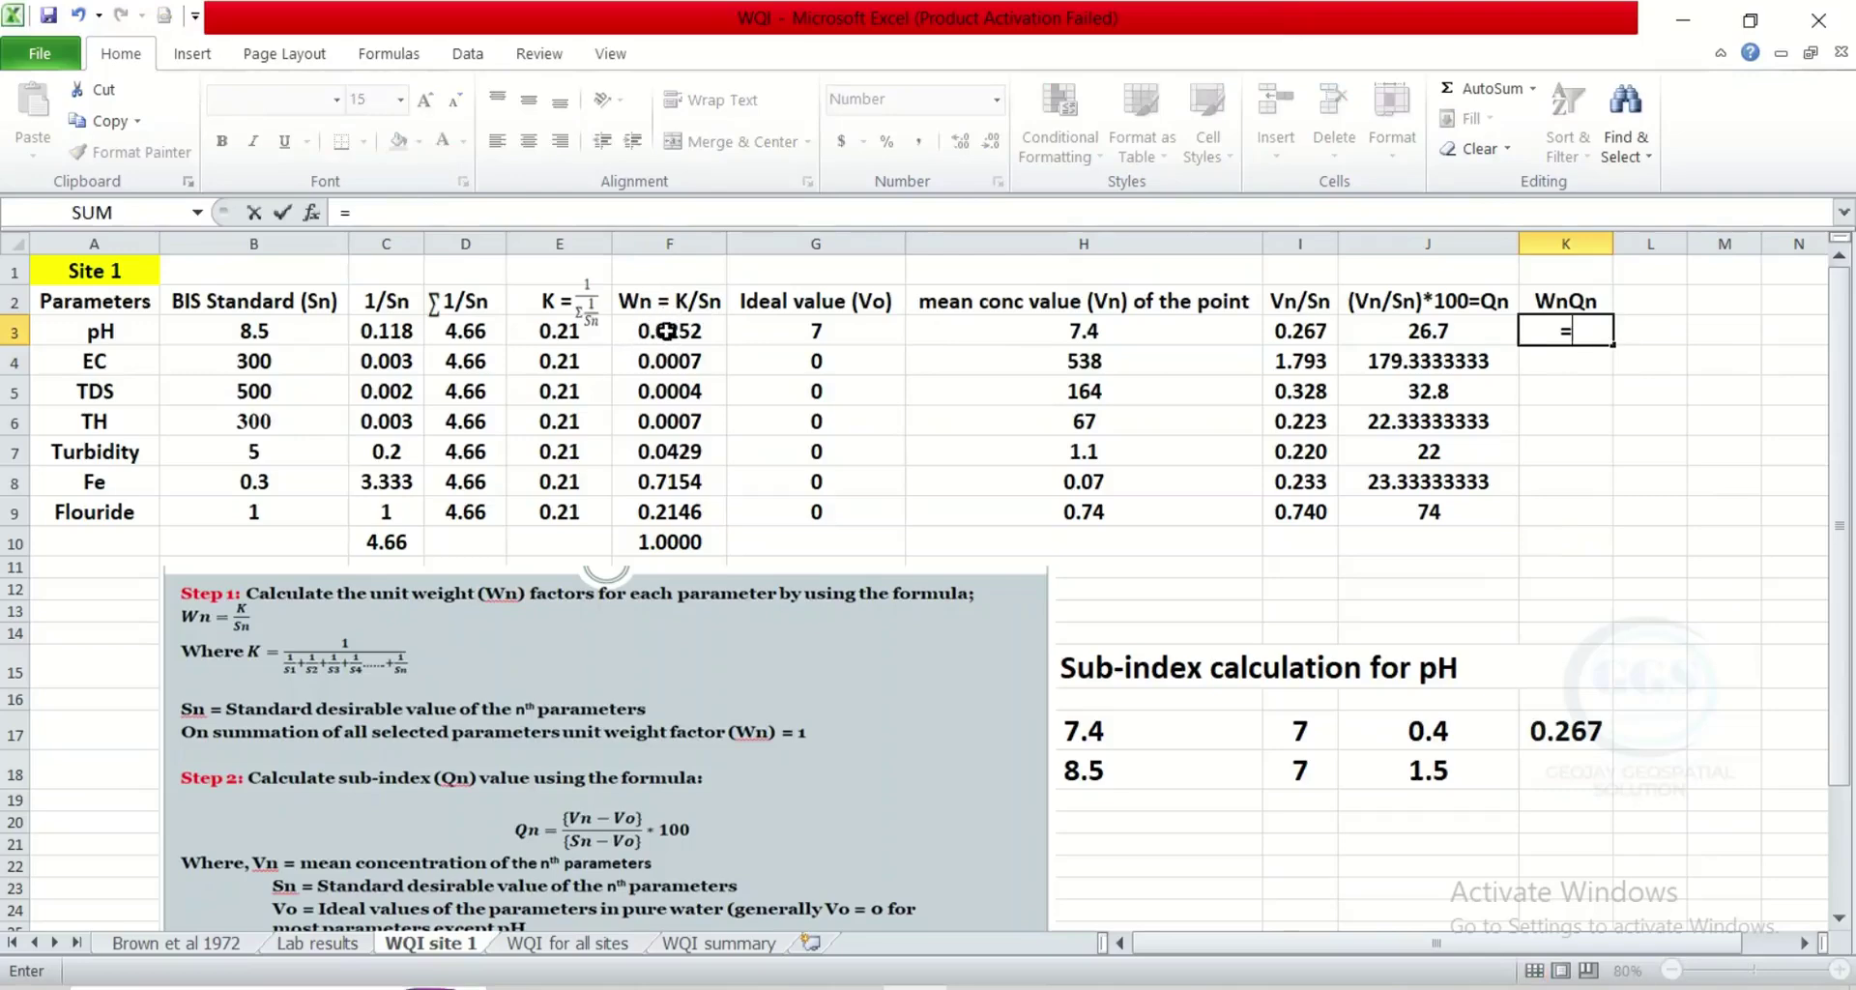
left_click(667, 331)
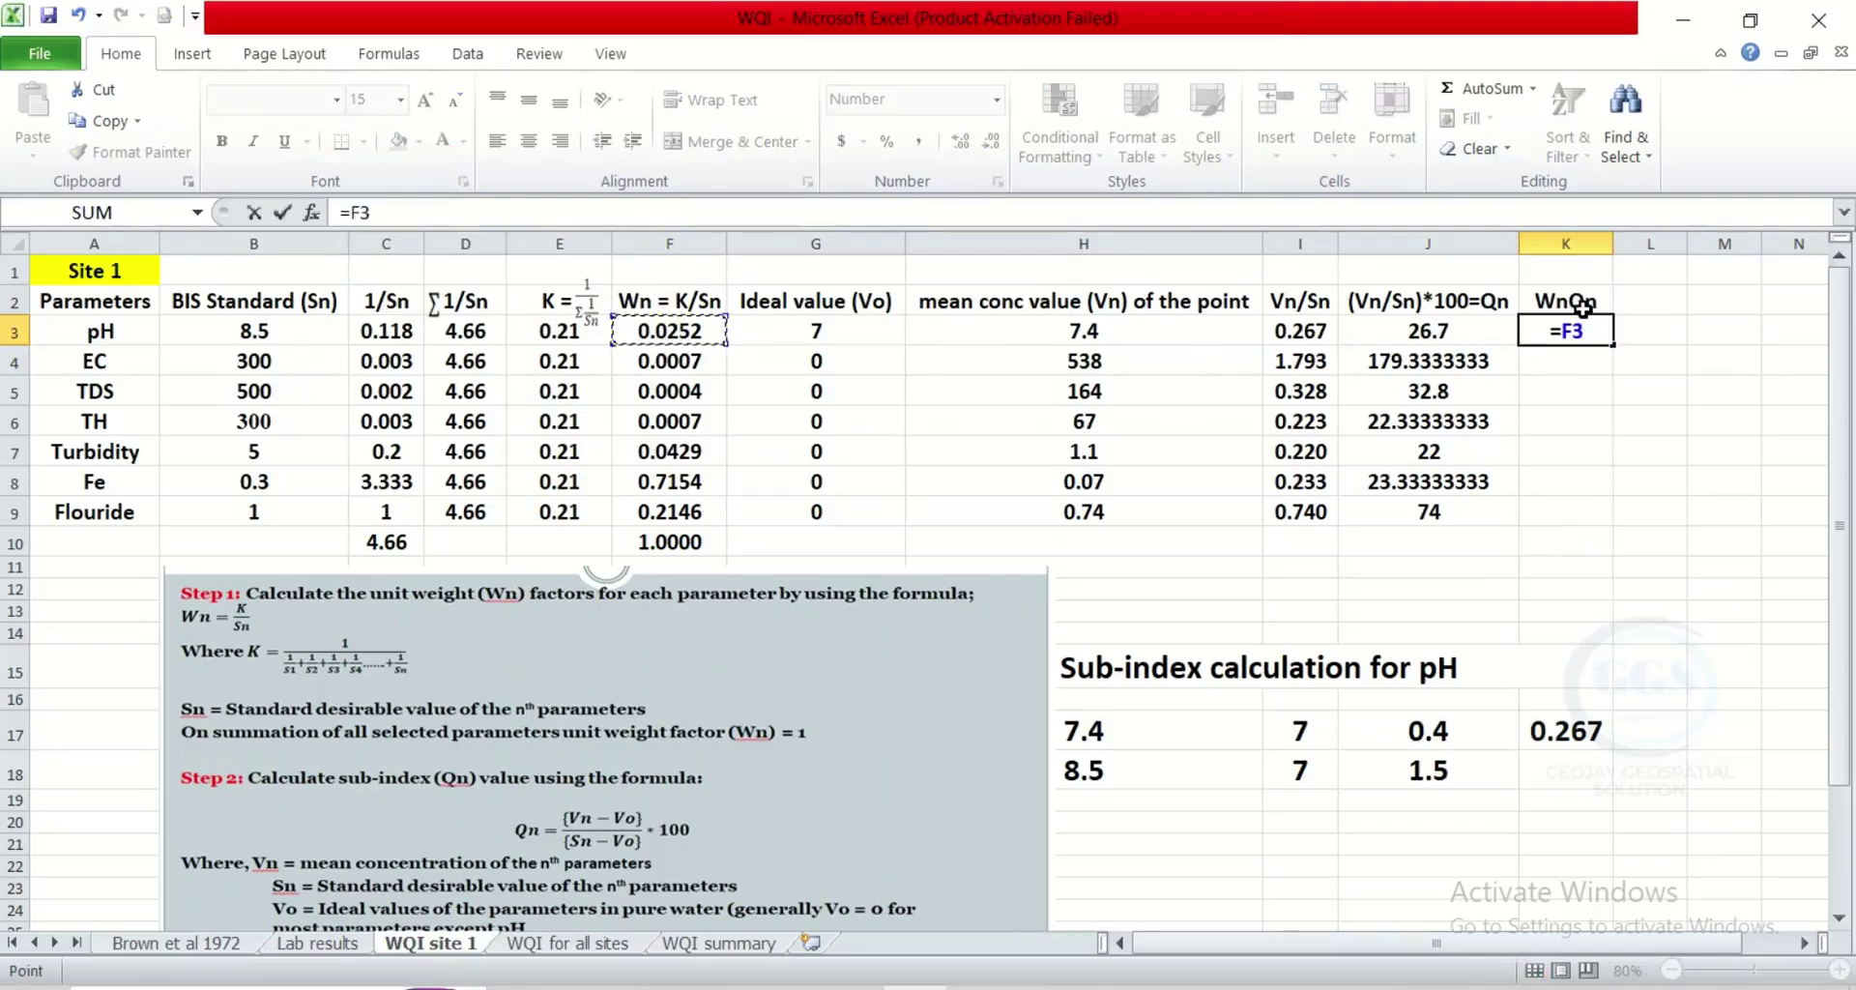
type("*")
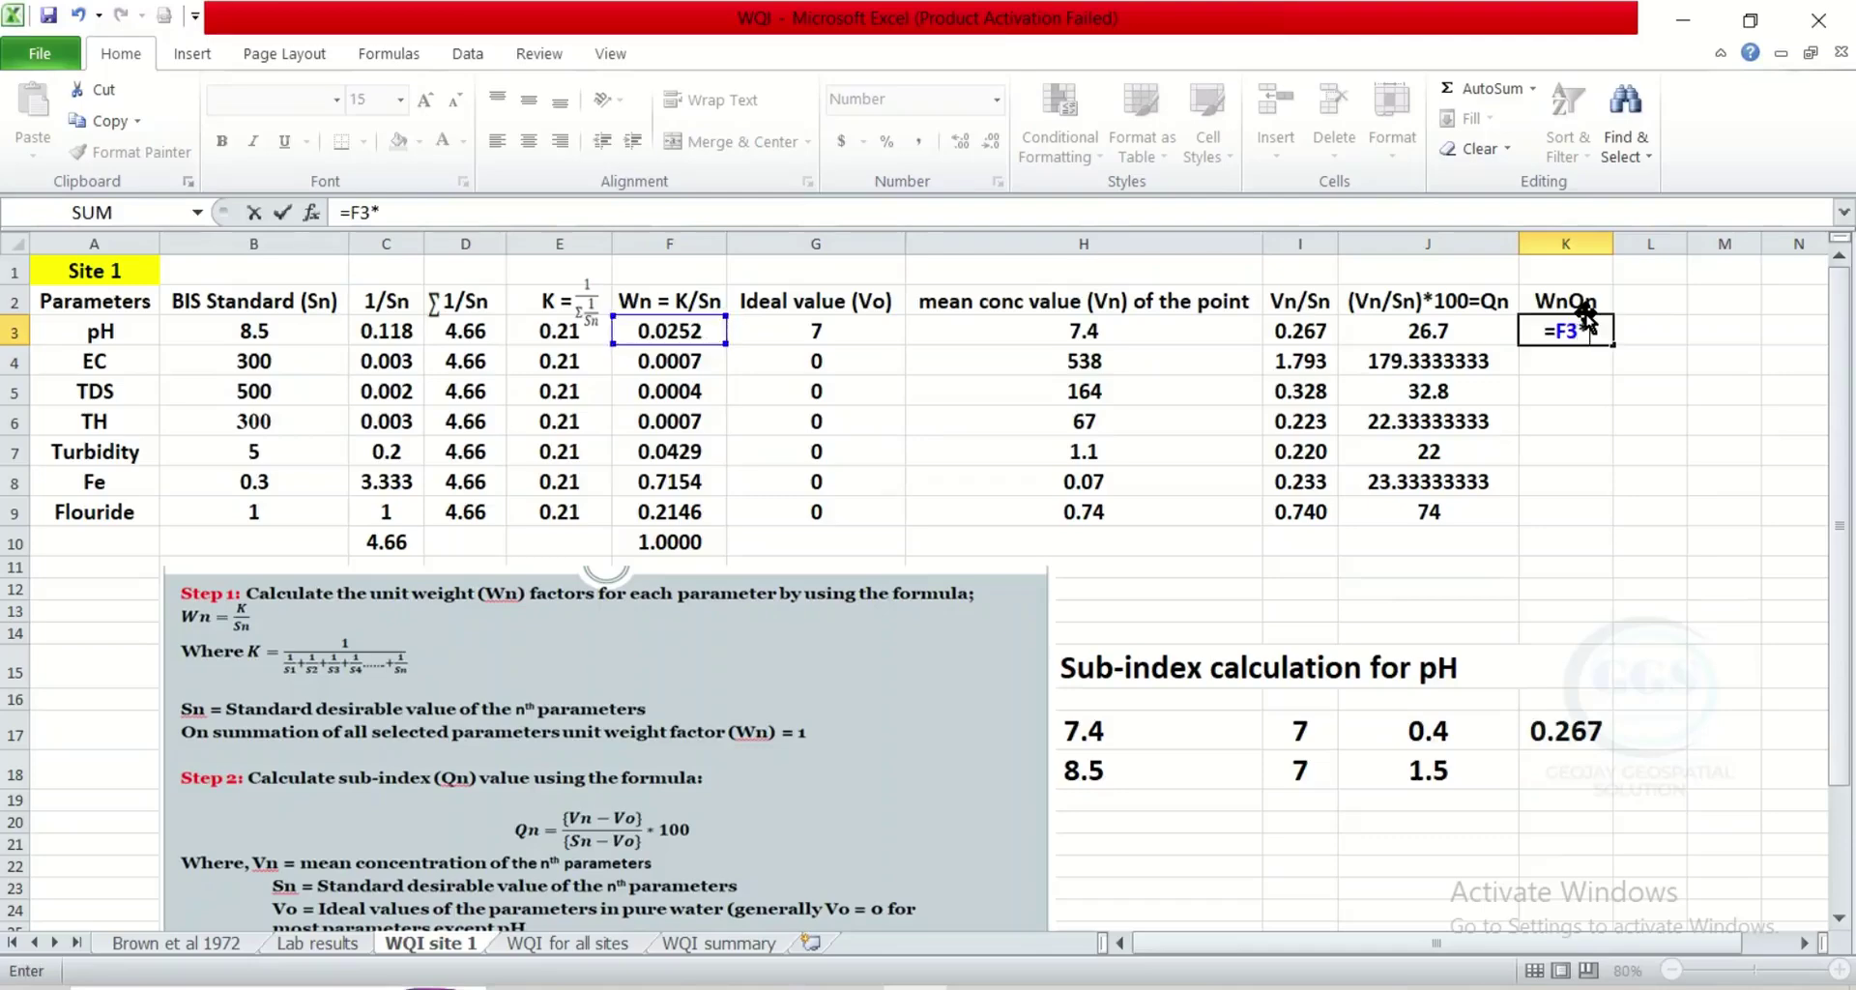
left_click(1441, 331)
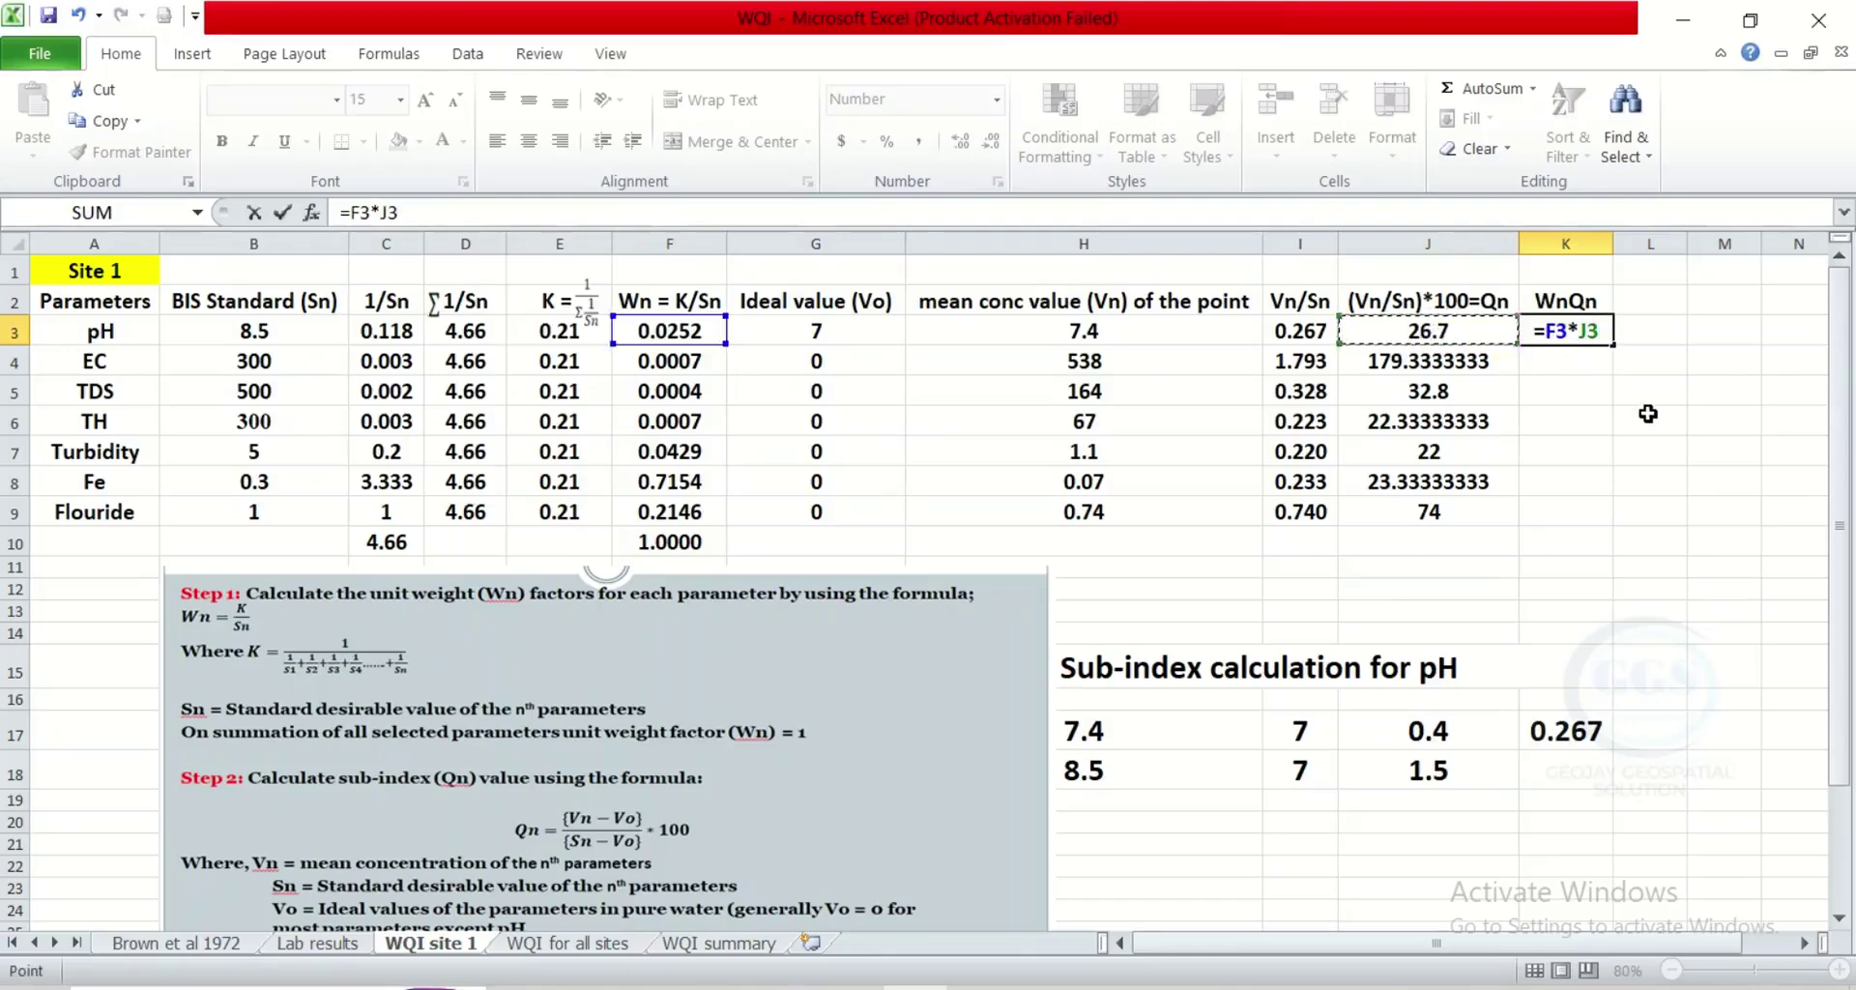
key("Return")
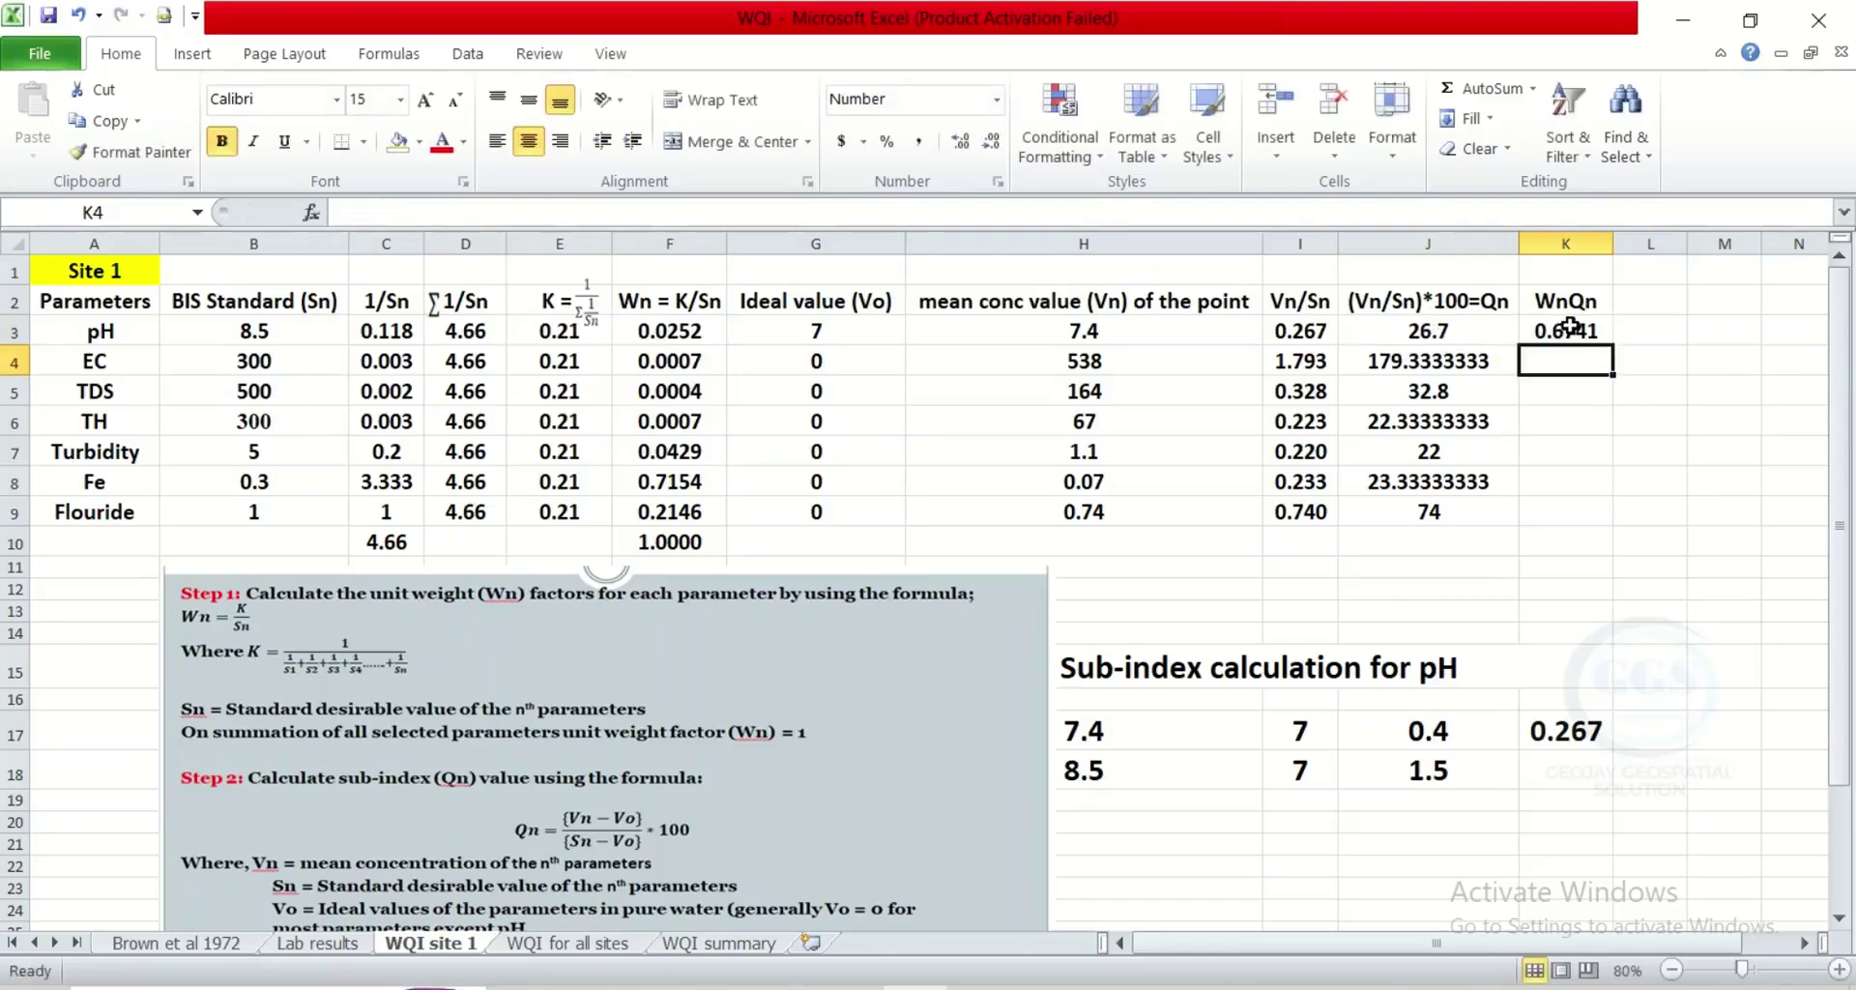
left_click(1568, 329)
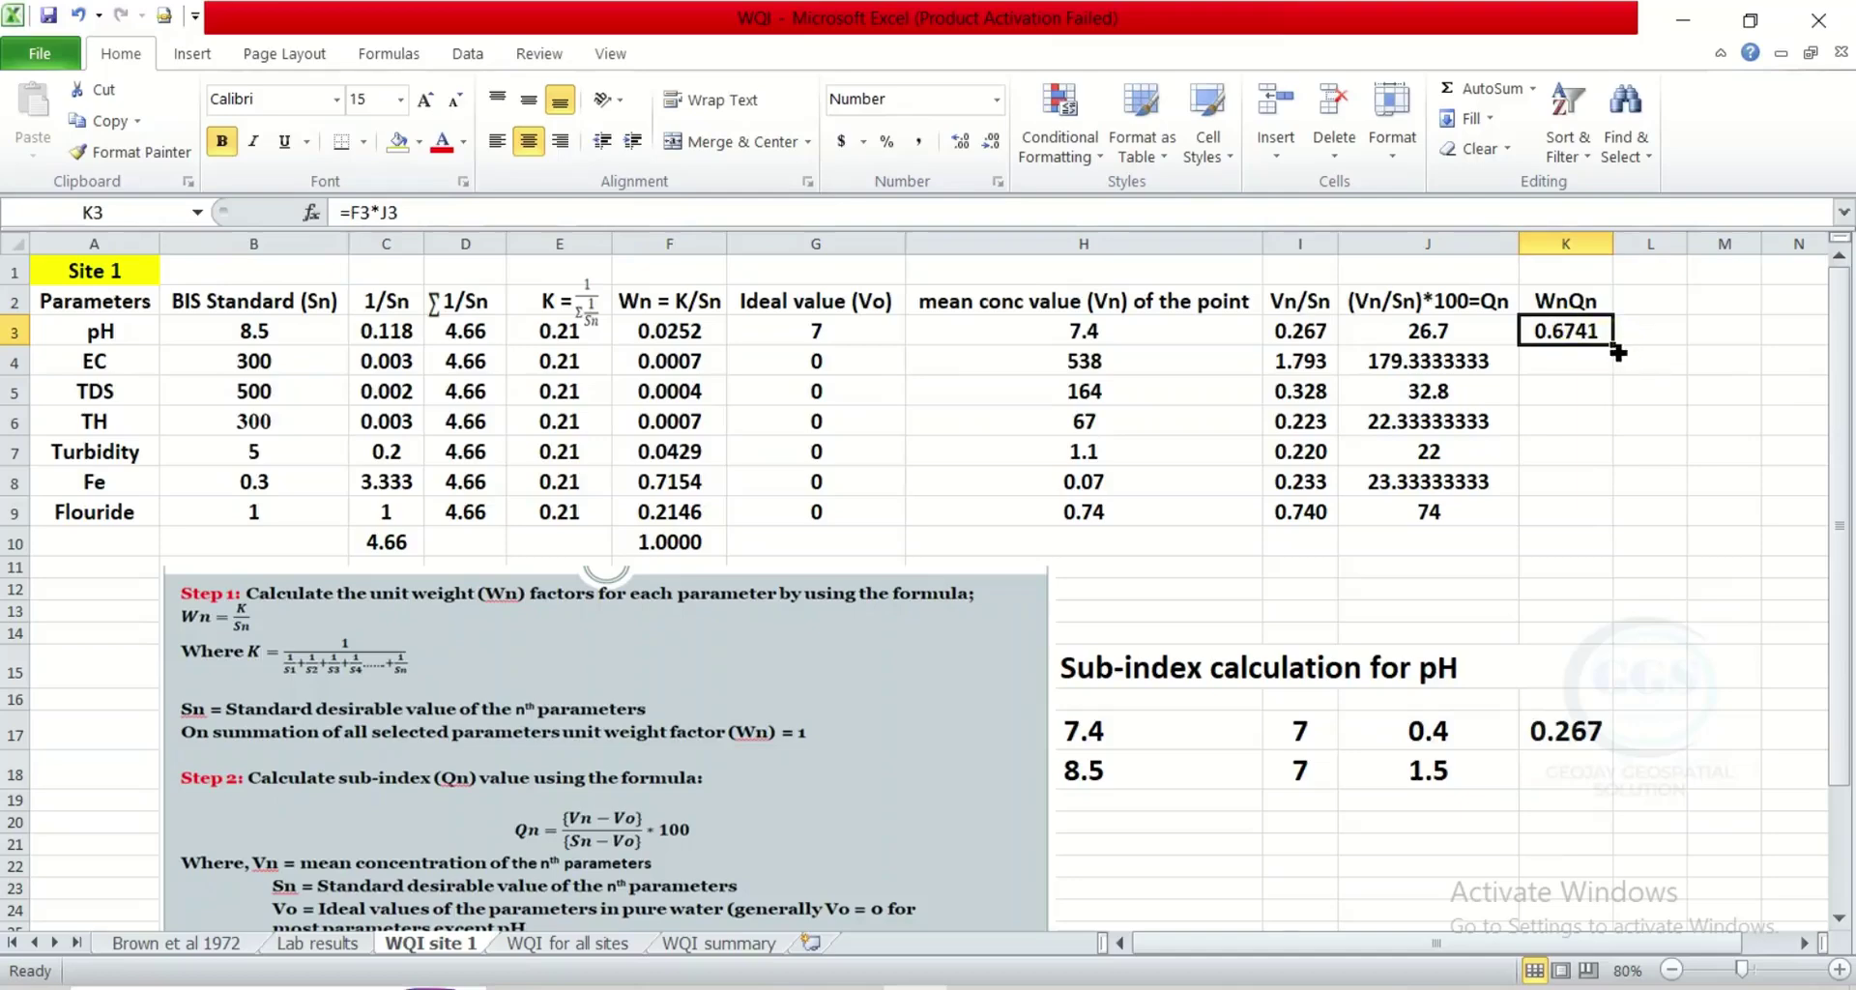
left_click_drag(1611, 346, 1595, 522)
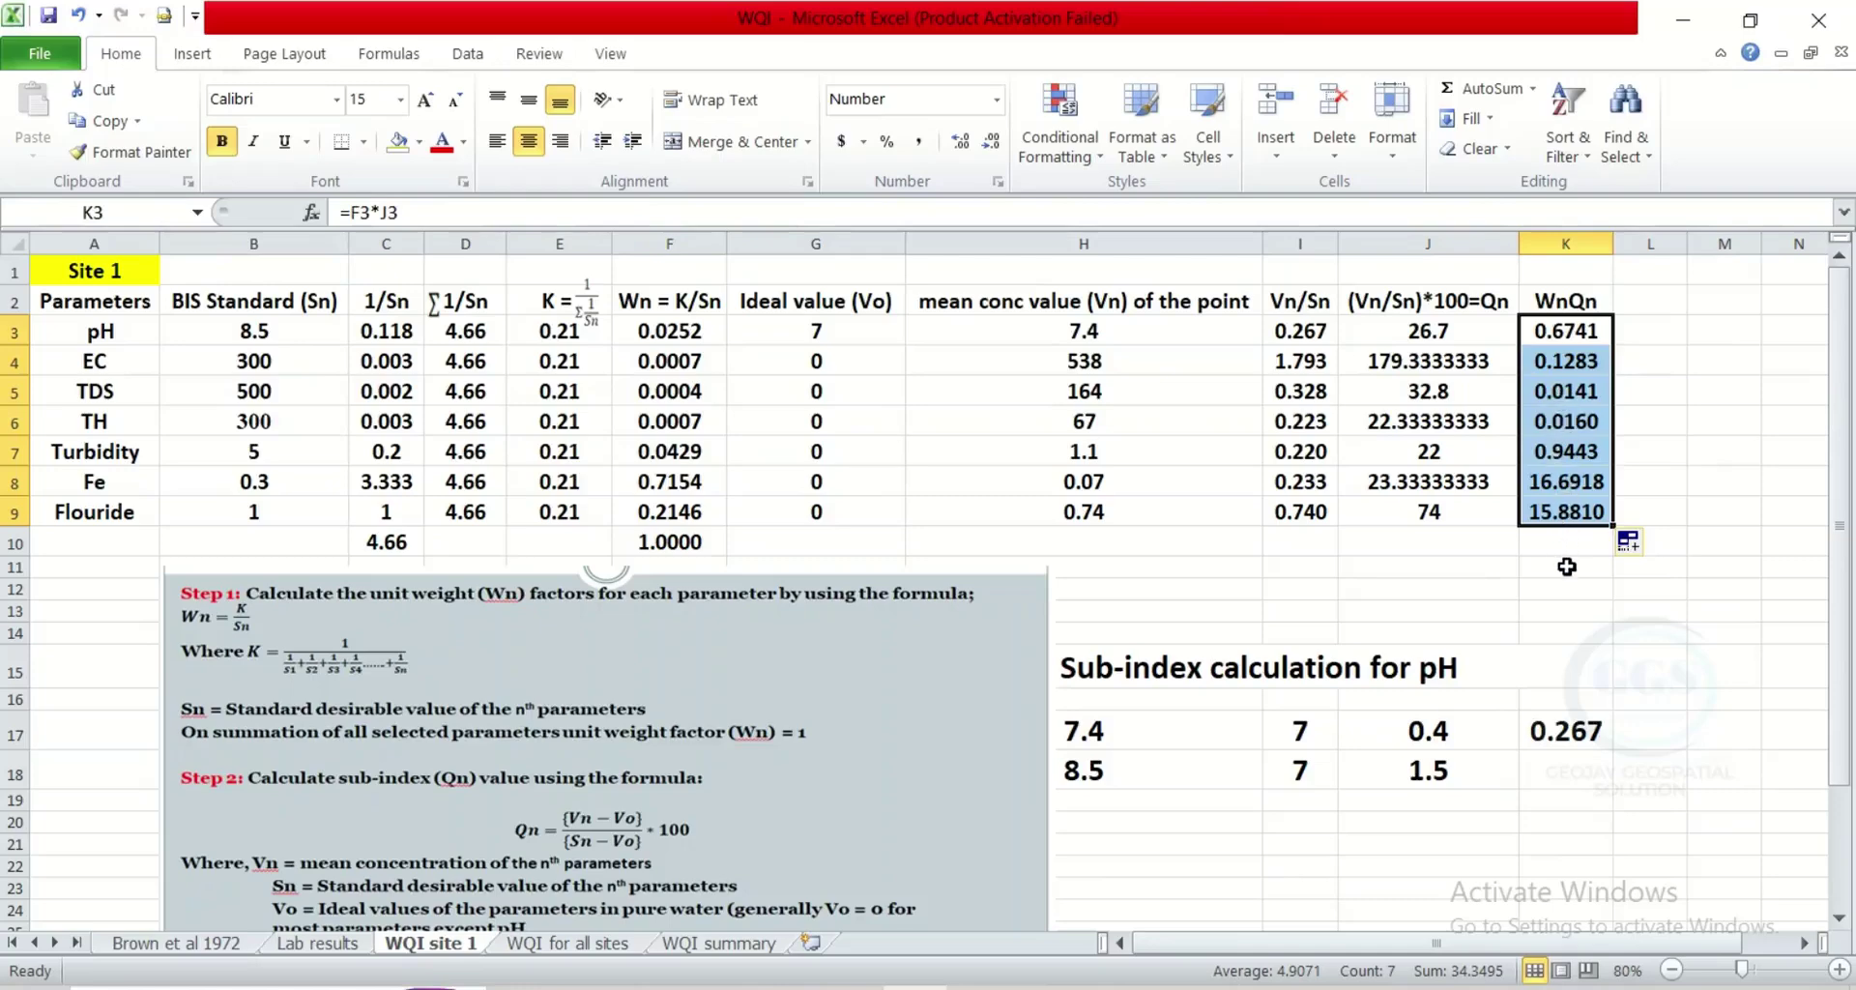
- Sum the WnQn values K3:K9 in K10 and give the total cell a green fill
left_click(1493, 89)
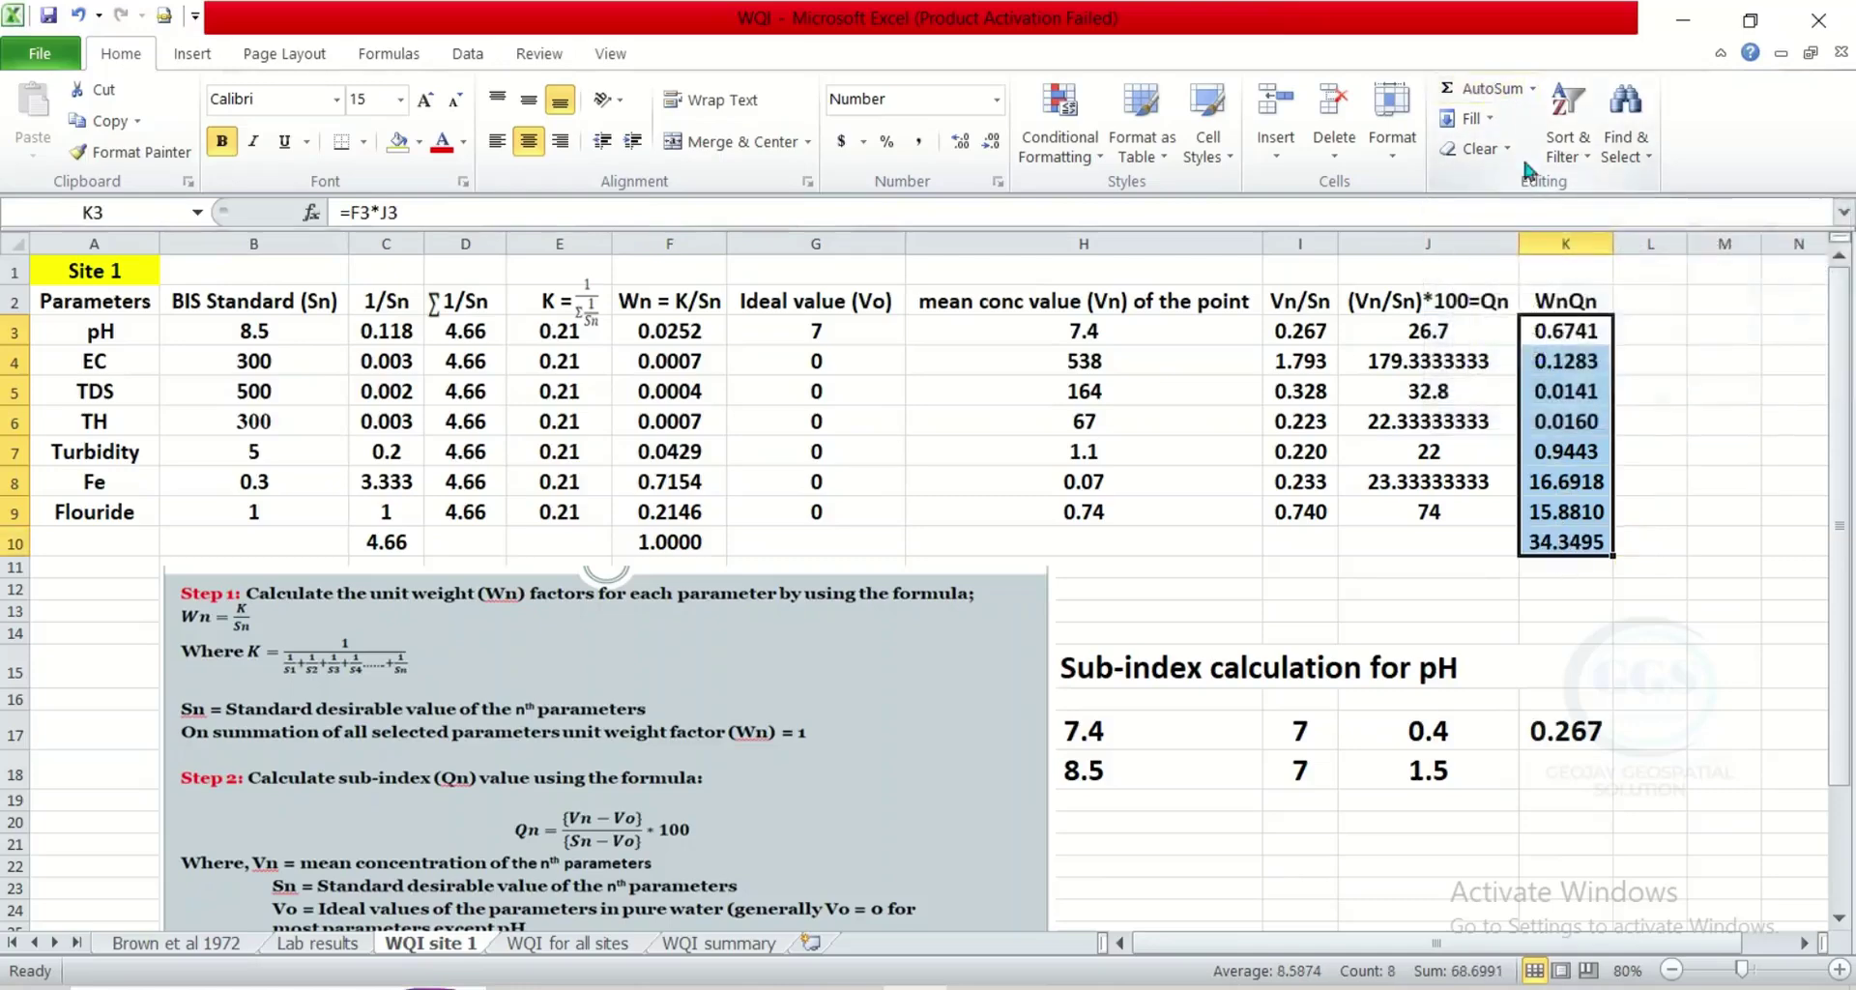
left_click(1566, 544)
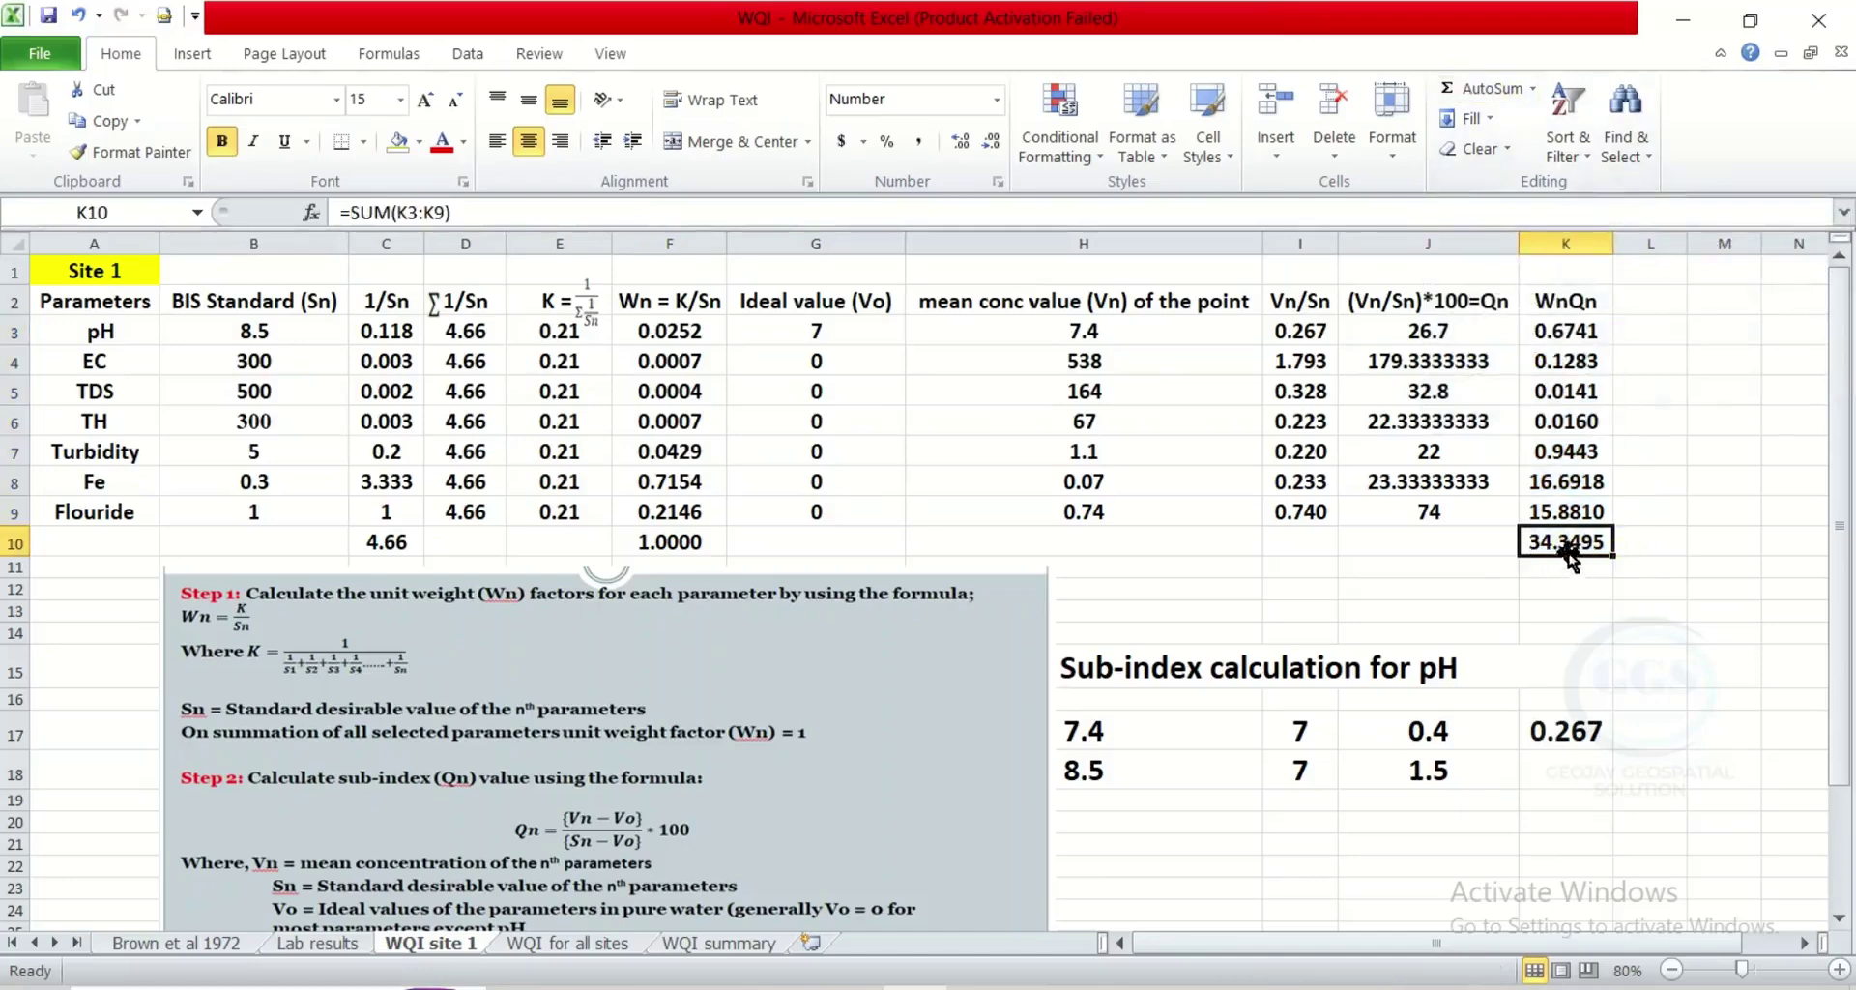
left_click(419, 143)
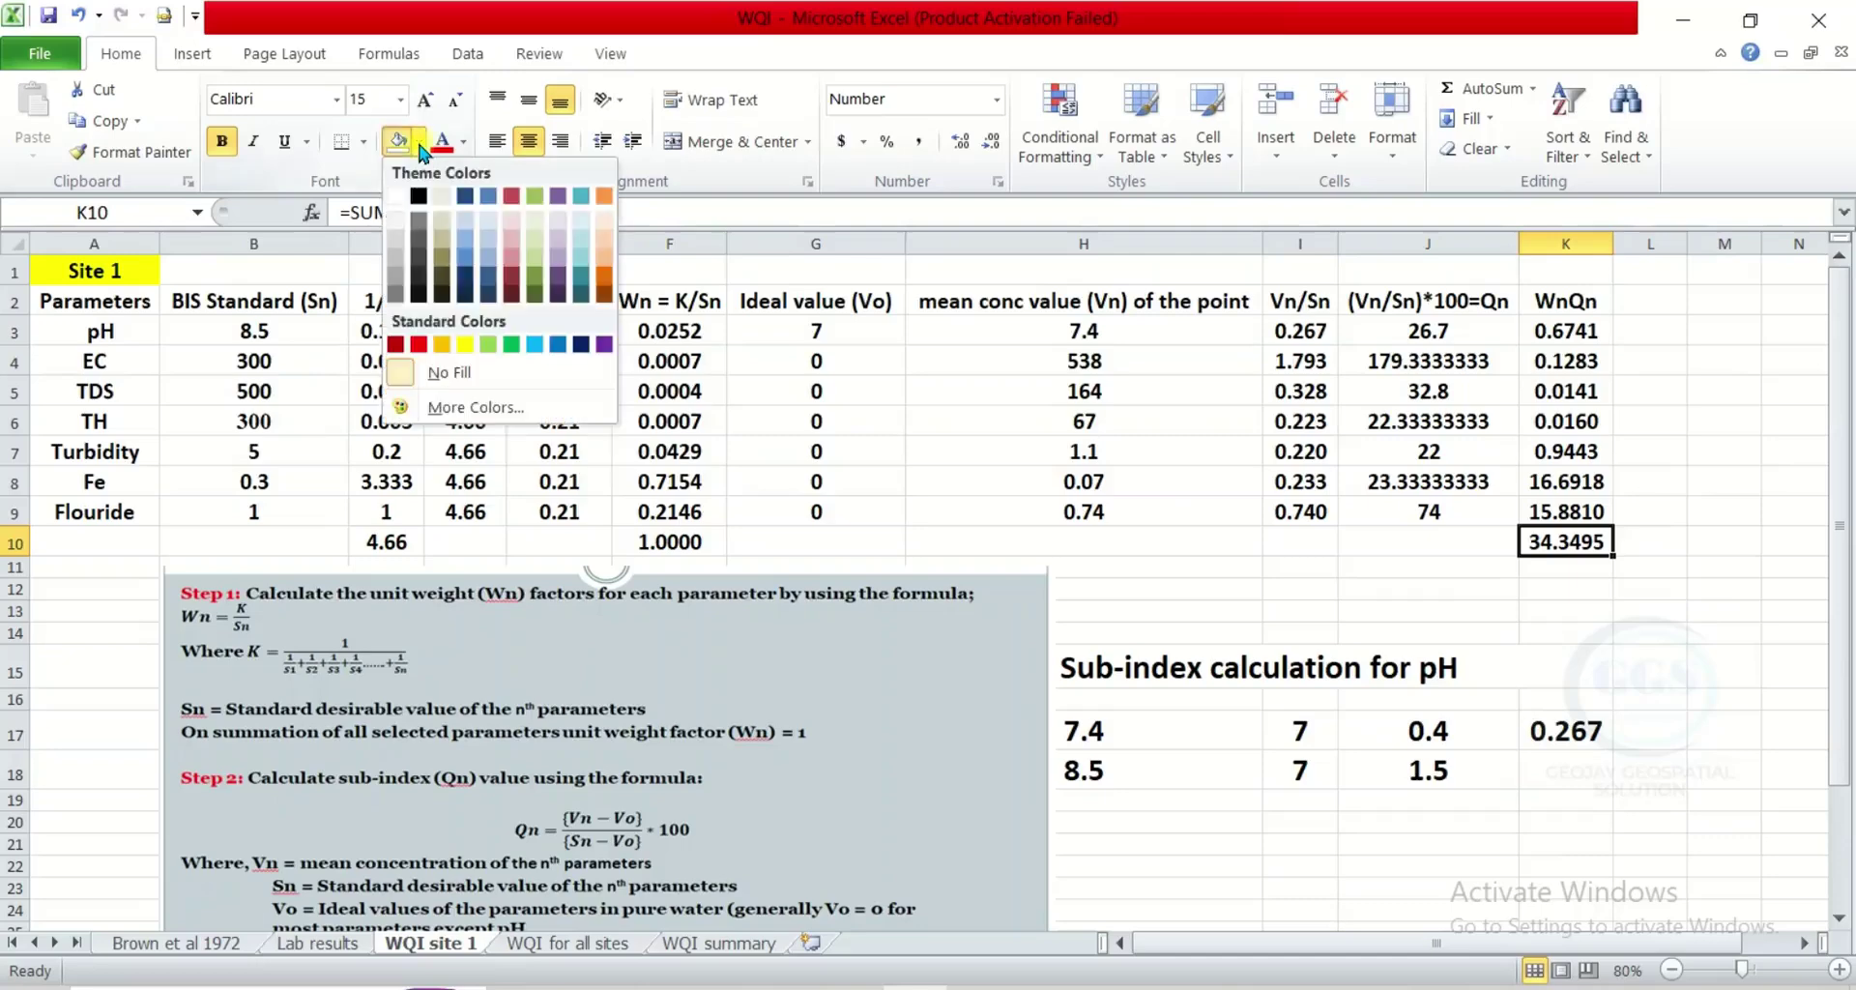
left_click(512, 344)
left_click(1566, 568)
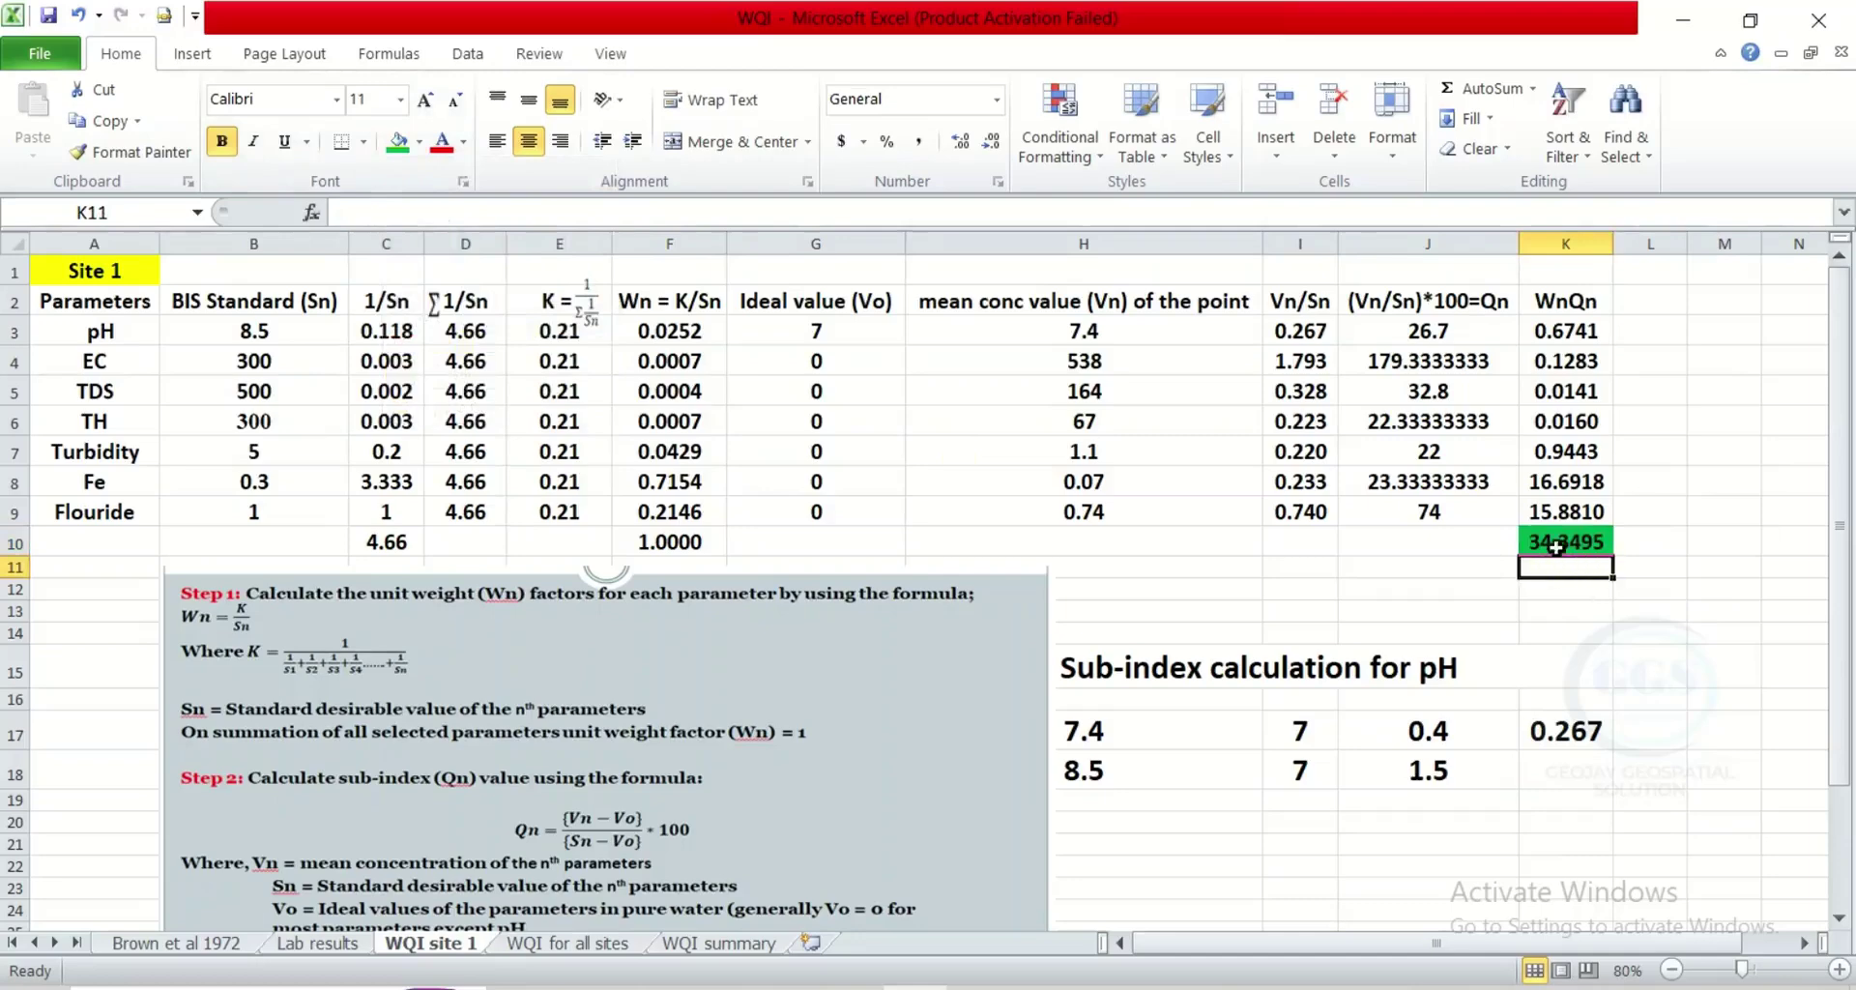
- Label the WnQn total by entering "WQI =" in J10
left_click(1437, 548)
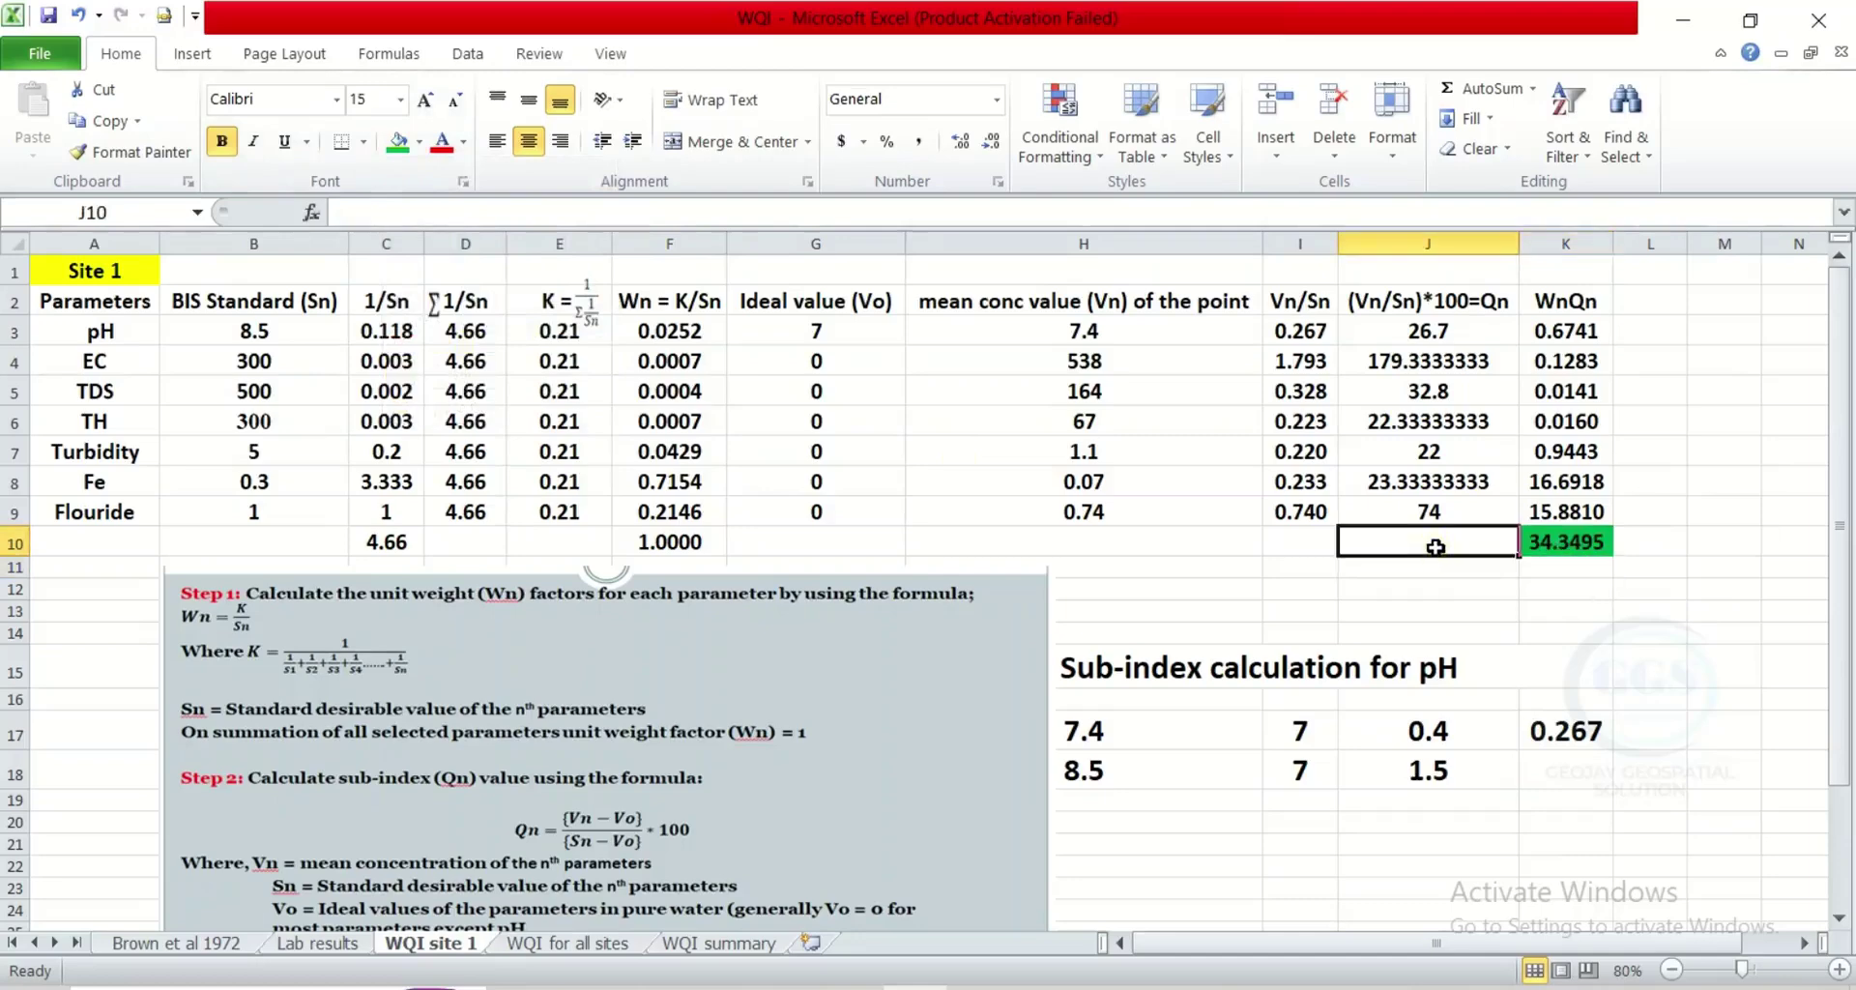
type("WQI")
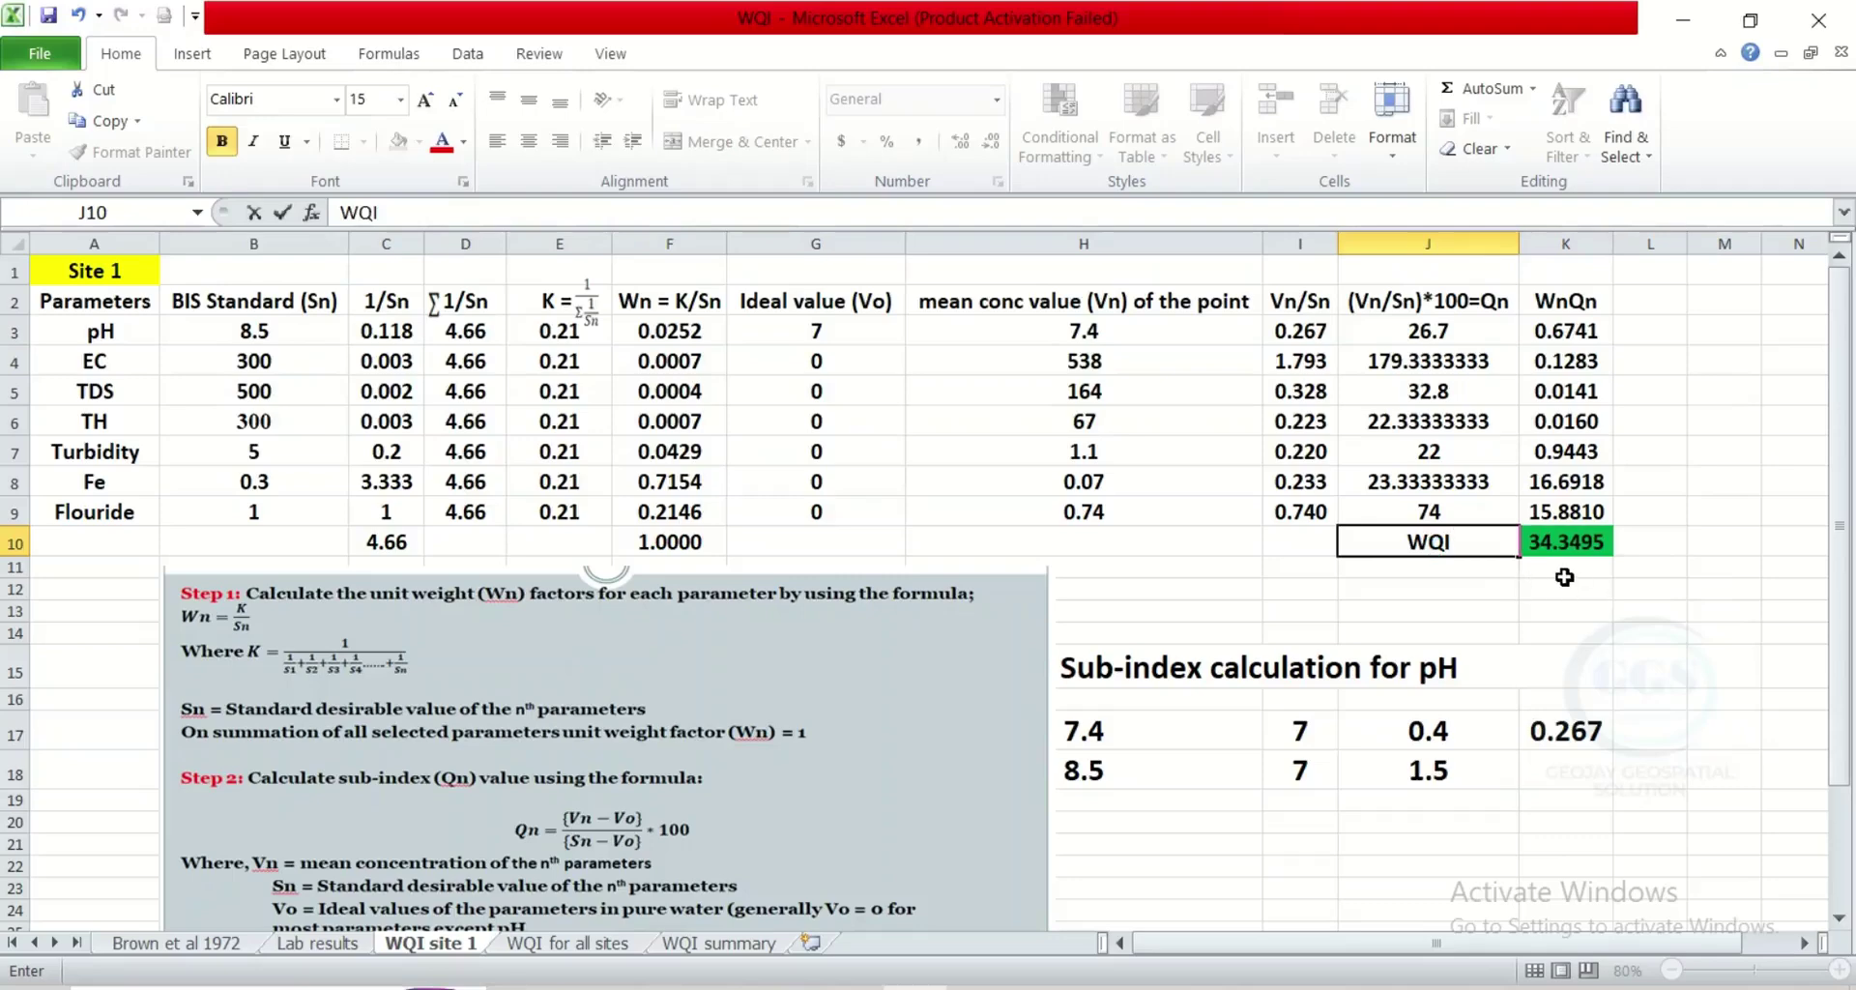
type("  =")
left_click(1655, 570)
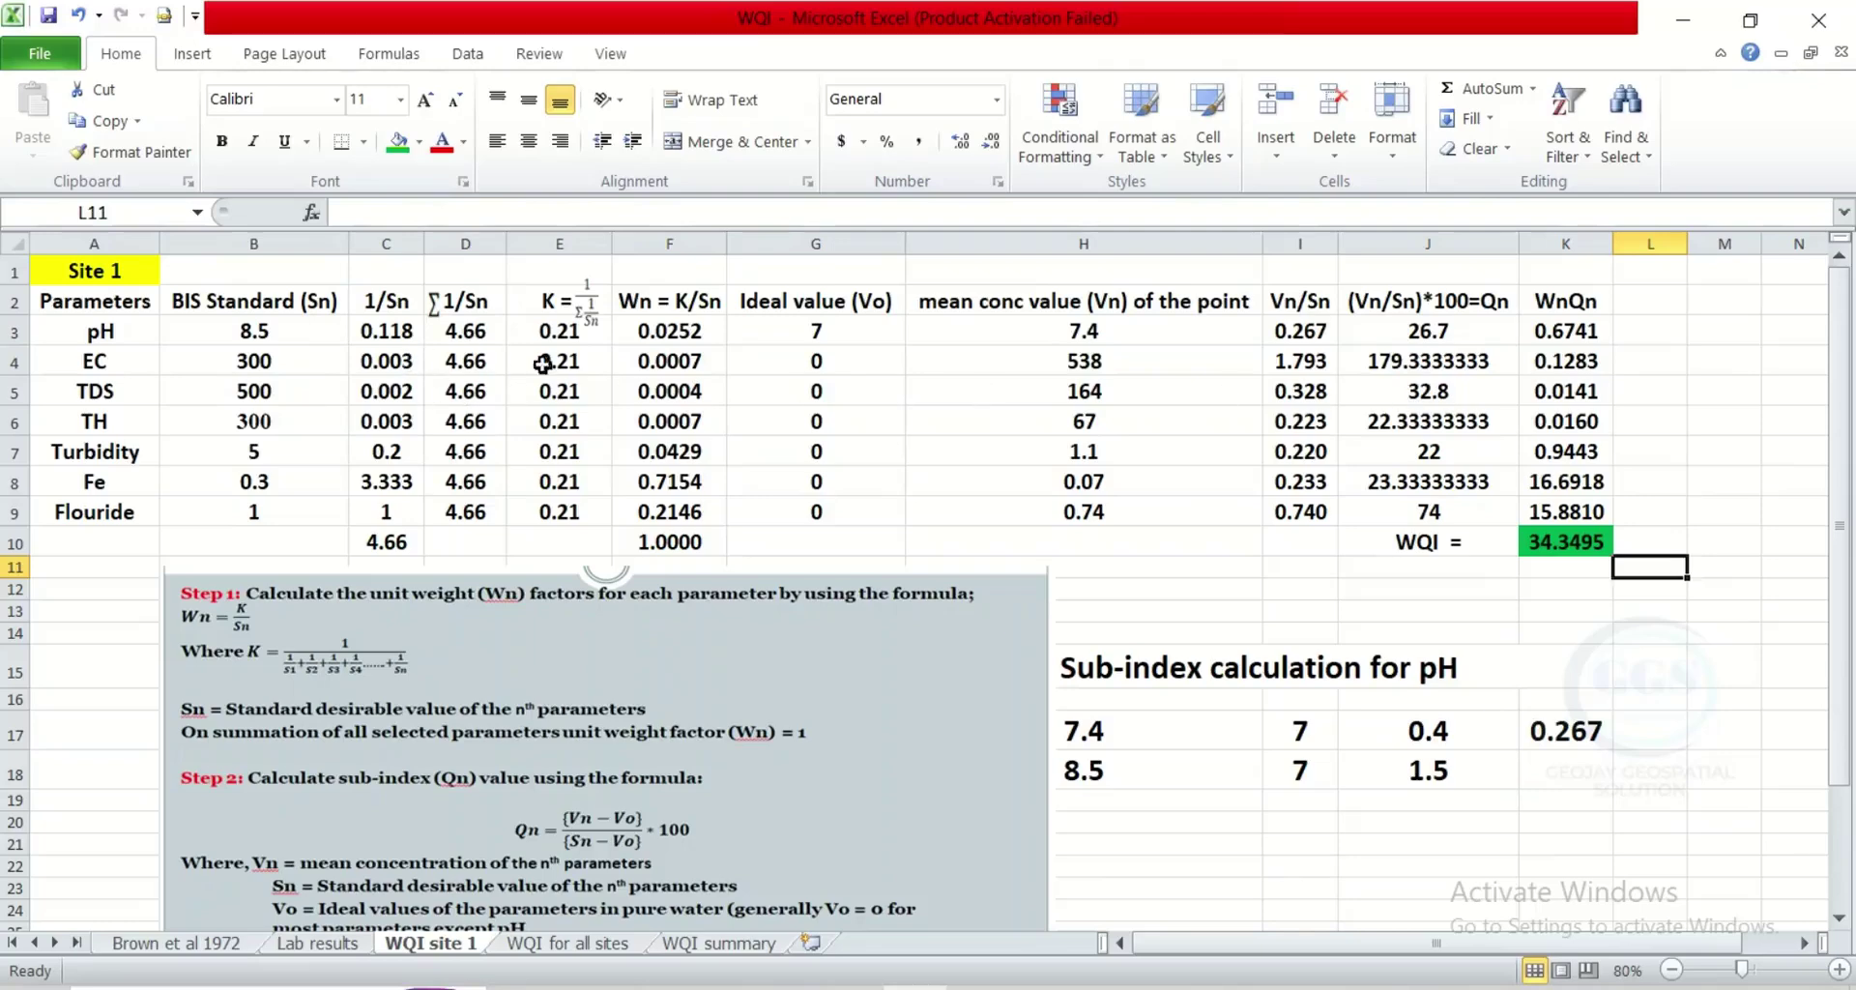
- Review the site 1 WQI total, and examine the WnQn totals of sites 1, 2 and 3 on the WQI for all sites sheet
left_click(1566, 545)
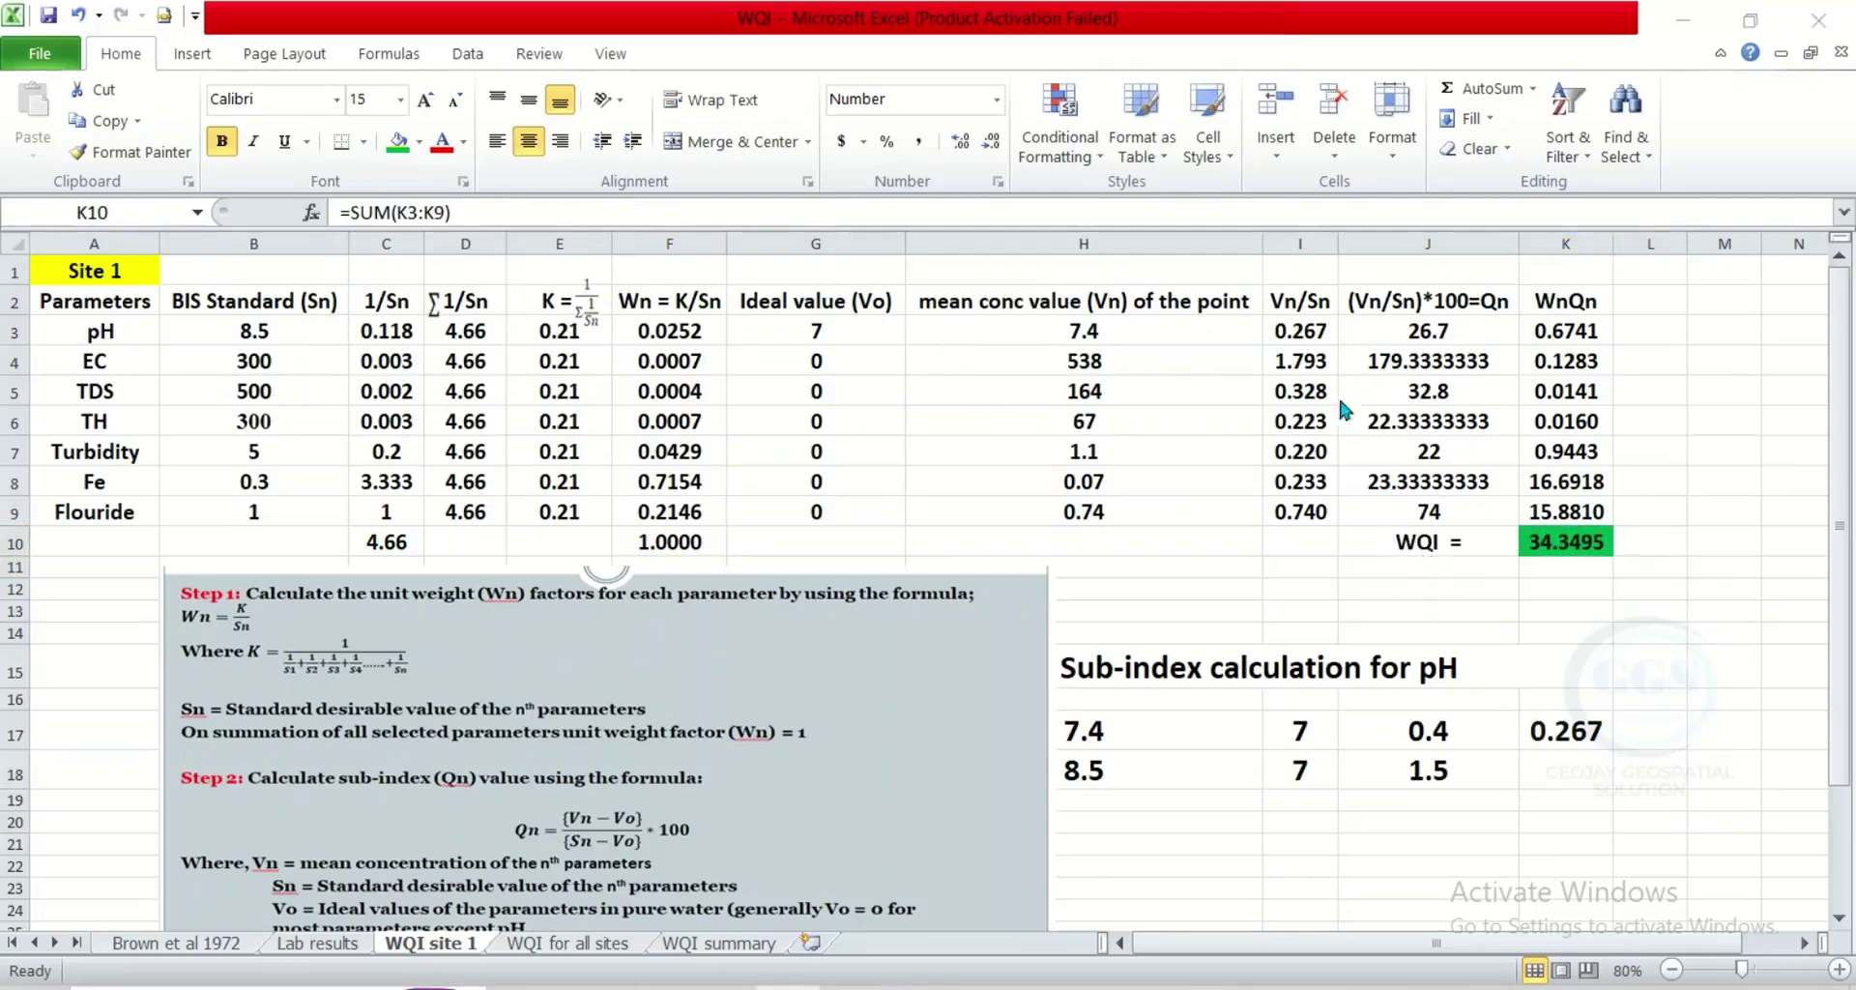
left_click(561, 944)
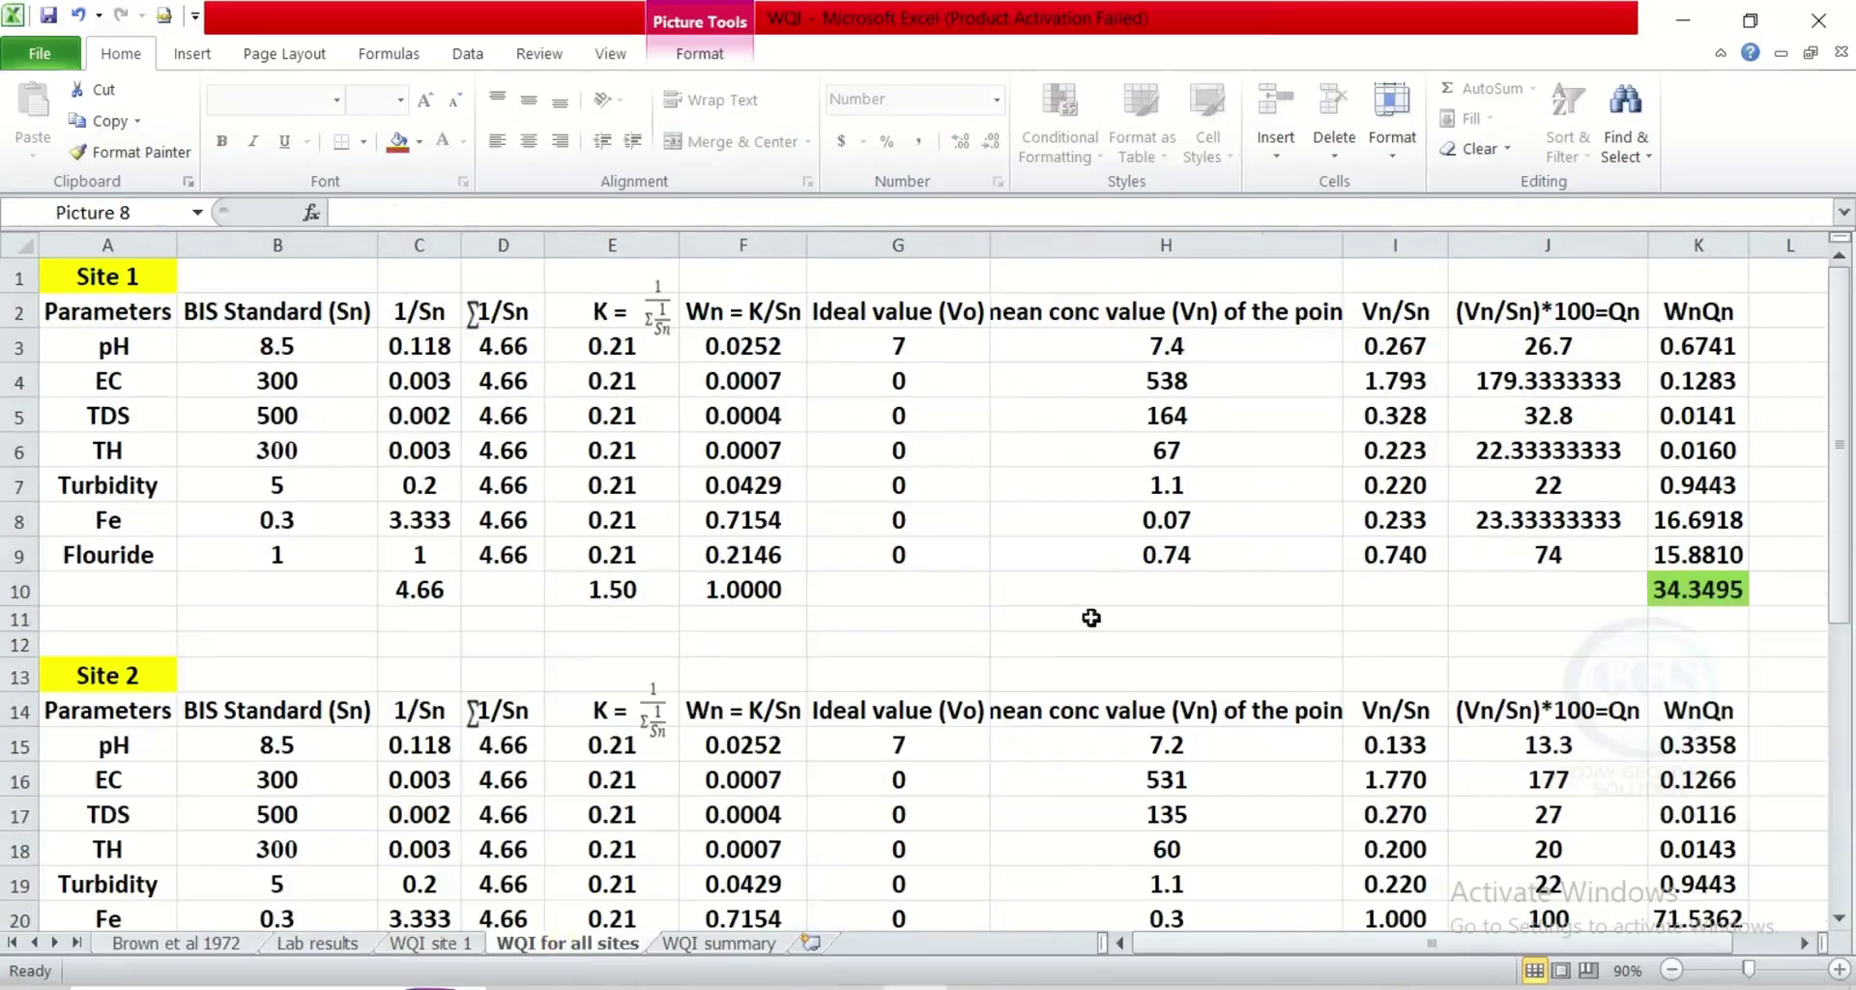
left_click(1687, 595)
scroll(1687, 604, "down", 4)
left_click(1697, 659)
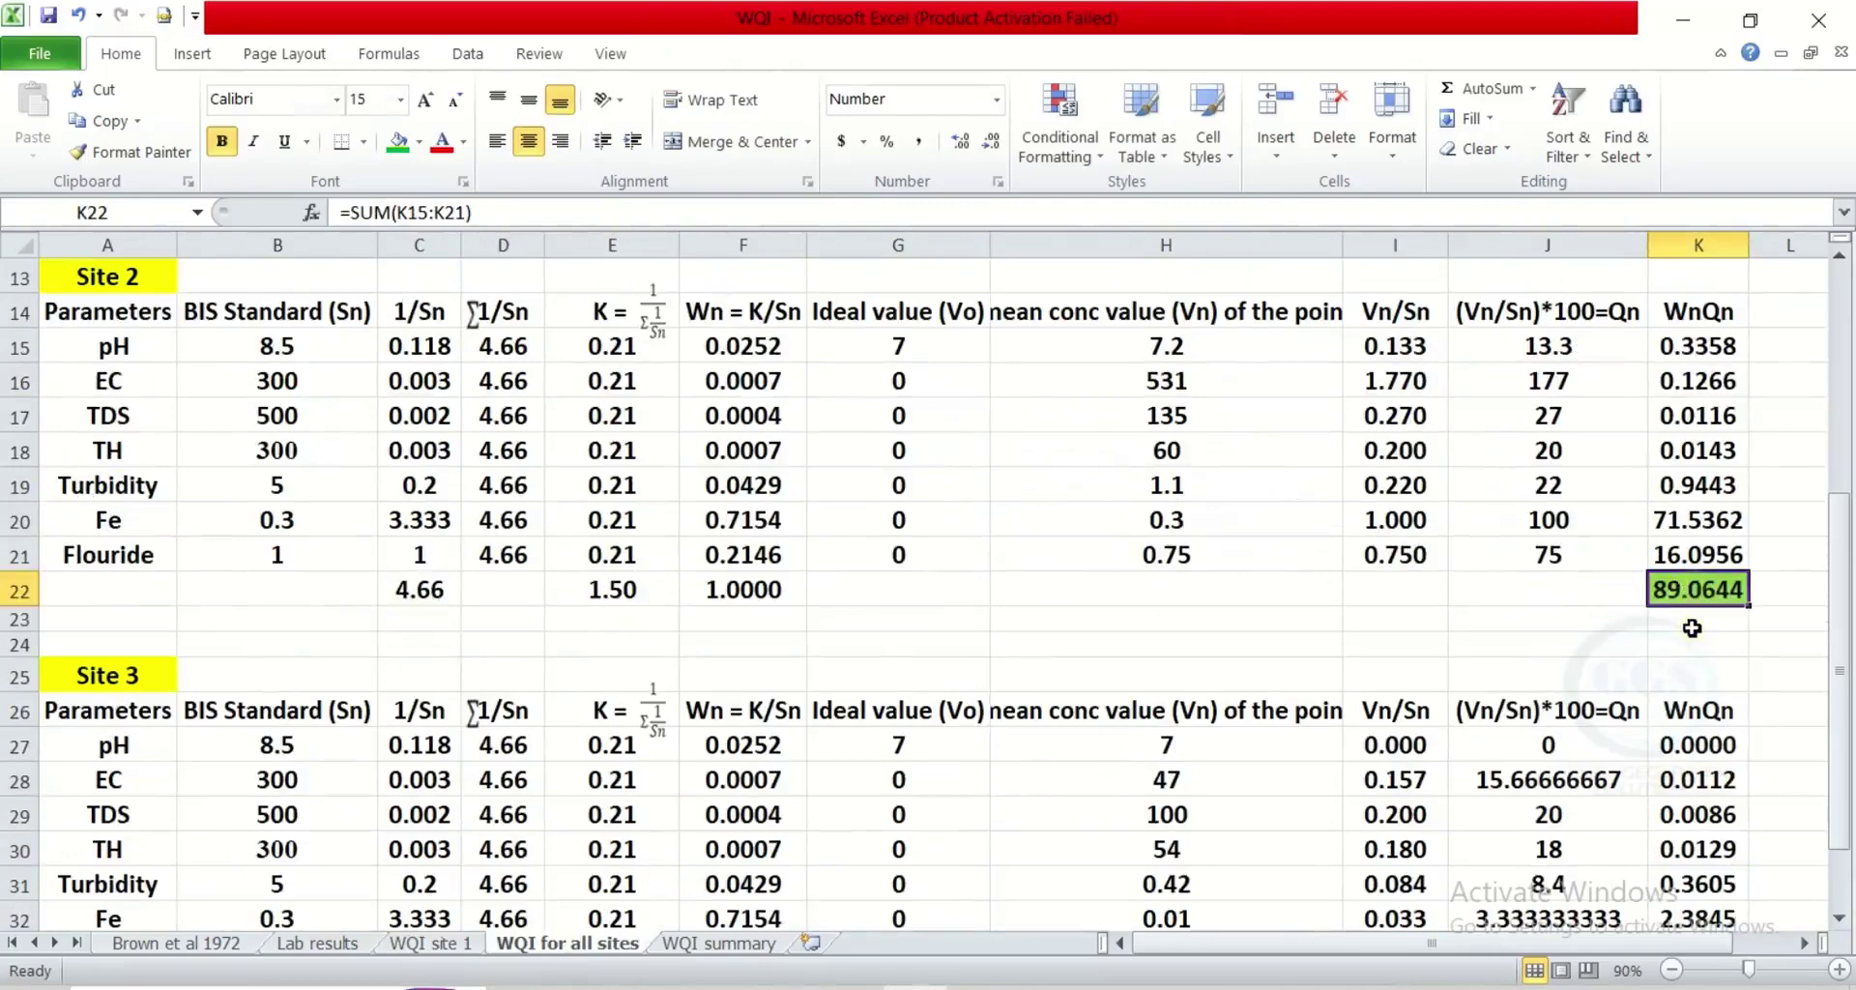
scroll(1696, 696, "down", 3)
left_click(1684, 675)
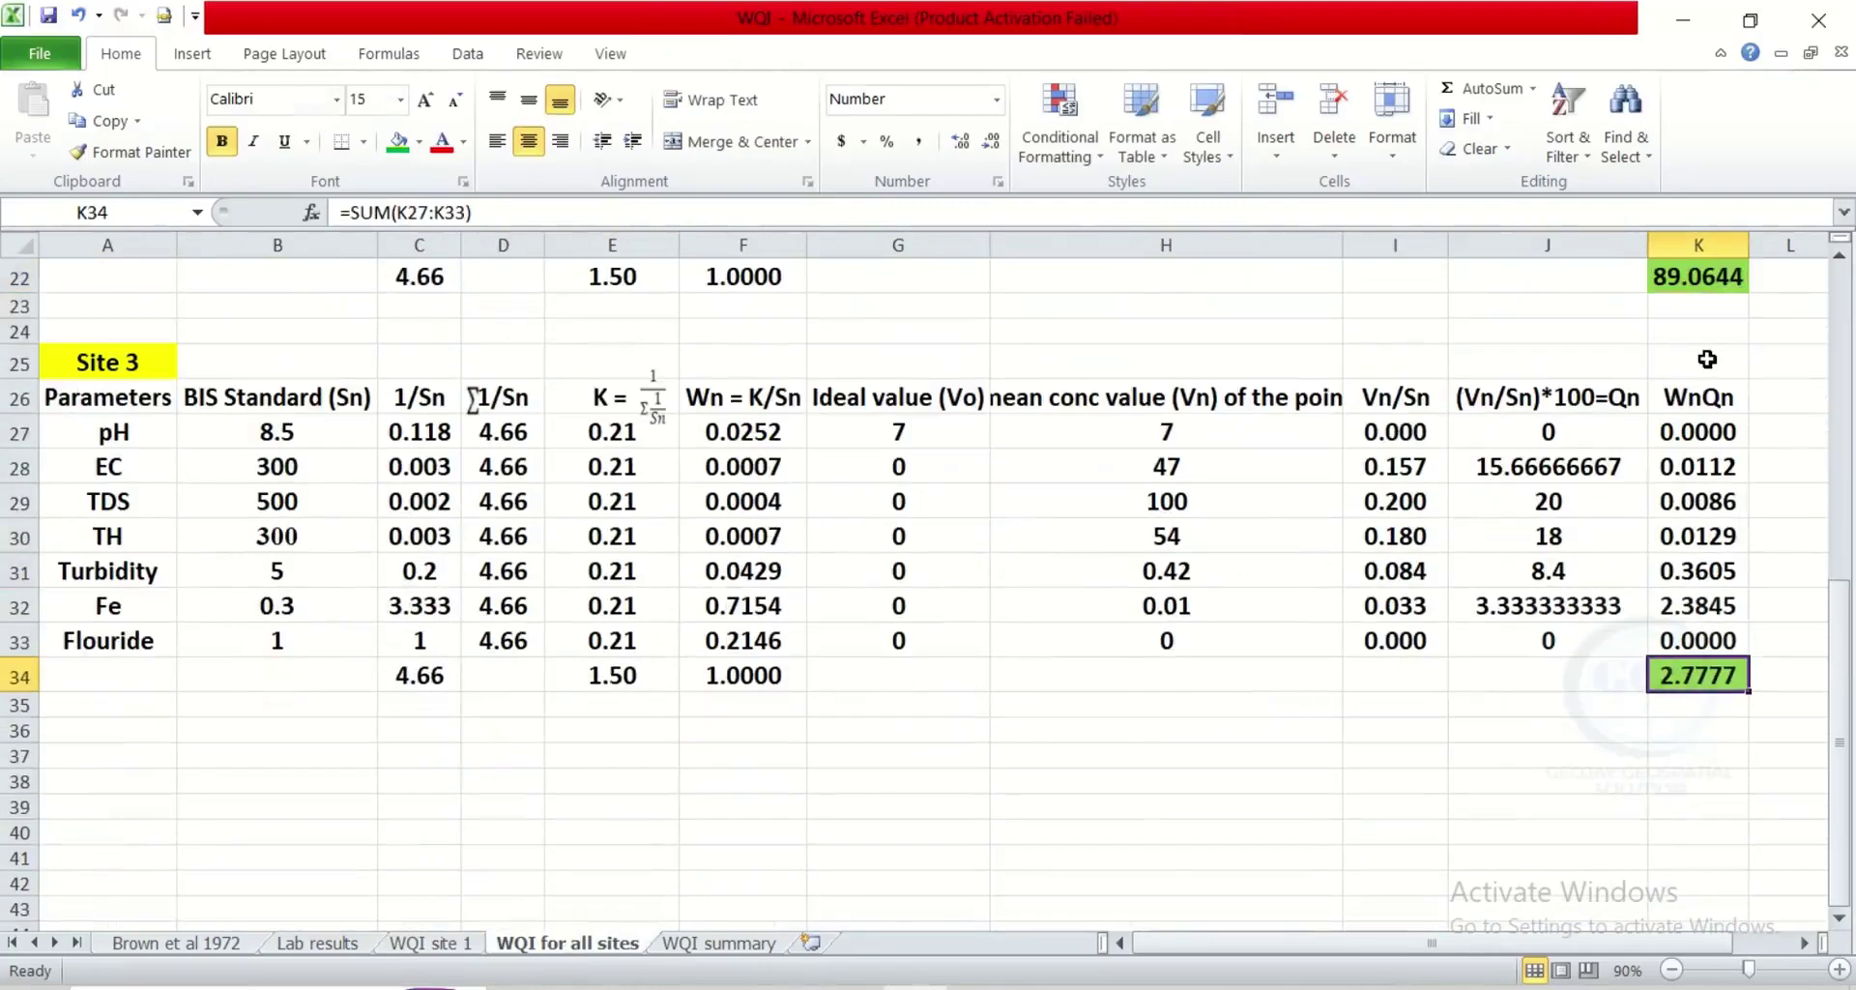
scroll(1706, 368, "up", 1)
scroll(1687, 389, "up", 3)
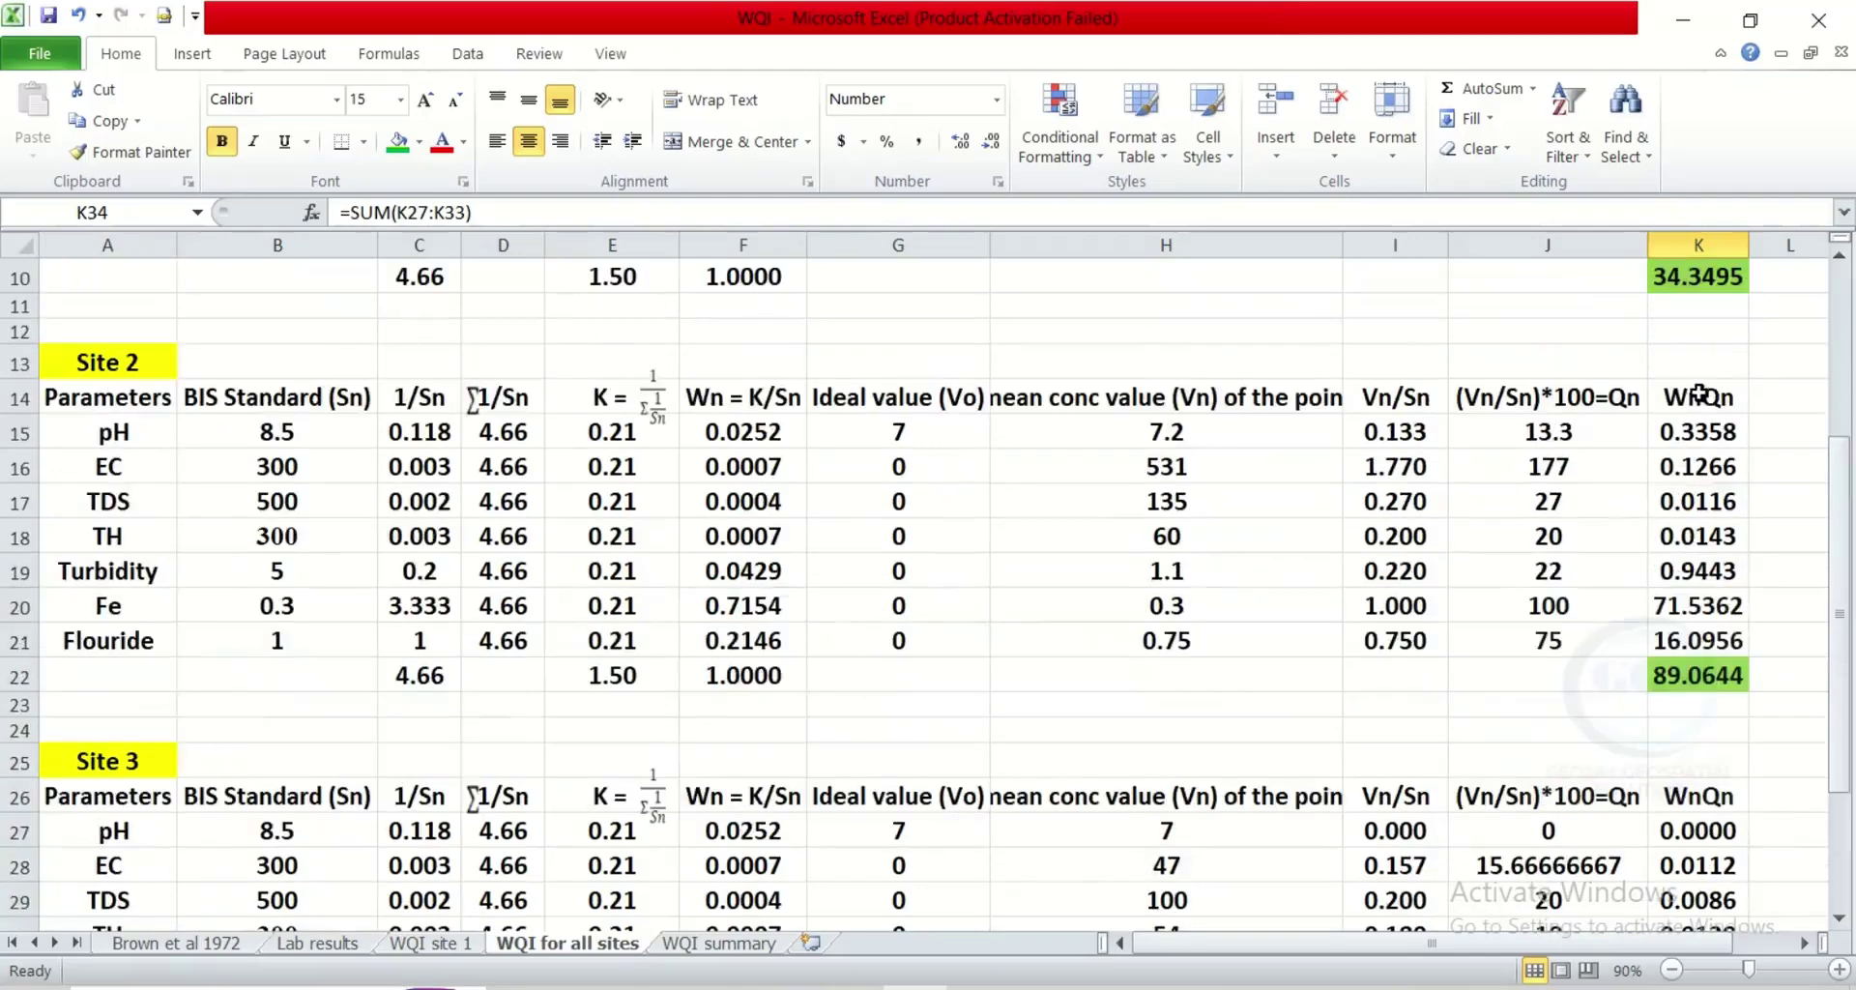
scroll(1688, 282, "up", 1)
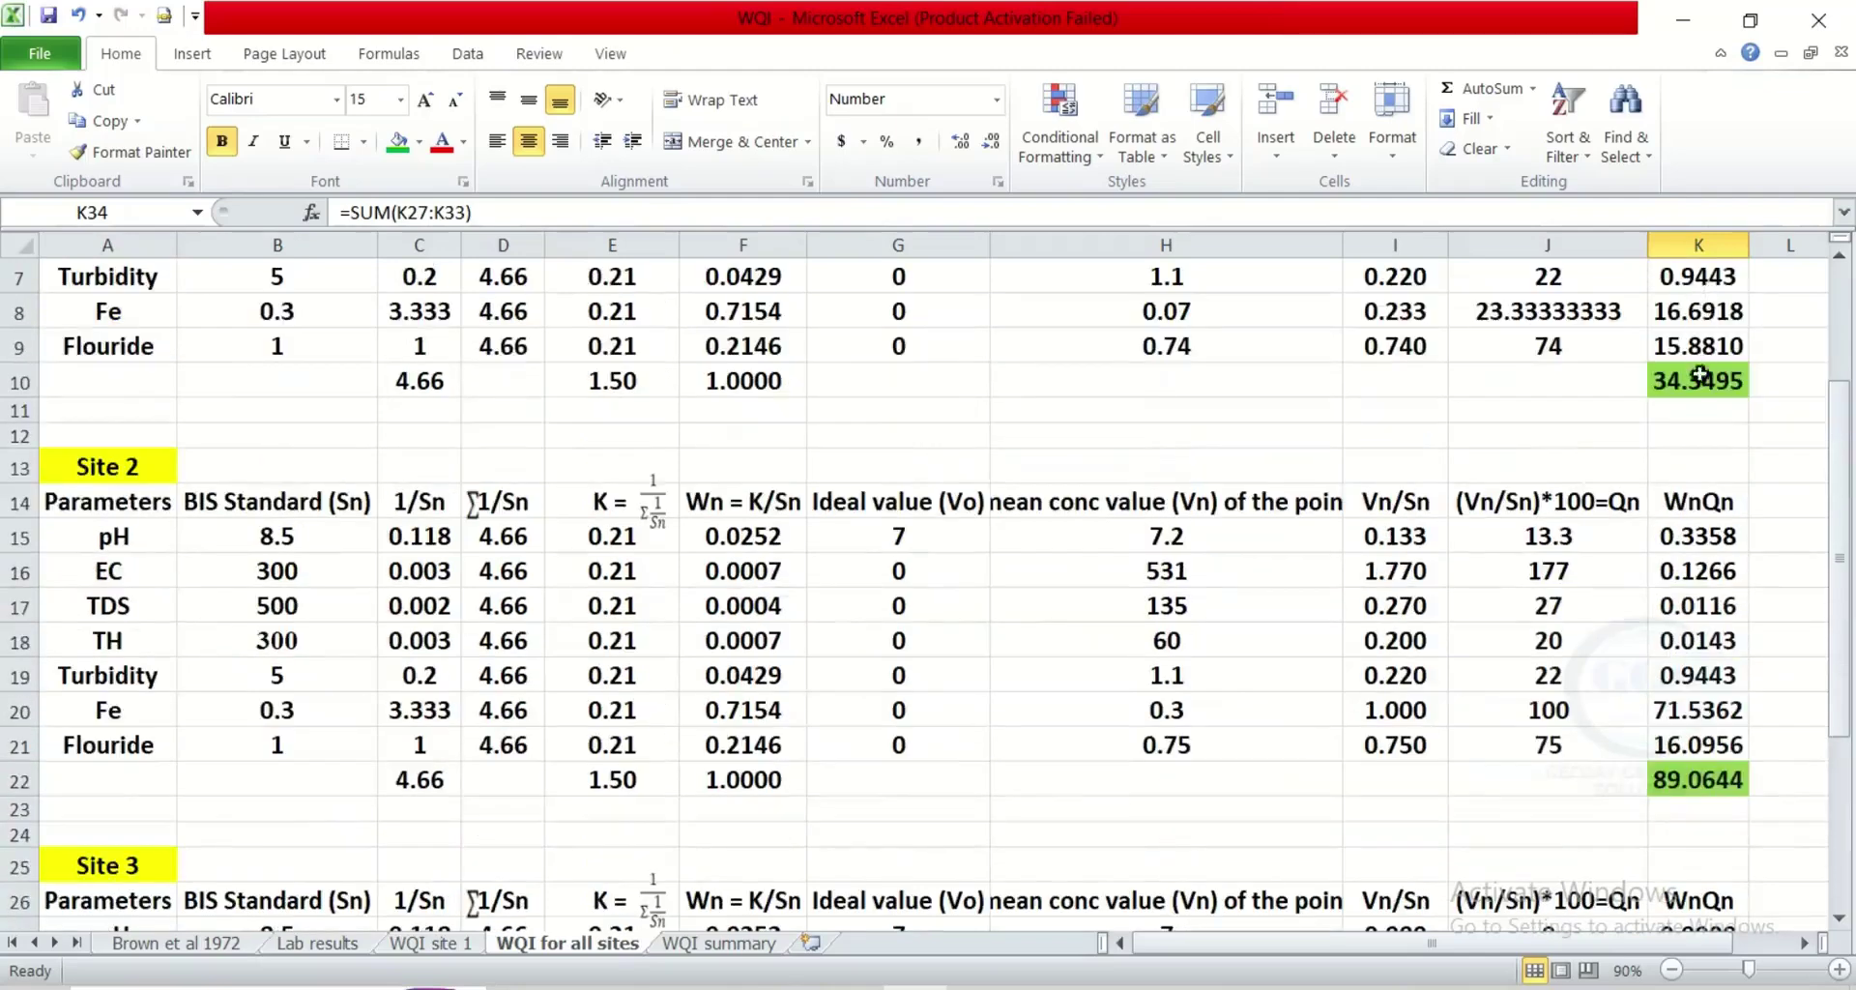
- Examine the WQI values and water quality statuses on the WQI summary sheet against the Brown et al. (1972) classification table
left_click(717, 945)
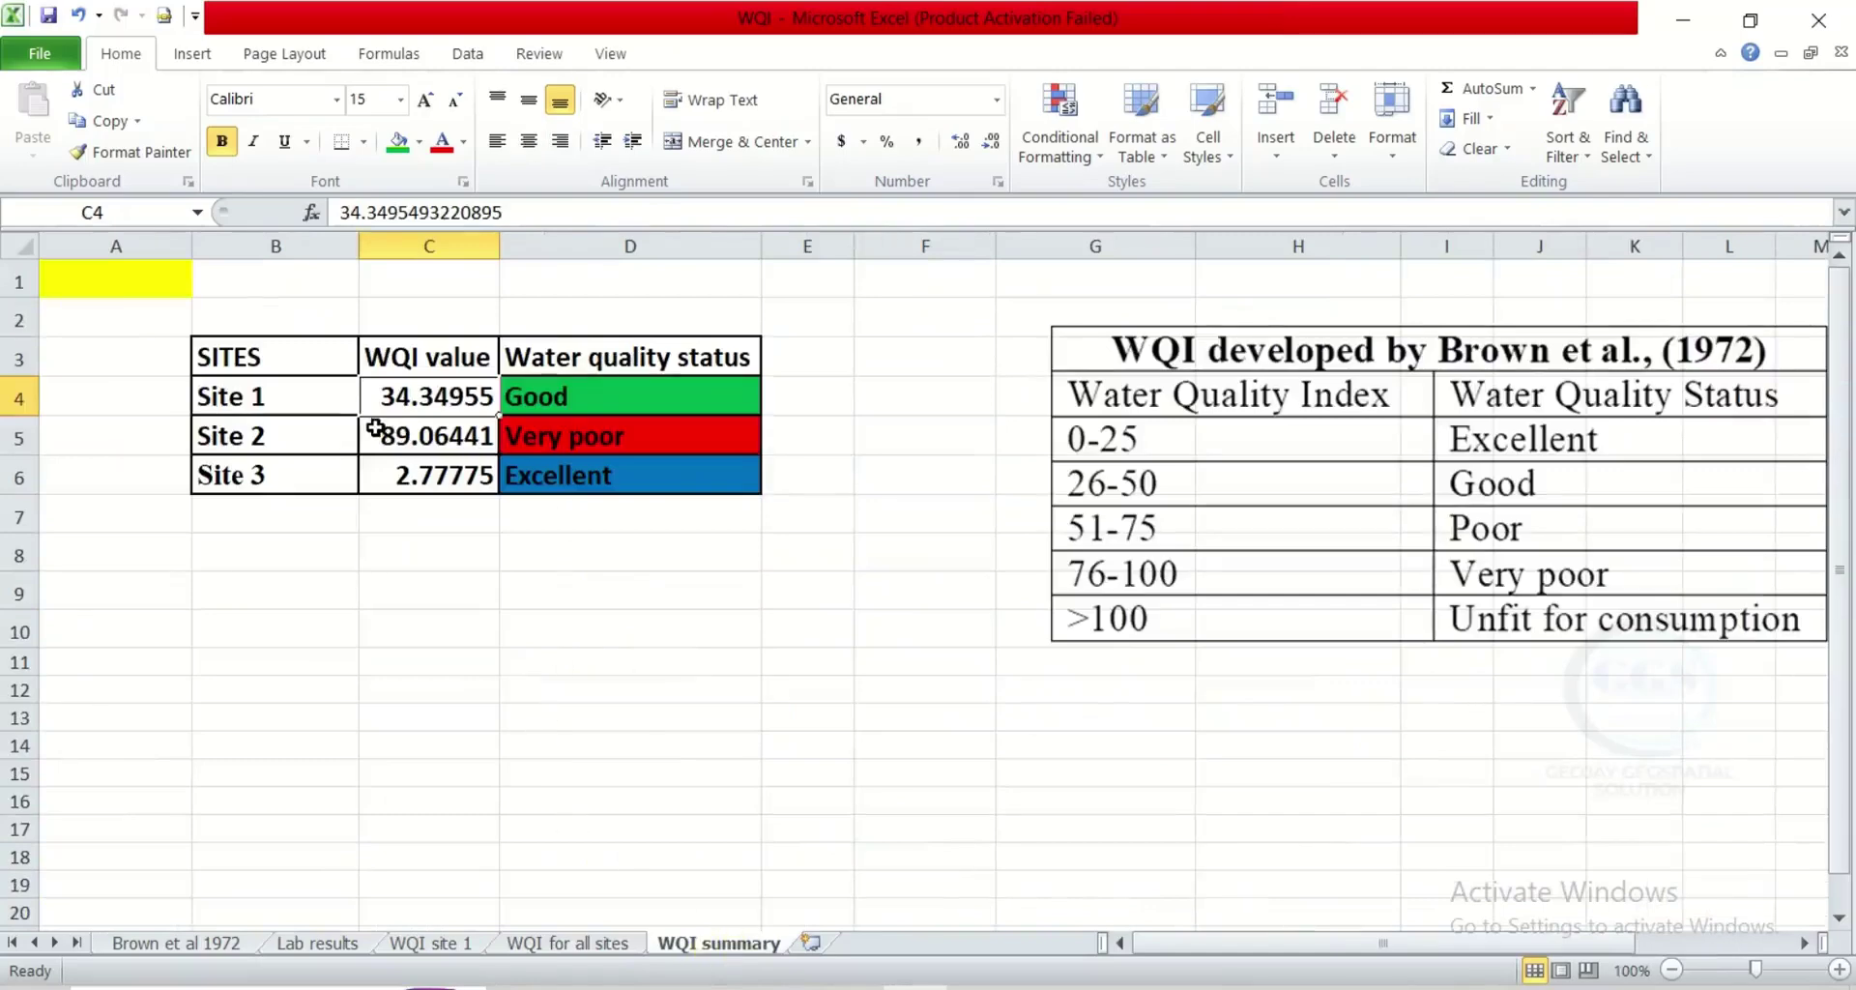
left_click(434, 443)
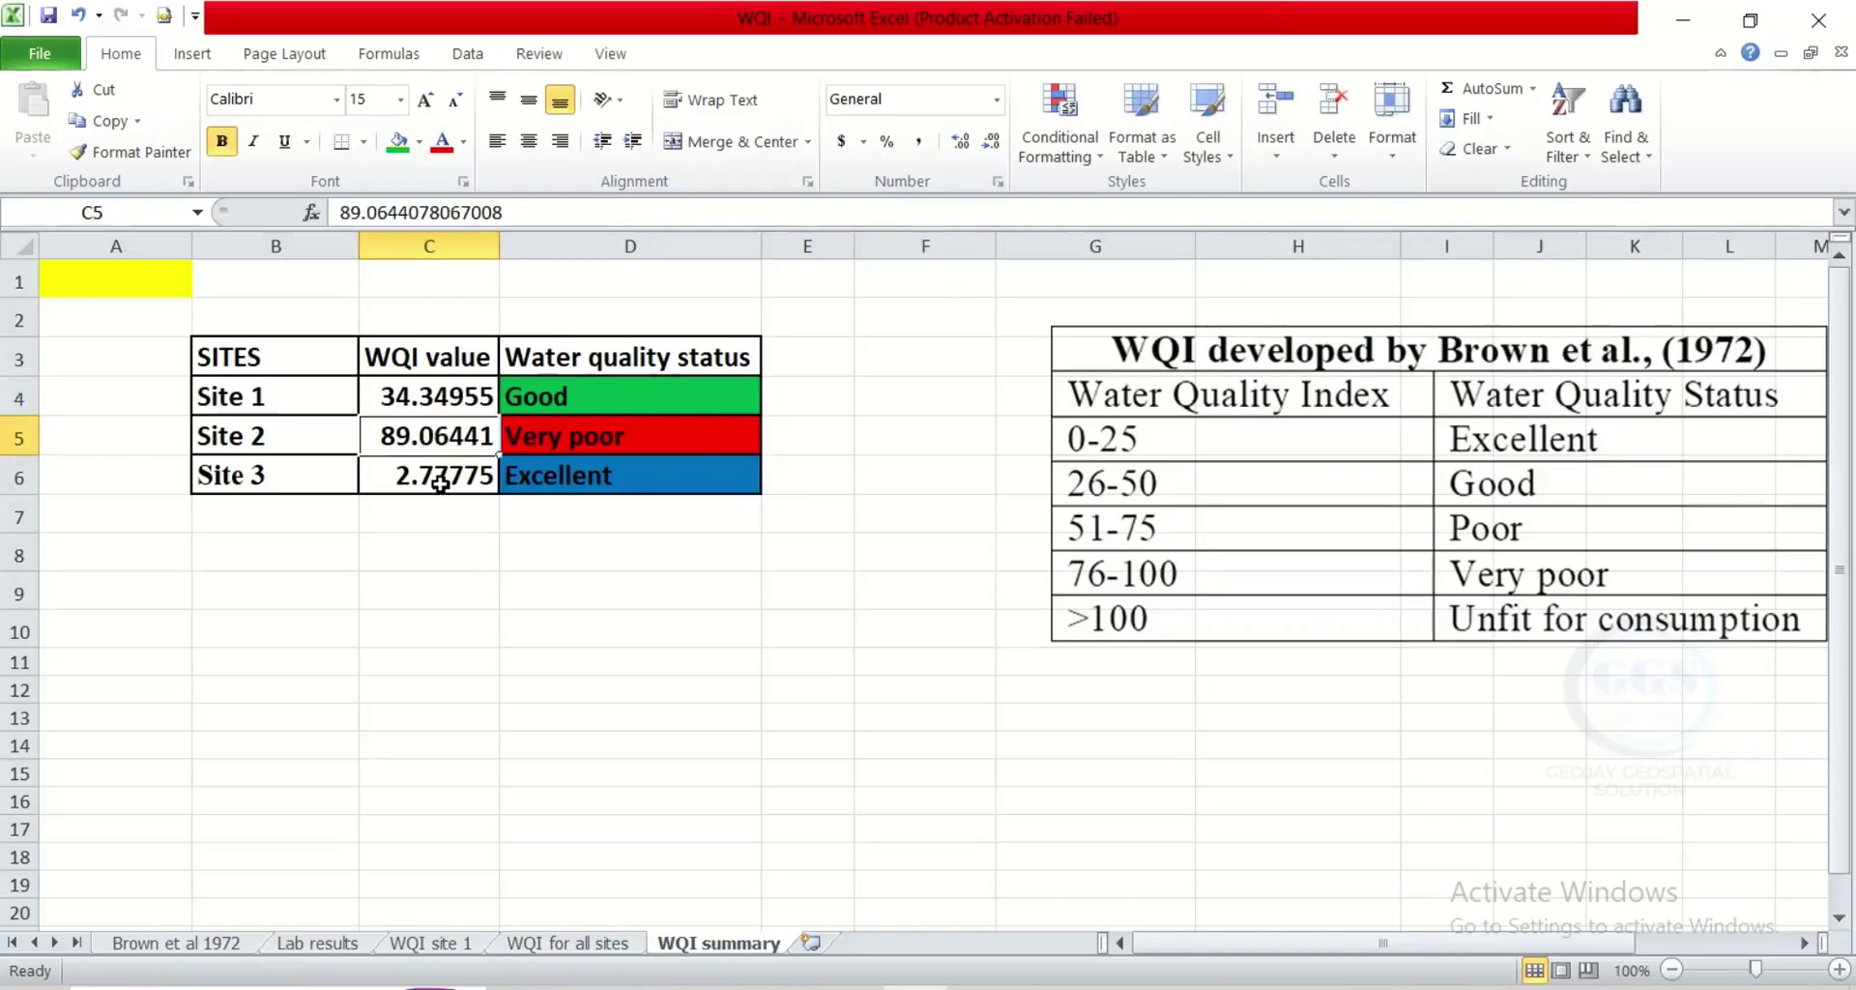
left_click(441, 483)
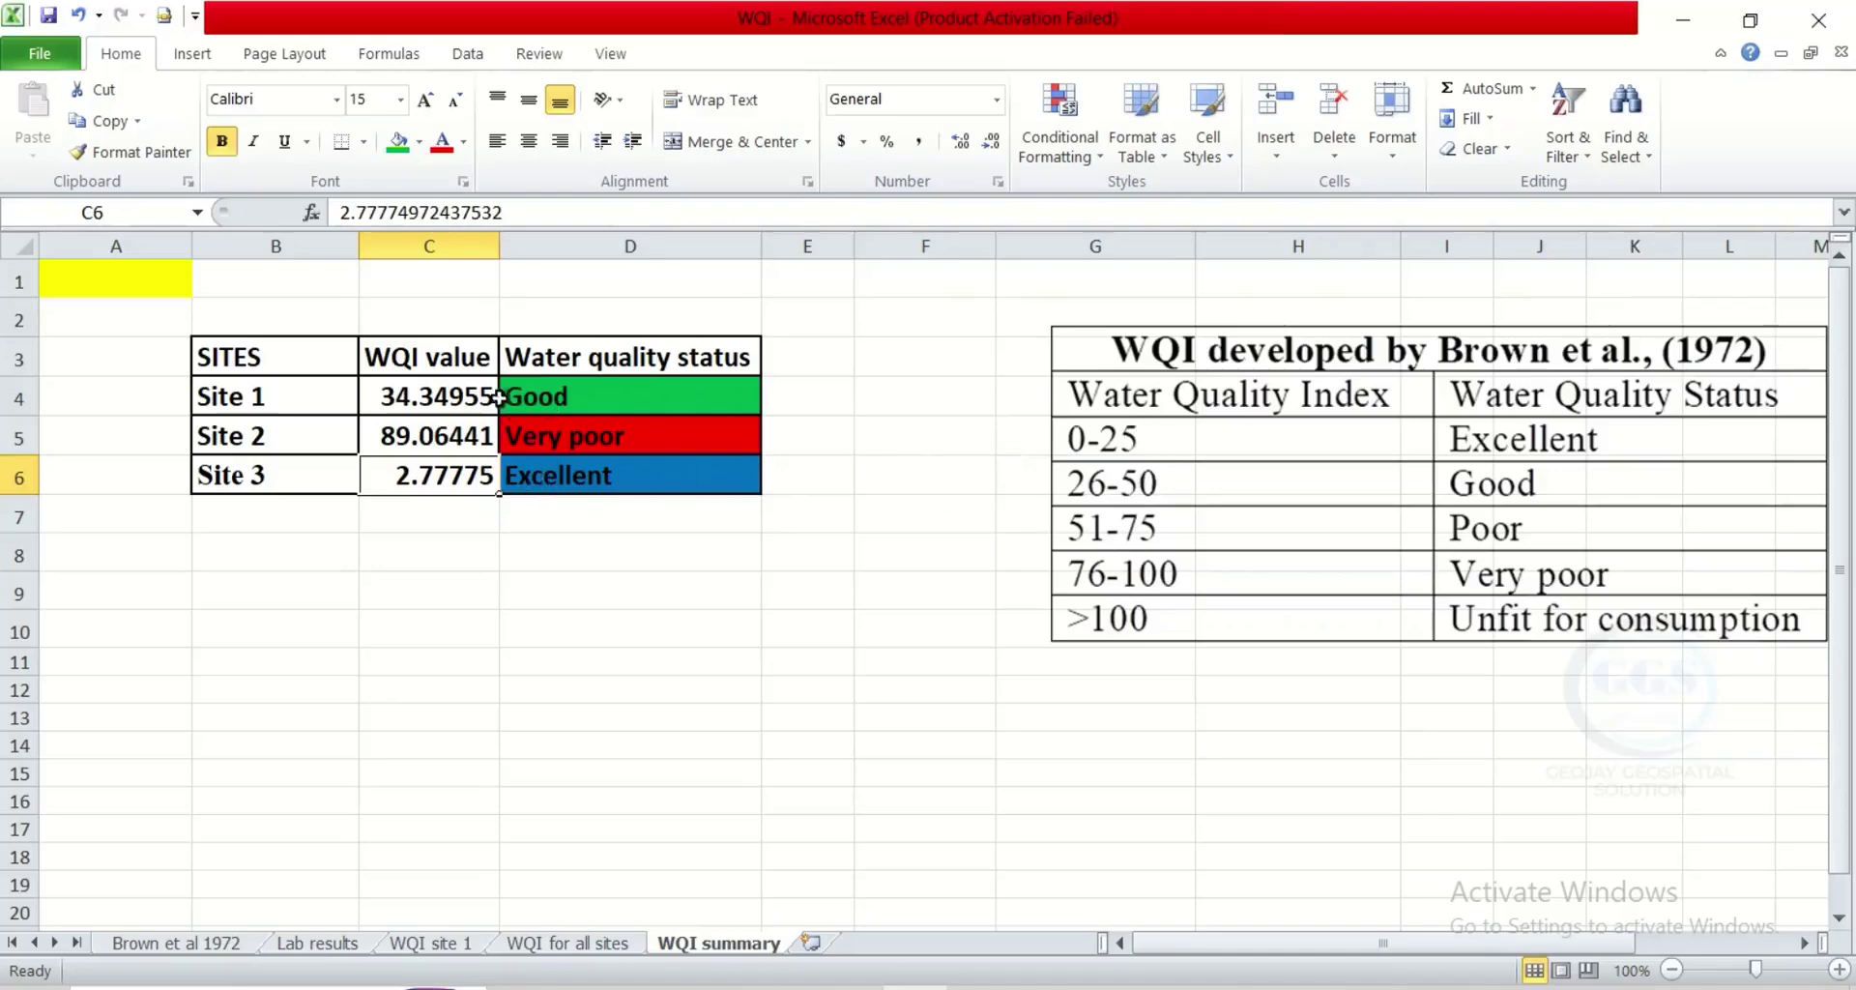
left_click(455, 397)
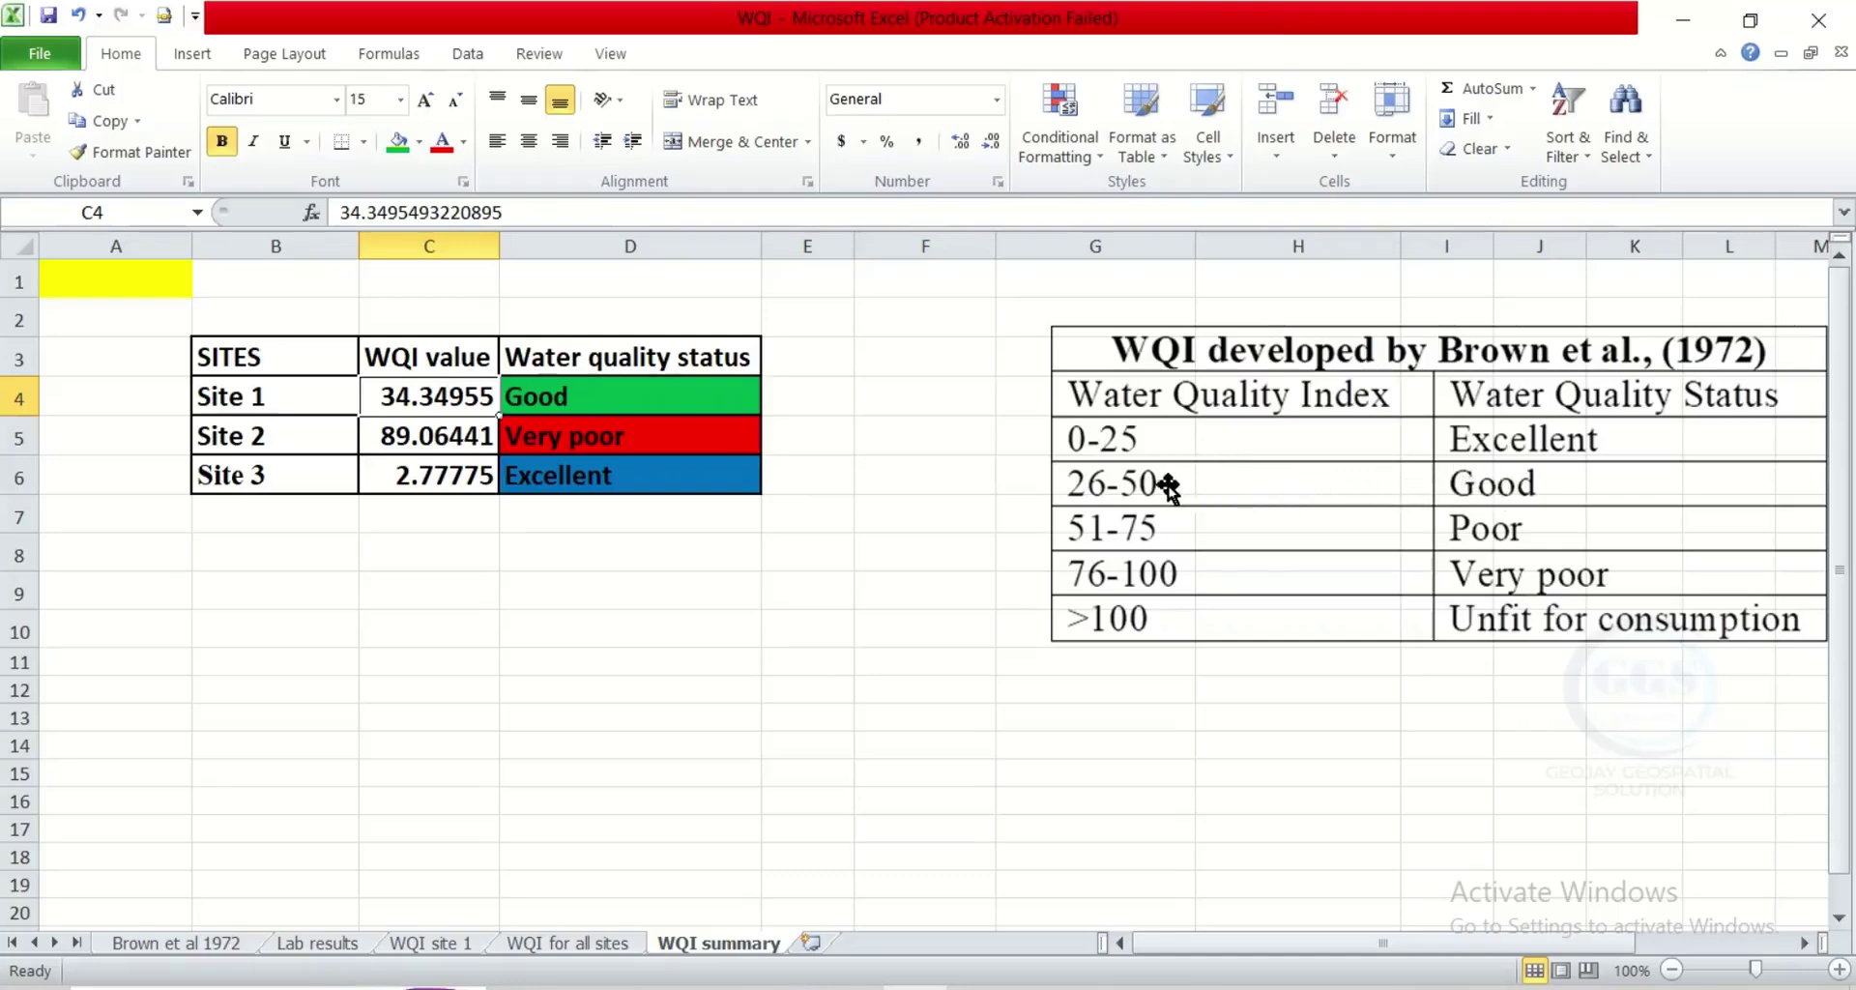
left_click(569, 398)
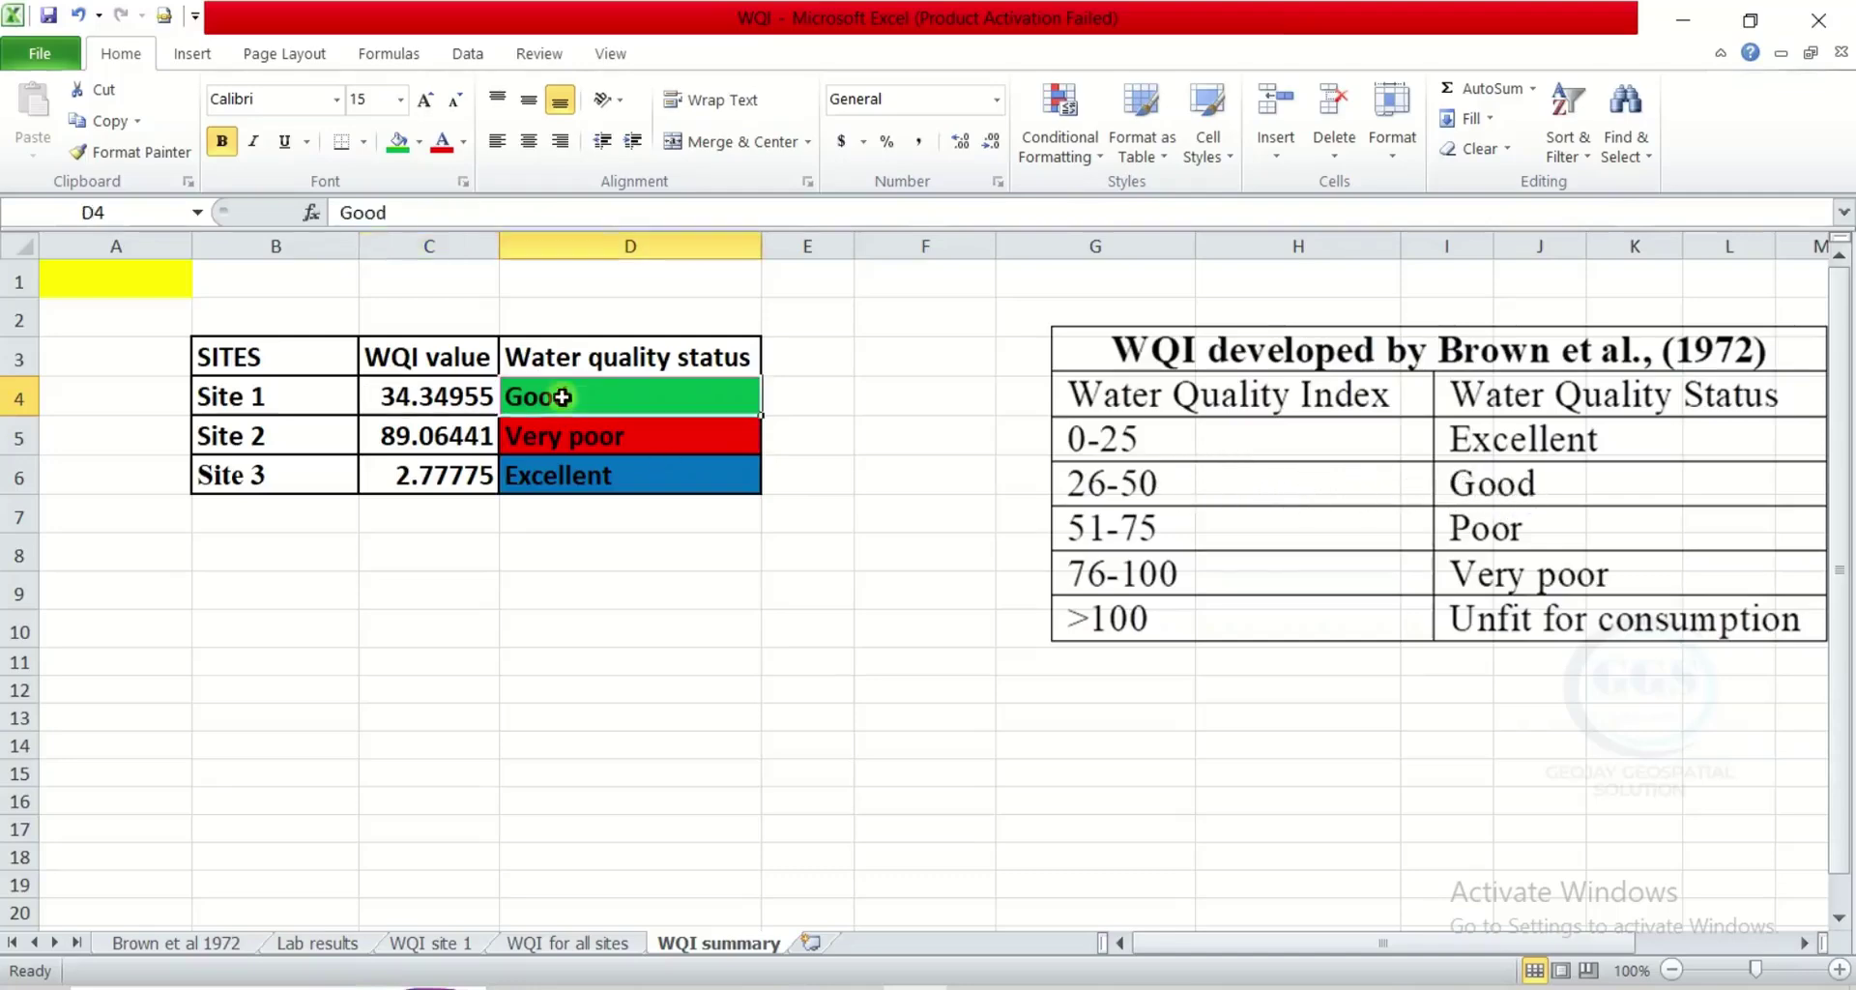